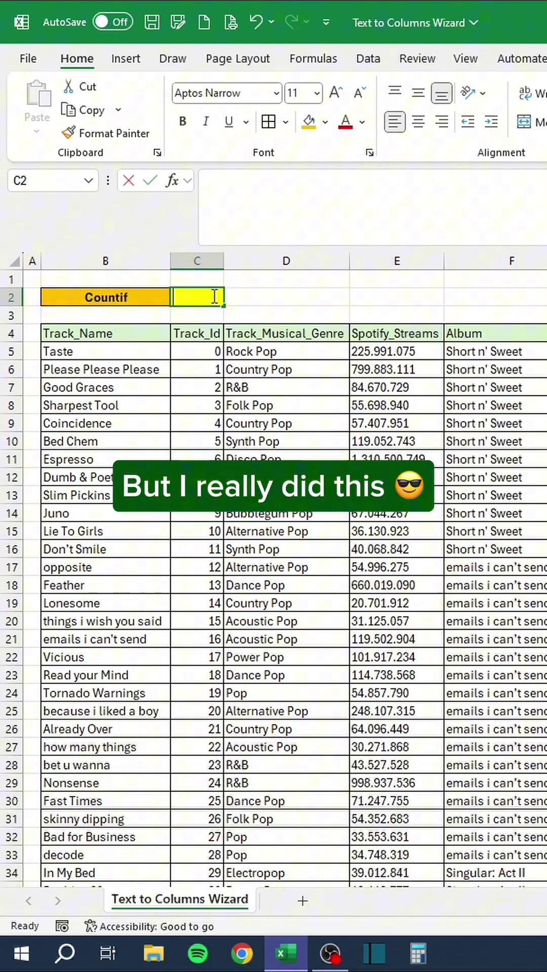
# - Enter =COUNTIF(D5:D72,"*pop*") in C2 to count pop genres, returning 57
pyautogui.doubleClick(212, 300)
pyautogui.write('=COU')
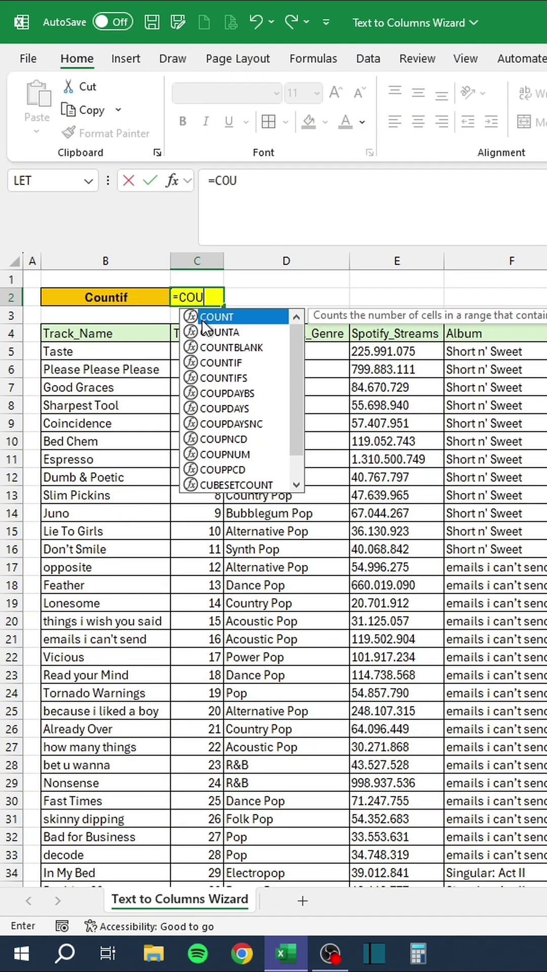
pyautogui.write('NTIF(')
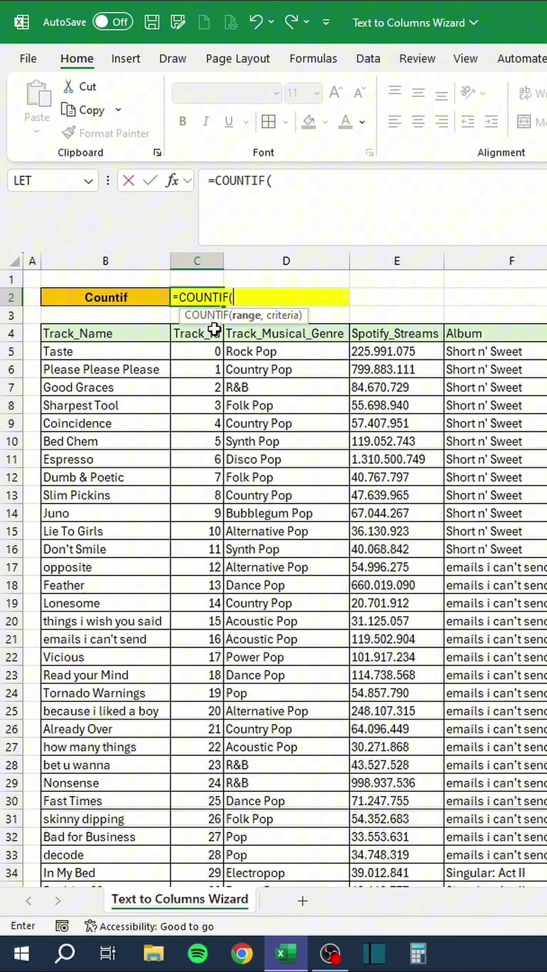
pyautogui.click(288, 354)
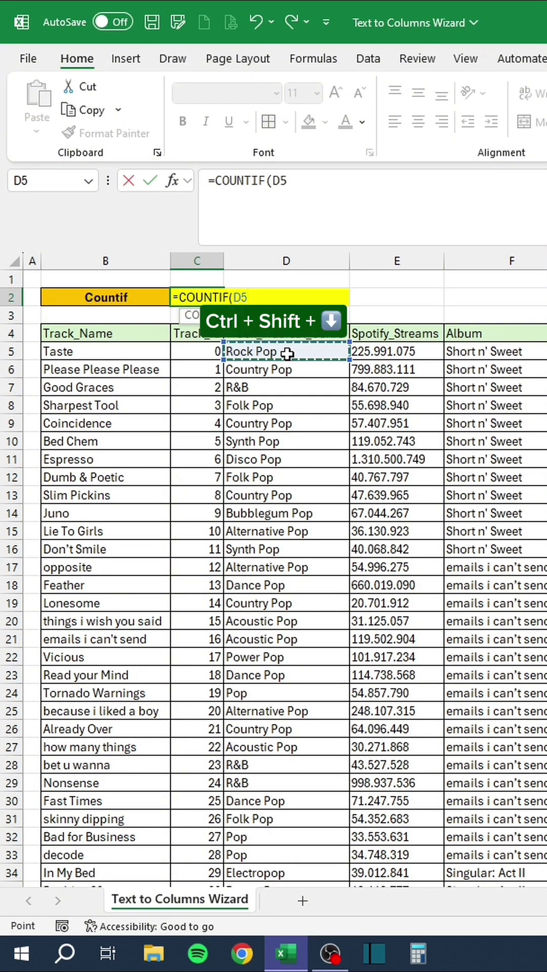
pyautogui.hotkey('ctrl', 'shift', 'Down')
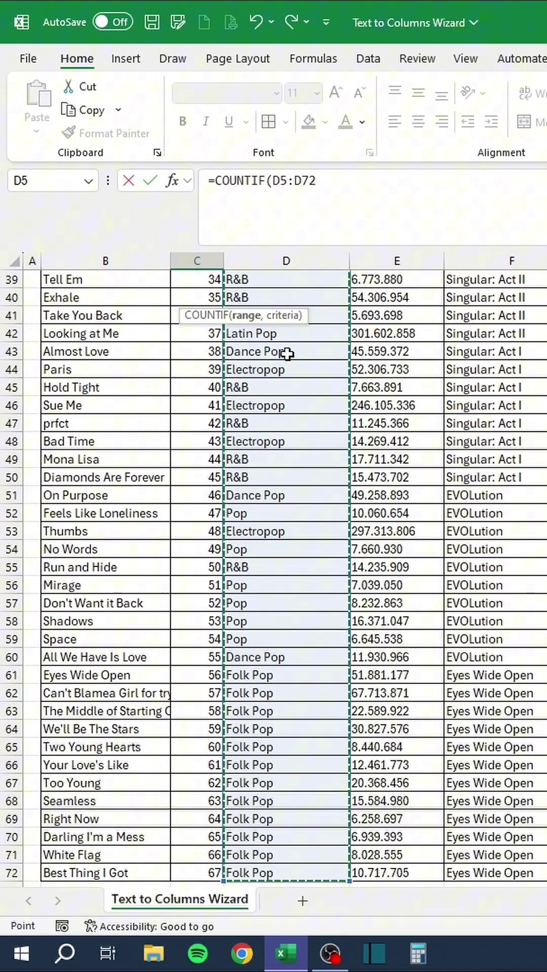
pyautogui.write(',')
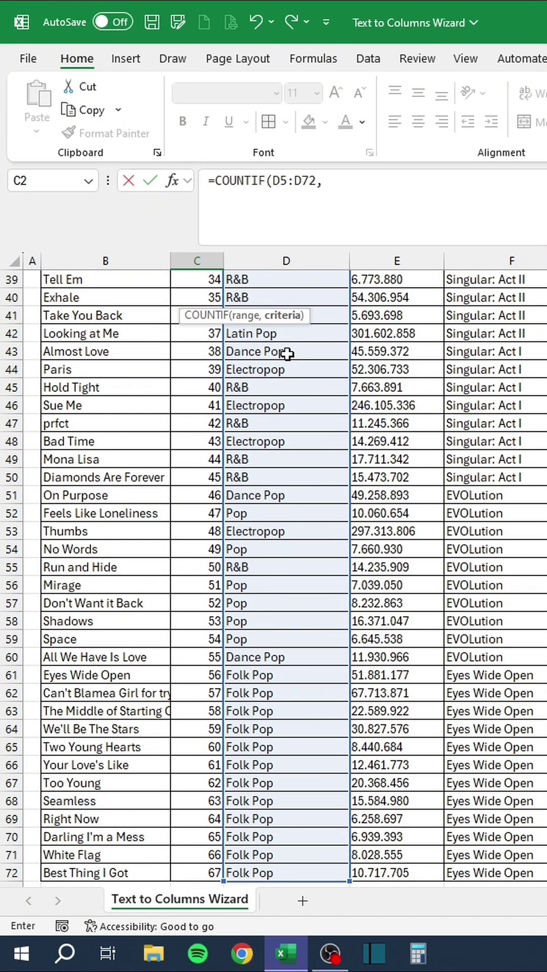
pyautogui.click(336, 187)
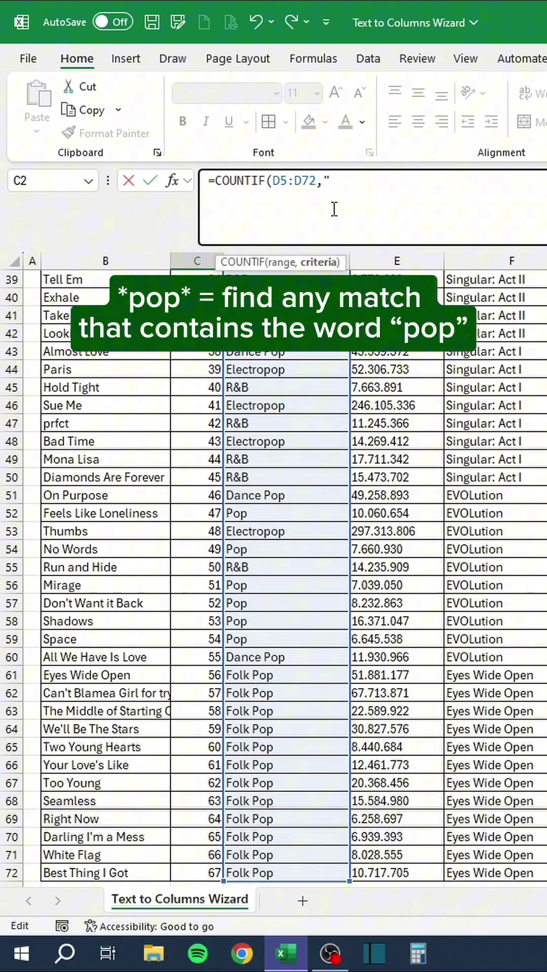
pyautogui.write('"*pop')
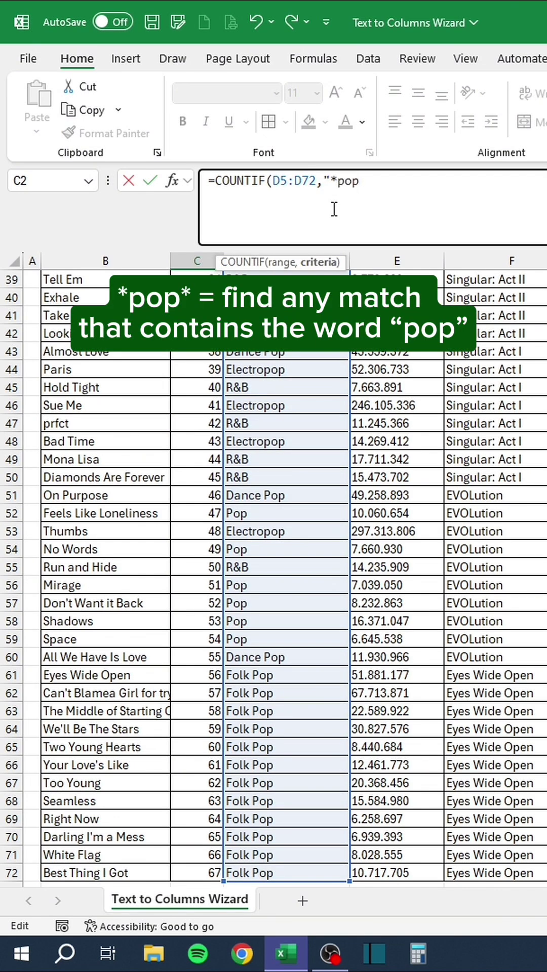
pyautogui.write('*")')
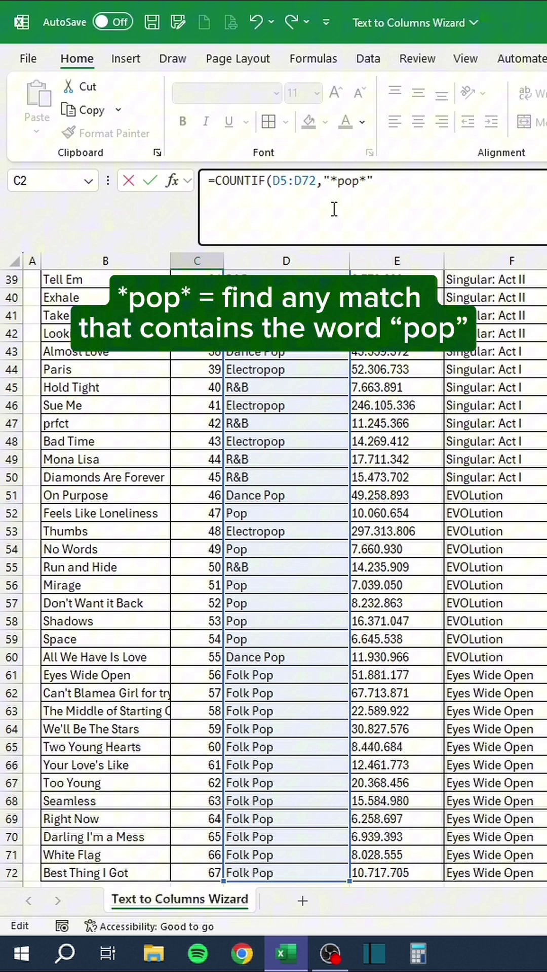
pyautogui.press('Return')
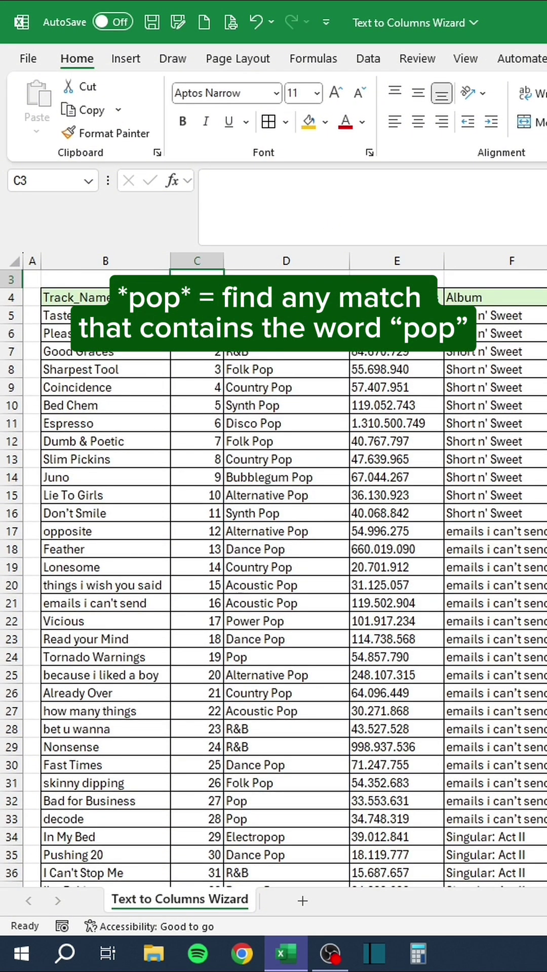
pyautogui.scroll(1, 301, 285)
pyautogui.click(292, 297)
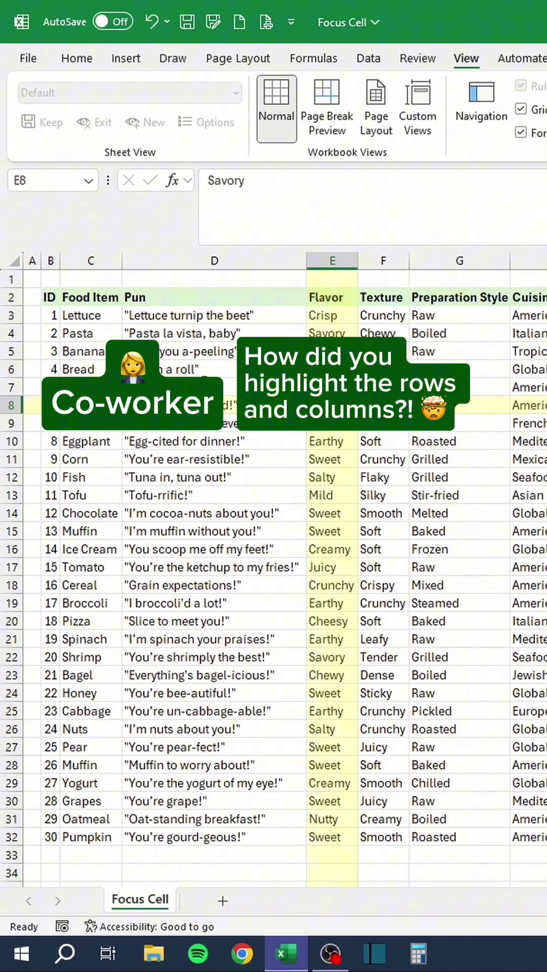
# - Select several cells across the food table, ending on Tomato in C17
pyautogui.click(200, 586)
pyautogui.click(330, 478)
pyautogui.click(230, 387)
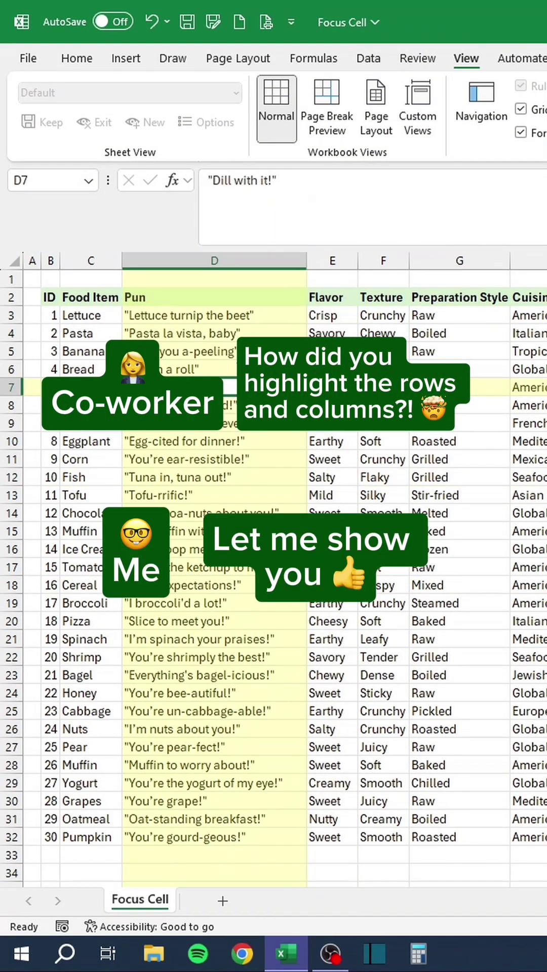
pyautogui.click(81, 441)
pyautogui.click(96, 568)
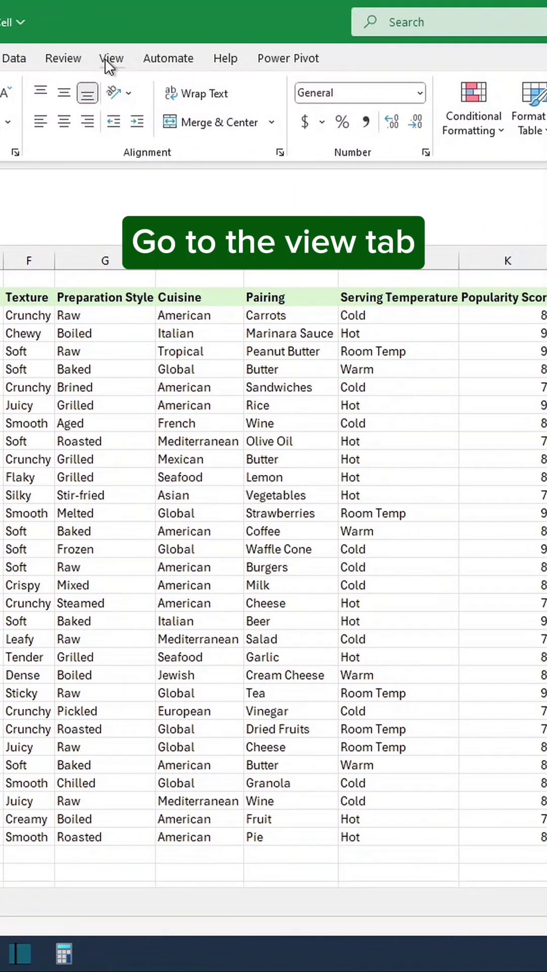
# - Set the Focus Cell highlight colour to yellow from the View tab
pyautogui.click(106, 60)
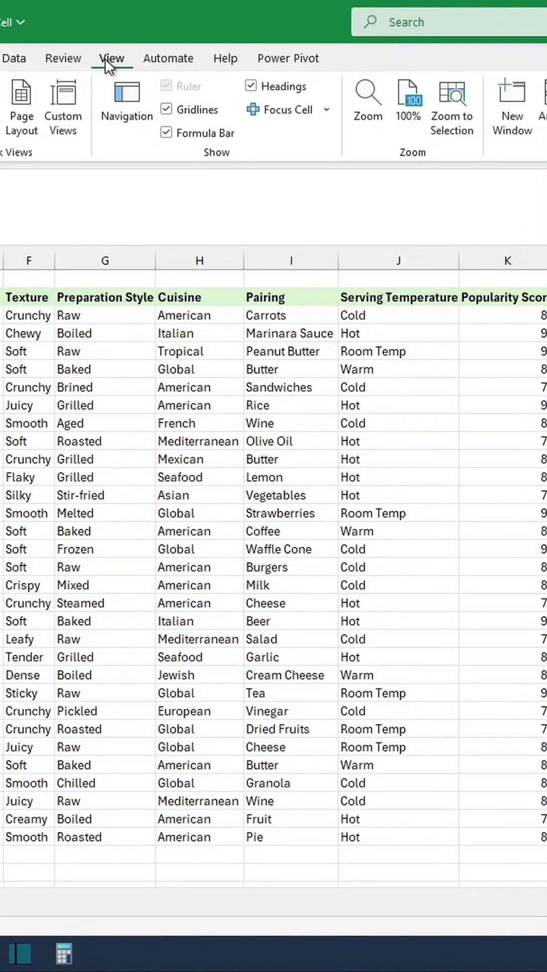
pyautogui.click(326, 111)
pyautogui.moveTo(335, 160)
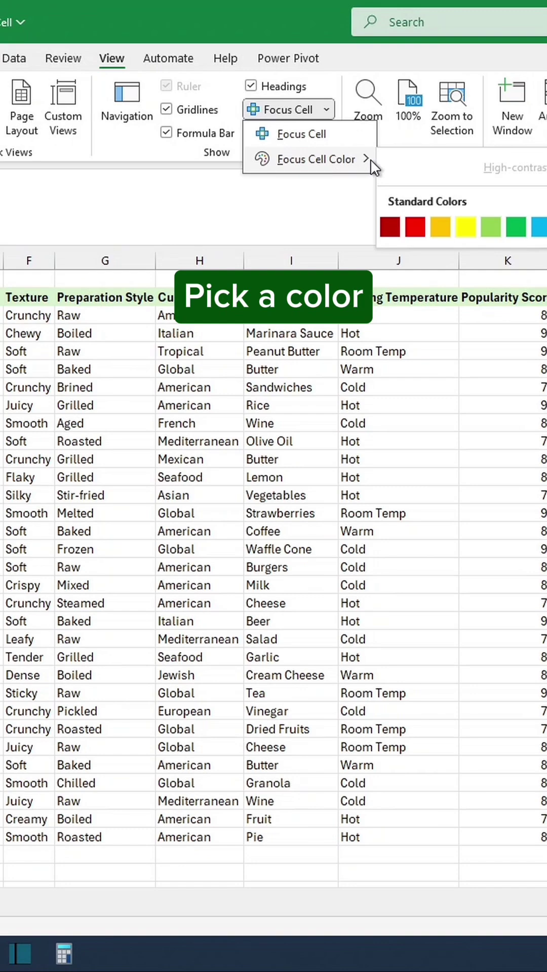
pyautogui.click(466, 227)
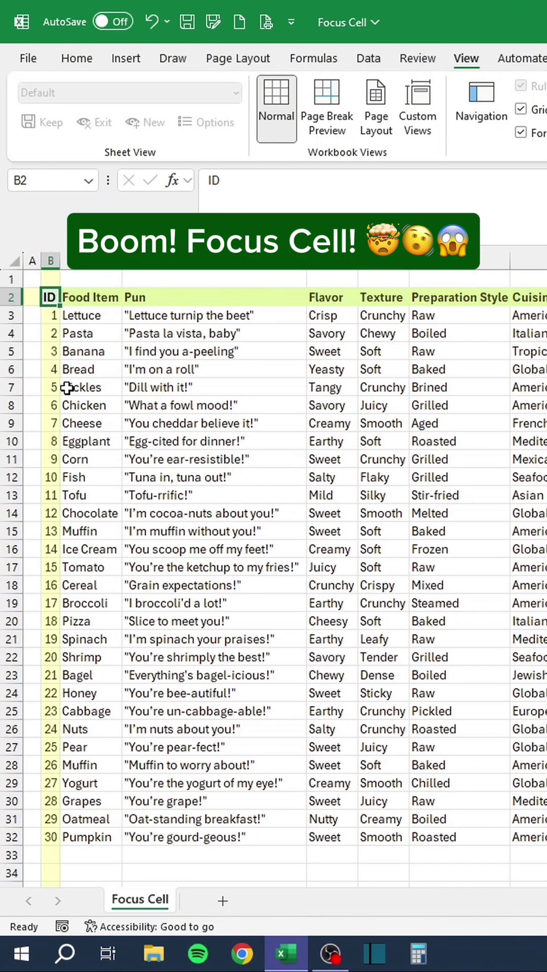
# - Show the yellow highlight on several cells, then fit the portrait over the tablet photo
pyautogui.click(67, 387)
pyautogui.click(182, 439)
pyautogui.click(295, 498)
pyautogui.click(349, 511)
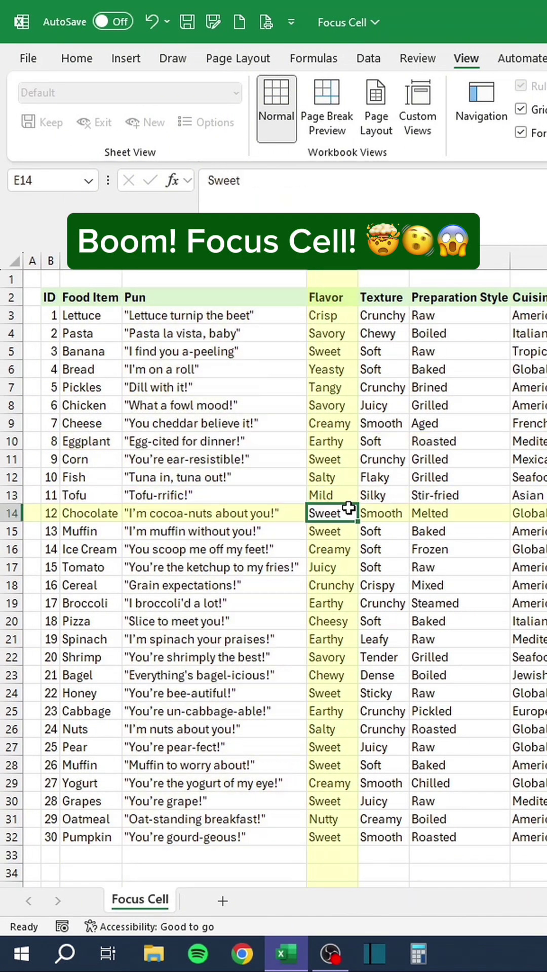
pyautogui.click(402, 409)
pyautogui.click(261, 370)
pyautogui.click(174, 459)
pyautogui.click(103, 478)
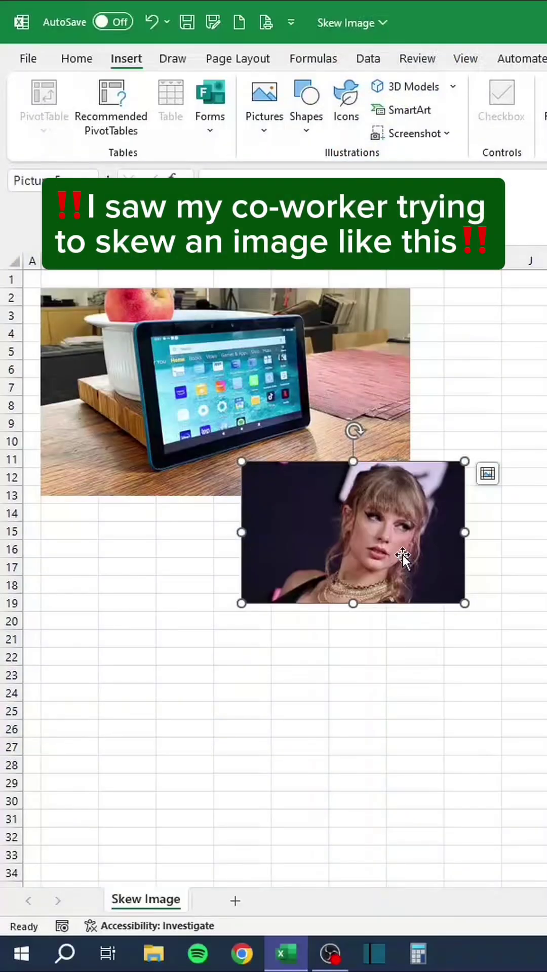
pyautogui.moveTo(403, 557); pyautogui.dragTo(295, 406)
pyautogui.moveTo(254, 320); pyautogui.dragTo(242, 420)
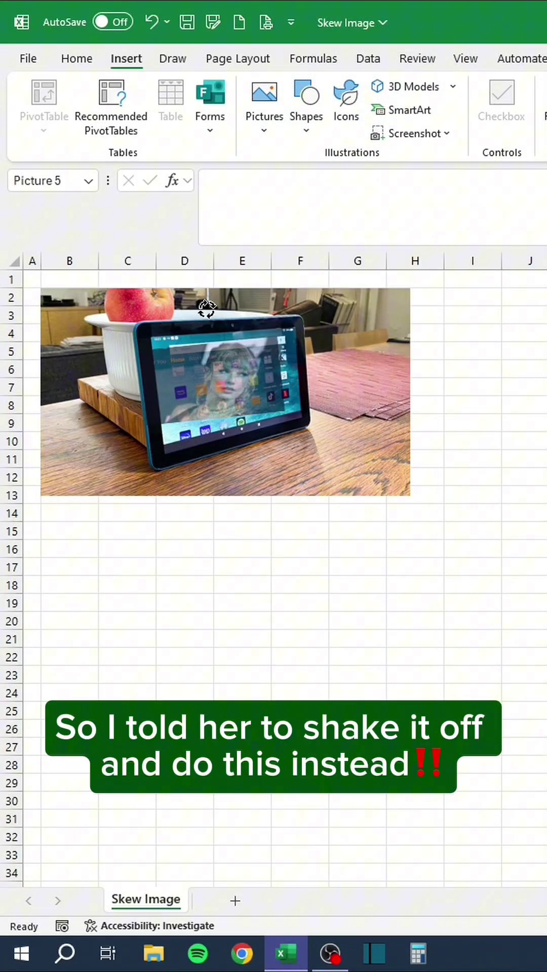
# - Draw a rectangle shape over the tablet's screen
pyautogui.click(227, 387)
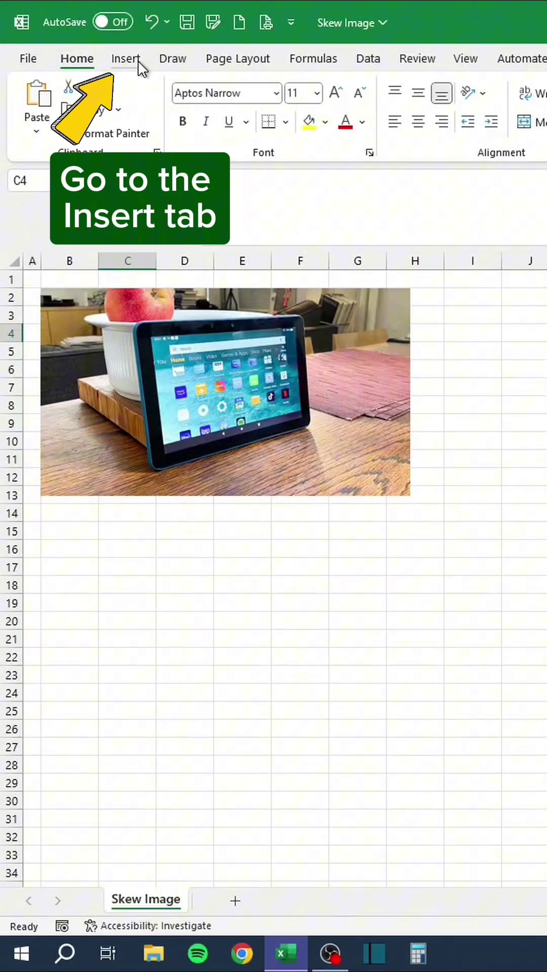
pyautogui.click(138, 62)
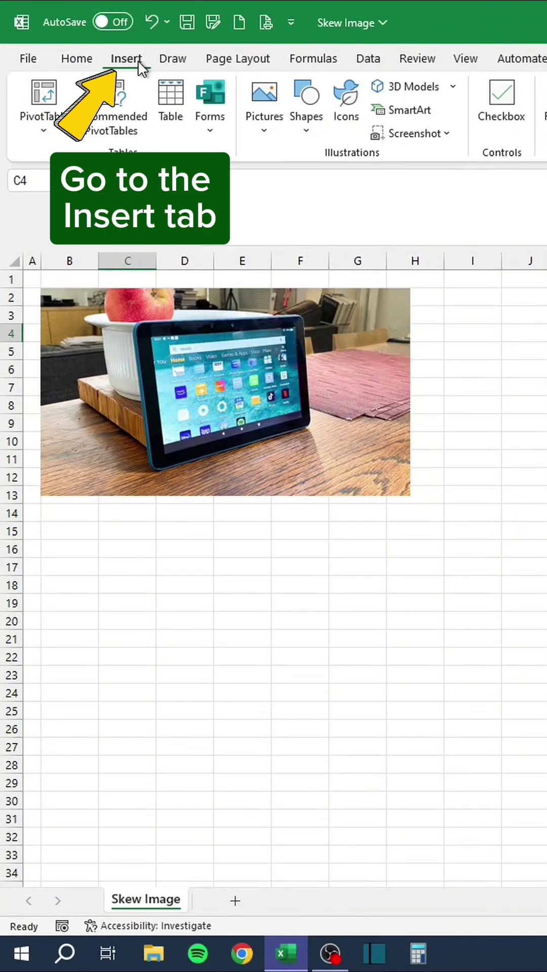
pyautogui.click(306, 132)
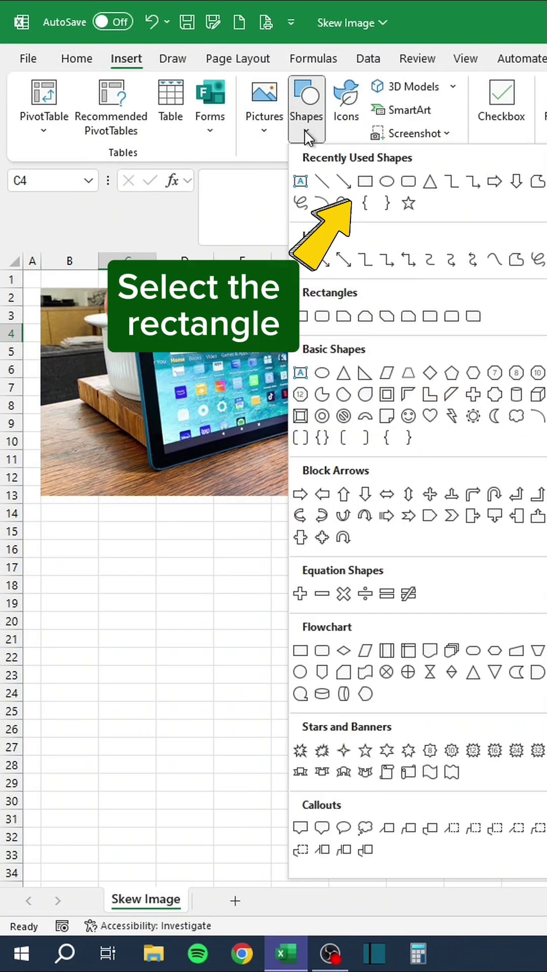
pyautogui.click(364, 182)
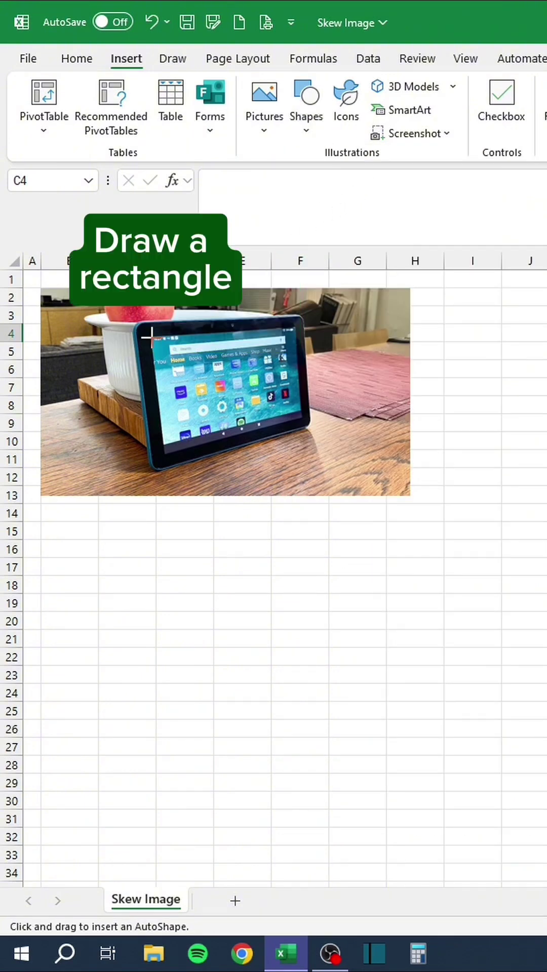
pyautogui.moveTo(151, 335)
pyautogui.mouseDown()
pyautogui.moveTo(248, 395)
pyautogui.moveTo(278, 405)
pyautogui.mouseUp()
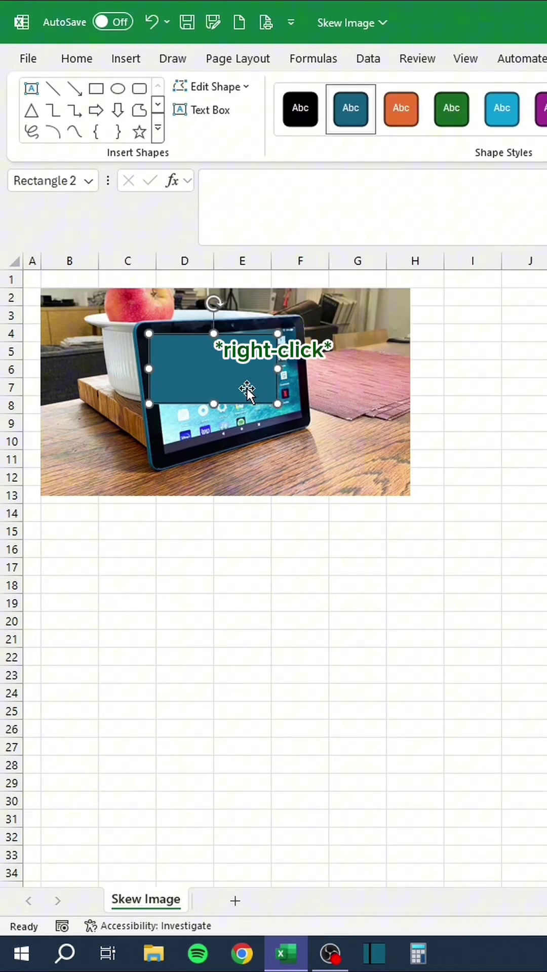
# - Edit the rectangle's points so its corners match the tablet screen's tilted corners
pyautogui.rightClick(223, 373)
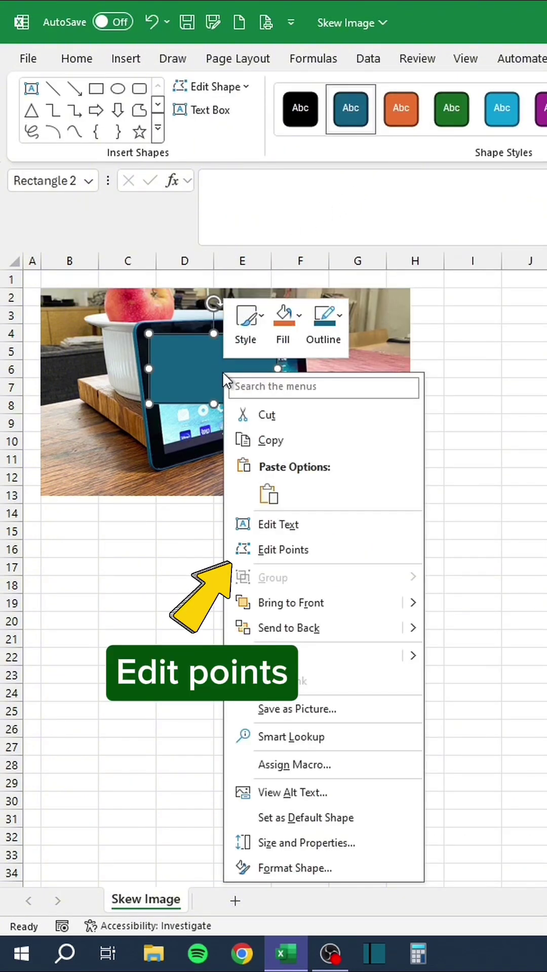
pyautogui.click(276, 552)
pyautogui.moveTo(276, 332); pyautogui.dragTo(297, 327)
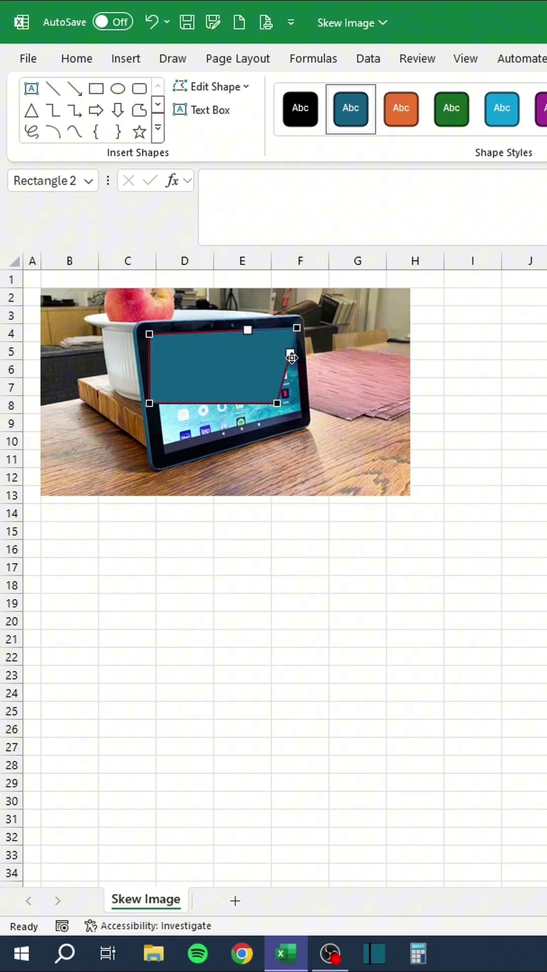
pyautogui.moveTo(277, 403); pyautogui.dragTo(302, 422)
pyautogui.moveTo(149, 403); pyautogui.dragTo(158, 457)
pyautogui.rightClick(206, 394)
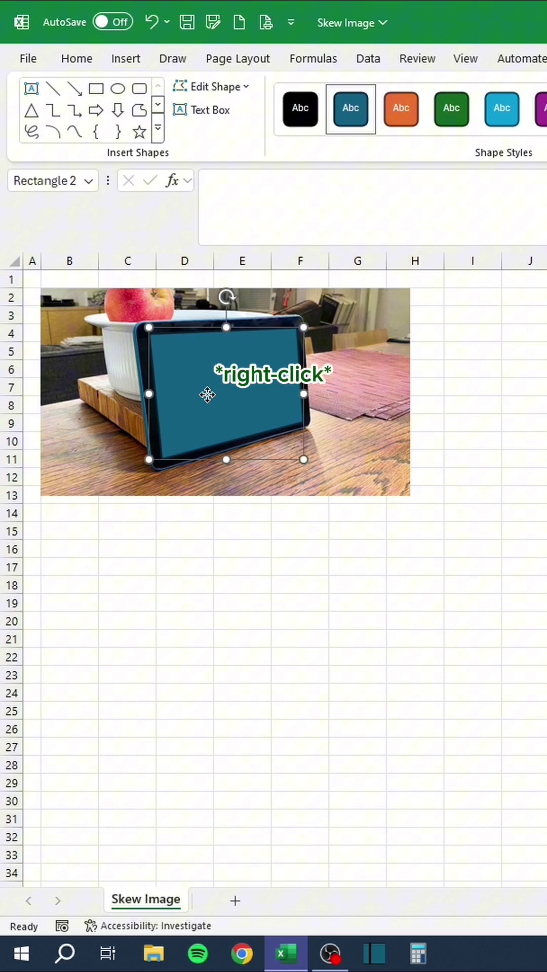
# - Fill the skewed shape with the picture file Image and close the Format Picture pane
pyautogui.click(258, 865)
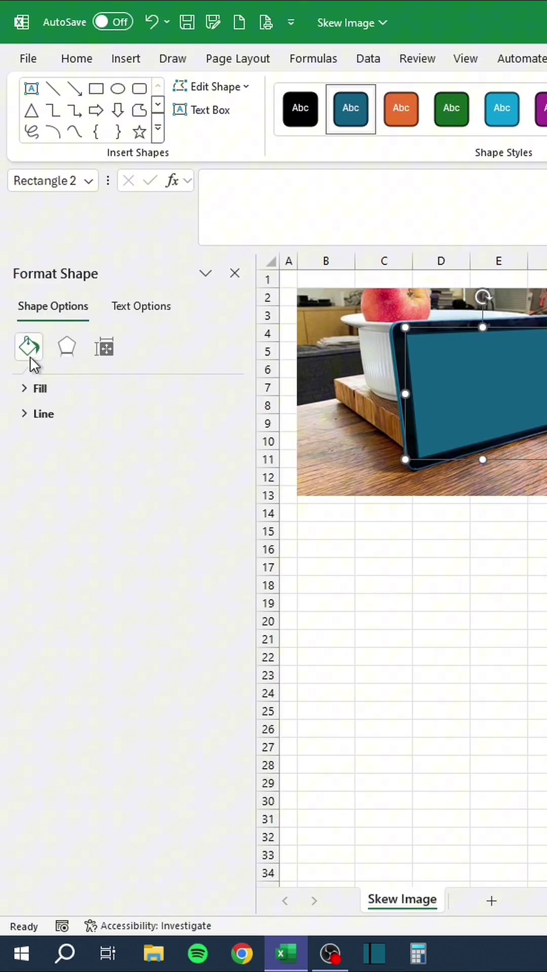
pyautogui.click(27, 351)
pyautogui.click(22, 391)
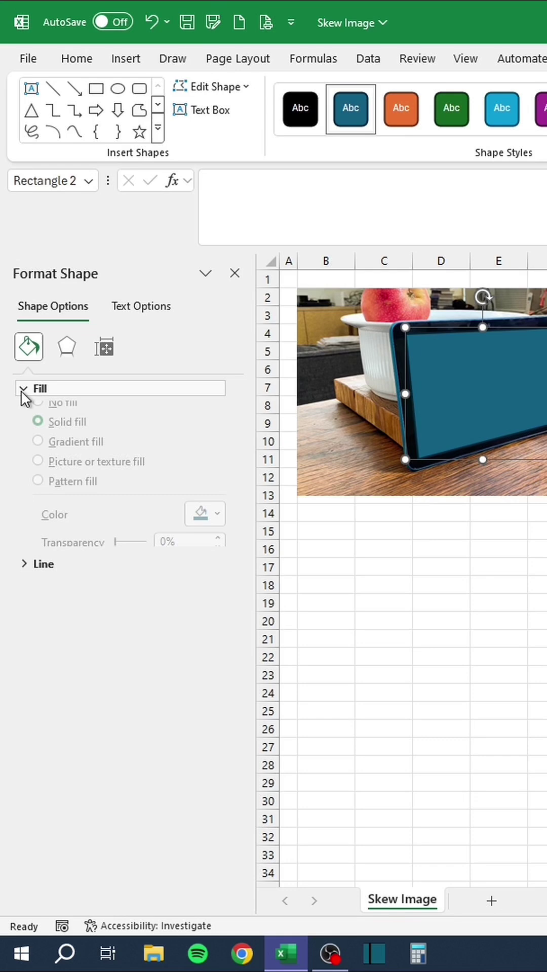
pyautogui.click(38, 475)
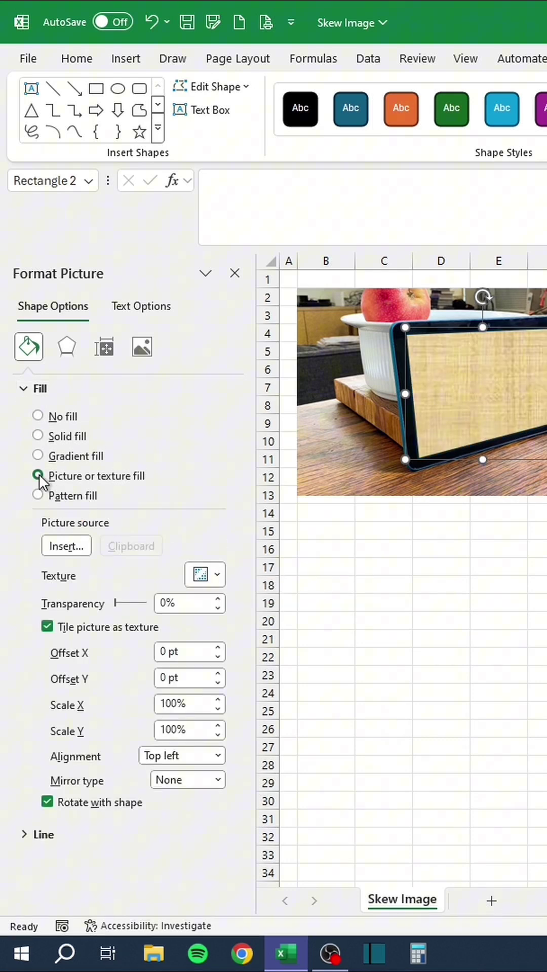
pyautogui.click(66, 545)
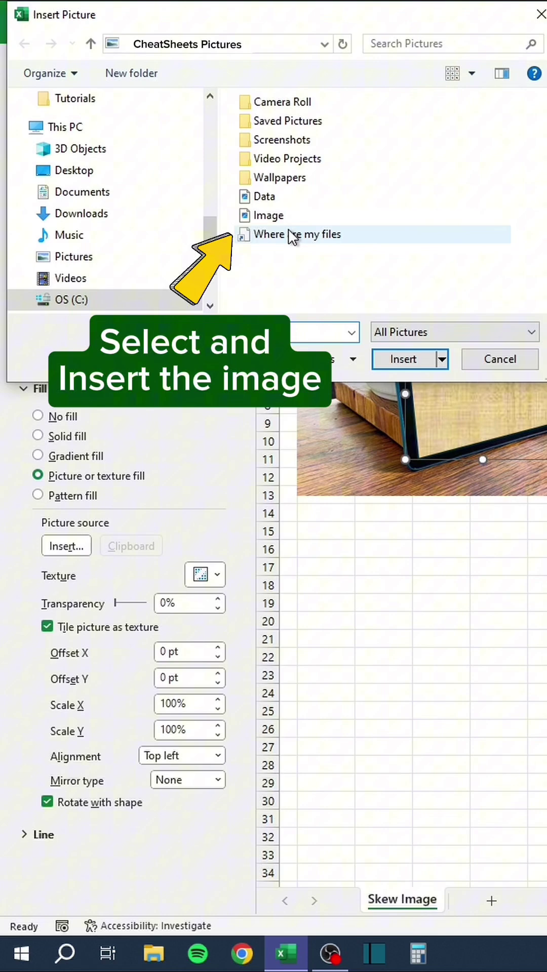
pyautogui.click(276, 219)
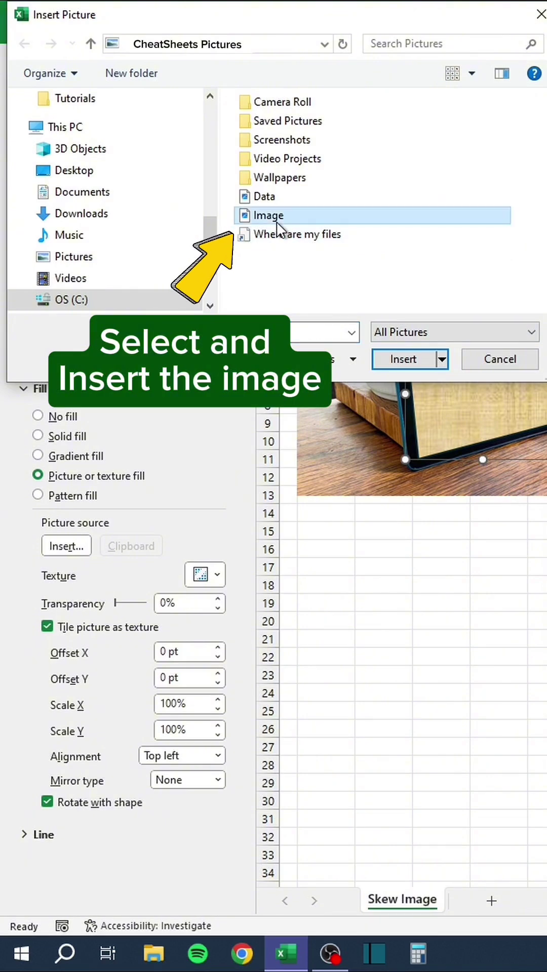
pyautogui.click(403, 362)
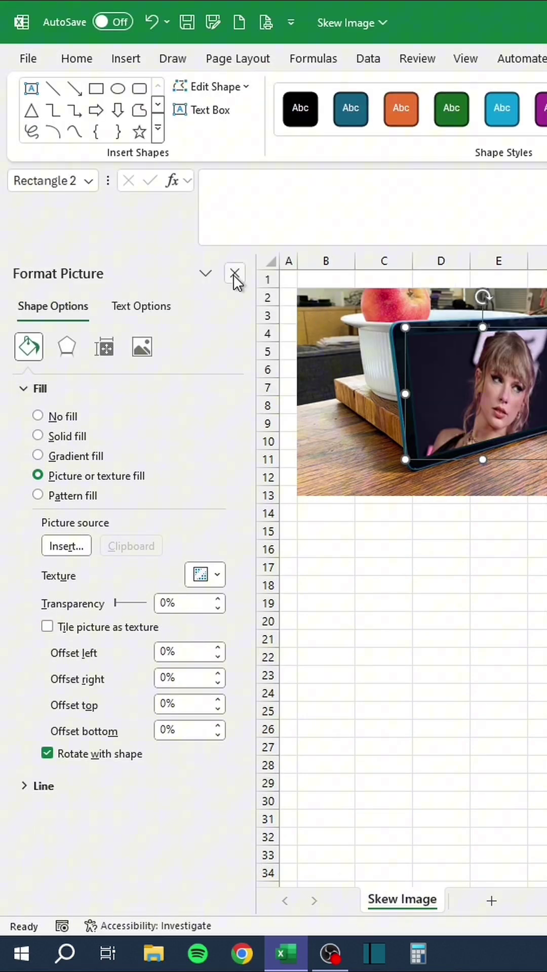
pyautogui.click(234, 274)
pyautogui.click(243, 531)
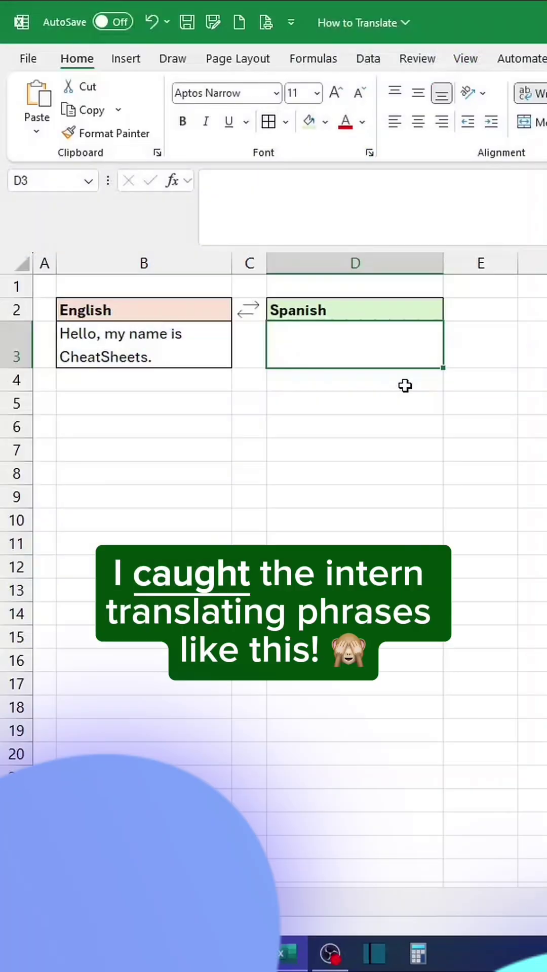
# - Replace a hand-typed Spanish sentence in D3 with =TRANSLATE(B3,"en","es")
pyautogui.write('Mi numb')
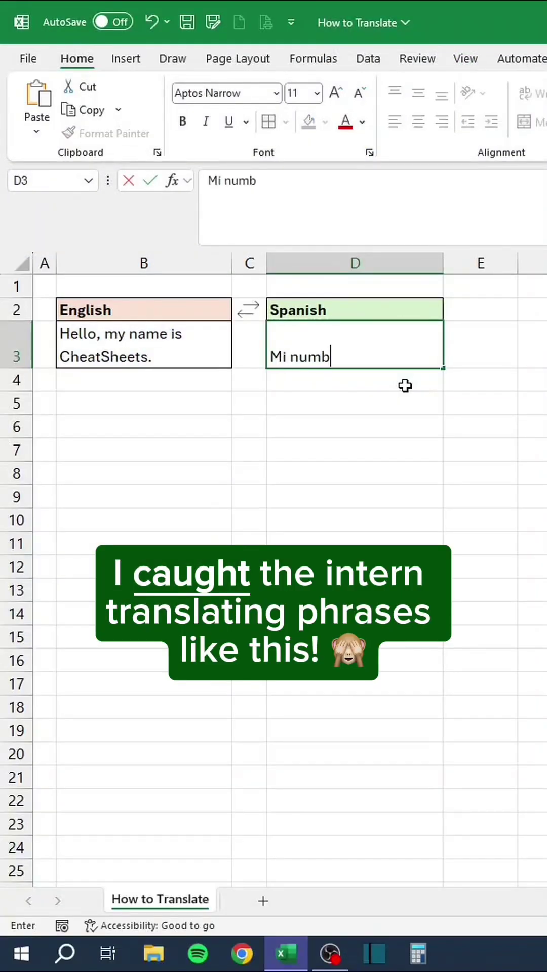
pyautogui.write('er es Cheat')
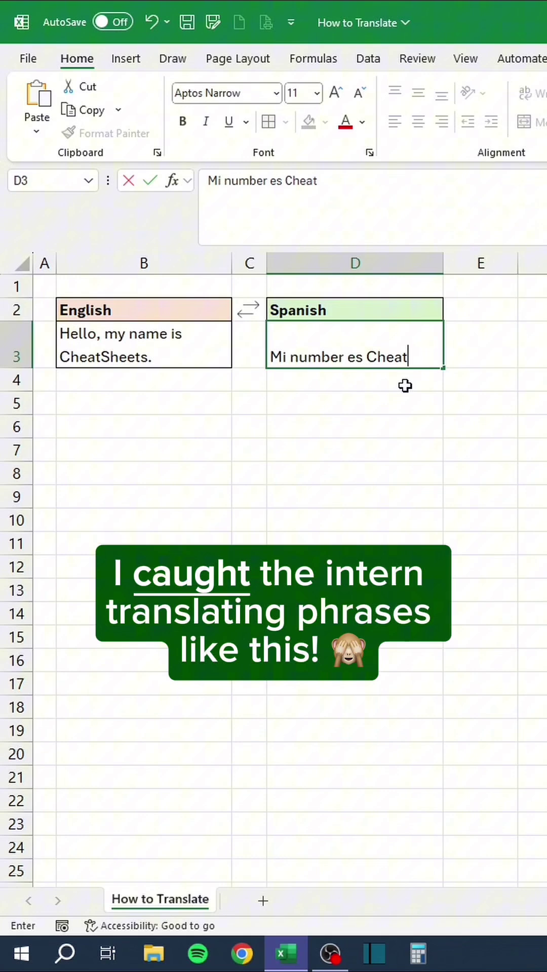
pyautogui.write('Sheets.')
pyautogui.press('Return')
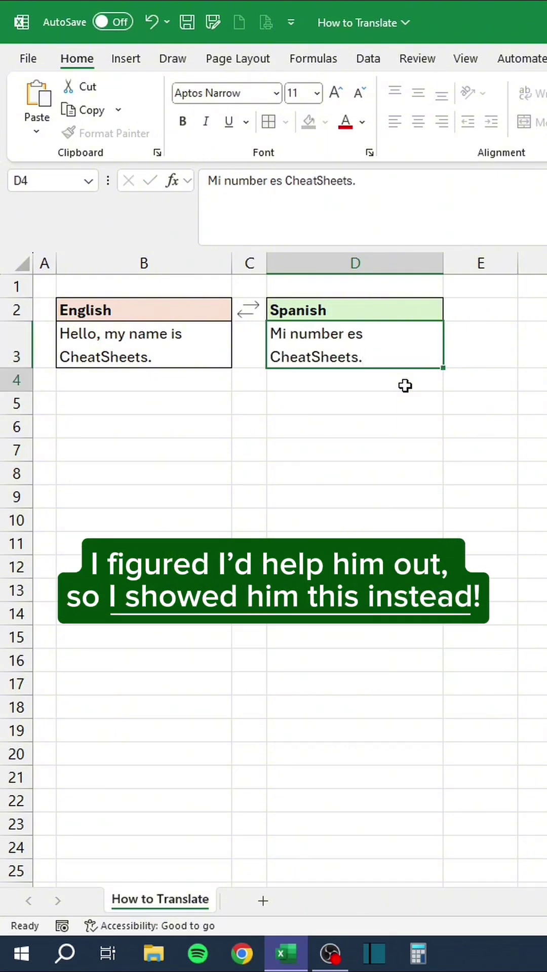
pyautogui.hotkey('ctrl', 'z')
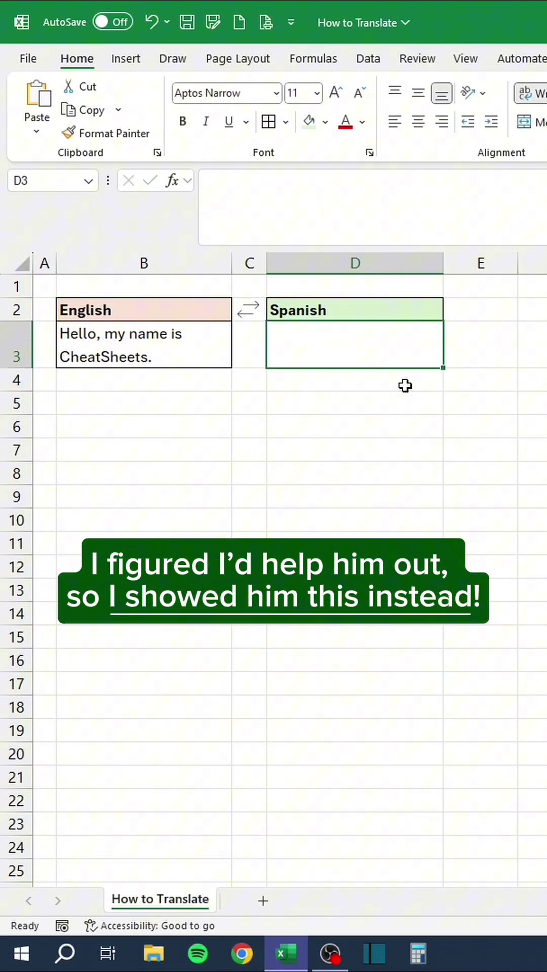
pyautogui.write('=tran')
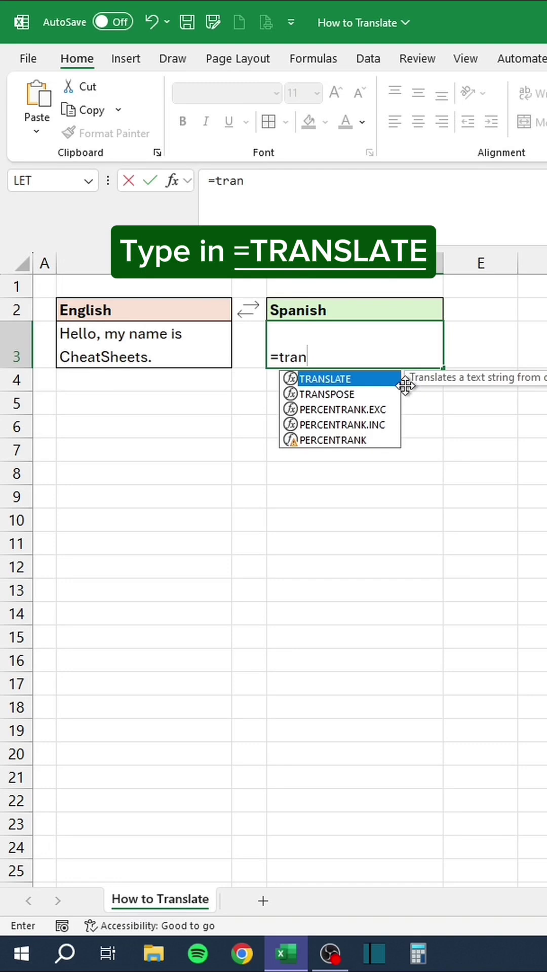
pyautogui.write('slate')
pyautogui.press('Tab')
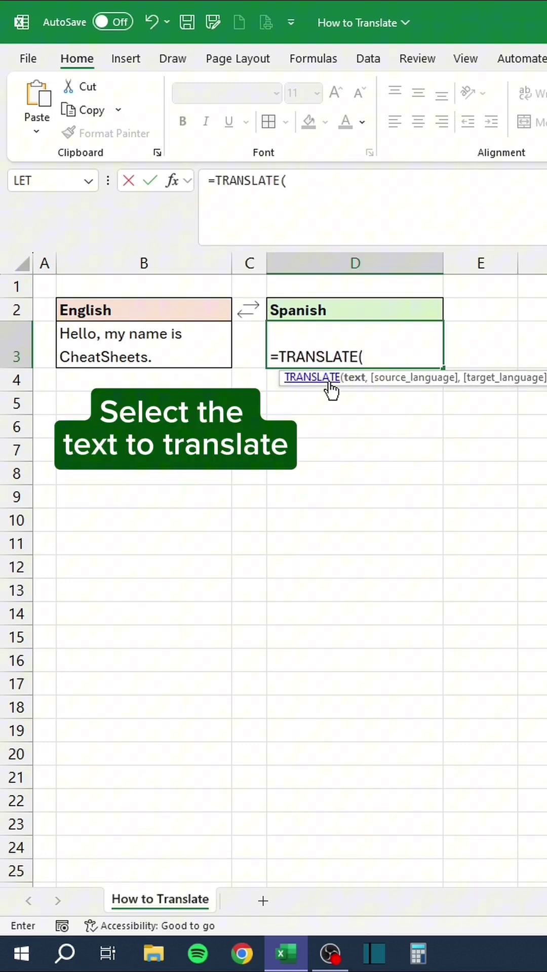
pyautogui.click(188, 353)
pyautogui.write(',')
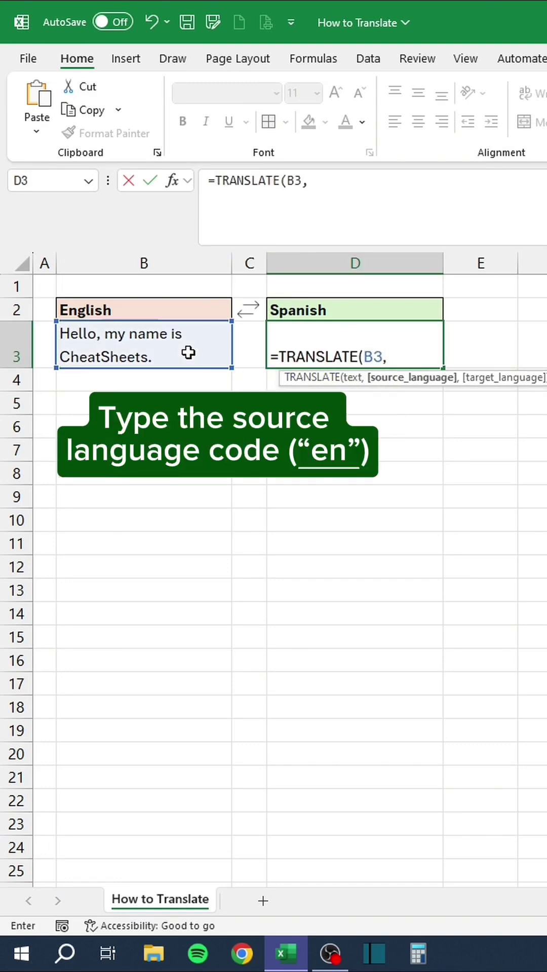
pyautogui.write('"en","')
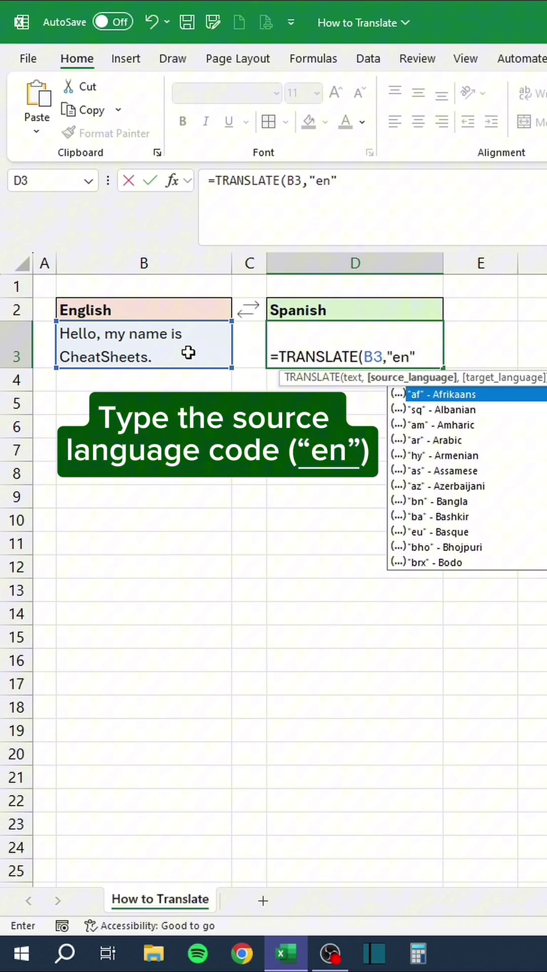
pyautogui.write('es')
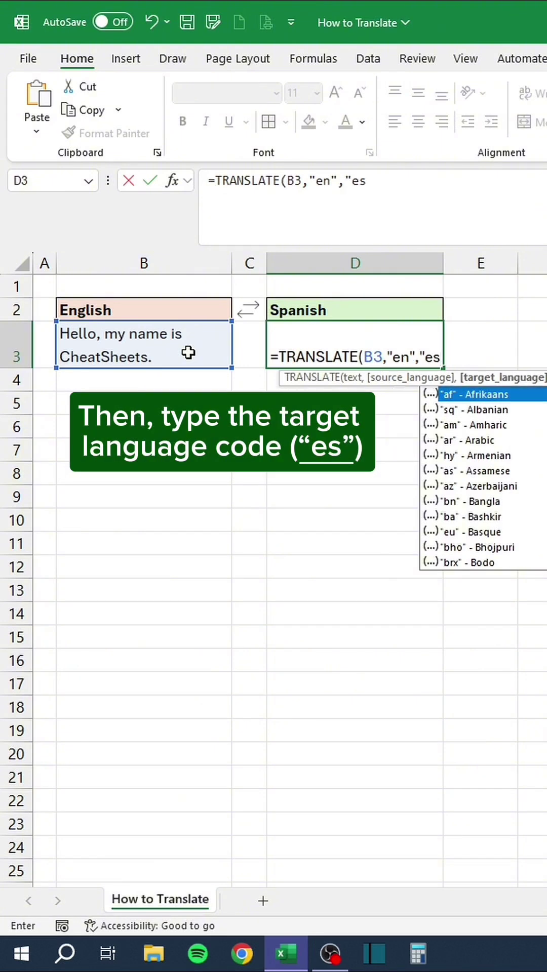
pyautogui.write('")')
pyautogui.press('Return')
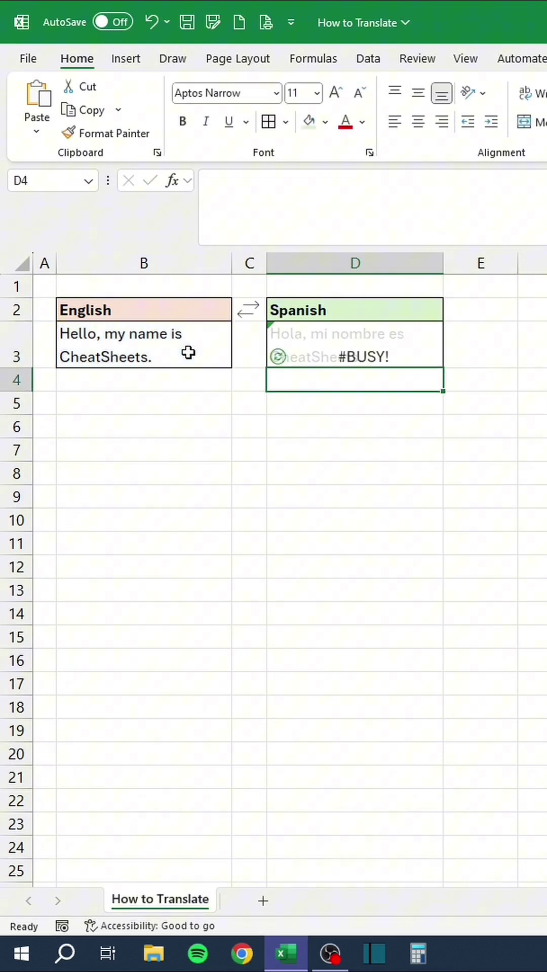
# - Change B3's English text to 'Like and Follow for daily tips!' so D3 updates
pyautogui.click(188, 353)
pyautogui.write('I L')
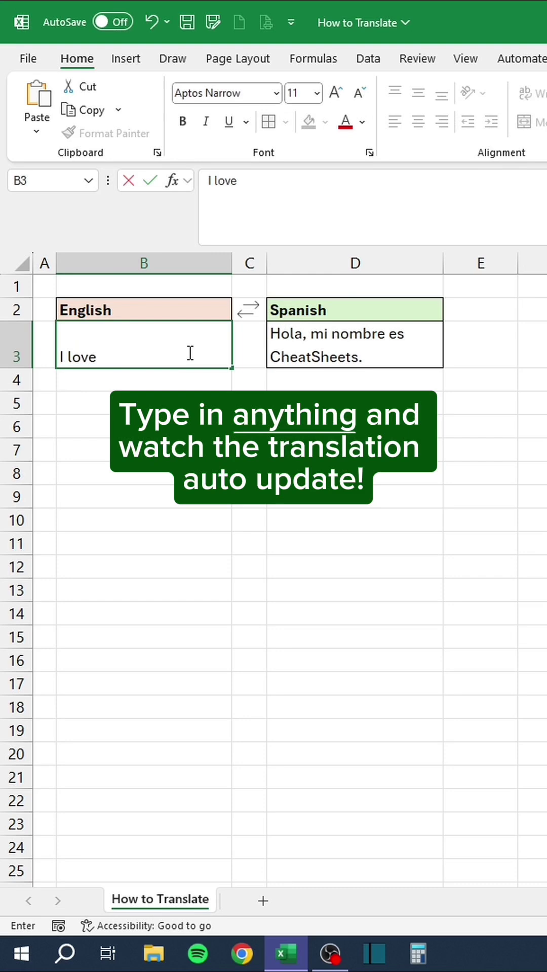
pyautogui.press('Return')
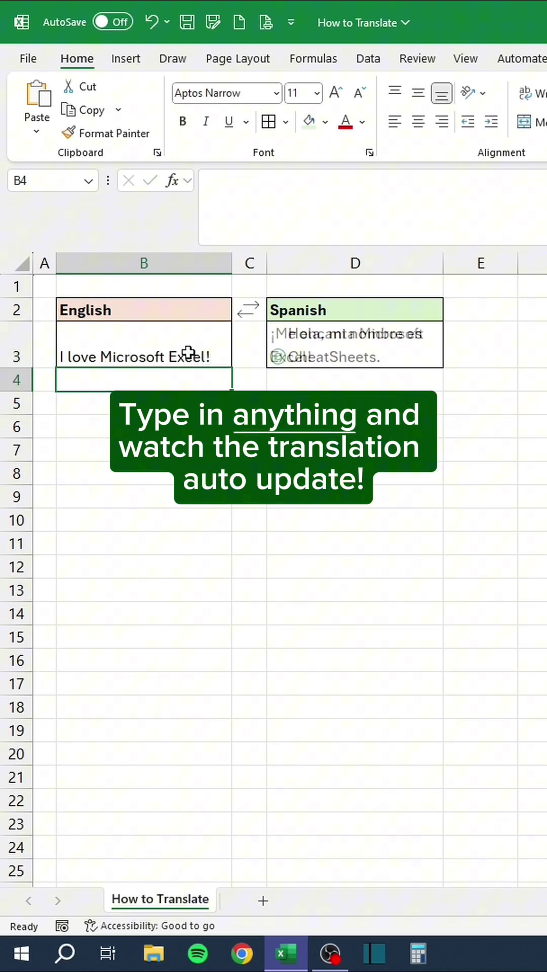
pyautogui.click(190, 352)
pyautogui.write('Like and Follow for')
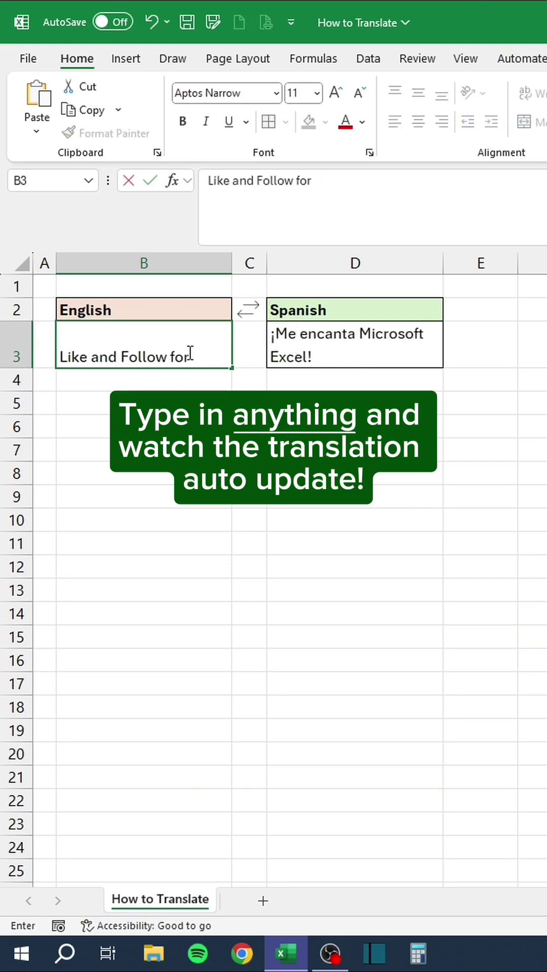
pyautogui.write(' daily tips!')
pyautogui.press('Return')
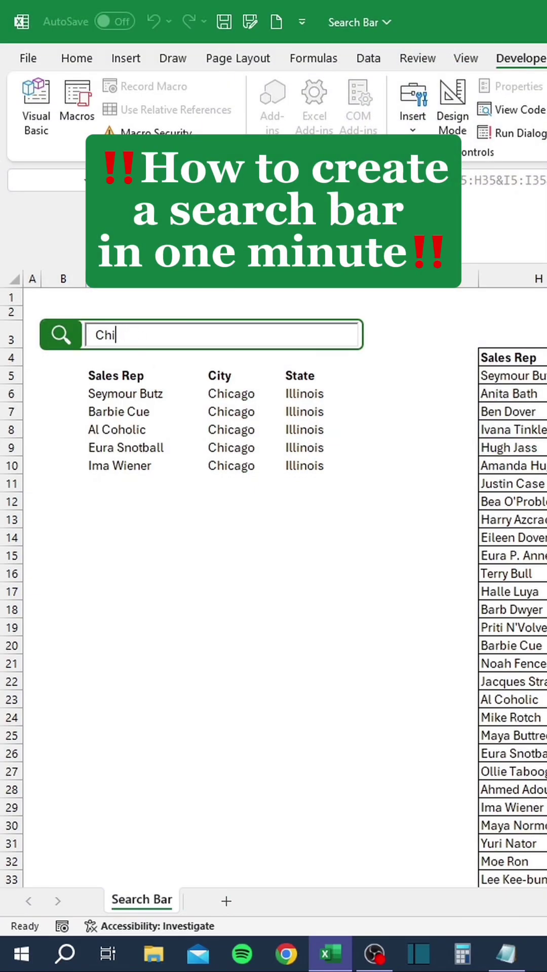
# - After searching Pennsylvania, draw an ActiveX Text Box inside the green search bar
pyautogui.press('BackSpace')
pyautogui.press('BackSpace')
pyautogui.press('BackSpace')
pyautogui.write('Pennsylvani')
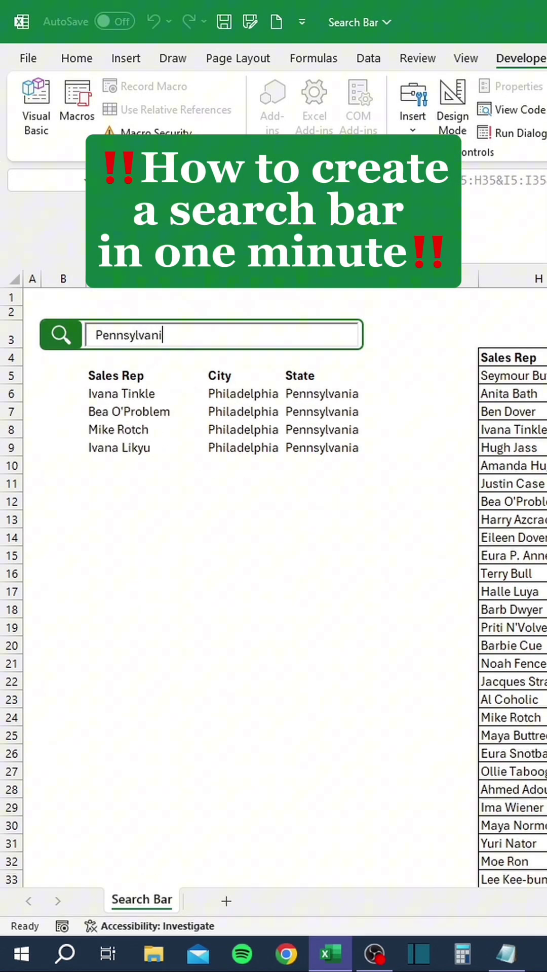
pyautogui.write('a')
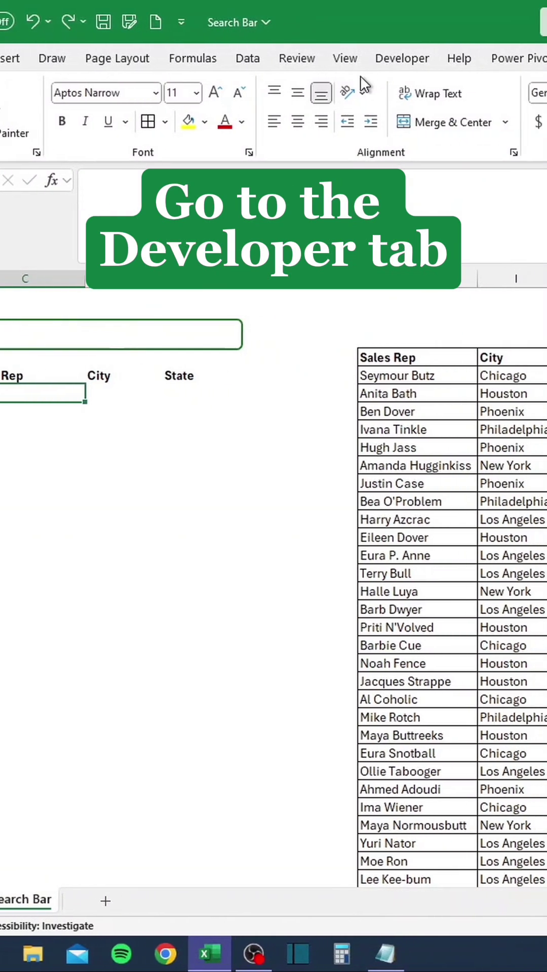
pyautogui.click(385, 60)
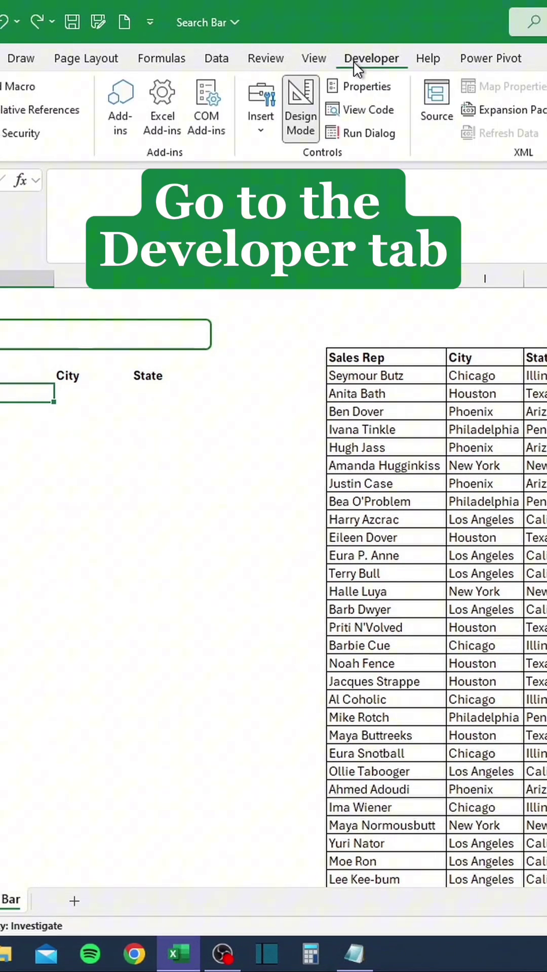
pyautogui.click(263, 130)
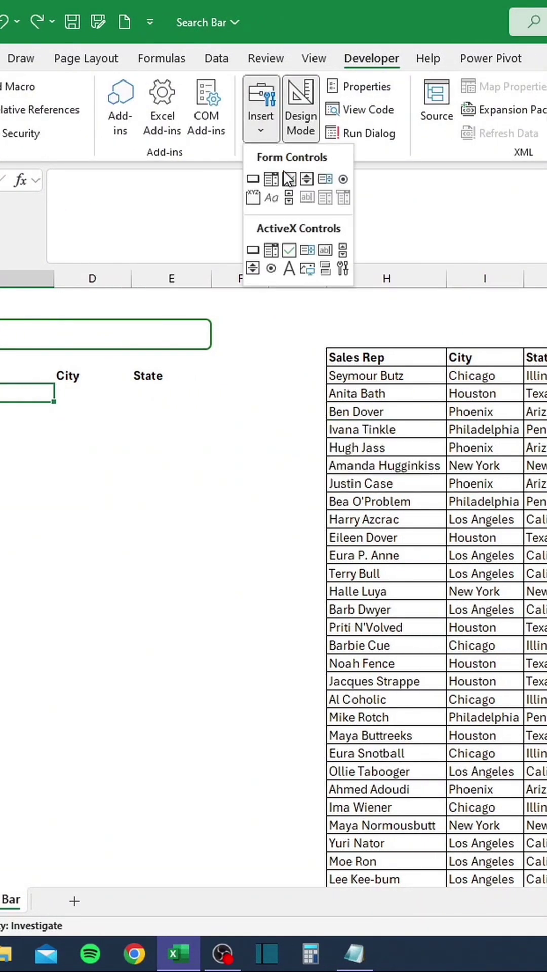
pyautogui.click(322, 248)
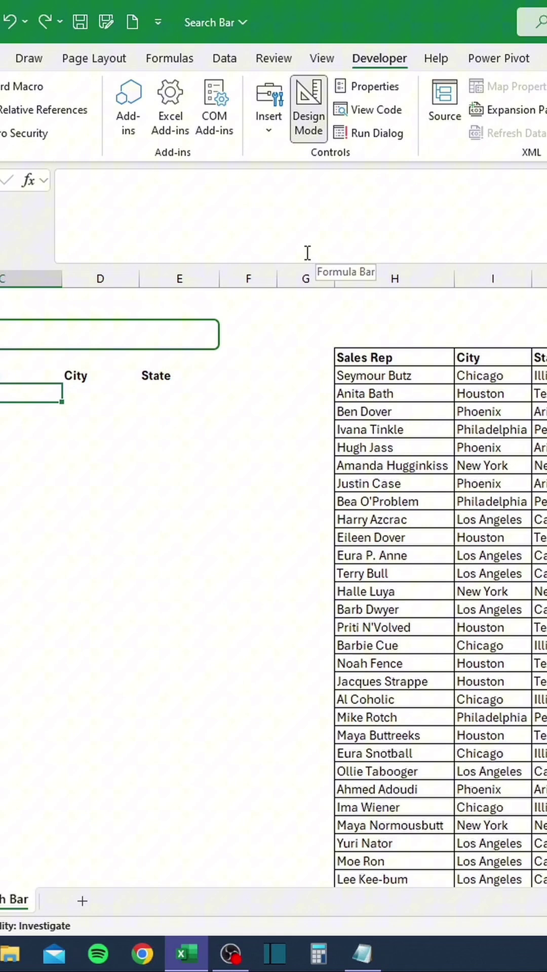
pyautogui.moveTo(63, 319); pyautogui.dragTo(360, 349)
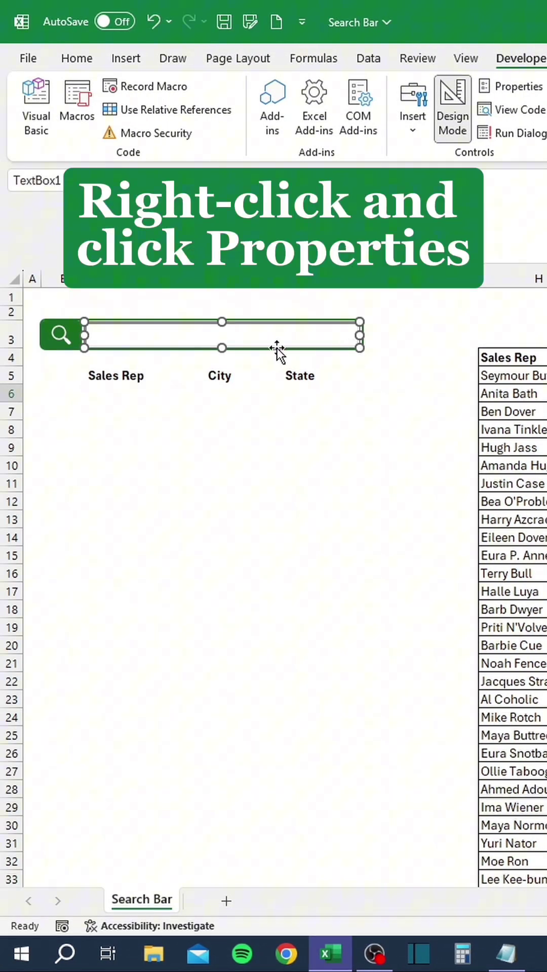
# - Set TextBox1's LinkedCell property to C3 in its Properties window
pyautogui.rightClick(149, 333)
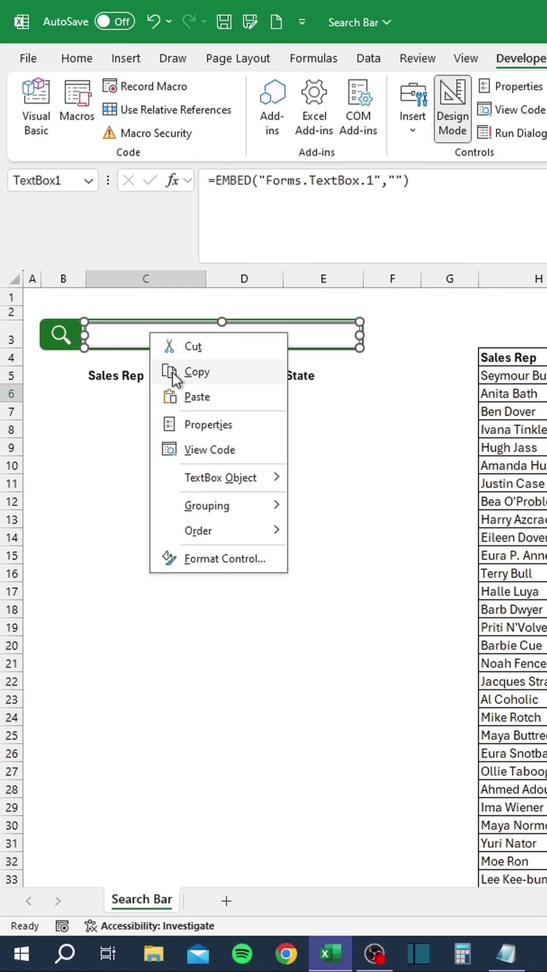
pyautogui.click(197, 423)
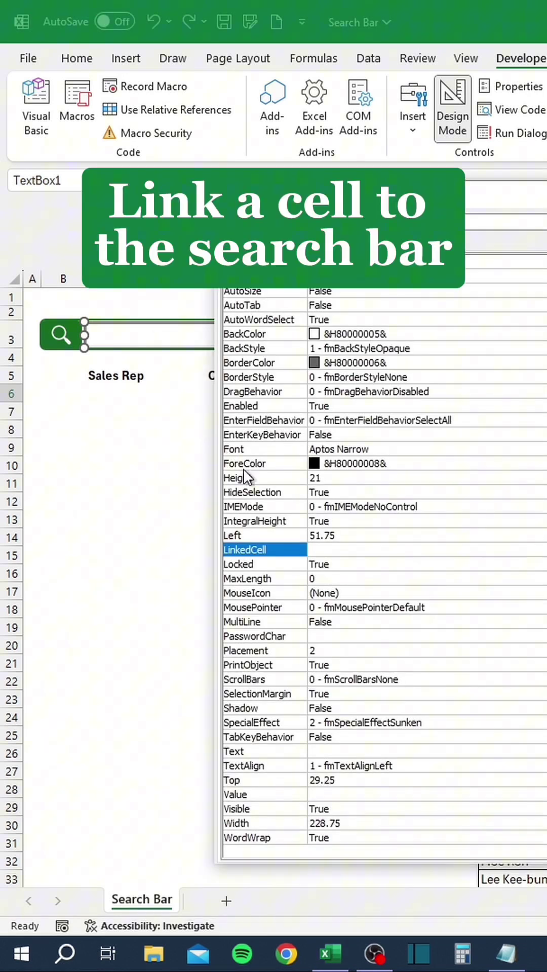
pyautogui.click(331, 550)
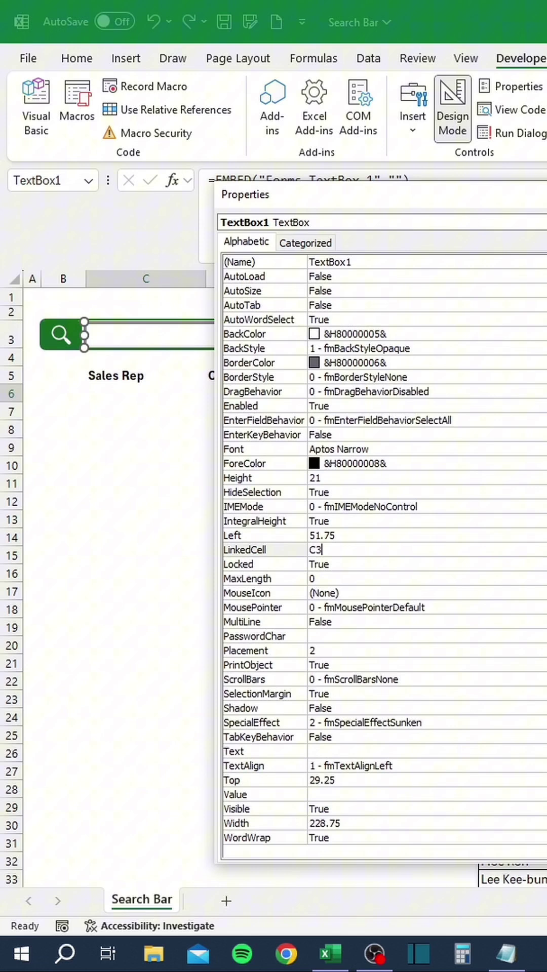
pyautogui.press('Return')
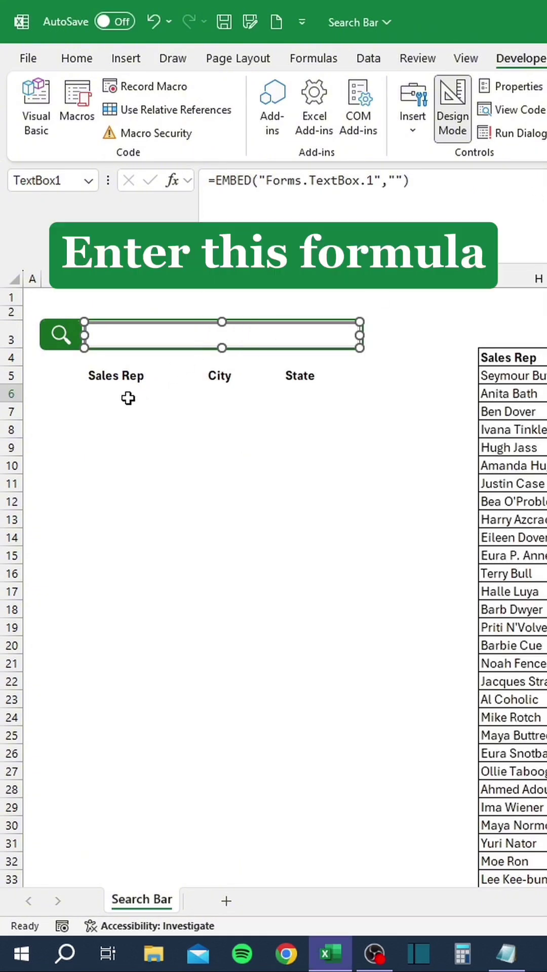
# - Enter =FILTER(H5:J35,ISNUMBER(SEARCH(C3,H5:H35&I5:I35&J5:J35)),"") in C6
pyautogui.click(128, 398)
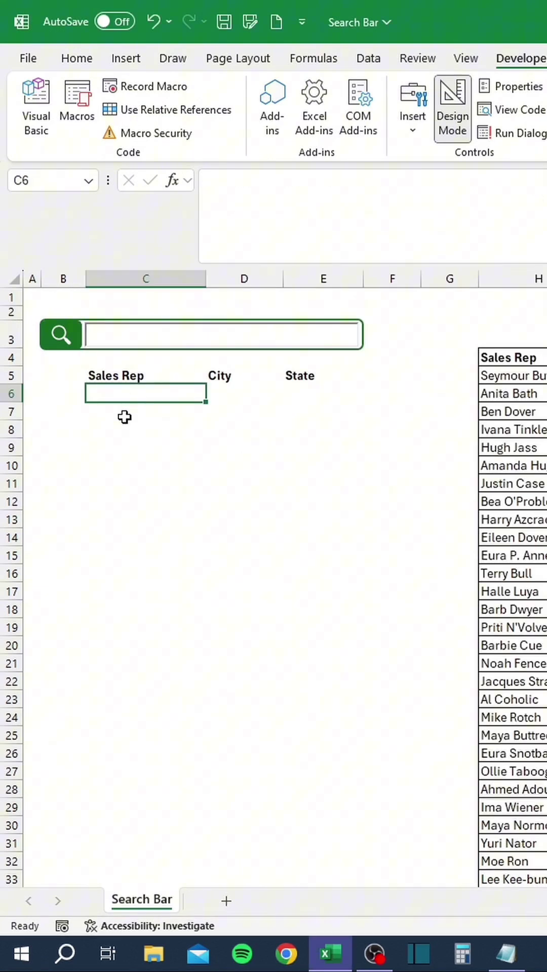
pyautogui.write('=filter')
pyautogui.press('Tab')
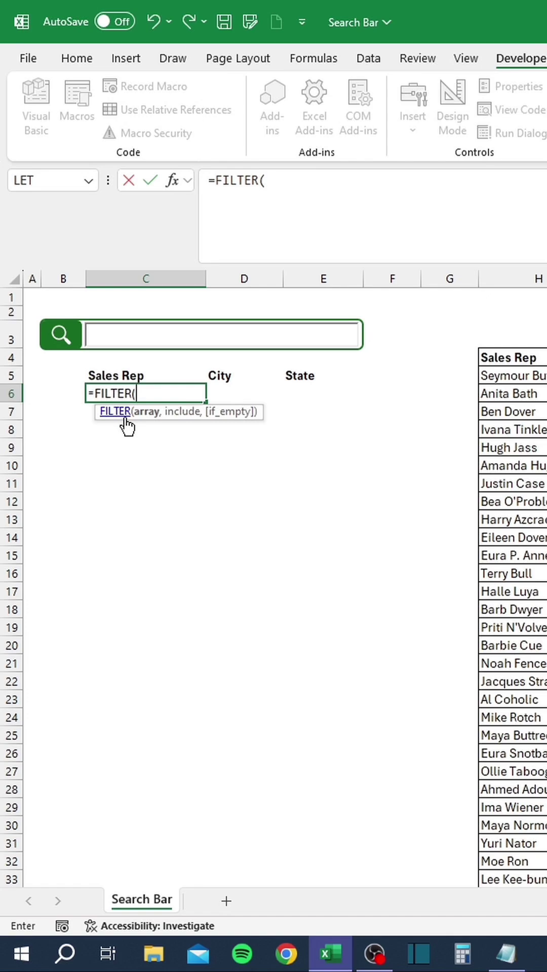
pyautogui.moveTo(427, 396); pyautogui.dragTo(546, 796)
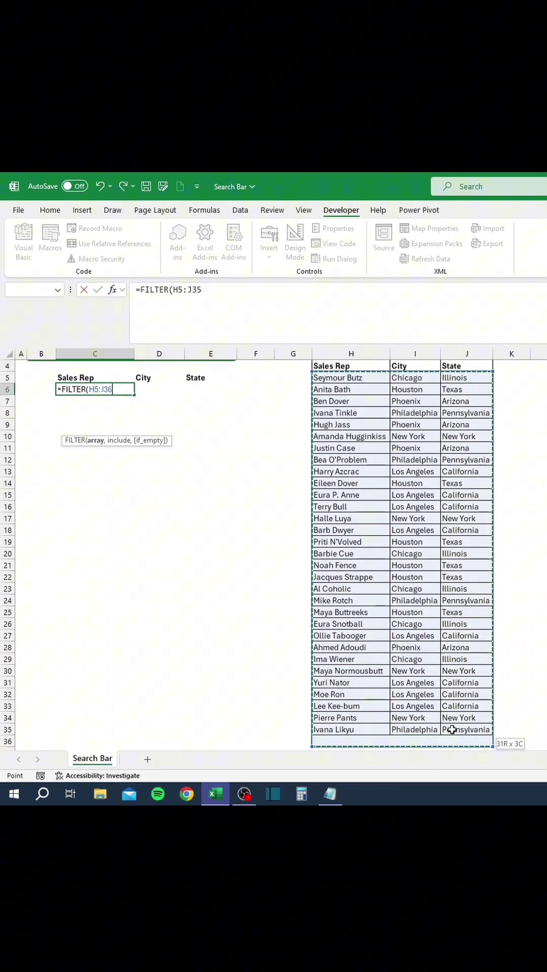
pyautogui.write(',ISNUMBER(SEARCH(C3,')
pyautogui.moveTo(350, 378); pyautogui.dragTo(351, 730)
pyautogui.write('&')
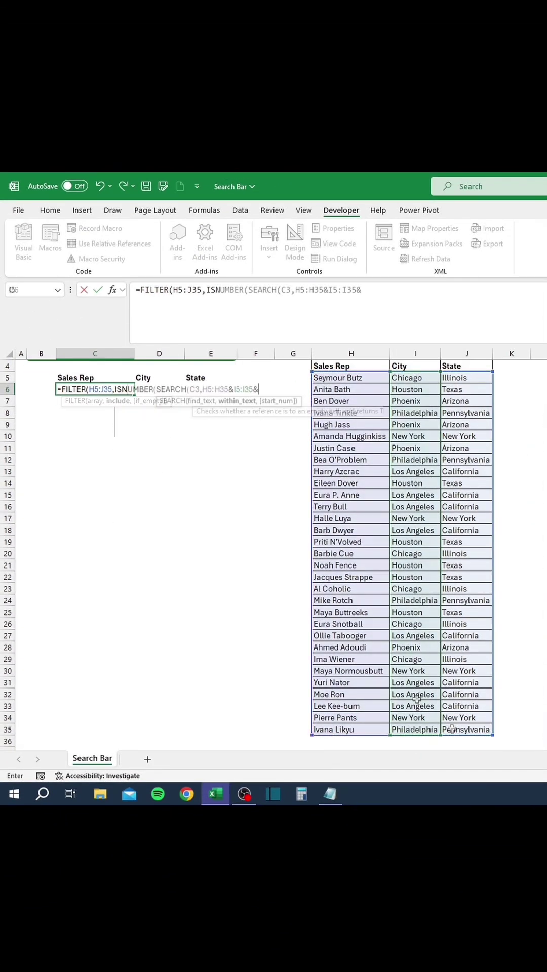
pyautogui.moveTo(415, 378); pyautogui.dragTo(414, 730)
pyautogui.write('&')
pyautogui.moveTo(466, 378); pyautogui.dragTo(454, 728)
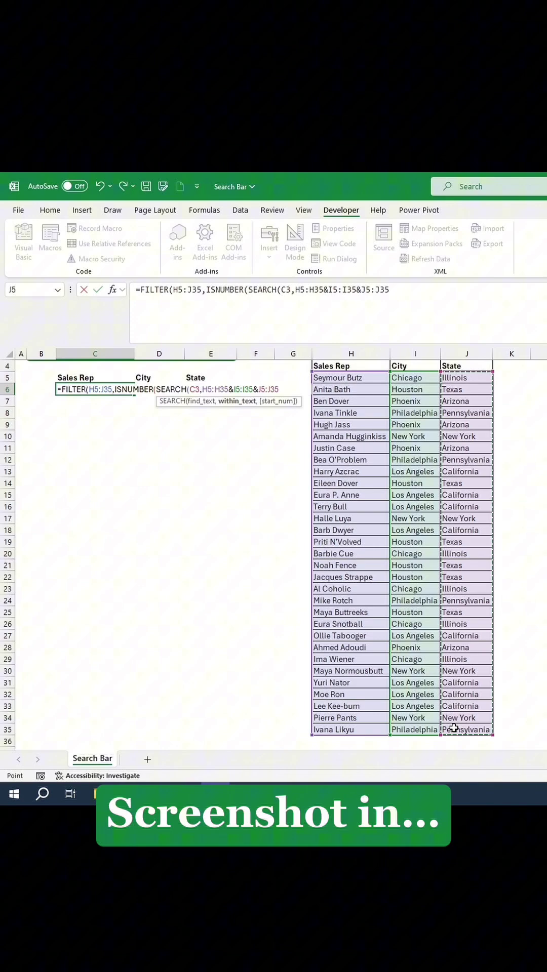
pyautogui.write(')),"')
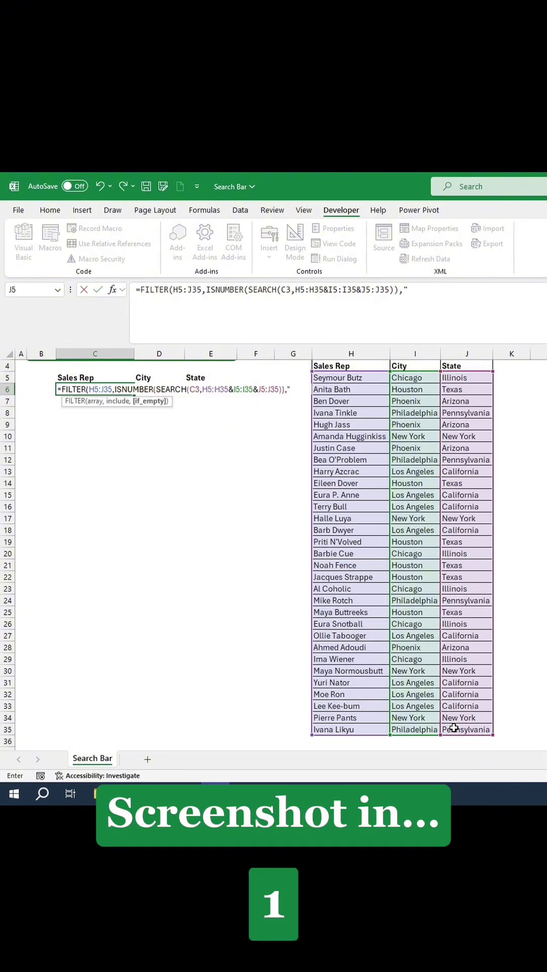
pyautogui.write('")')
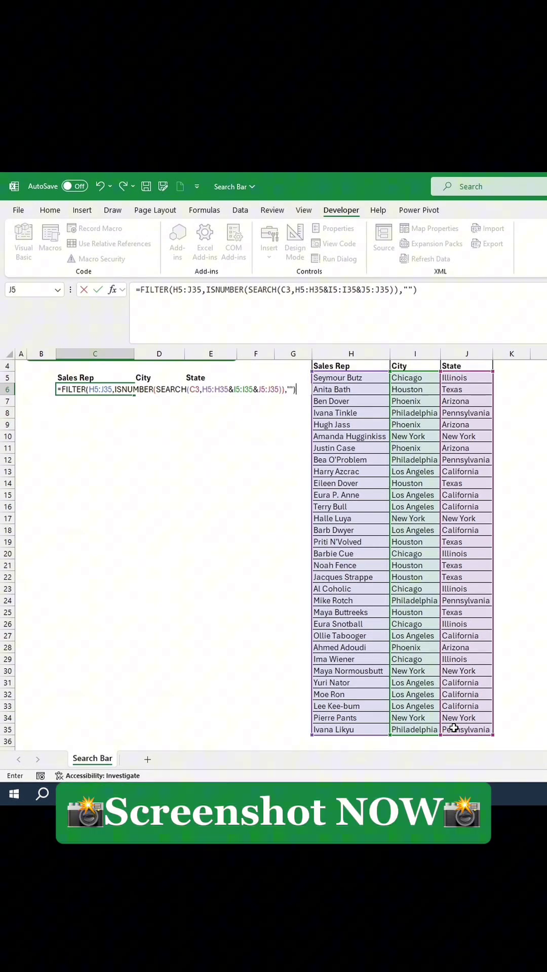
pyautogui.press('Return')
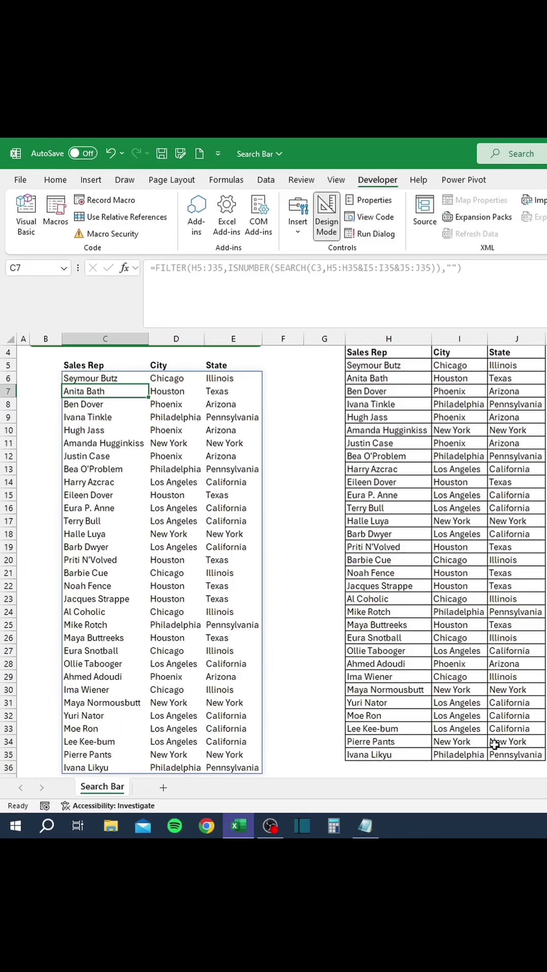
# - Turn off Design Mode, test the search box with 'Maya', then clear it
pyautogui.scroll(1, 157, 484)
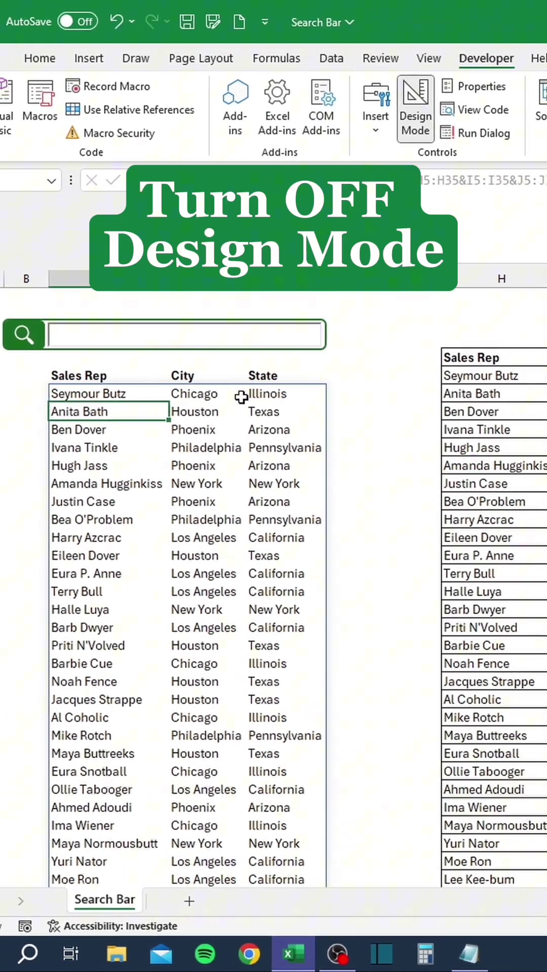
pyautogui.click(416, 122)
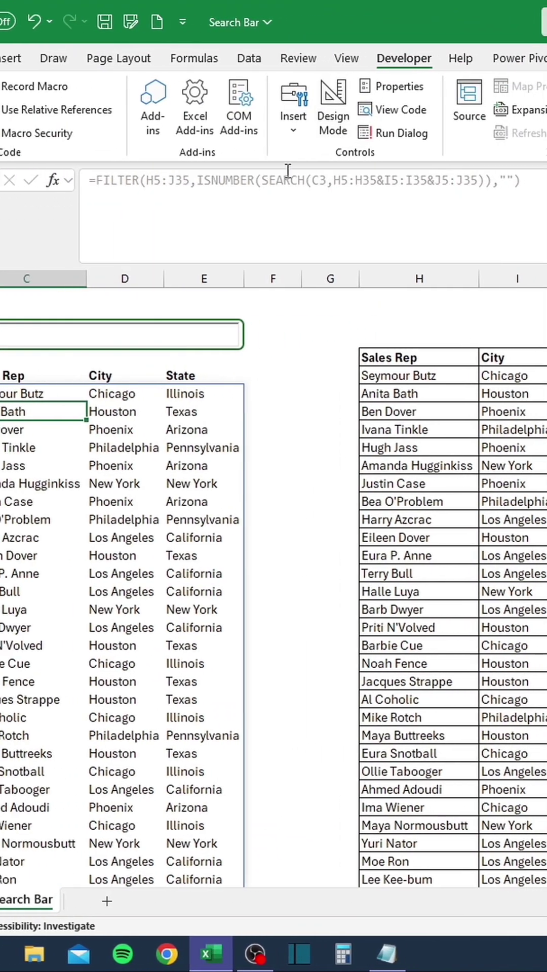
pyautogui.click(43, 336)
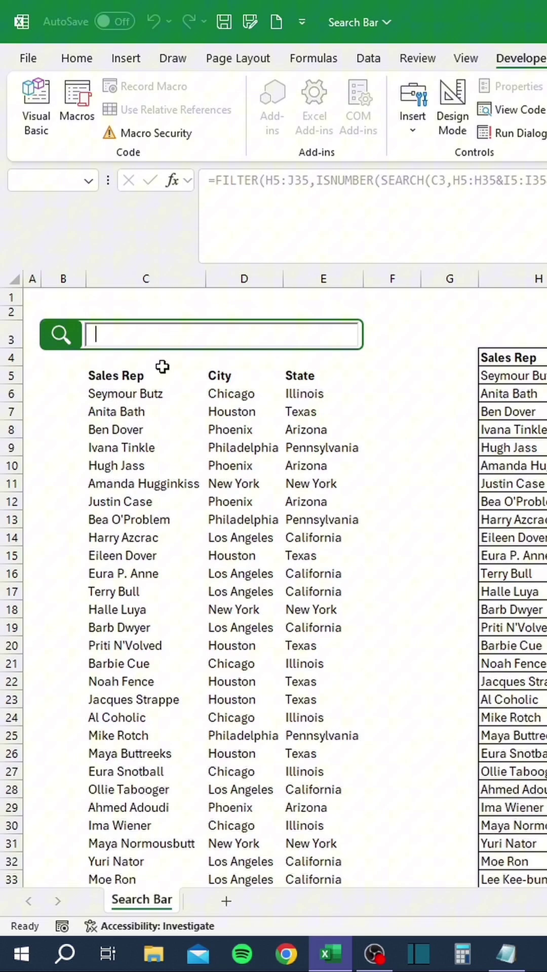
pyautogui.write('Maya')
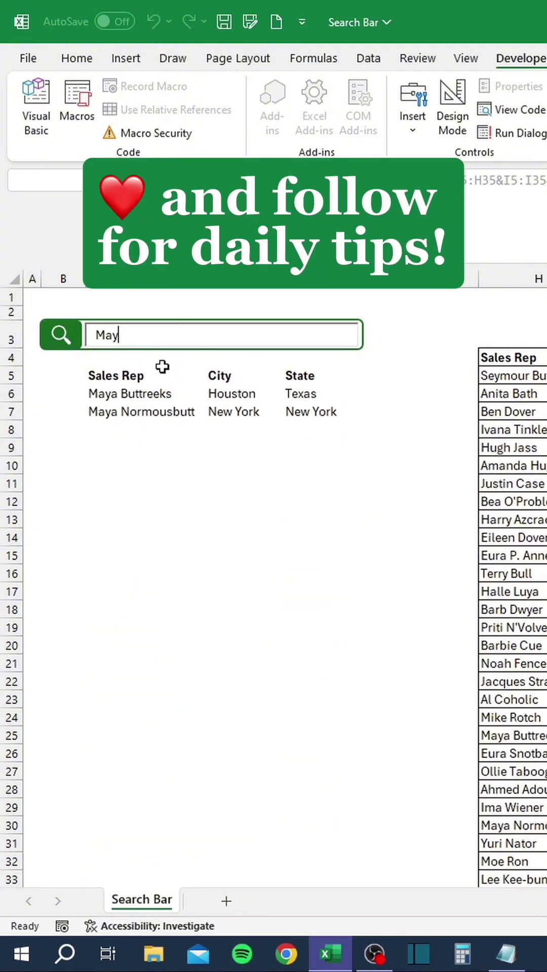
pyautogui.press('BackSpace')
pyautogui.press('BackSpace')
pyautogui.press('BackSpace')
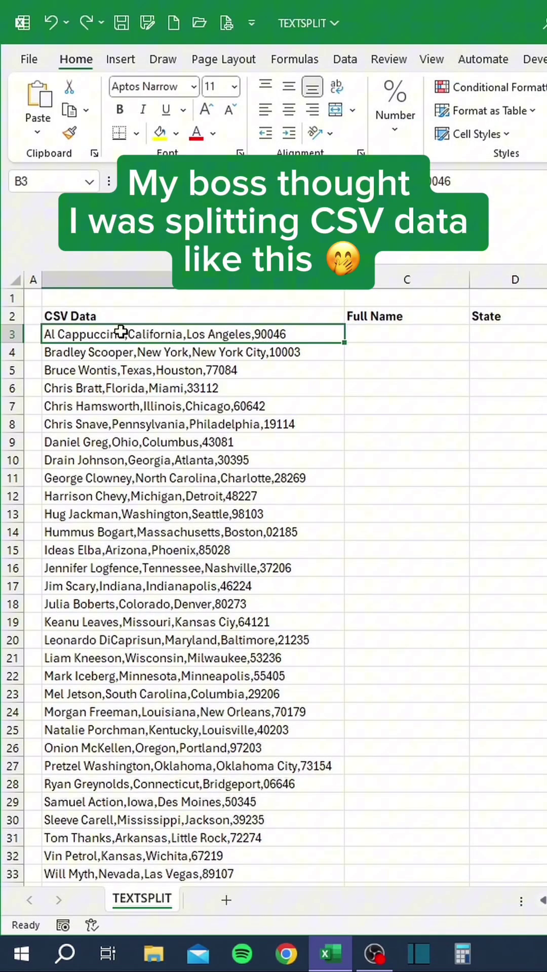
# - Copy the name and the state California from B3 into C3 and D3 by hand, then undo
pyautogui.doubleClick(121, 331)
pyautogui.moveTo(124, 335); pyautogui.dragTo(53, 334)
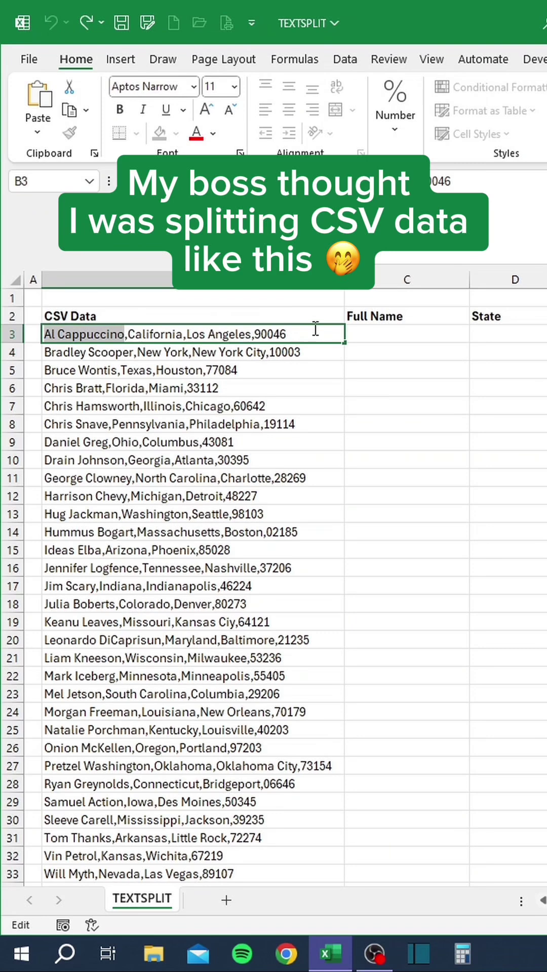
pyautogui.hotkey('ctrl', 'c')
pyautogui.click(372, 335)
pyautogui.hotkey('ctrl', 'v')
pyautogui.doubleClick(187, 328)
pyautogui.moveTo(183, 334); pyautogui.dragTo(128, 335)
pyautogui.hotkey('ctrl', 'c')
pyautogui.click(414, 334)
pyautogui.hotkey('ctrl', 'v')
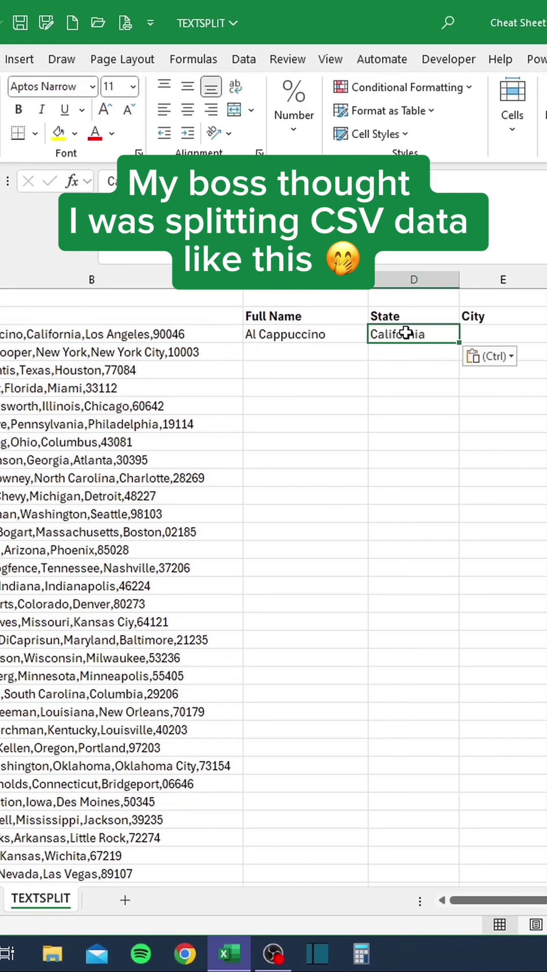
pyautogui.hotkey('ctrl', 'z')
pyautogui.hotkey('ctrl', 'z')
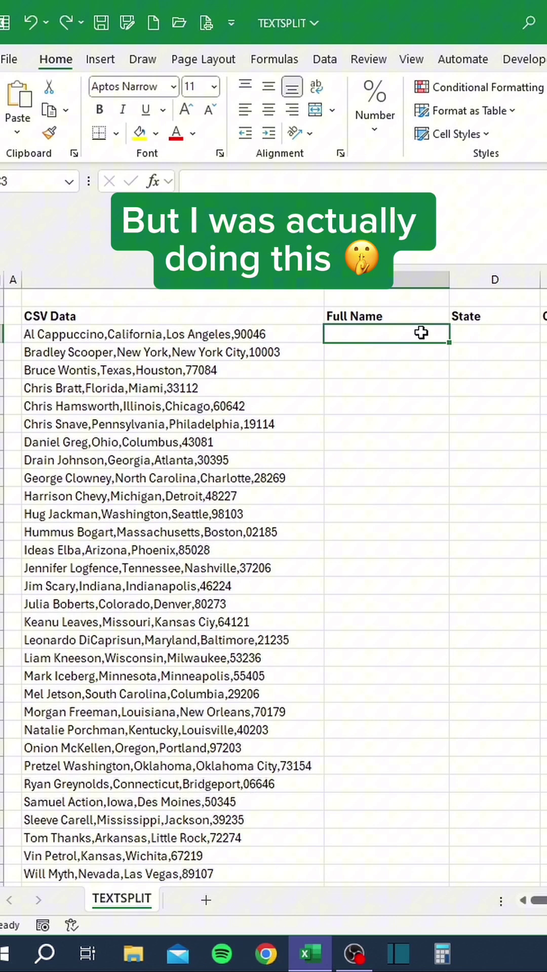
# - Enter =TEXTSPLIT(B3,",") in C3 and fill it down to every data row
pyautogui.write('=TE')
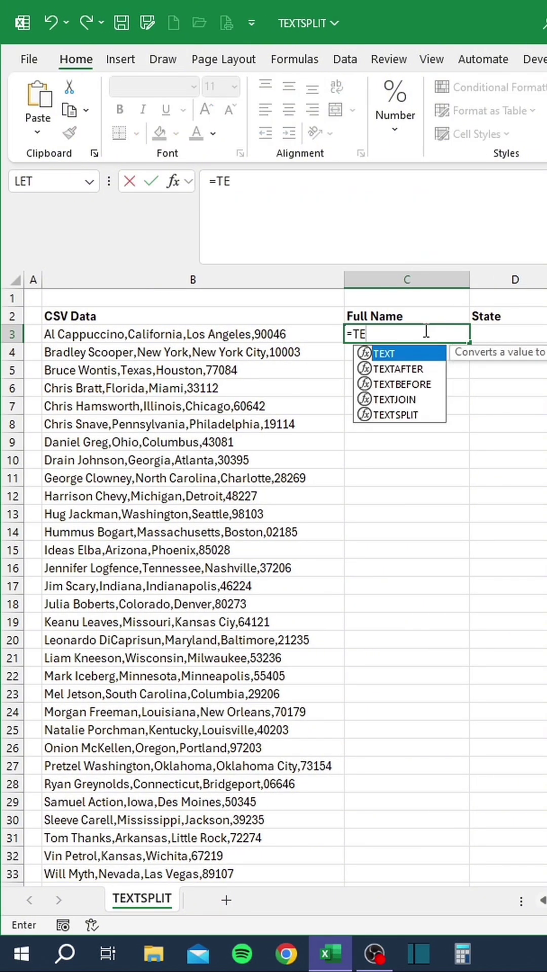
pyautogui.write('XTSPLIT(')
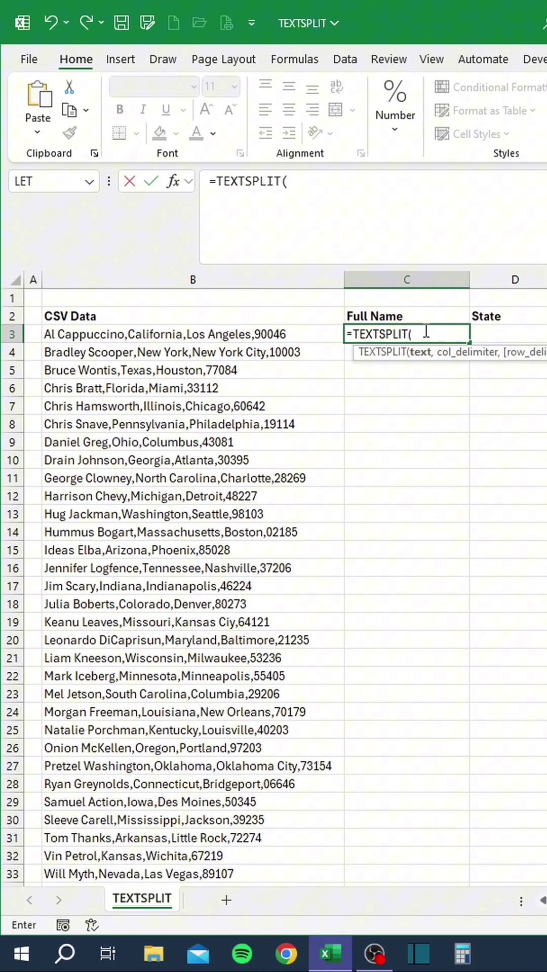
pyautogui.click(162, 332)
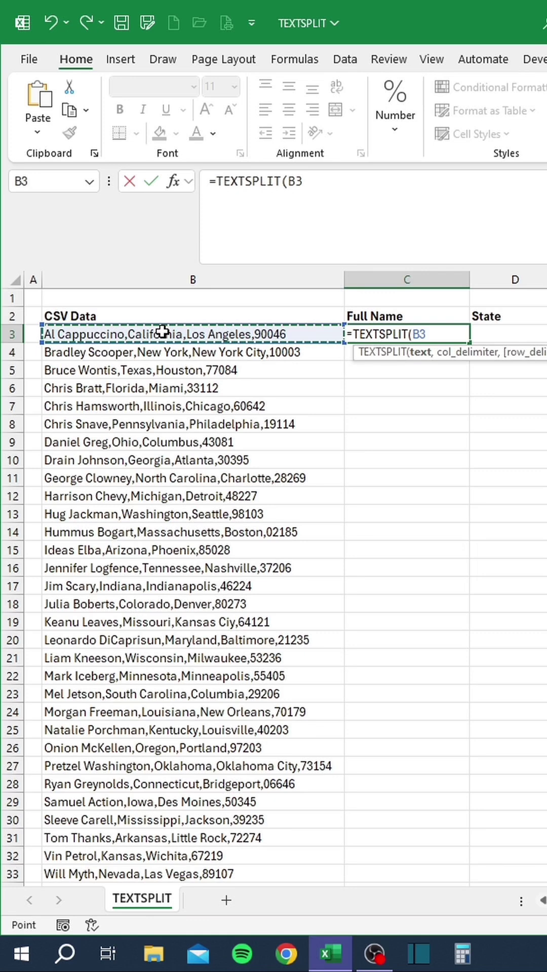
pyautogui.write(',",')
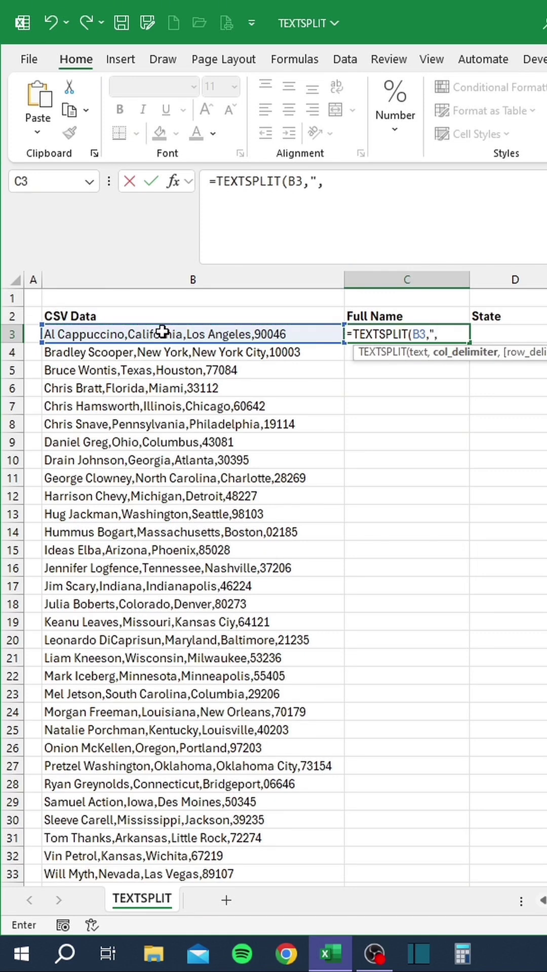
pyautogui.write('")')
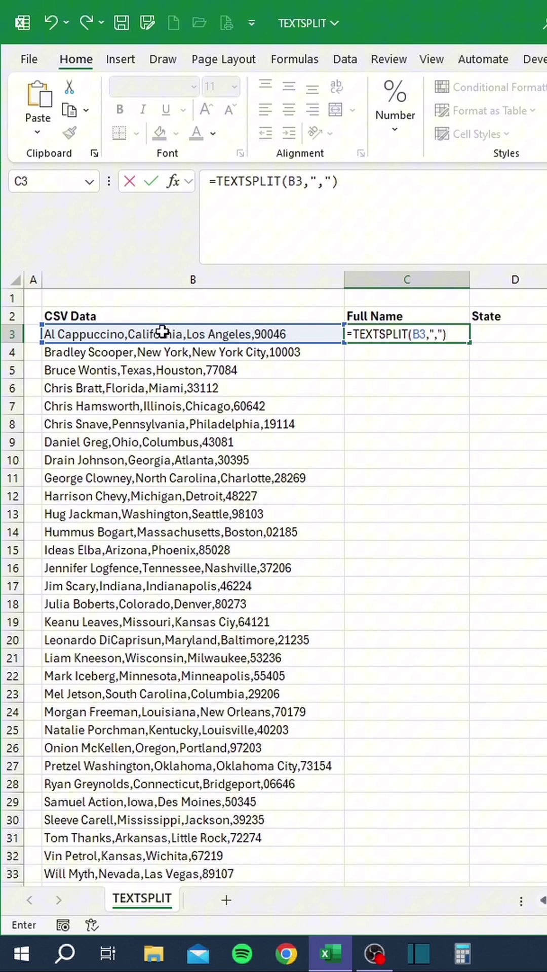
pyautogui.press('Return')
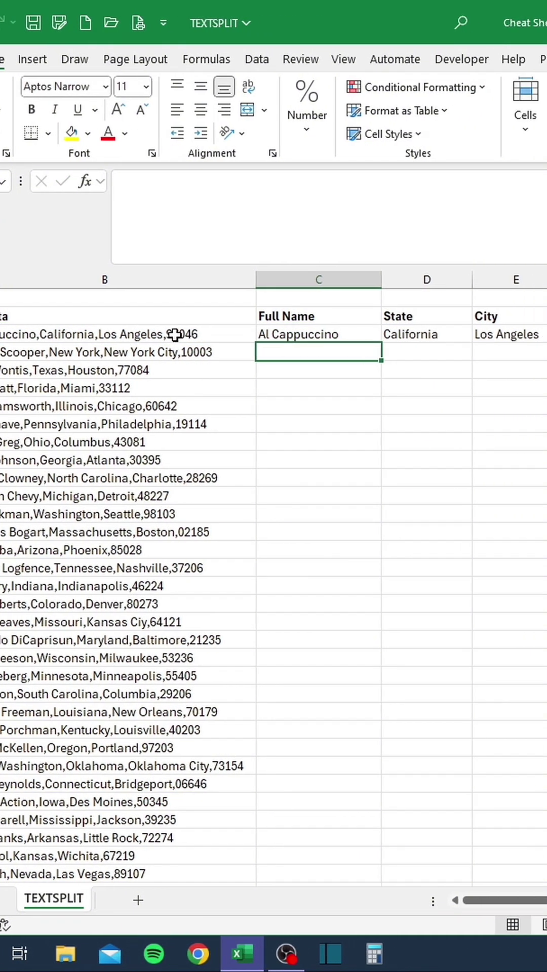
pyautogui.click(435, 334)
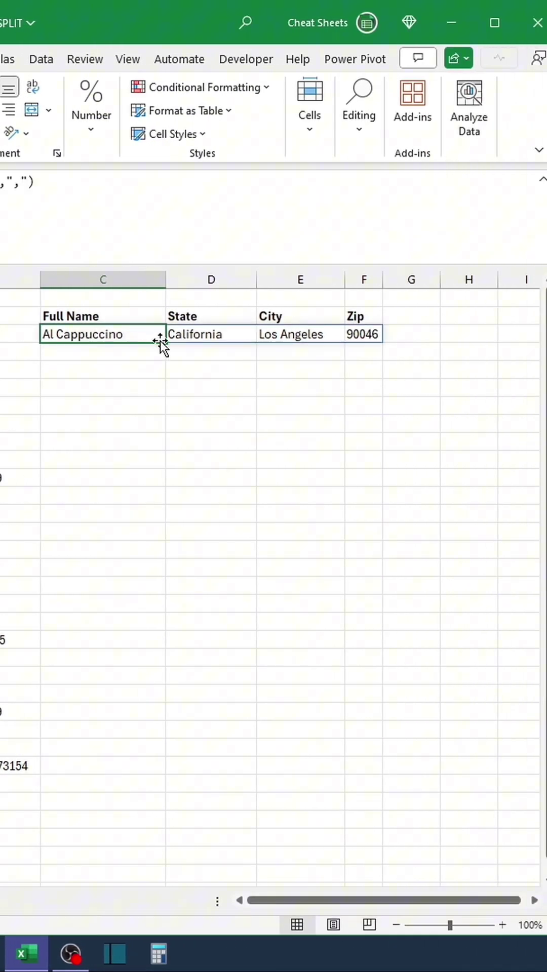
pyautogui.moveTo(166, 343); pyautogui.dragTo(132, 874)
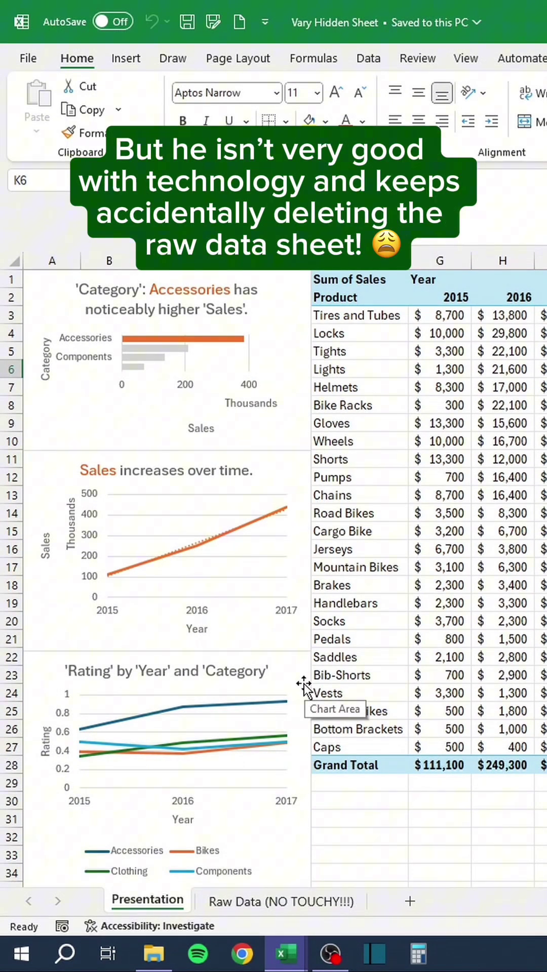
# - Try deleting the Raw Data sheet, then open its code in the Visual Basic editor
pyautogui.click(293, 904)
pyautogui.rightClick(293, 904)
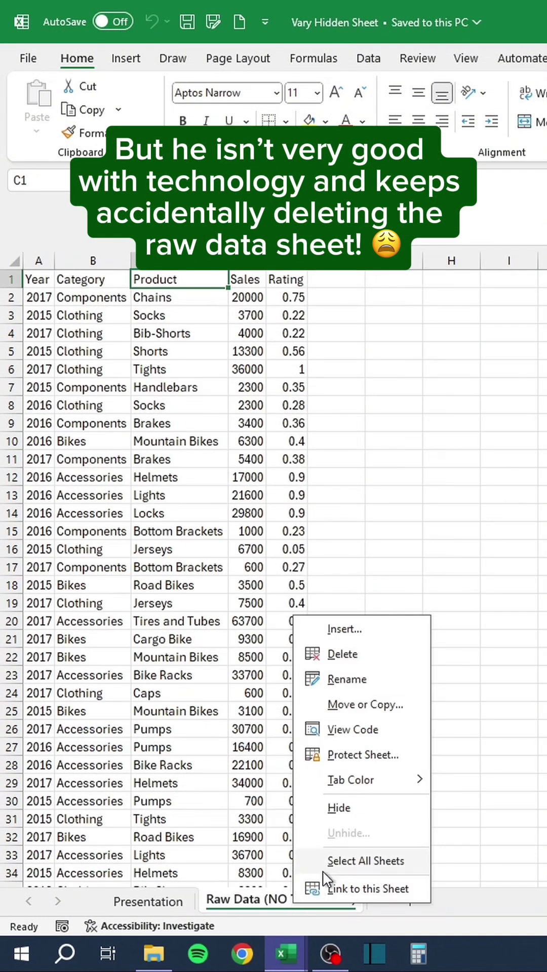
pyautogui.click(379, 656)
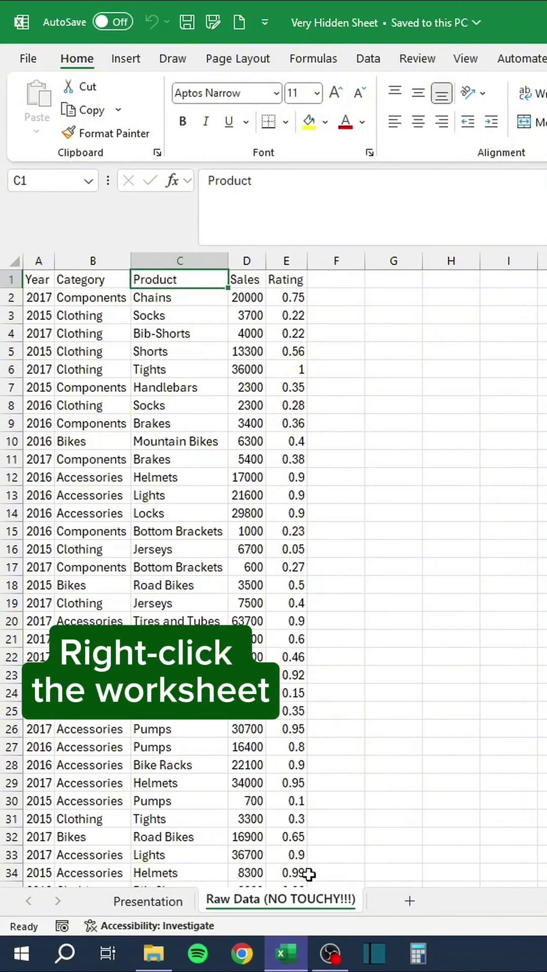
pyautogui.rightClick(287, 901)
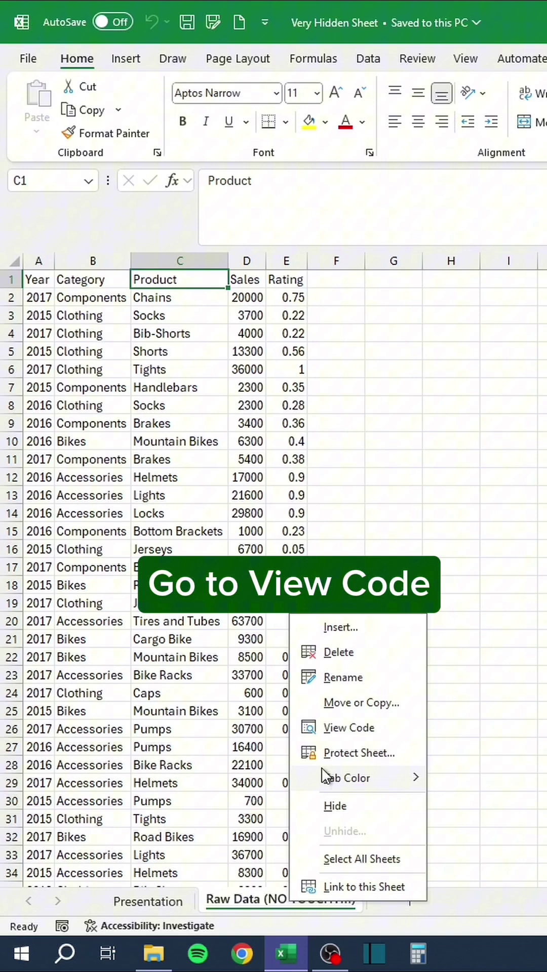
pyautogui.click(339, 727)
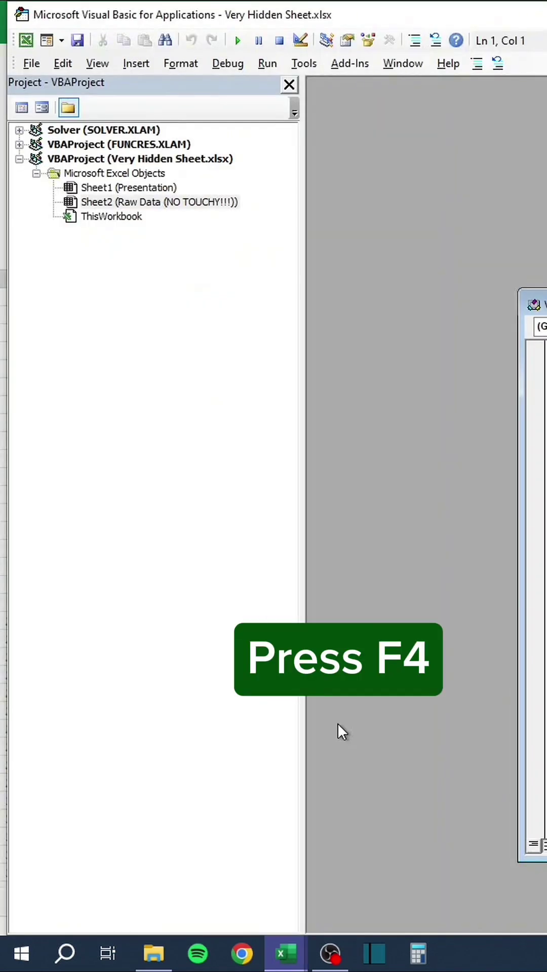
# - Set the Raw Data sheet's Visible property to 2 - xlSheetVeryHidden
pyautogui.press('F4')
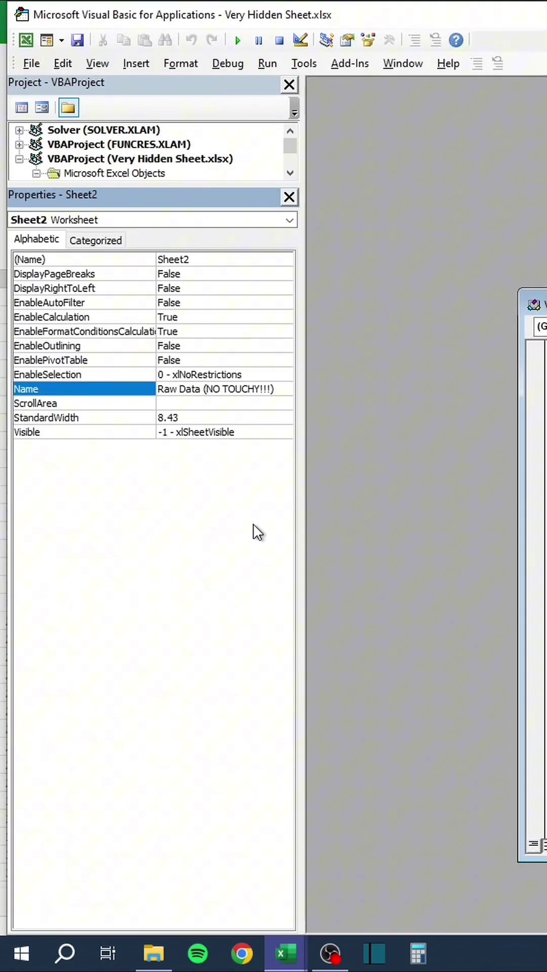
pyautogui.click(246, 433)
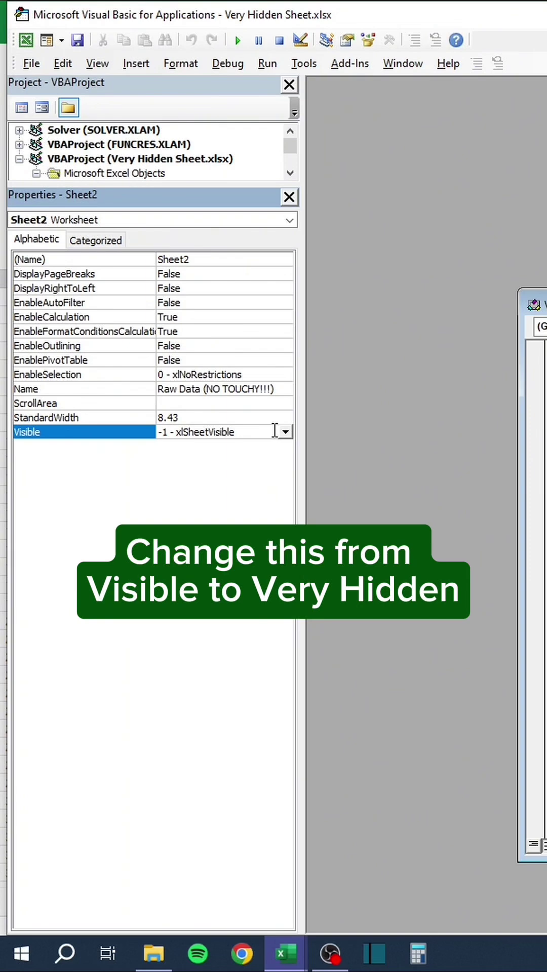
pyautogui.click(286, 433)
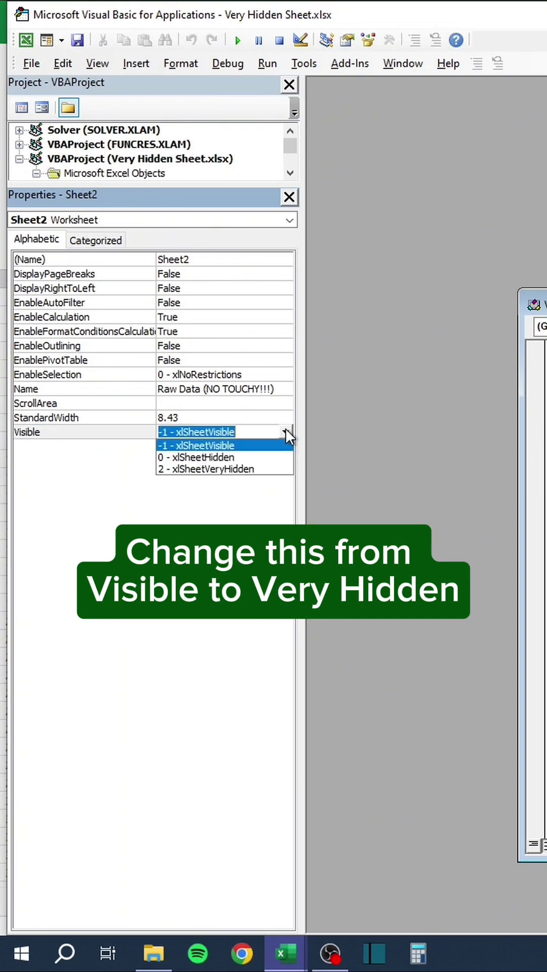
pyautogui.click(252, 469)
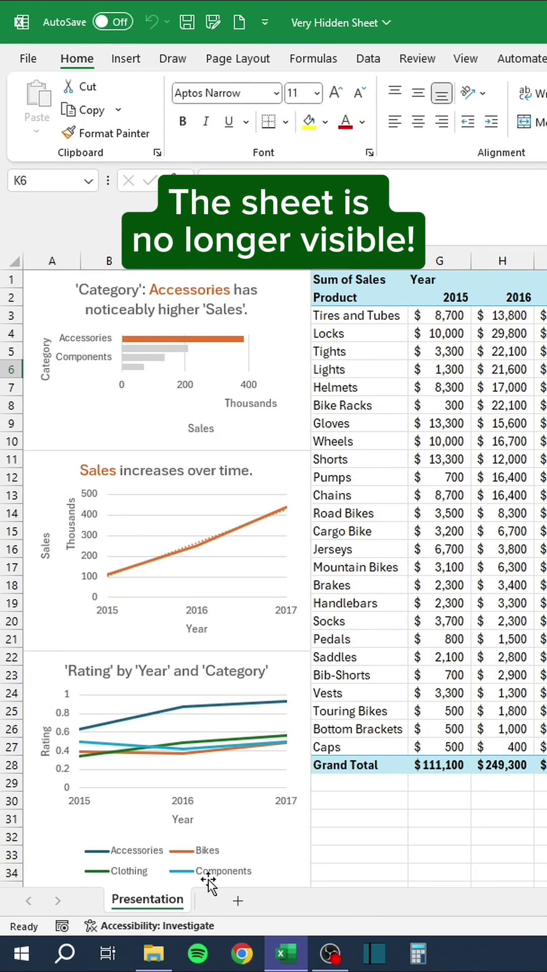
pyautogui.rightClick(168, 900)
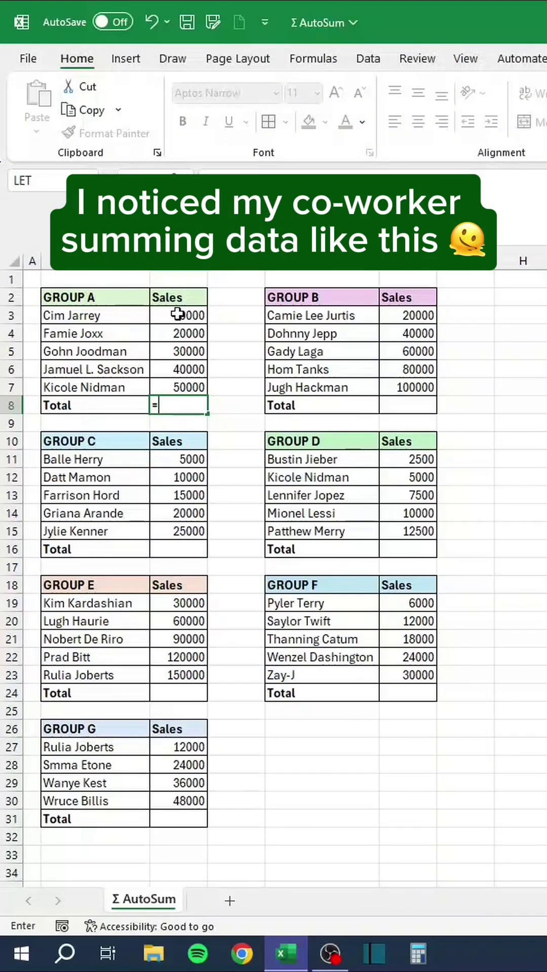
# - Build a manual Group A total in C8 as =C3+C4+C5+C6+C7
pyautogui.click(183, 315)
pyautogui.write('+')
pyautogui.click(182, 333)
pyautogui.write('+')
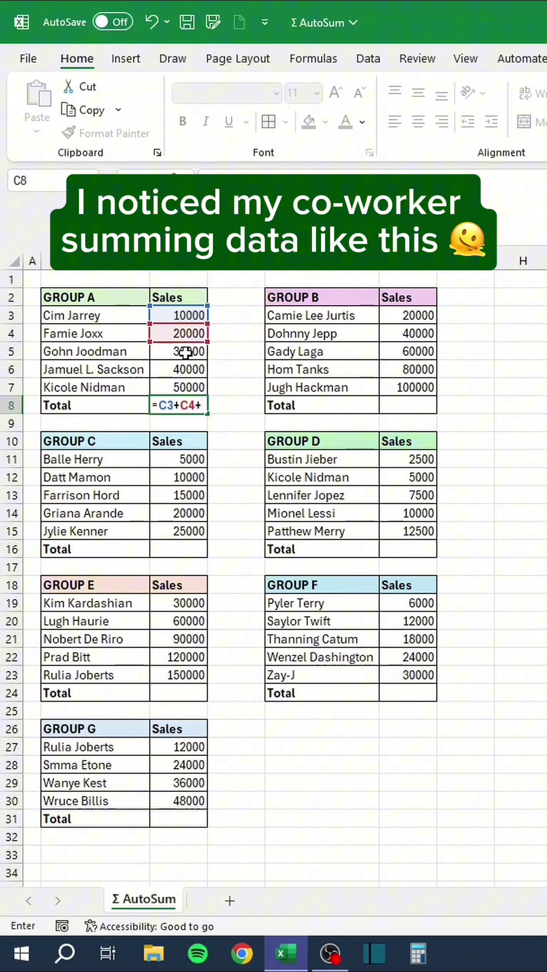
pyautogui.click(182, 351)
pyautogui.write('+')
pyautogui.click(185, 369)
pyautogui.write('+')
pyautogui.click(188, 386)
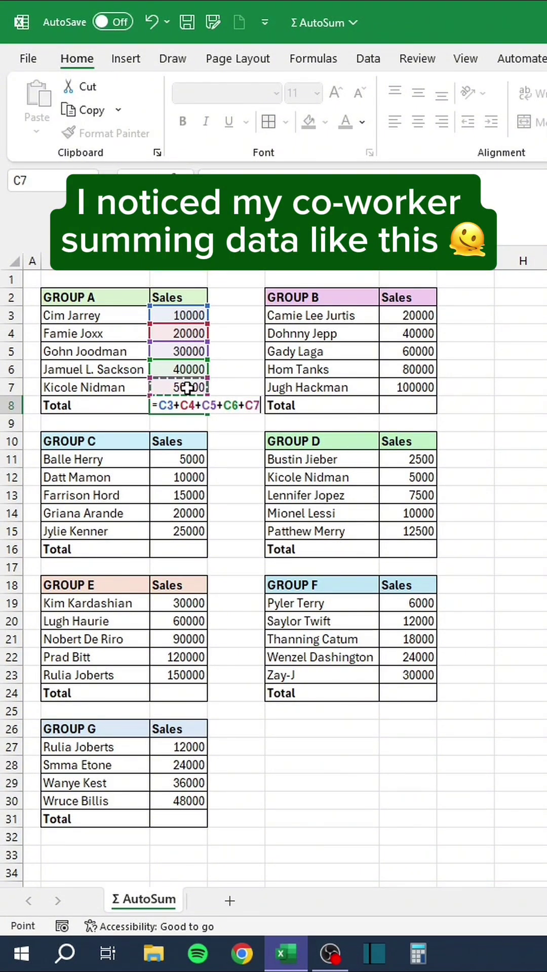
pyautogui.press('Return')
# - Replace the manual Group A total with an AutoSum (Alt+=)
pyautogui.hotkey('ctrl', 'z')
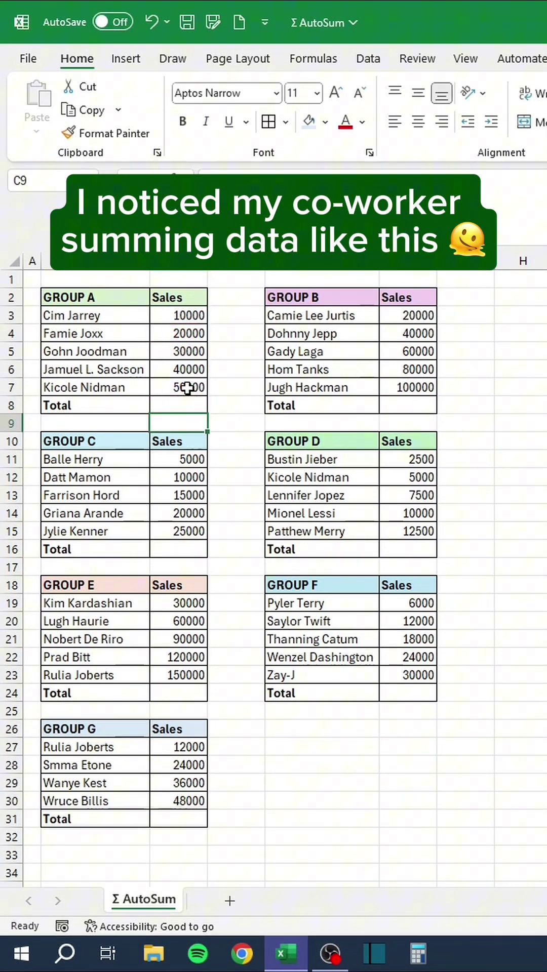
pyautogui.hotkey('alt', '=')
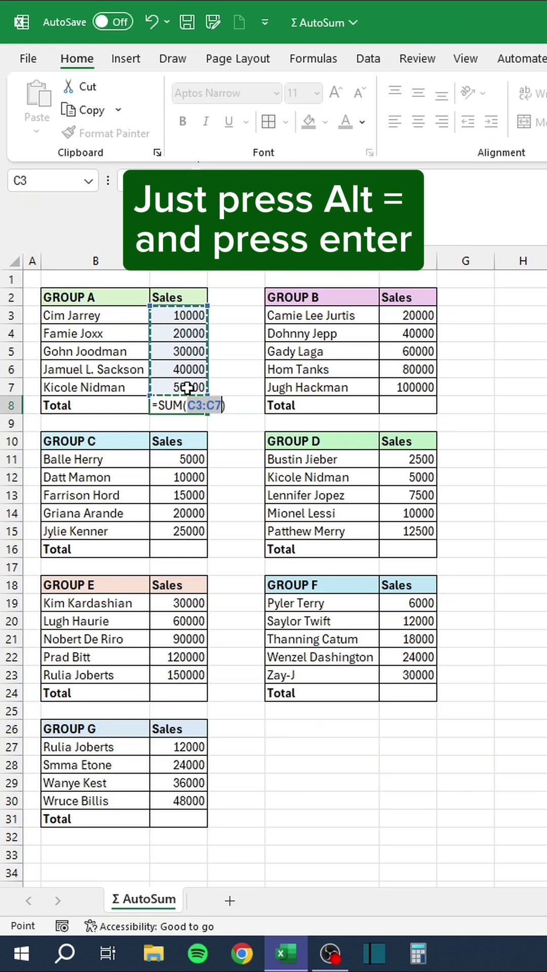
pyautogui.press('Return')
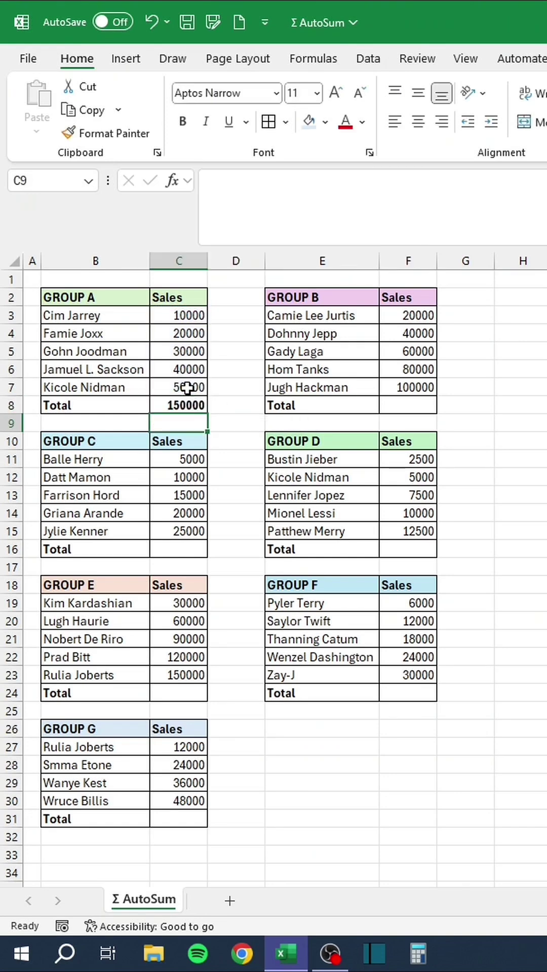
# - AutoSum the Group B through G total cells at once, giving Group G 120000
pyautogui.click(402, 405)
pyautogui.keyDown('ctrl'); pyautogui.click(400, 550); pyautogui.keyUp('ctrl')
pyautogui.keyDown('ctrl'); pyautogui.click(200, 548); pyautogui.keyUp('ctrl')
pyautogui.keyDown('ctrl'); pyautogui.click(186, 689); pyautogui.keyUp('ctrl')
pyautogui.keyDown('ctrl'); pyautogui.click(401, 693); pyautogui.keyUp('ctrl')
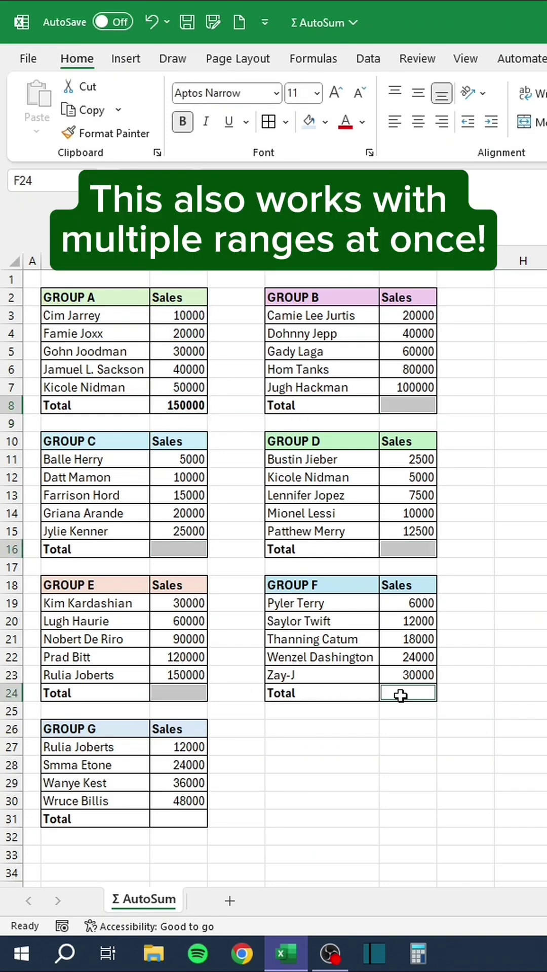
pyautogui.keyDown('ctrl'); pyautogui.click(176, 820); pyautogui.keyUp('ctrl')
pyautogui.hotkey('alt', '=')
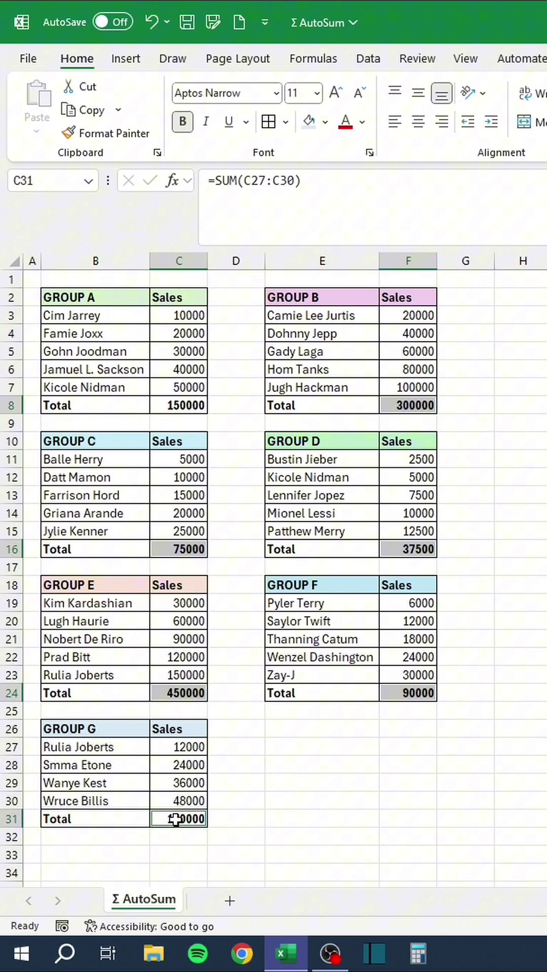
pyautogui.click(254, 543)
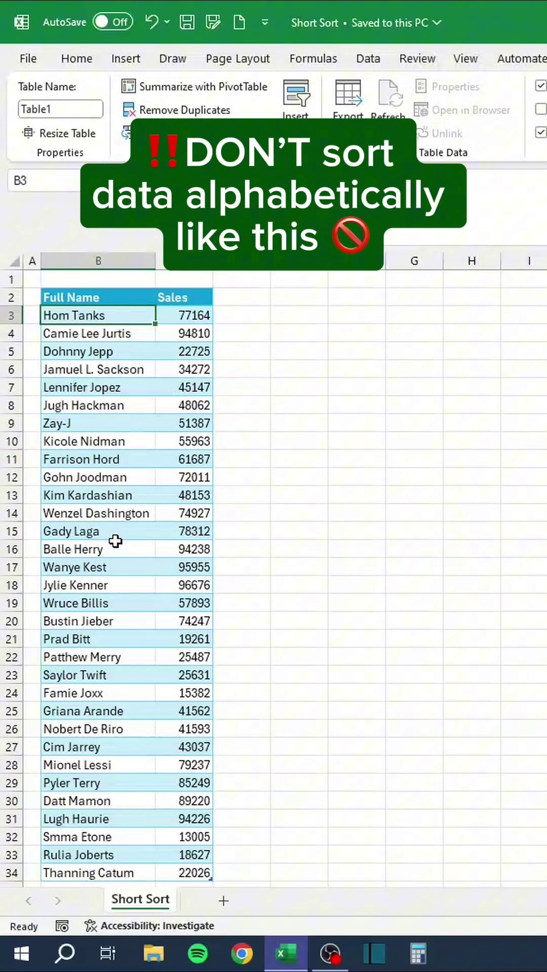
# - Move a couple of rows by hand, then sort the table by Full Name A to Z and Z to A
pyautogui.moveTo(73, 549); pyautogui.dragTo(175, 301)
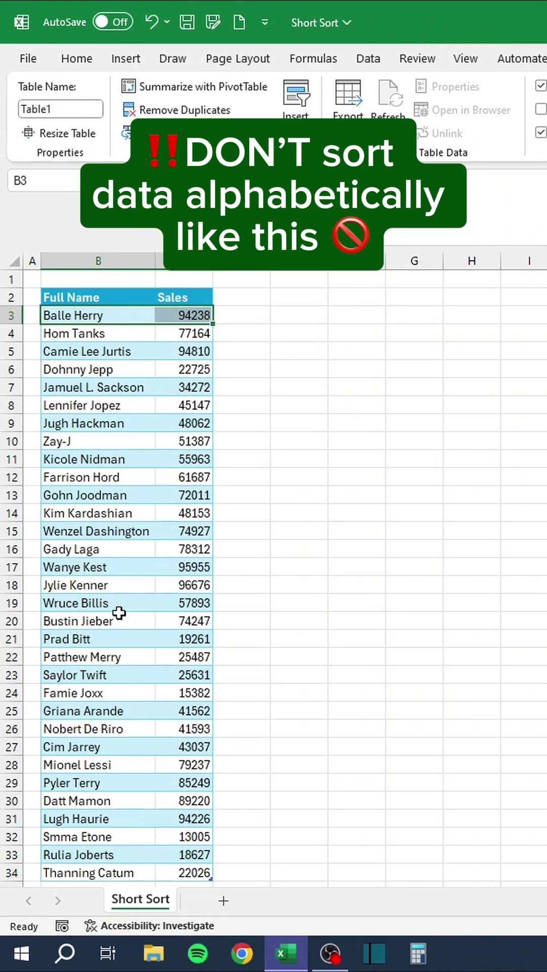
pyautogui.moveTo(75, 621); pyautogui.dragTo(164, 325)
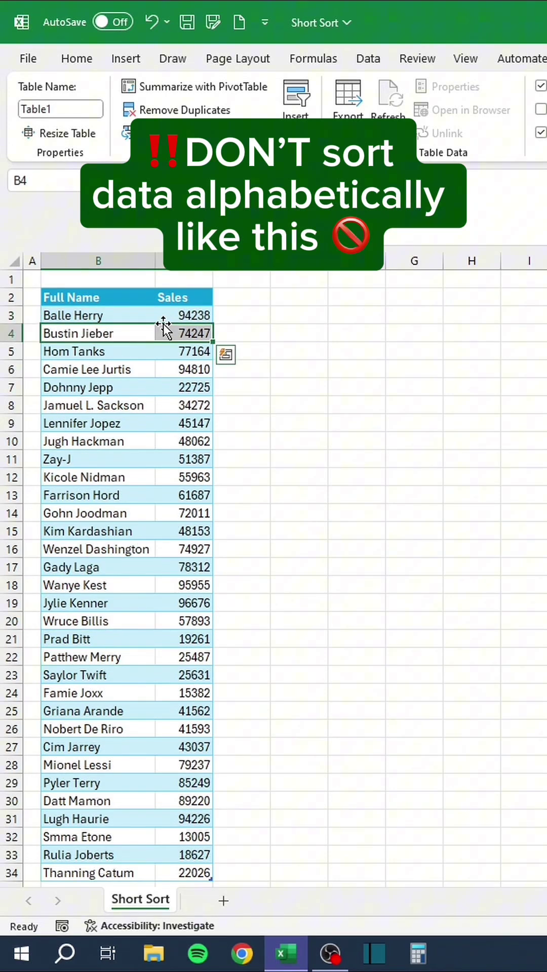
pyautogui.click(130, 313)
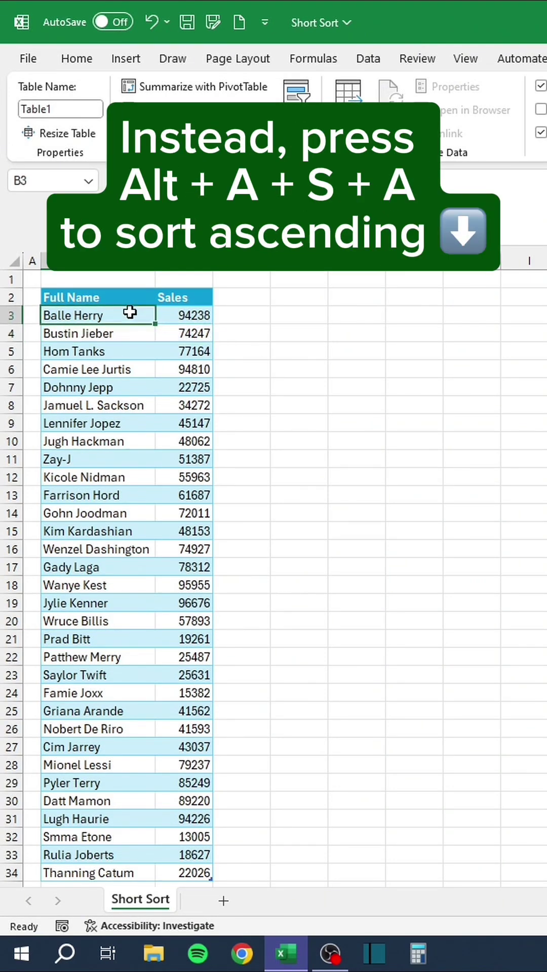
pyautogui.press('alt')
pyautogui.press('a')
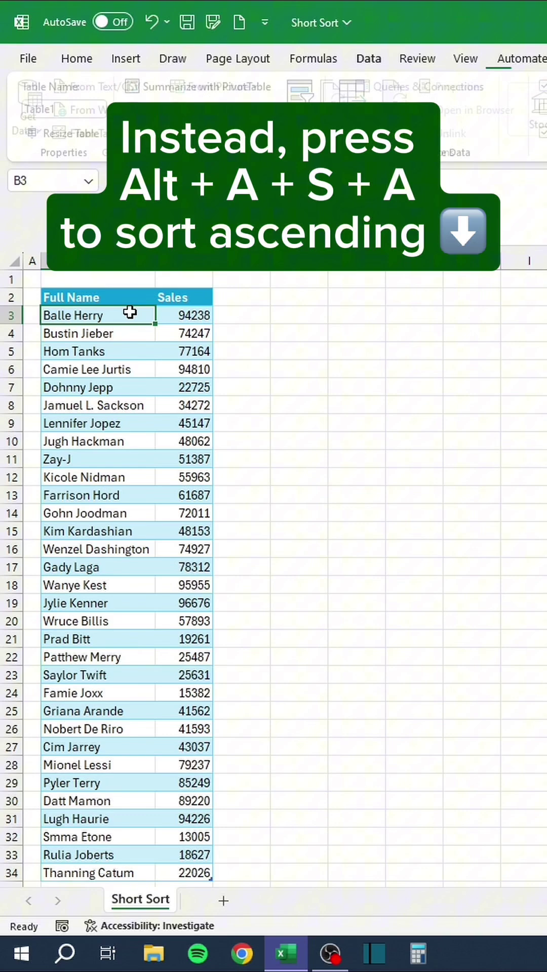
pyautogui.press('s')
pyautogui.press('a')
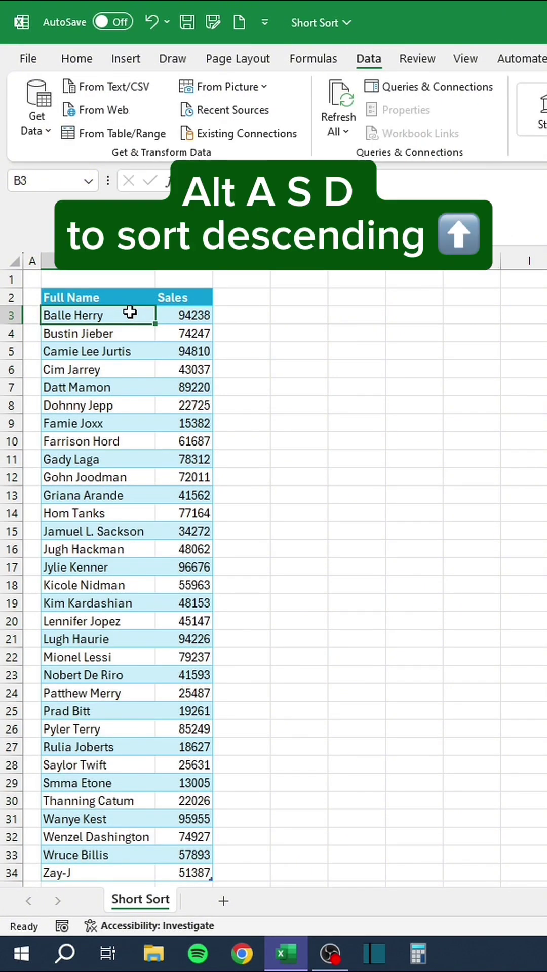
pyautogui.press('alt')
pyautogui.press('a')
pyautogui.press('s')
pyautogui.press('d')
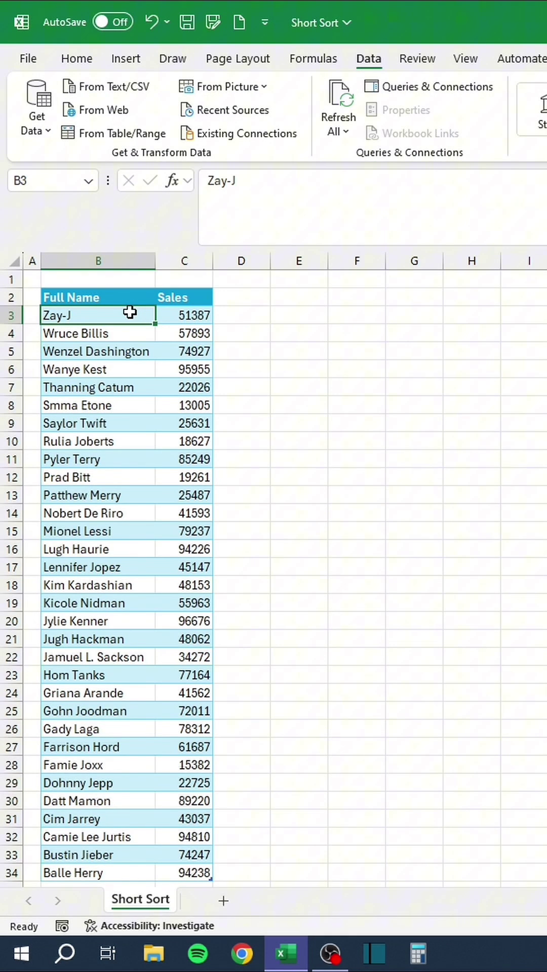
# - Sort the table by Sales smallest first, then largest first so 96676 tops the list
pyautogui.click(162, 314)
pyautogui.press('alt')
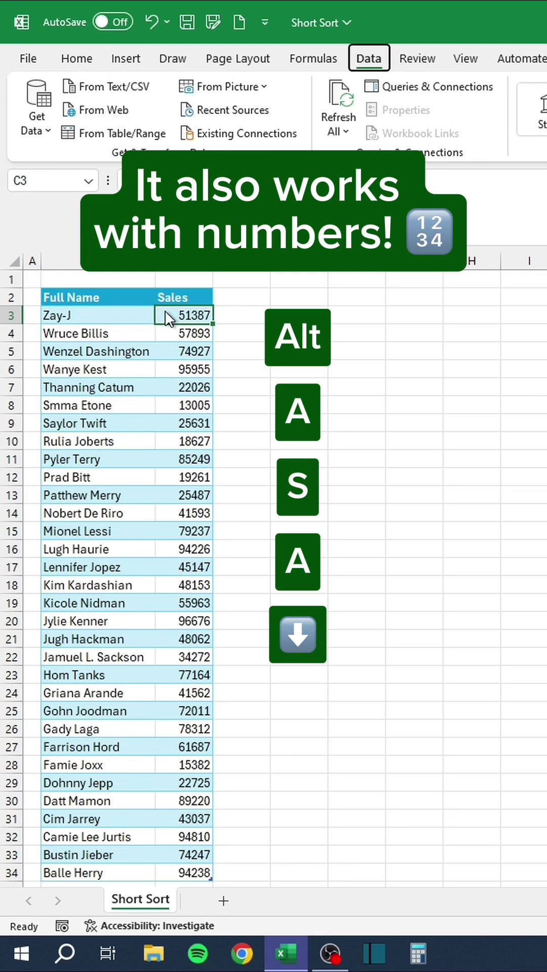
pyautogui.press('a')
pyautogui.press('s')
pyautogui.press('a')
pyautogui.press('alt')
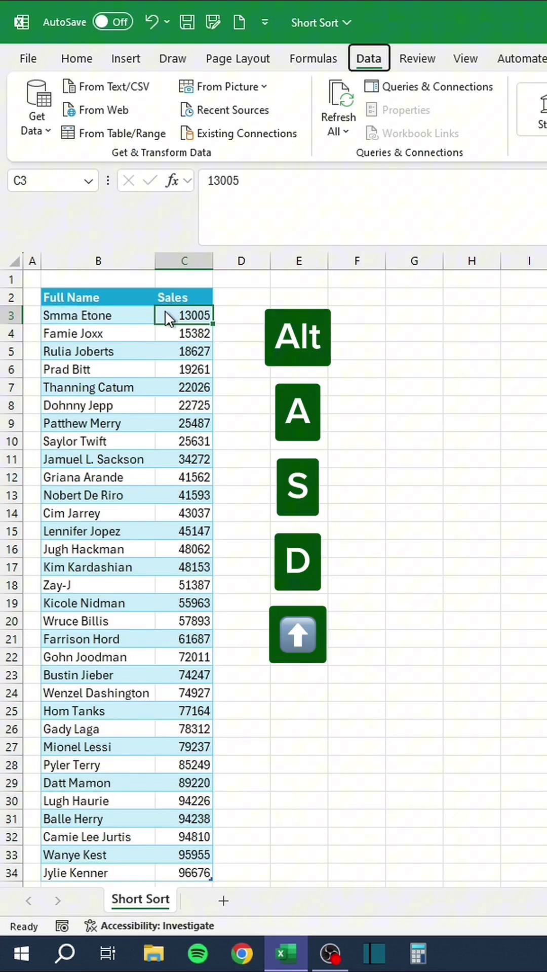
pyautogui.press('a')
pyautogui.press('s')
pyautogui.press('d')
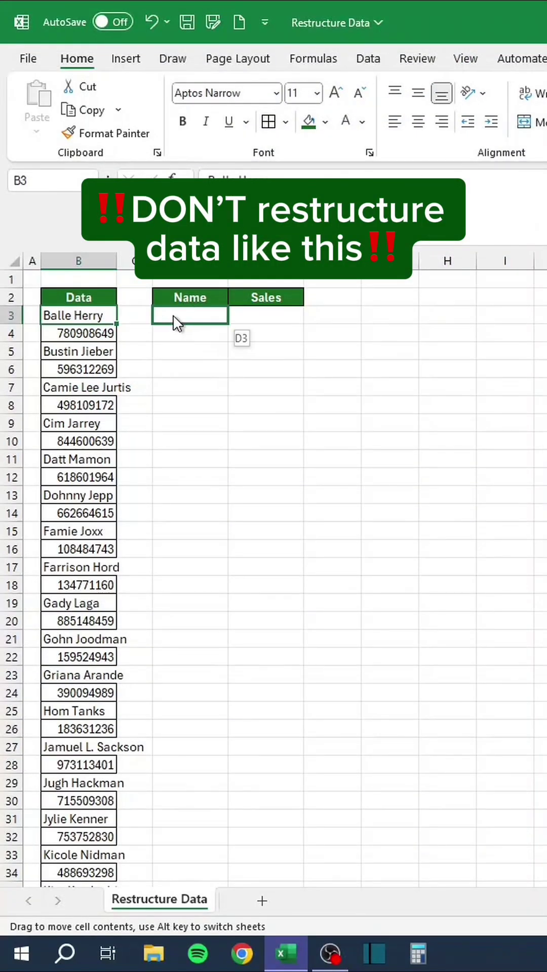
# - Try moving Balle Herry and their number into place by hand, then undo
pyautogui.moveTo(173, 315); pyautogui.dragTo(173, 316)
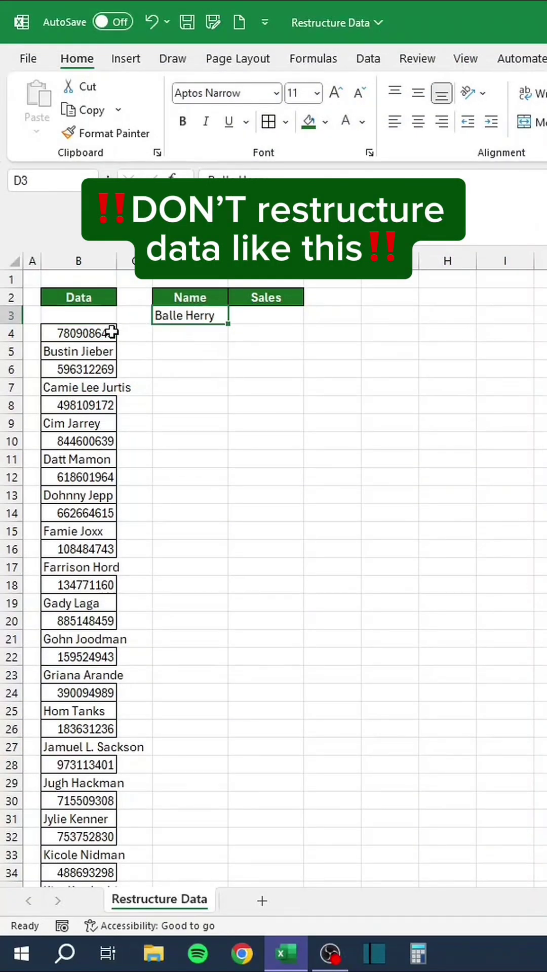
pyautogui.click(109, 333)
pyautogui.moveTo(117, 332); pyautogui.dragTo(304, 316)
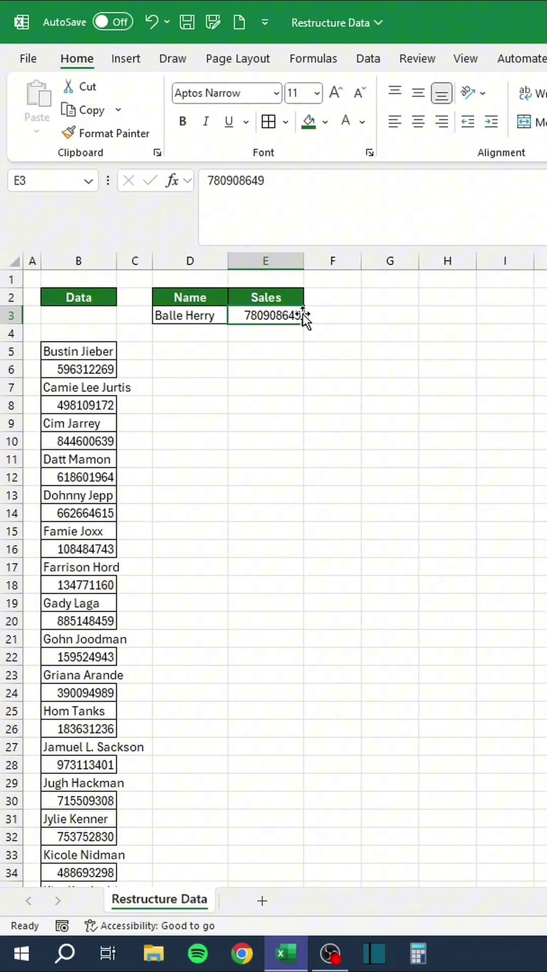
pyautogui.hotkey('ctrl', 'z')
pyautogui.hotkey('ctrl', 'z')
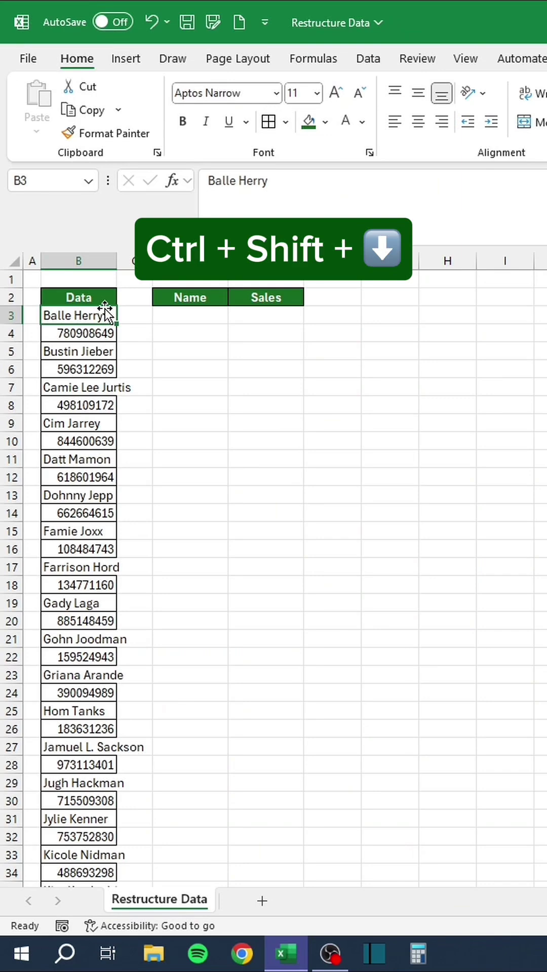
# - Select only the text constants in the Data column with Go To Special
pyautogui.hotkey('ctrl', 'shift', 'Down')
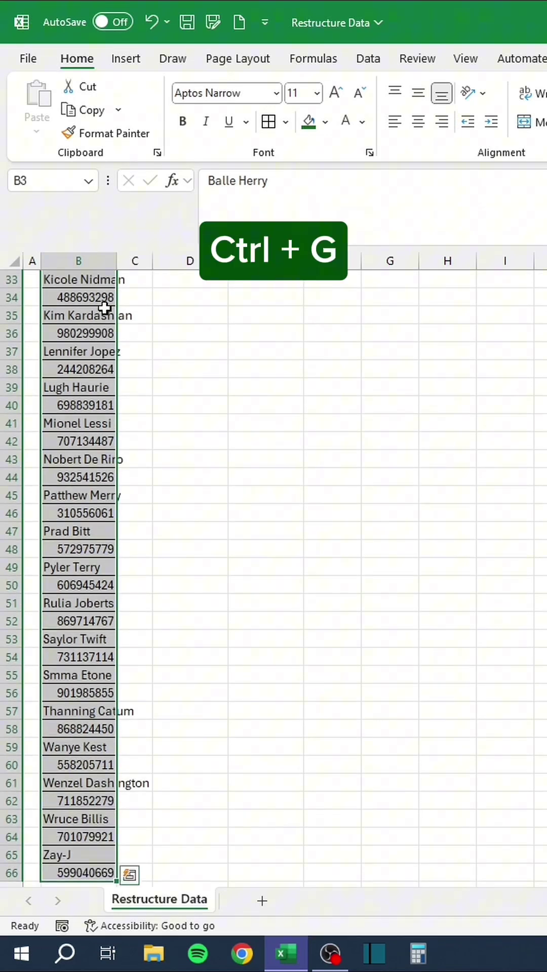
pyautogui.hotkey('ctrl', 'g')
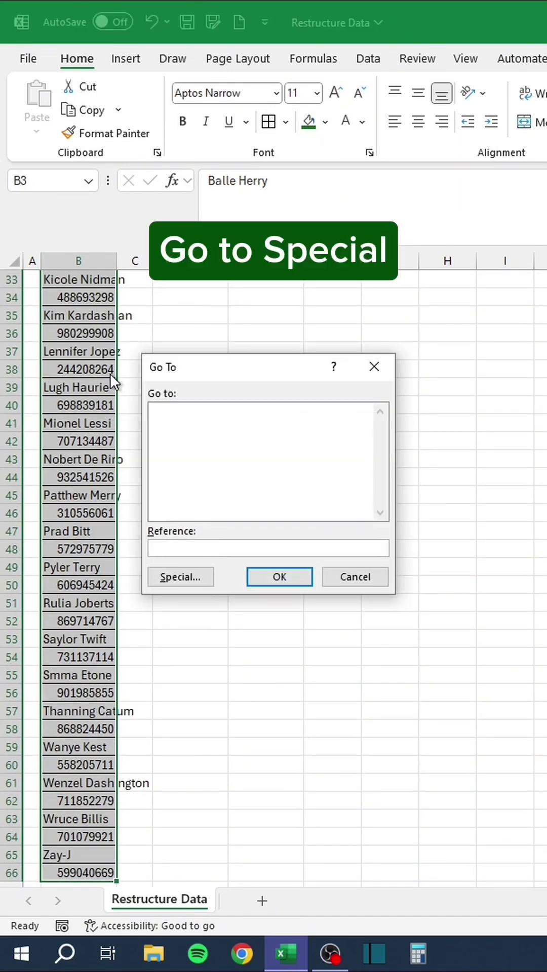
pyautogui.click(175, 573)
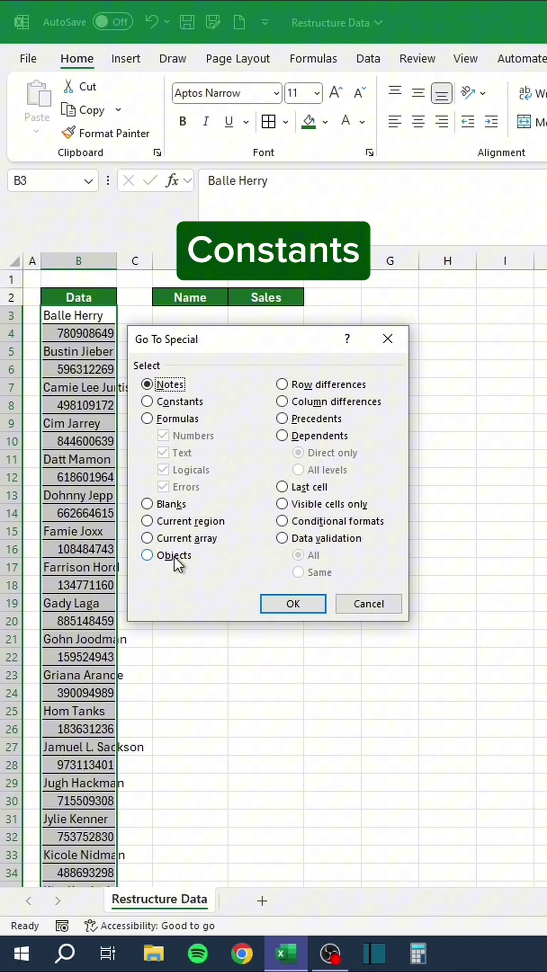
pyautogui.click(147, 398)
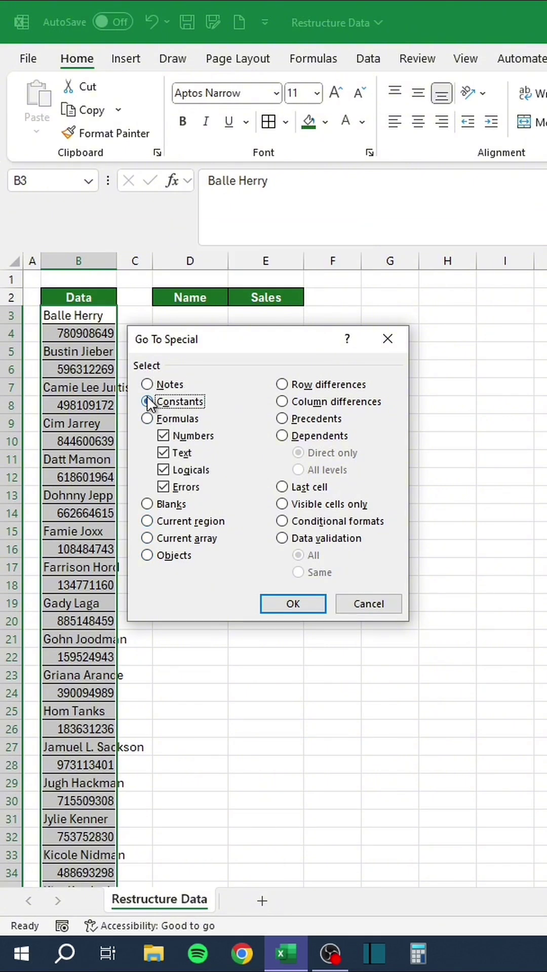
pyautogui.click(167, 435)
pyautogui.click(163, 470)
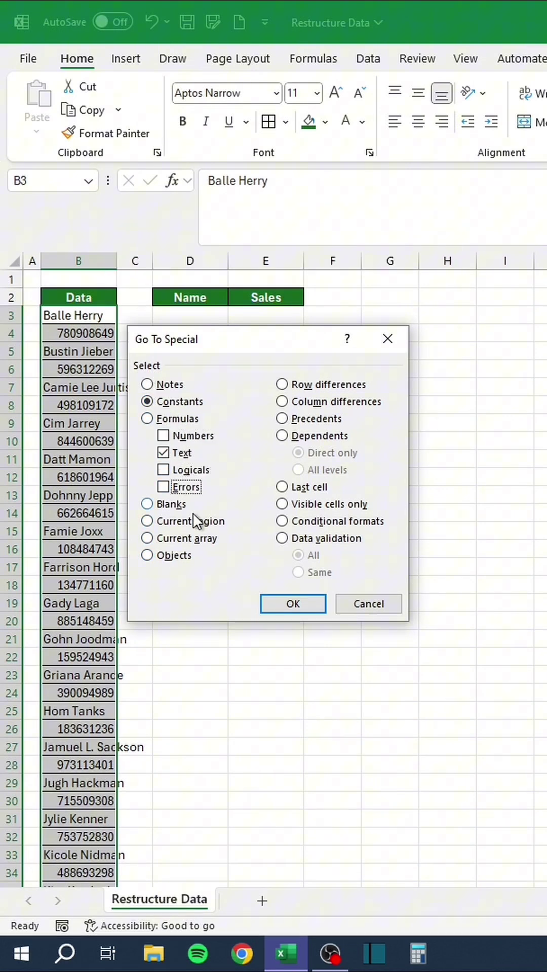
pyautogui.click(269, 599)
# - Copy the selected names and paste them into D3 of the Name column
pyautogui.hotkey('ctrl', 'c')
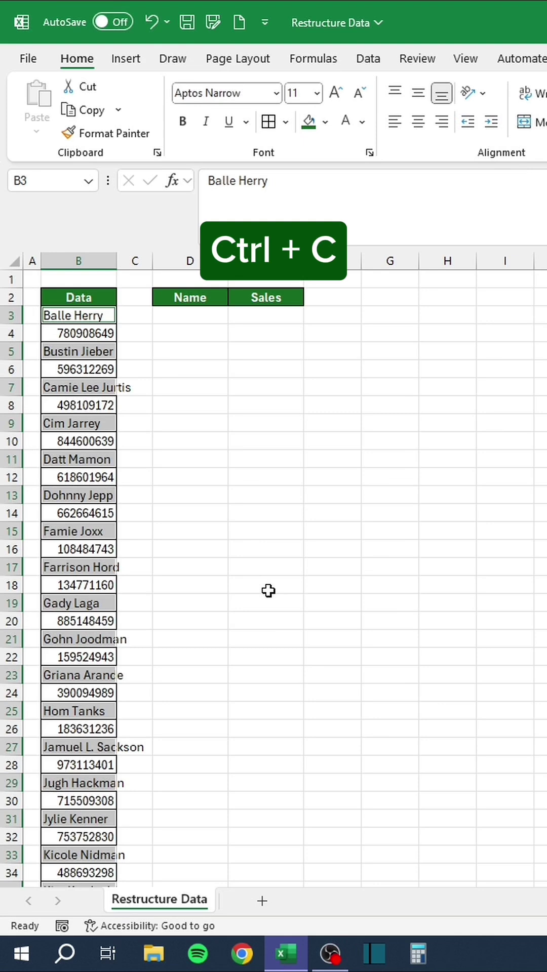
pyautogui.click(203, 319)
pyautogui.hotkey('ctrl', 'v')
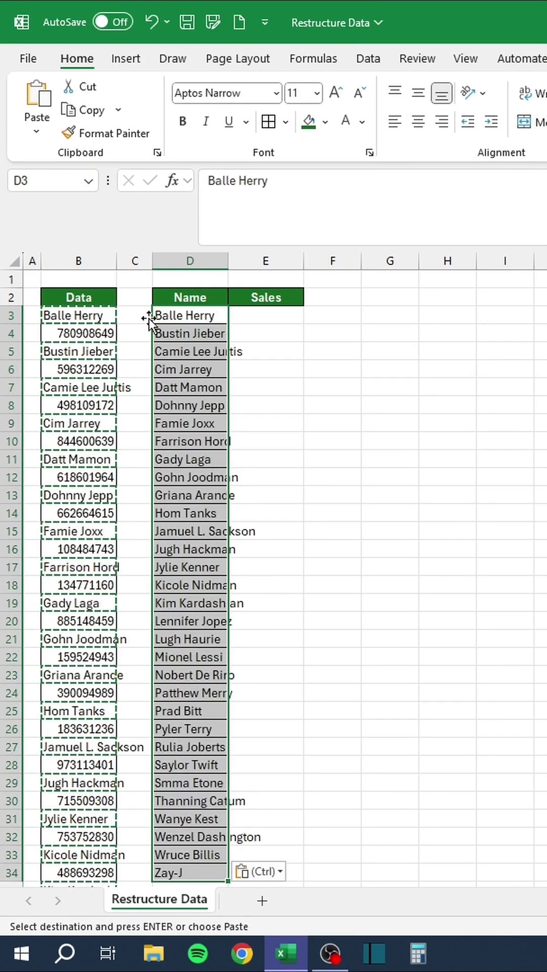
# - Select only the numeric constants in the Data column with Go To Special
pyautogui.click(96, 315)
pyautogui.hotkey('ctrl', 'shift', 'Down')
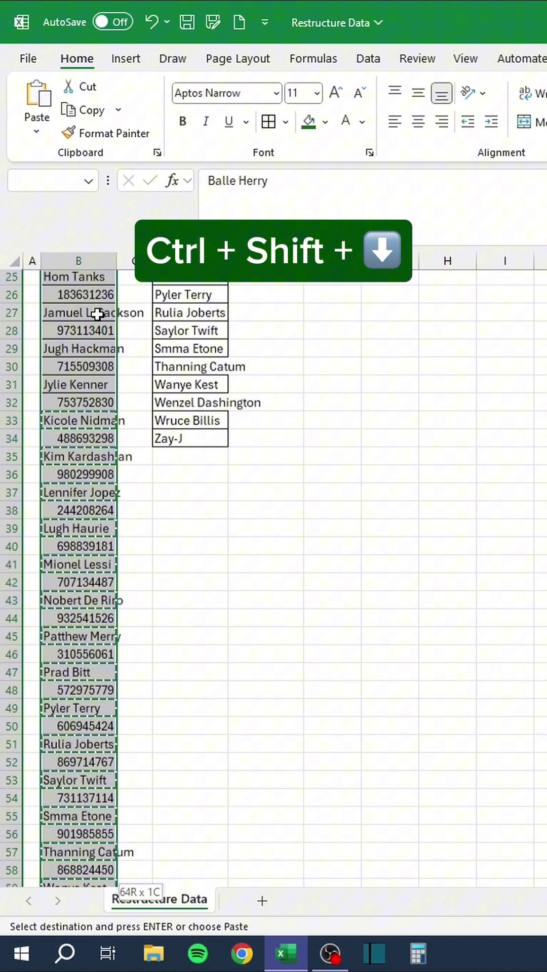
pyautogui.hotkey('ctrl', 'g')
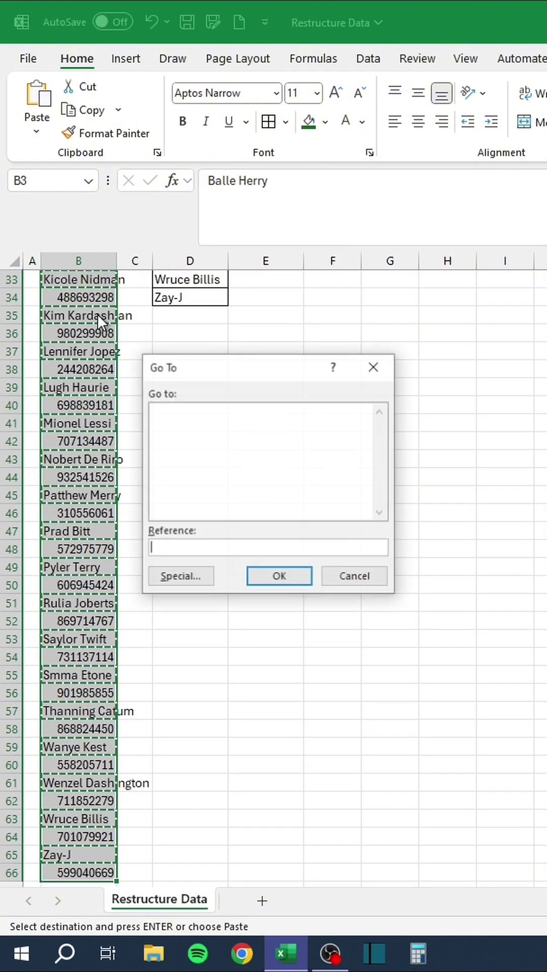
pyautogui.click(183, 572)
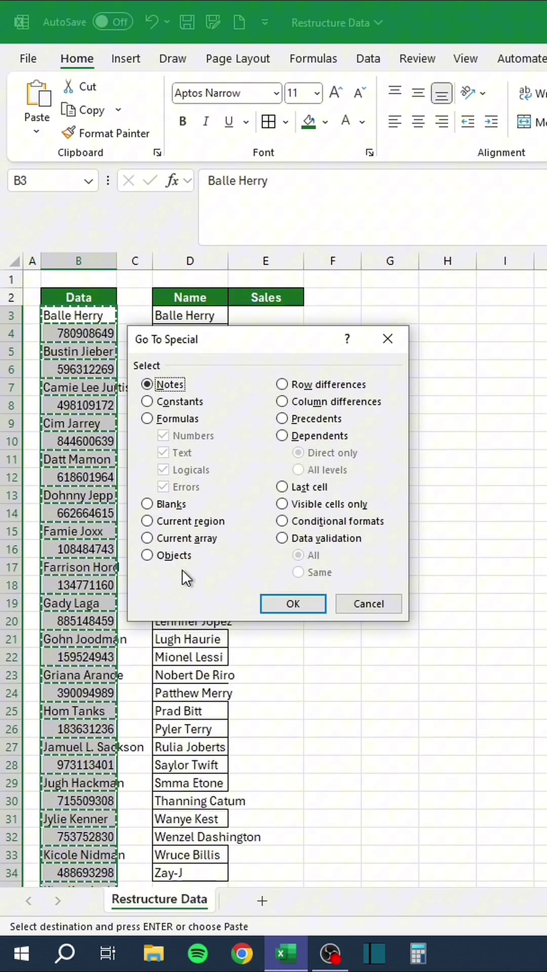
pyautogui.click(148, 402)
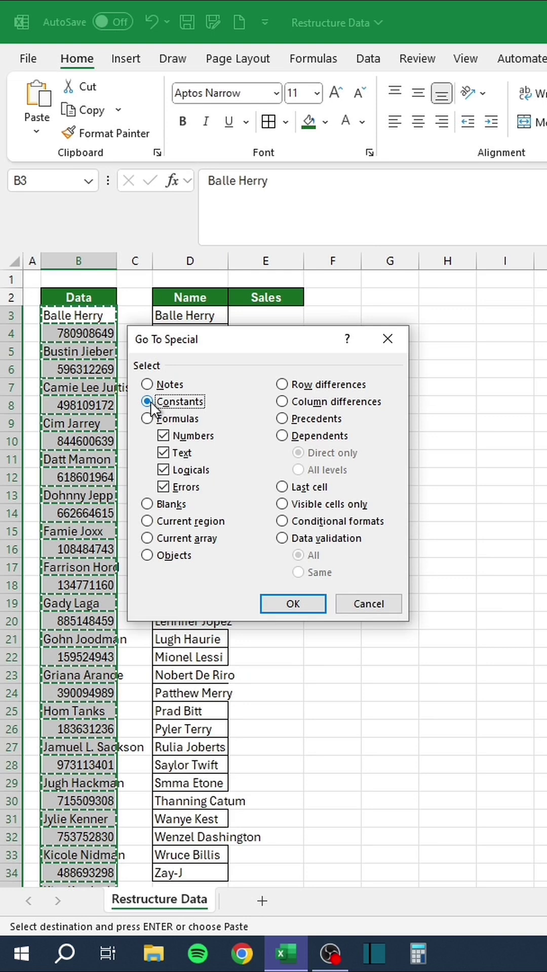
pyautogui.click(163, 453)
pyautogui.click(164, 470)
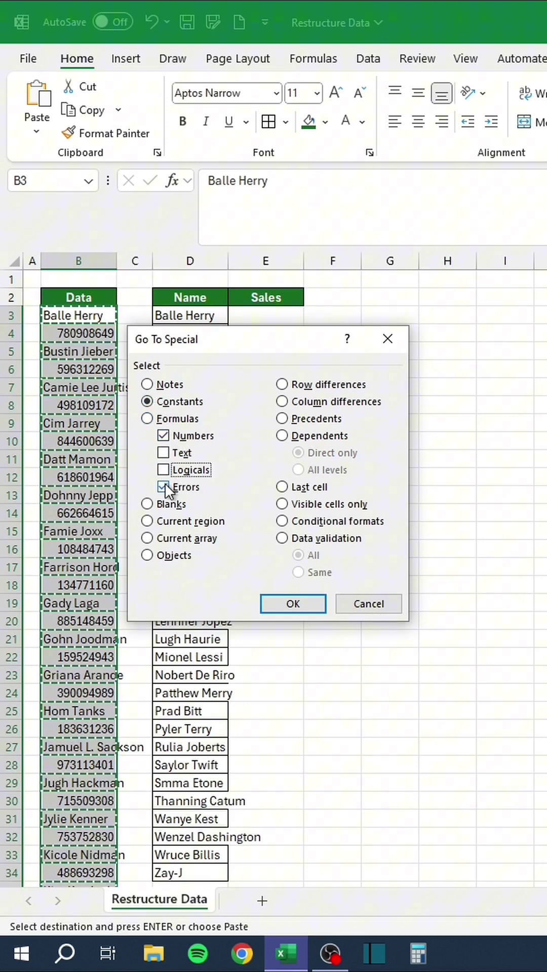
pyautogui.click(163, 487)
pyautogui.click(279, 603)
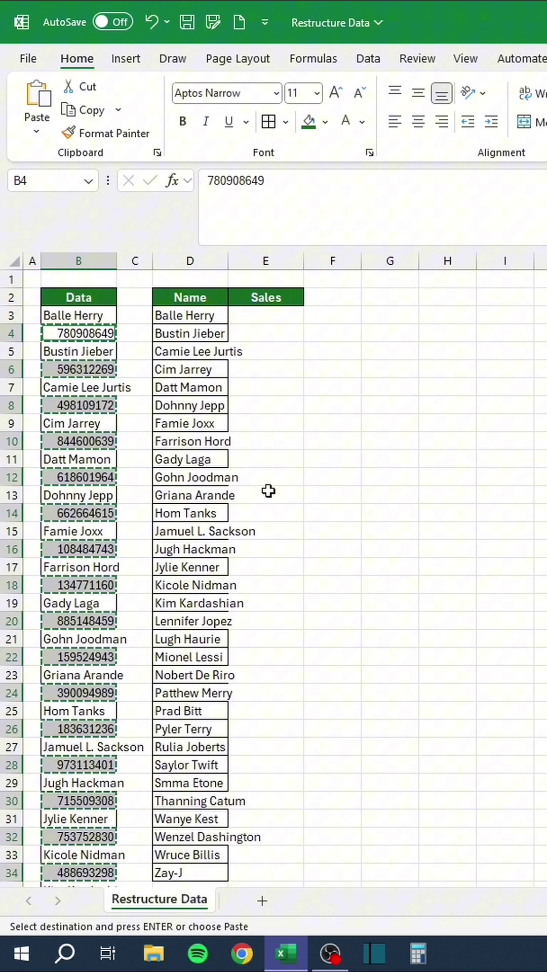
# - Paste the numbers into E3 of the Sales column
pyautogui.click(283, 315)
pyautogui.hotkey('ctrl', 'v')
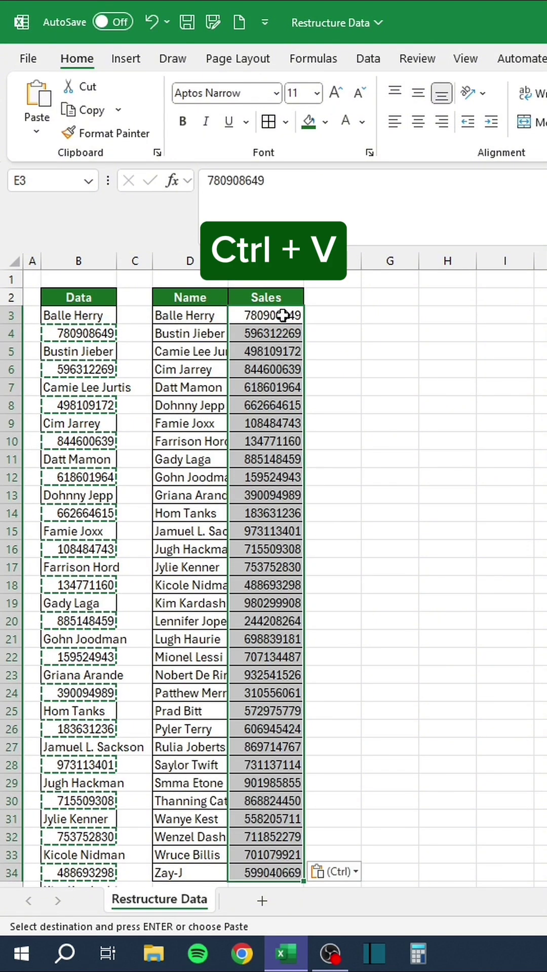
pyautogui.click(324, 428)
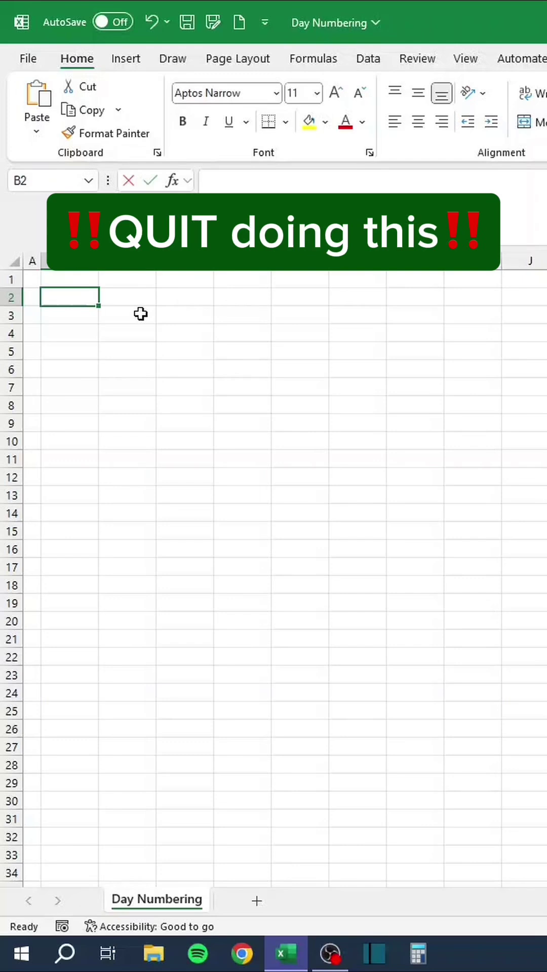
# - Type sample day labels (Day, Day 1, Day 3) by hand in column B
pyautogui.write('Day 1')
pyautogui.press('Return')
pyautogui.write('Day 1')
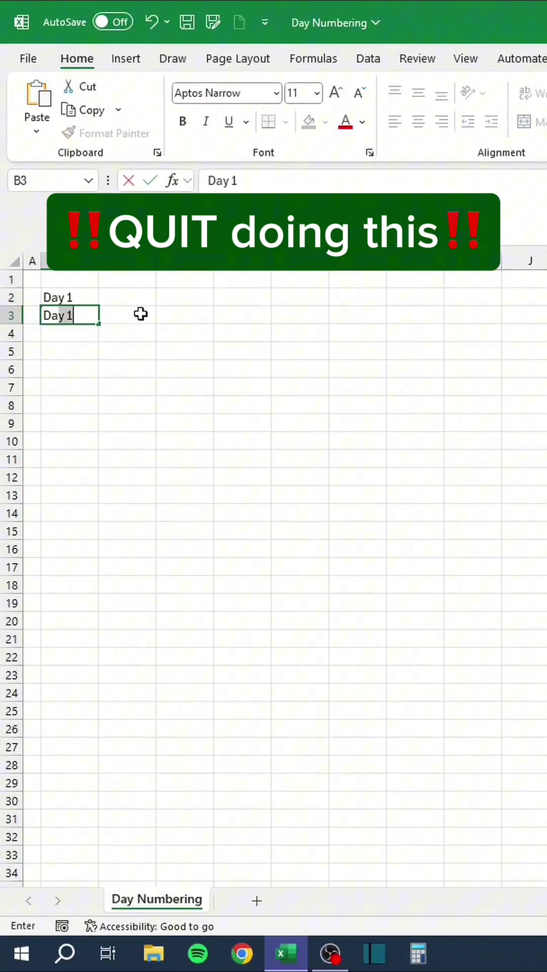
pyautogui.press('Return')
pyautogui.write('Day 3')
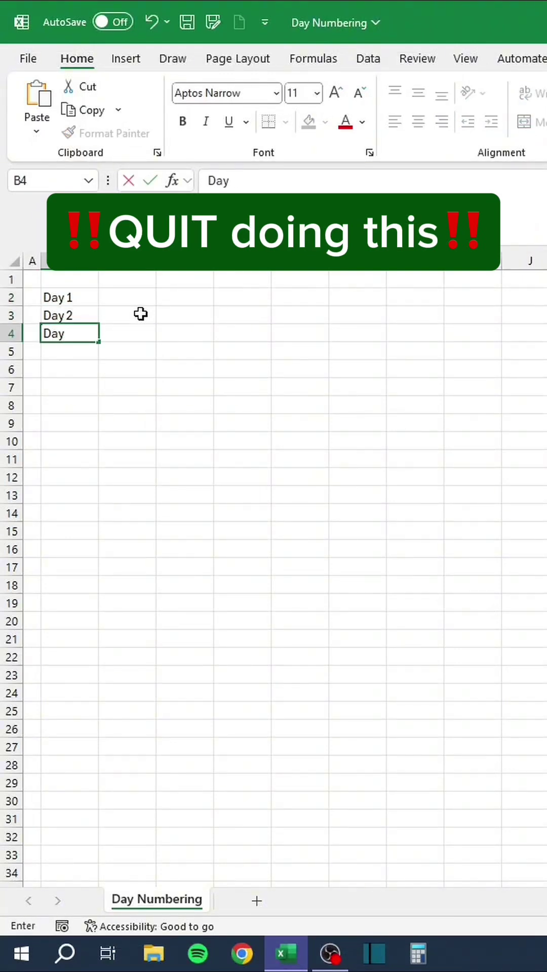
pyautogui.press('Return')
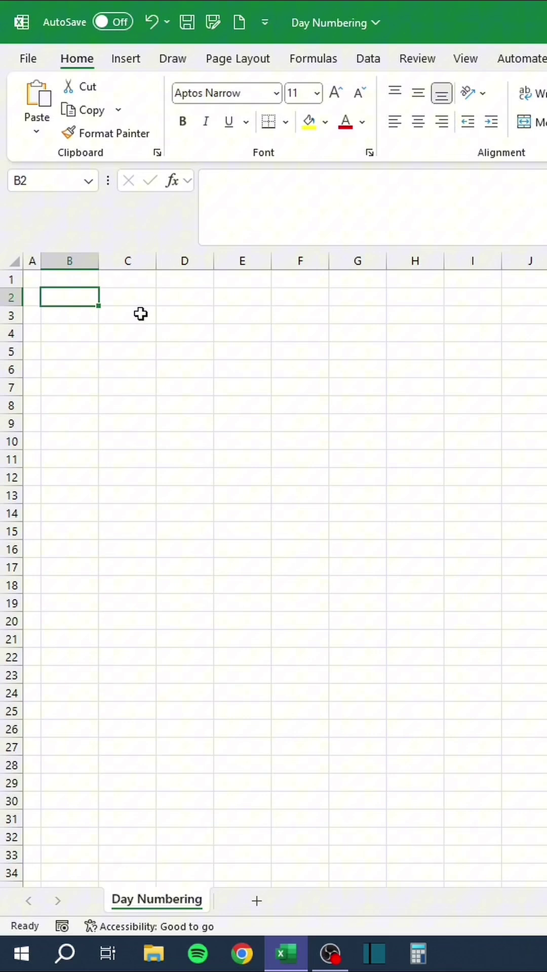
# - Enter ="Day "&SEQUENCE(356) in B2 and check the spill ends at Day 356
pyautogui.write('="Day "&')
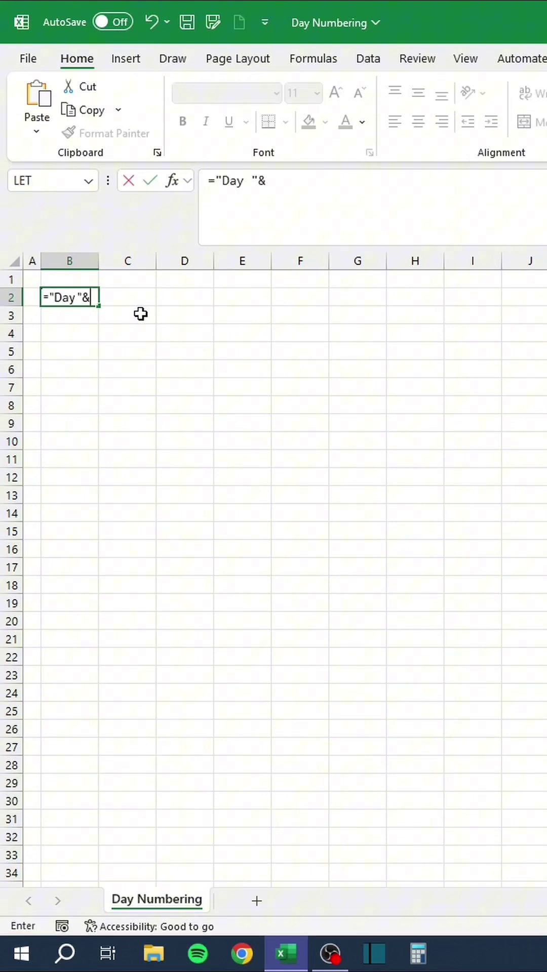
pyautogui.write('SEQUENCE(')
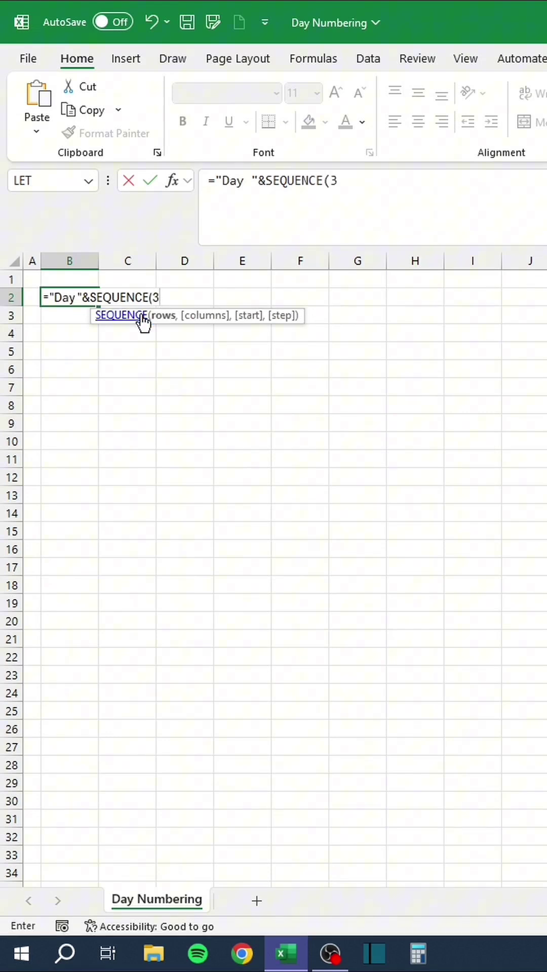
pyautogui.write('356)')
pyautogui.press('Return')
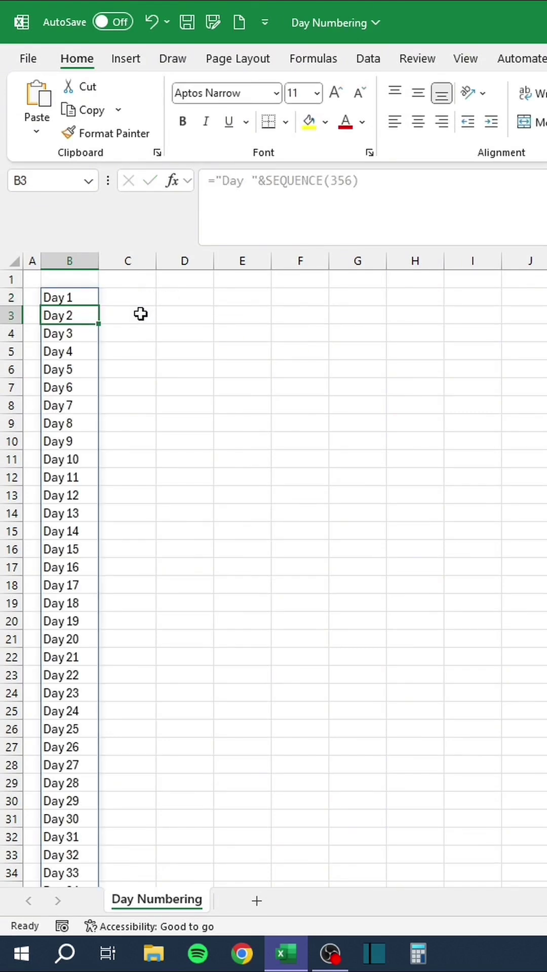
pyautogui.scroll(-20, 96, 448)
pyautogui.scroll(-20, 99, 451)
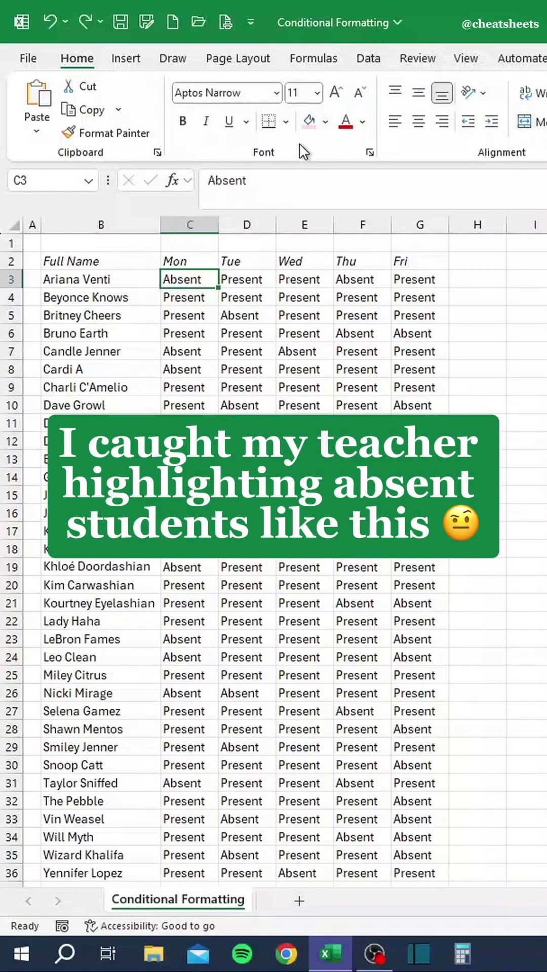
# - Fill the Absent cells C3, C7 and C8 pink by hand
pyautogui.click(310, 122)
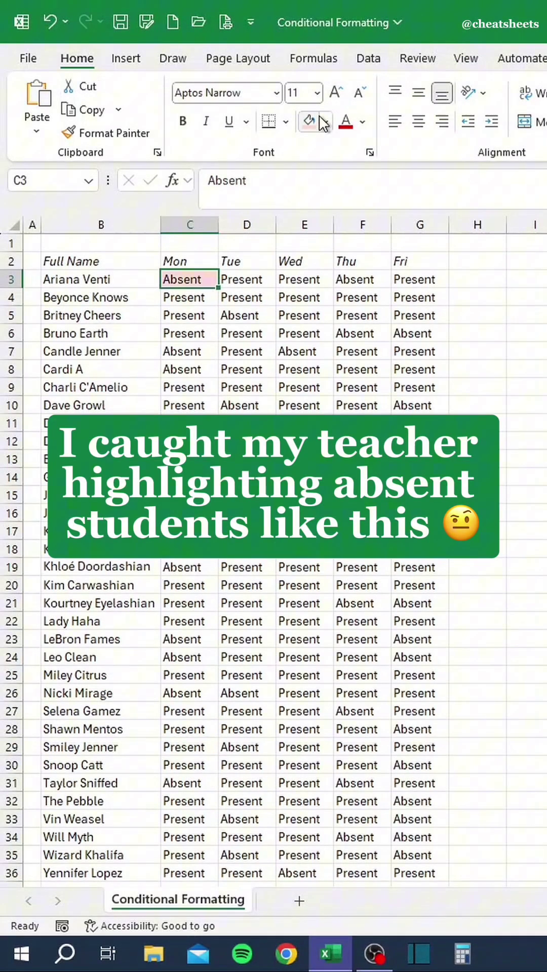
pyautogui.click(201, 355)
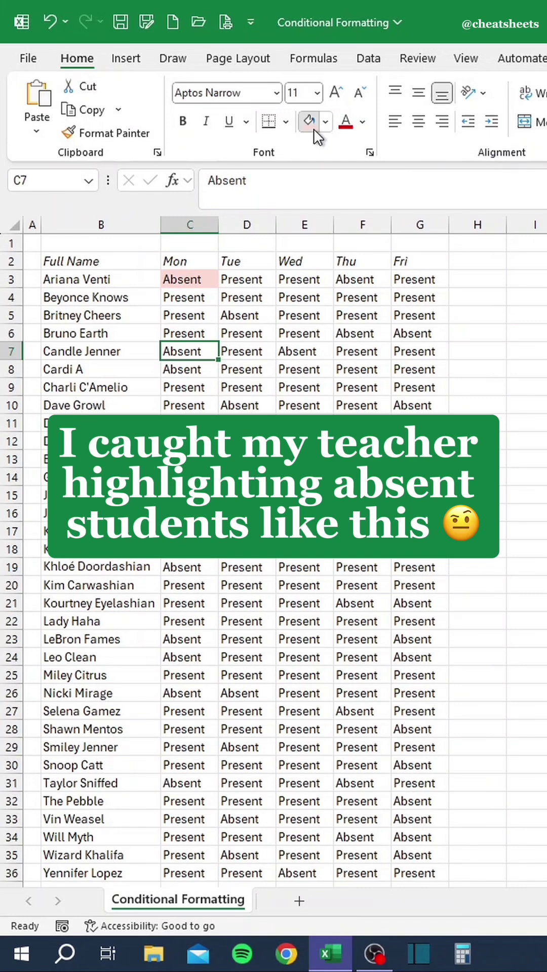
pyautogui.click(313, 129)
pyautogui.click(205, 372)
pyautogui.click(309, 126)
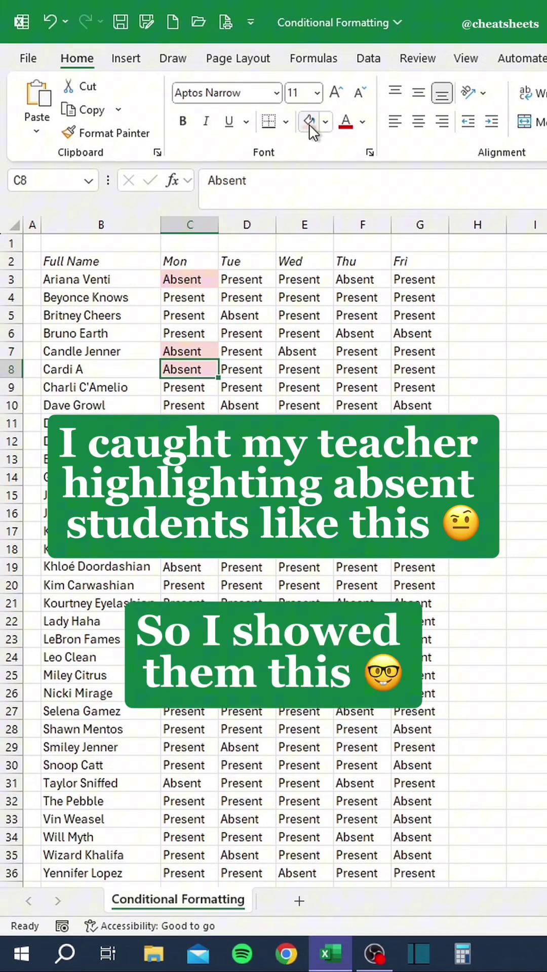
# - Undo the manual pink fills and select the attendance range C3:G36
pyautogui.hotkey('ctrl', 'z')
pyautogui.hotkey('ctrl', 'z')
pyautogui.hotkey('ctrl', 'z')
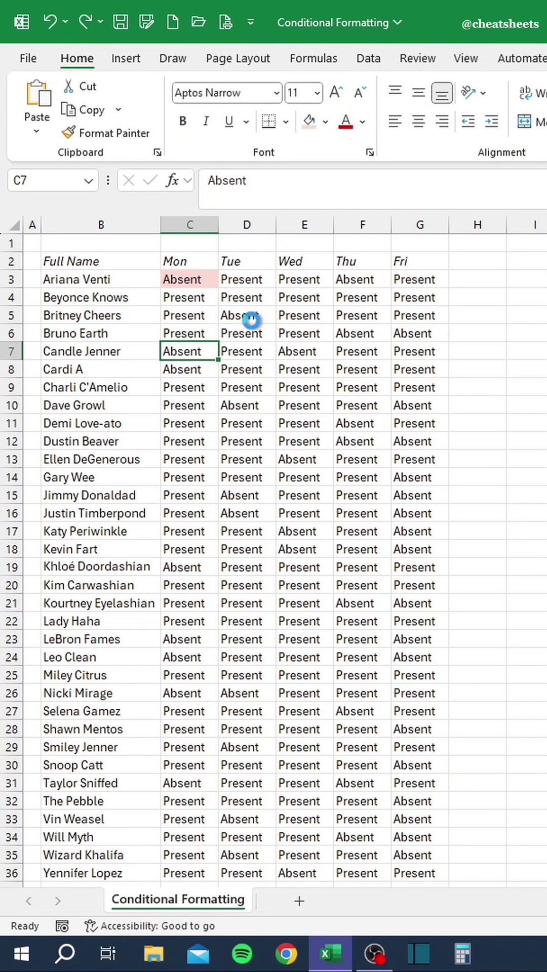
pyautogui.moveTo(205, 279); pyautogui.dragTo(425, 871)
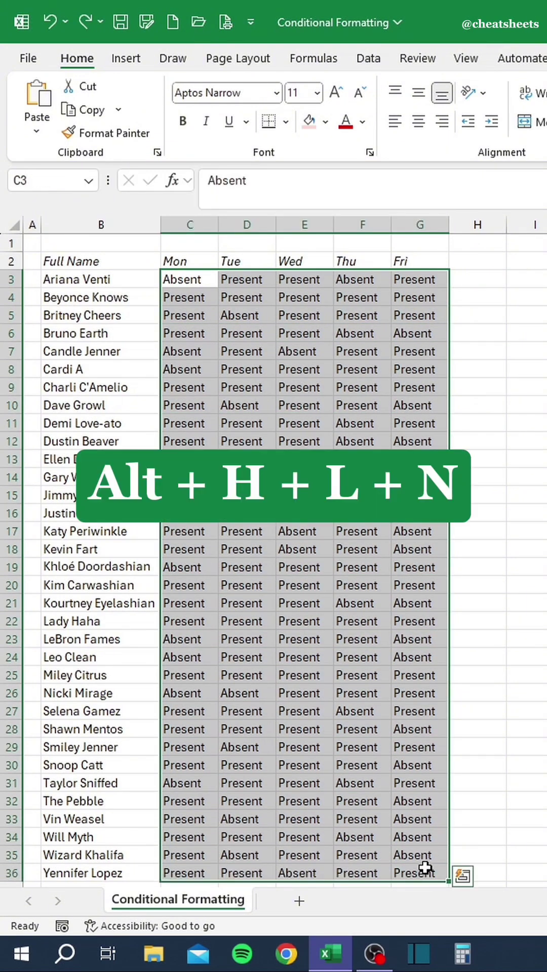
pyautogui.press('alt')
# - Create a new rule formatting cells whose value is equal to Absent
pyautogui.press('h')
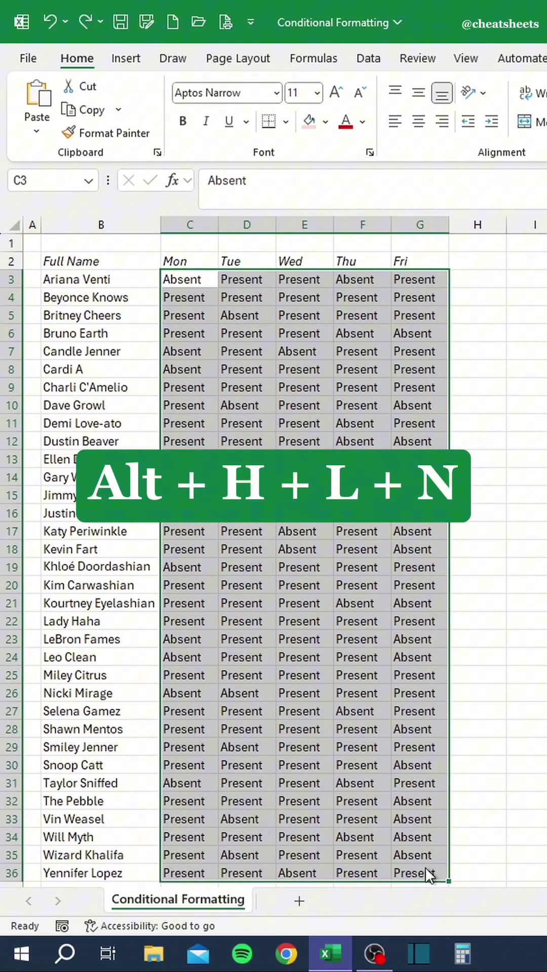
pyautogui.press('l')
pyautogui.press('n')
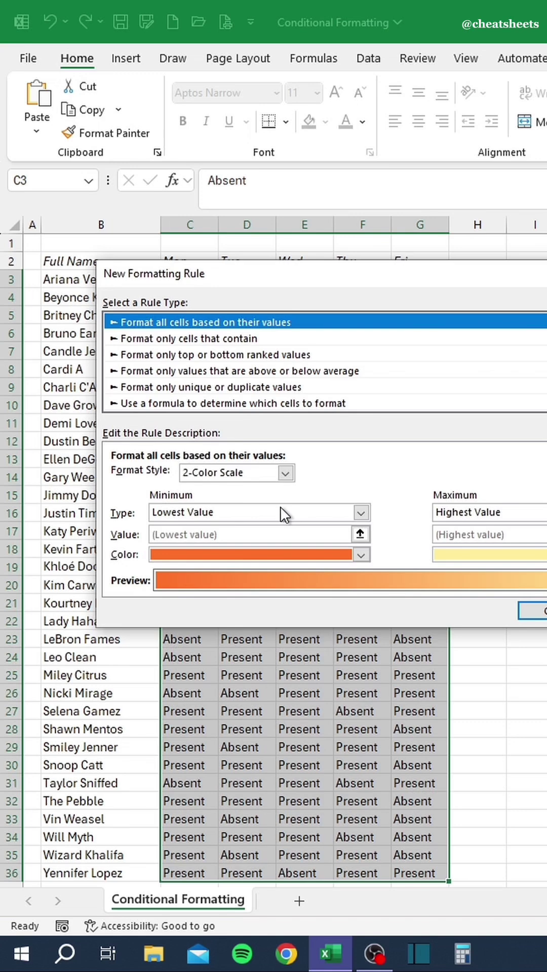
pyautogui.click(217, 342)
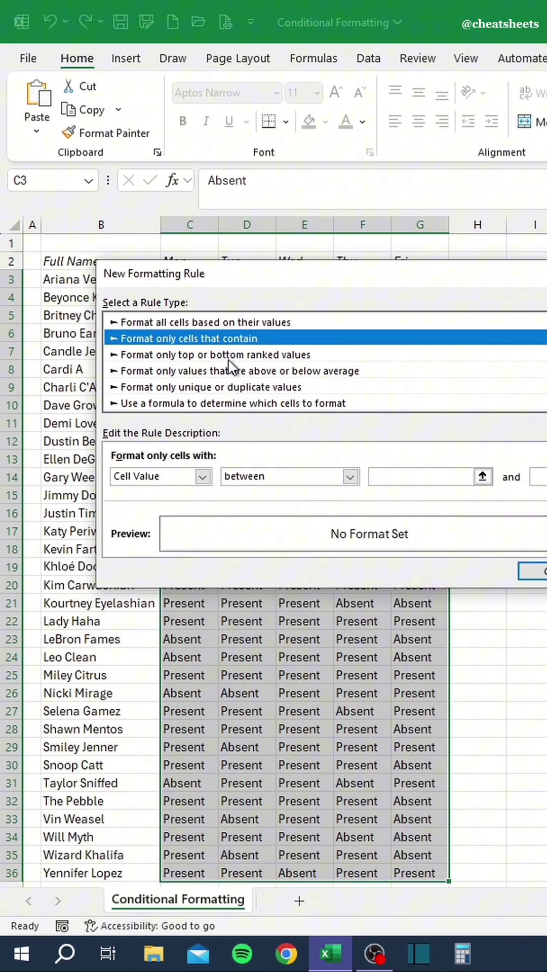
pyautogui.click(284, 476)
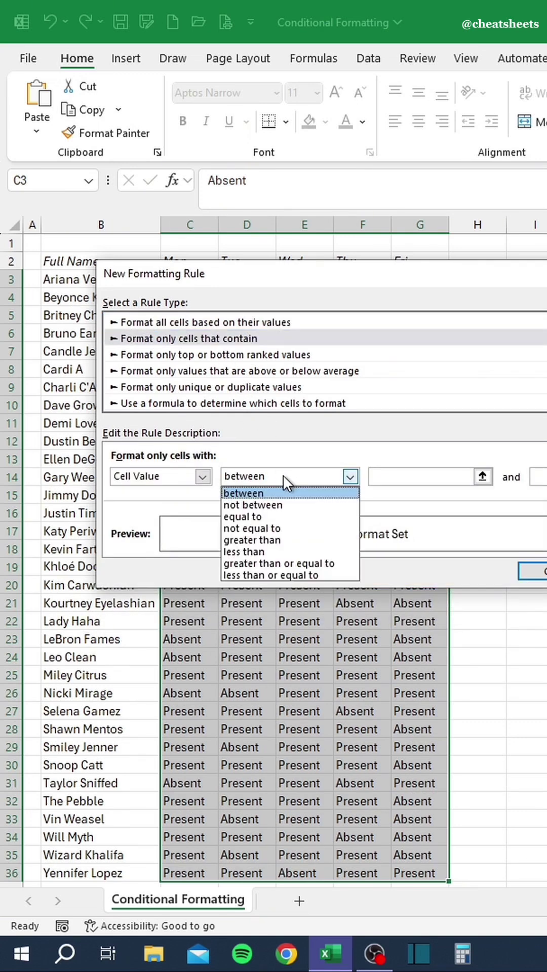
pyautogui.click(280, 517)
pyautogui.click(380, 476)
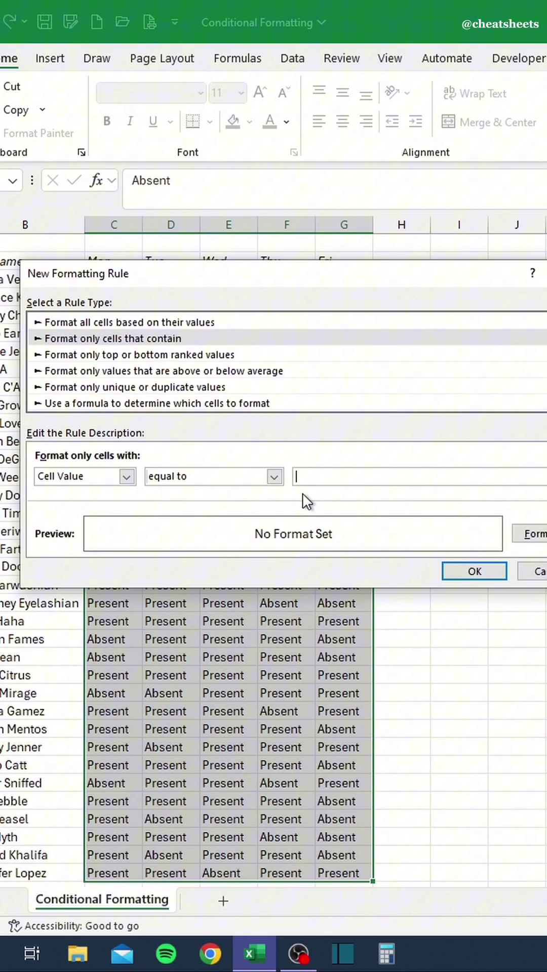
pyautogui.write('Absent')
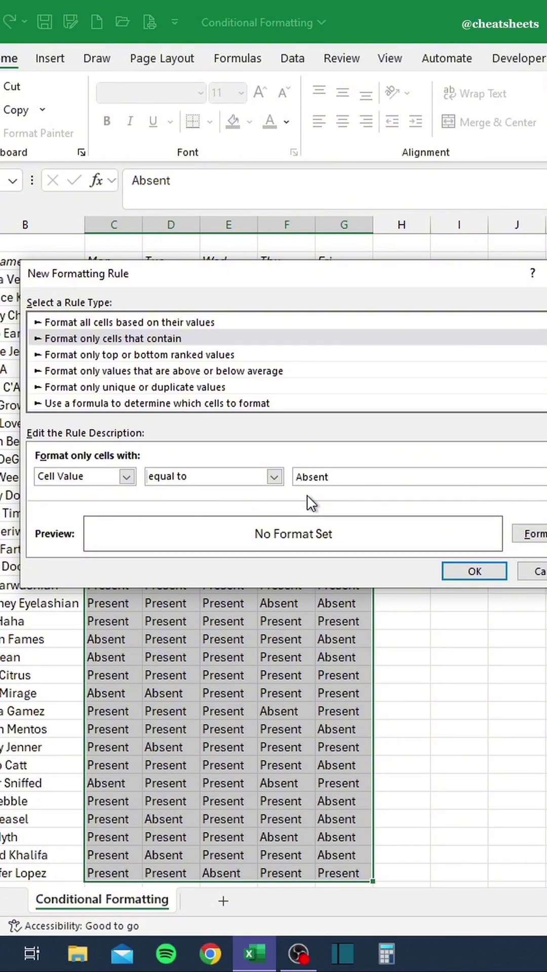
# - Give the rule a light pink fill and apply it to the range
pyautogui.click(527, 541)
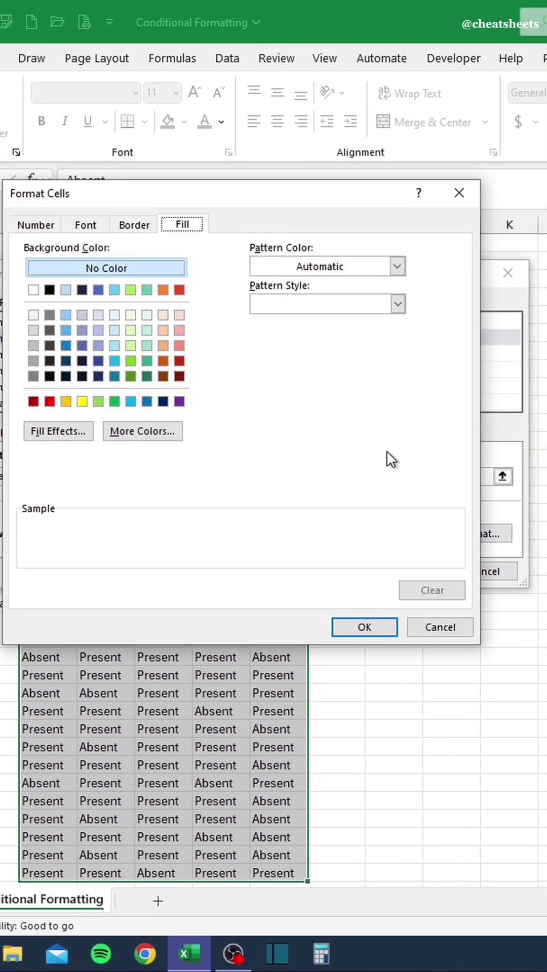
pyautogui.click(180, 315)
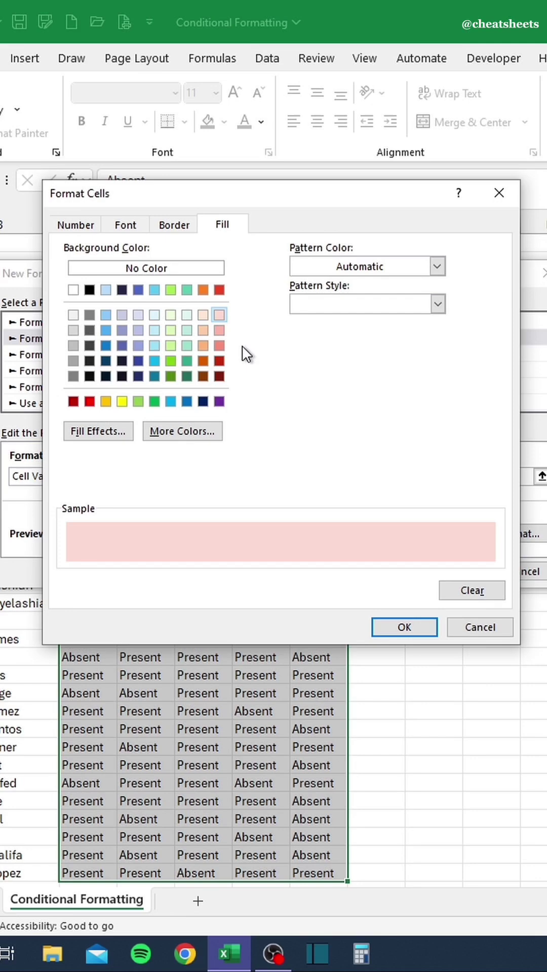
pyautogui.click(386, 624)
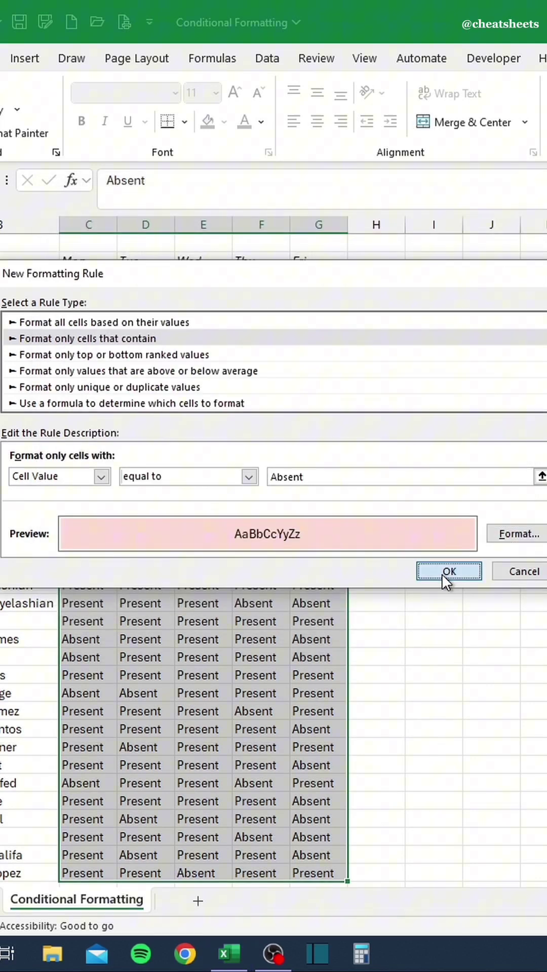
pyautogui.click(442, 575)
pyautogui.click(381, 531)
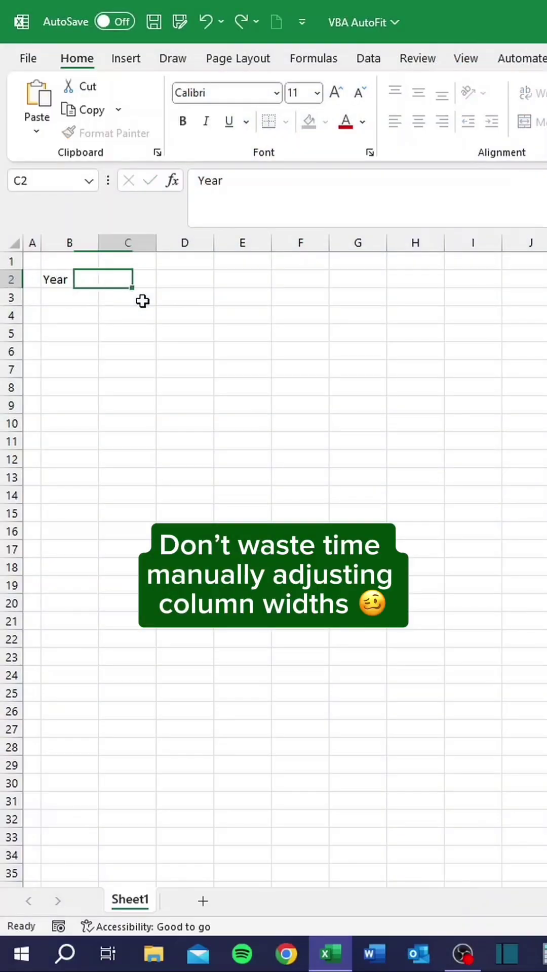
# - Type Product Name, Sales and Rating headings and resize columns by hand, then undo
pyautogui.click(75, 244)
pyautogui.write('Product Name')
pyautogui.press('Tab')
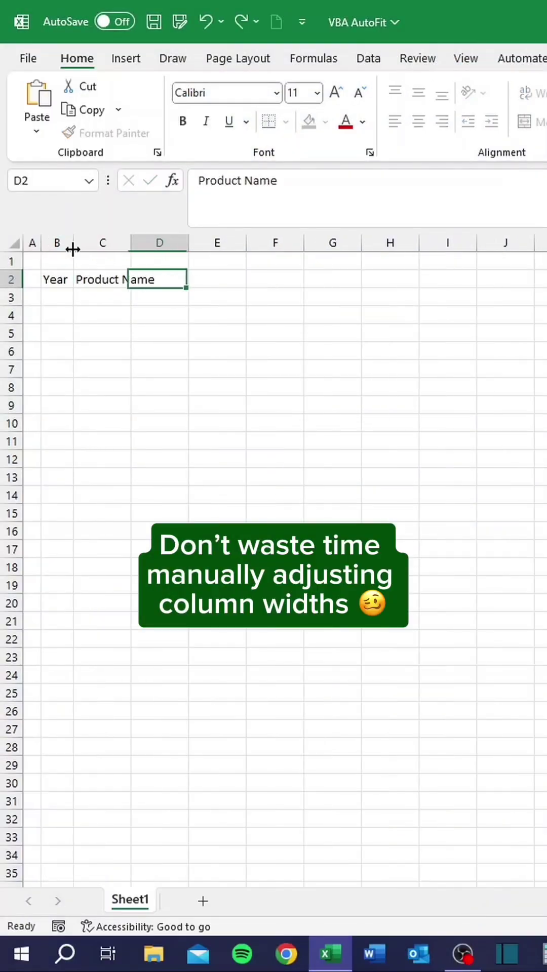
pyautogui.moveTo(131, 243); pyautogui.dragTo(158, 244)
pyautogui.write('Sales')
pyautogui.press('Tab')
pyautogui.moveTo(216, 244); pyautogui.dragTo(192, 245)
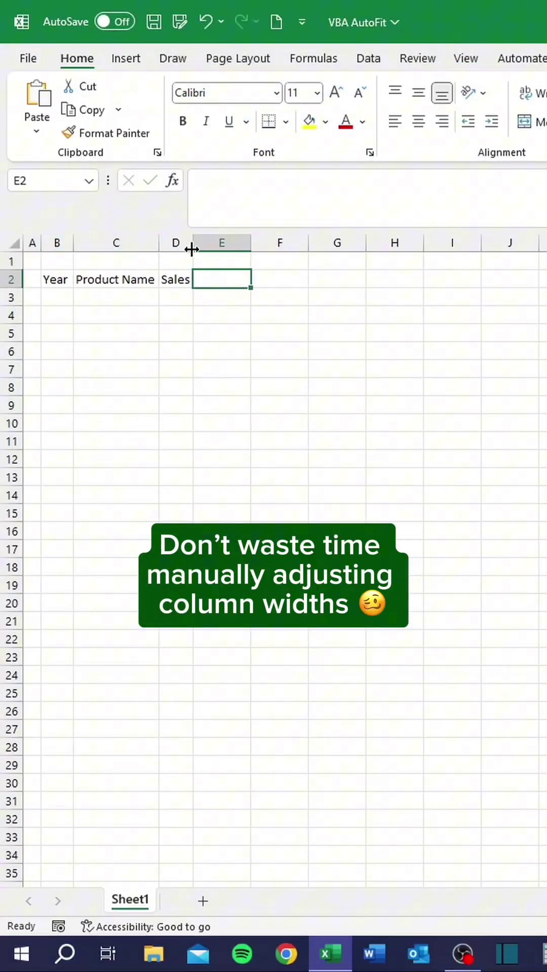
pyautogui.write('Rating')
pyautogui.press('Tab')
pyautogui.moveTo(250, 245); pyautogui.dragTo(232, 247)
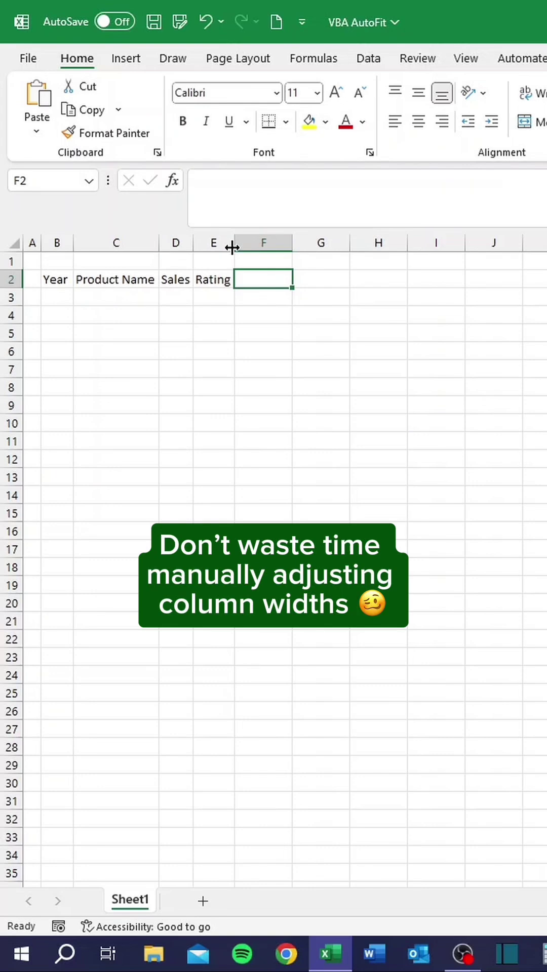
pyautogui.hotkey('ctrl', 'z')
pyautogui.hotkey('ctrl', 'z')
pyautogui.hotkey('ctrl', 'z')
pyautogui.hotkey('ctrl', 'z')
pyautogui.hotkey('ctrl', 'z')
pyautogui.hotkey('ctrl', 'z')
pyautogui.hotkey('ctrl', 'z')
pyautogui.hotkey('ctrl', 'z')
pyautogui.hotkey('ctrl', 'z')
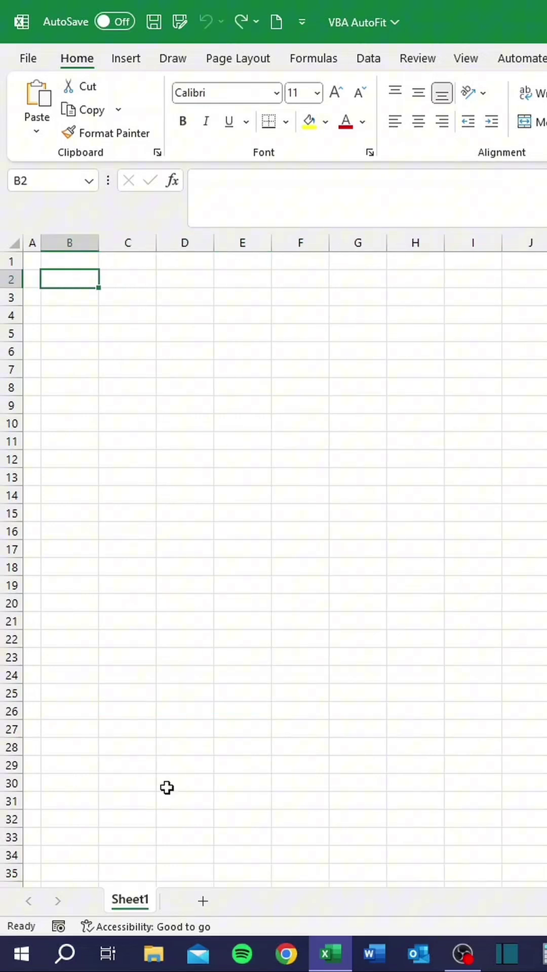
# - Add cells.EntireColumn.AutoFit to Sheet1's Worksheet SelectionChange procedure
pyautogui.rightClick(136, 905)
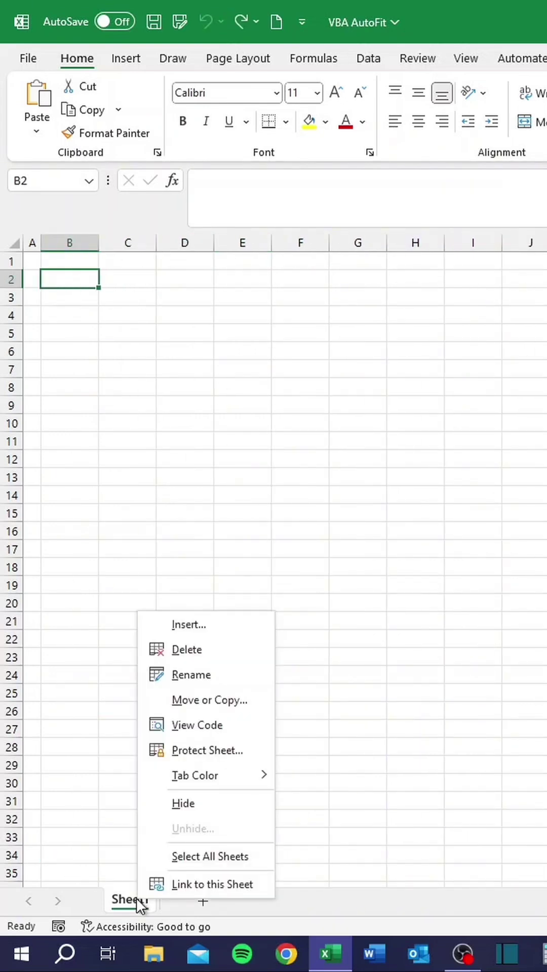
pyautogui.click(188, 729)
pyautogui.click(167, 256)
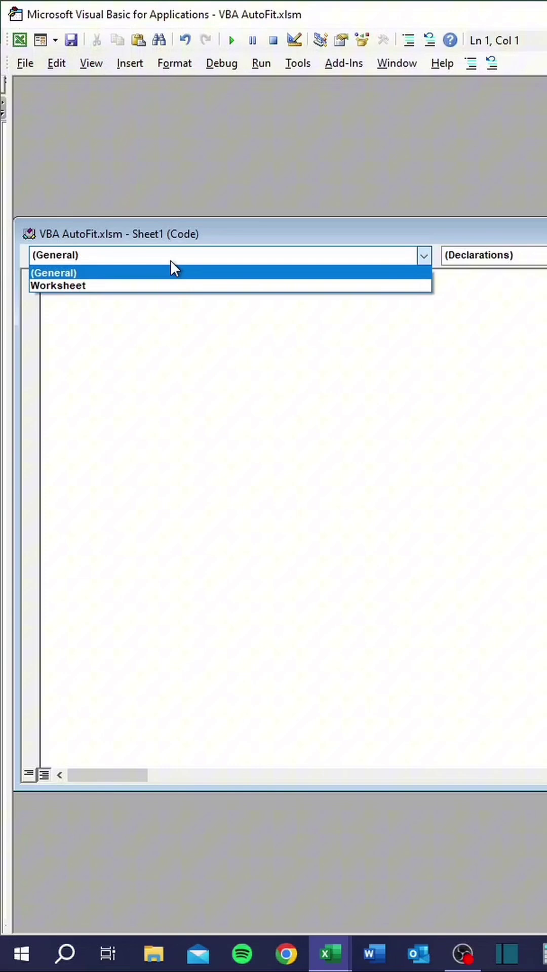
pyautogui.click(161, 284)
pyautogui.press('Tab')
pyautogui.write('cells.')
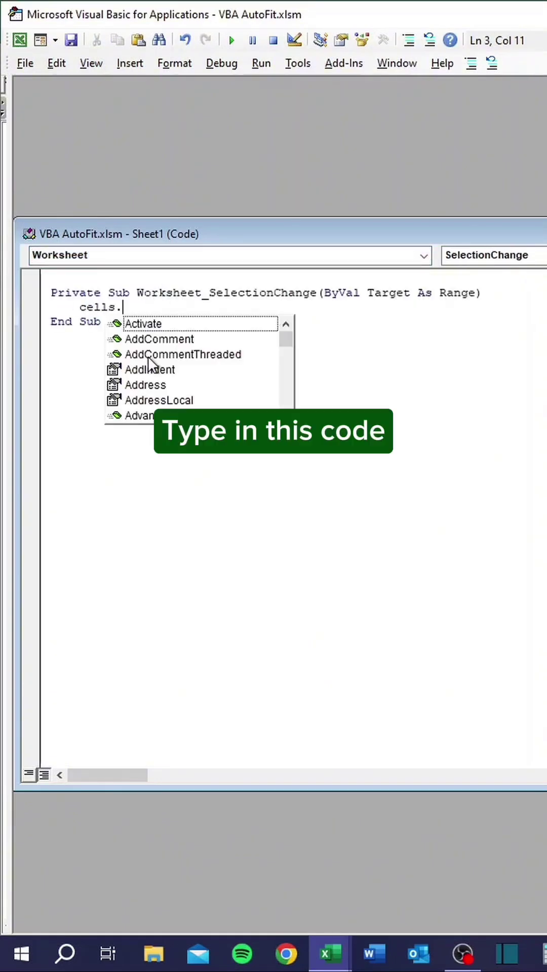
pyautogui.write('EntireColumn.autofit')
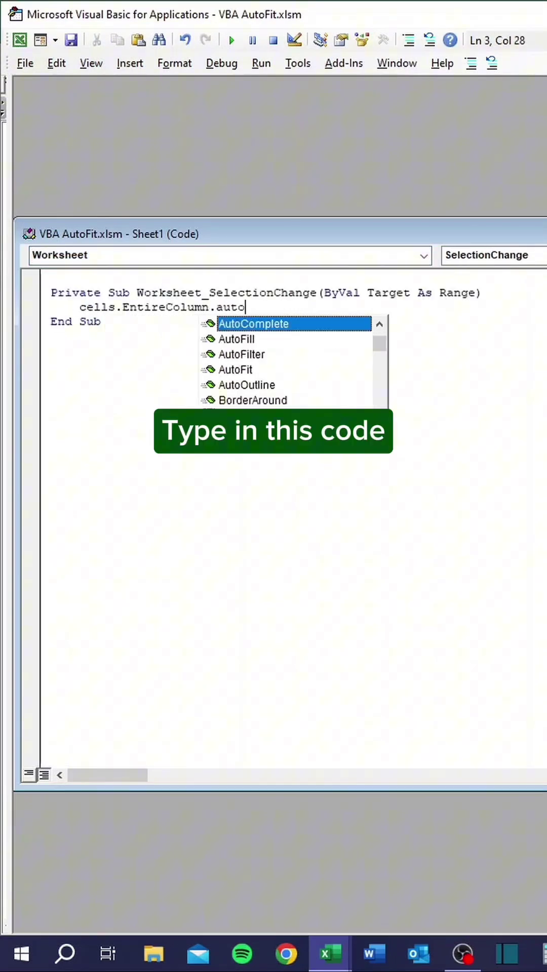
pyautogui.press('Tab')
pyautogui.hotkey('alt', 'F11')
# - Type headers Year, Product Name, Sales, Rating, Category in B2:F2 to test the autofit
pyautogui.click(63, 276)
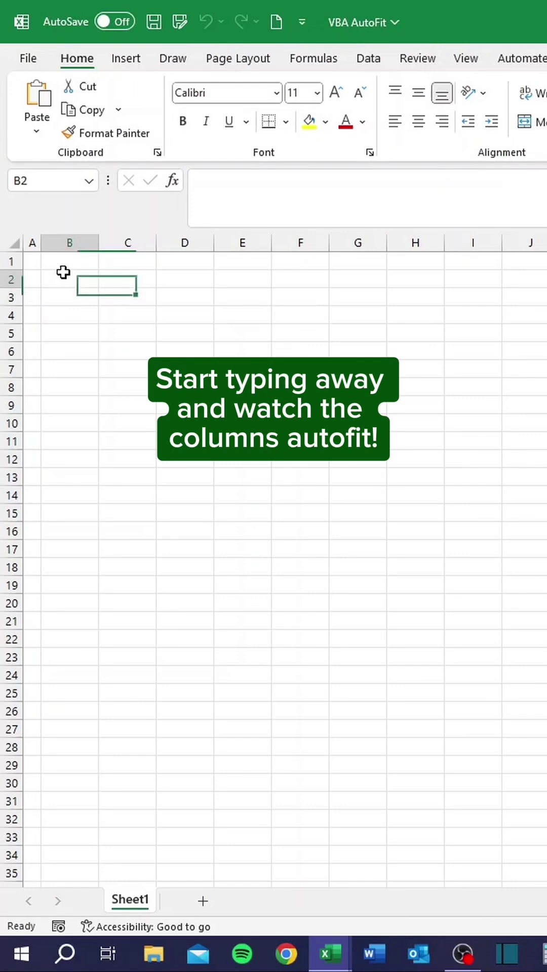
pyautogui.write('Year')
pyautogui.press('Tab')
pyautogui.write('Product Name')
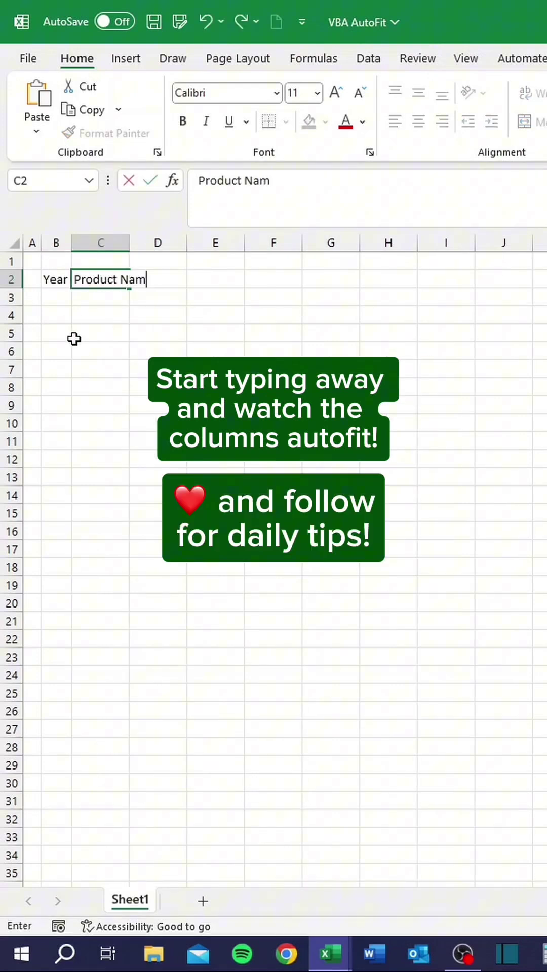
pyautogui.press('Tab')
pyautogui.write('Sales')
pyautogui.press('Tab')
pyautogui.write('Rating')
pyautogui.press('Tab')
pyautogui.write('Category')
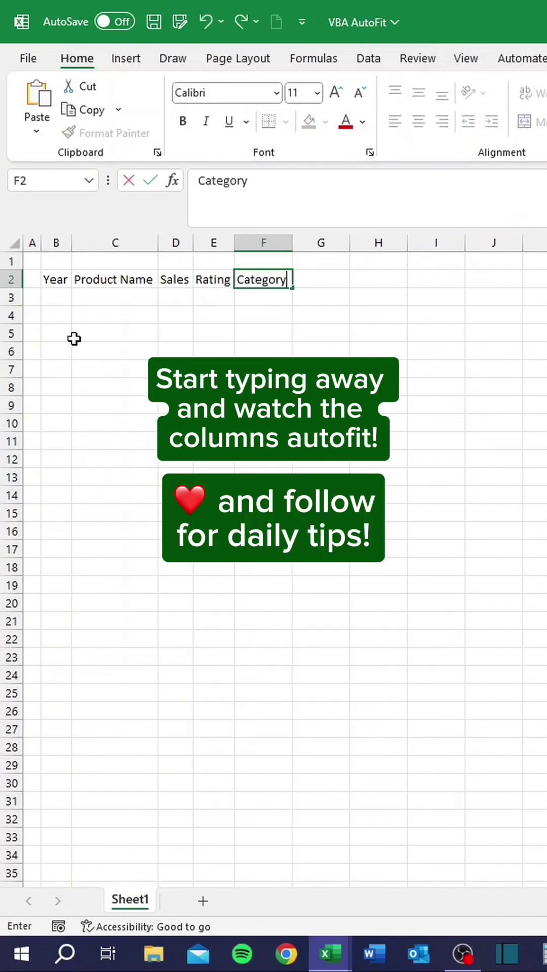
pyautogui.press('Tab')
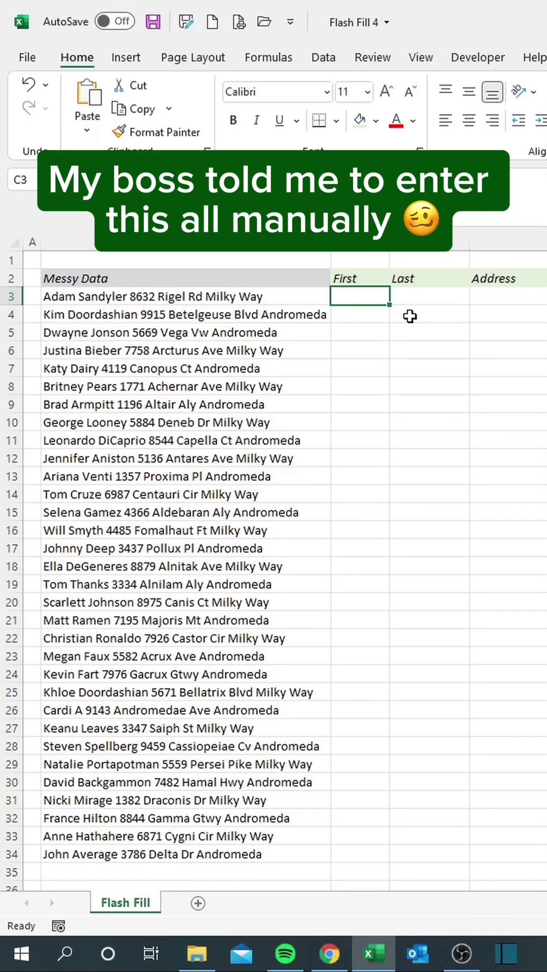
# - Enter the first person's first name in C3 and Flash Fill the First column
pyautogui.write('A')
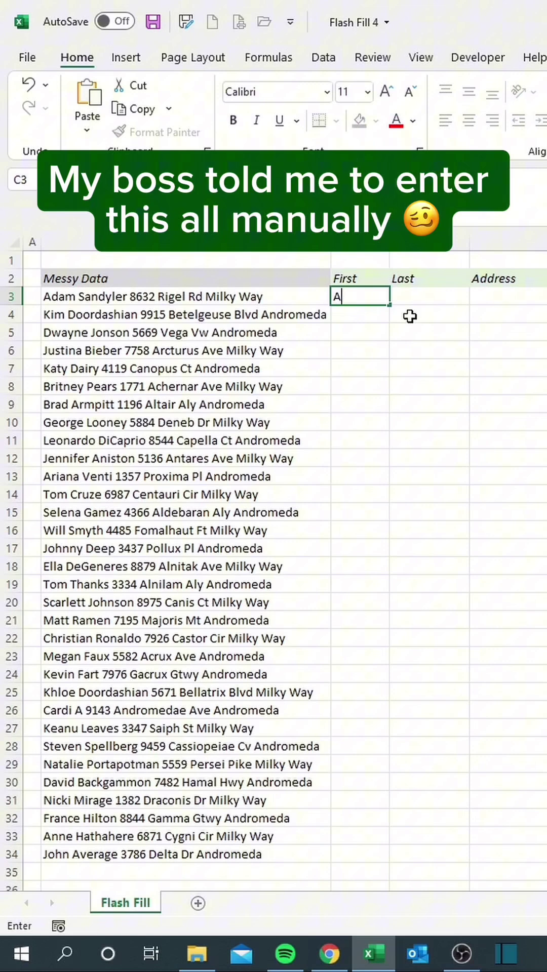
pyautogui.press('Return')
pyautogui.write('Kim')
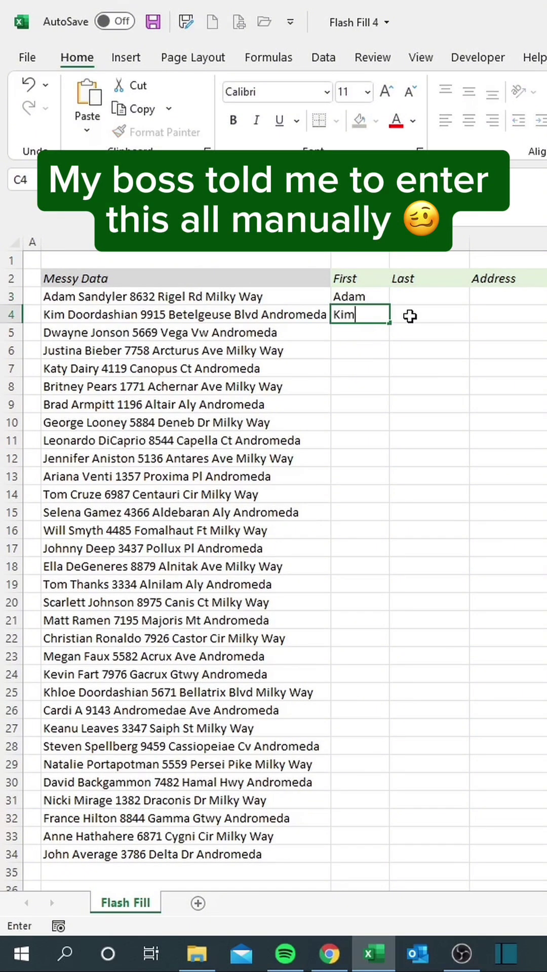
pyautogui.press('Return')
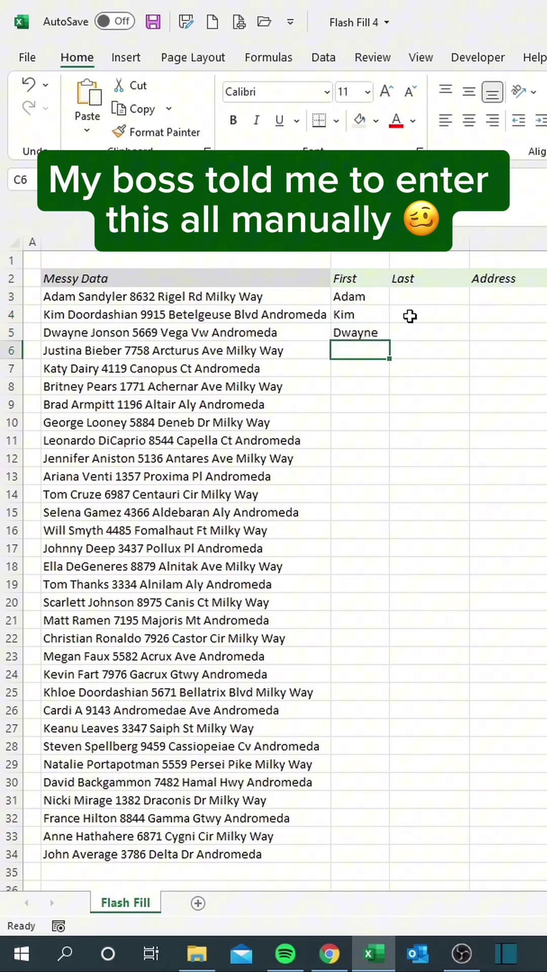
pyautogui.hotkey('ctrl', 'z')
pyautogui.hotkey('ctrl', 'z')
pyautogui.hotkey('ctrl', 'z')
pyautogui.write('Adam')
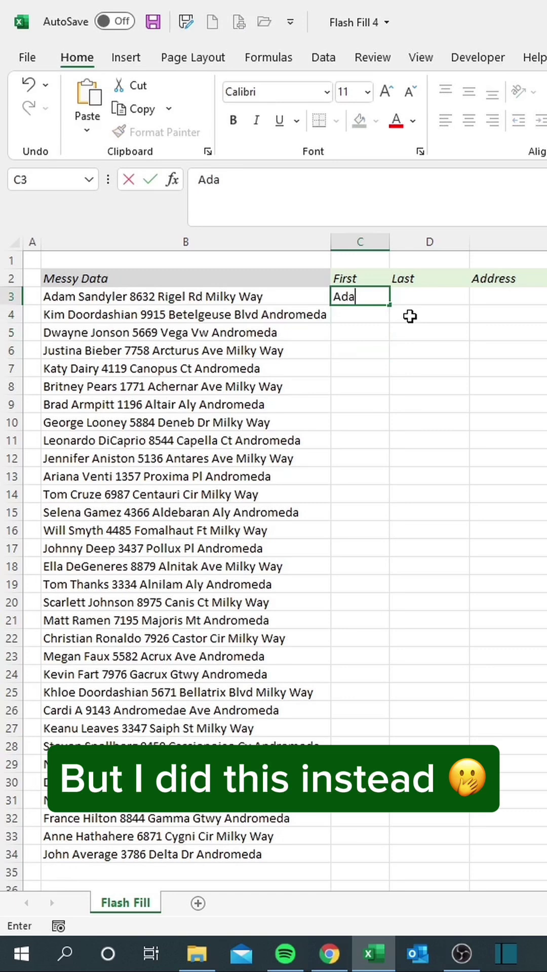
pyautogui.press('Return')
pyautogui.hotkey('ctrl', 'e')
# - Enter the first person's last name in D3 and Flash Fill the Last column
pyautogui.press('Up')
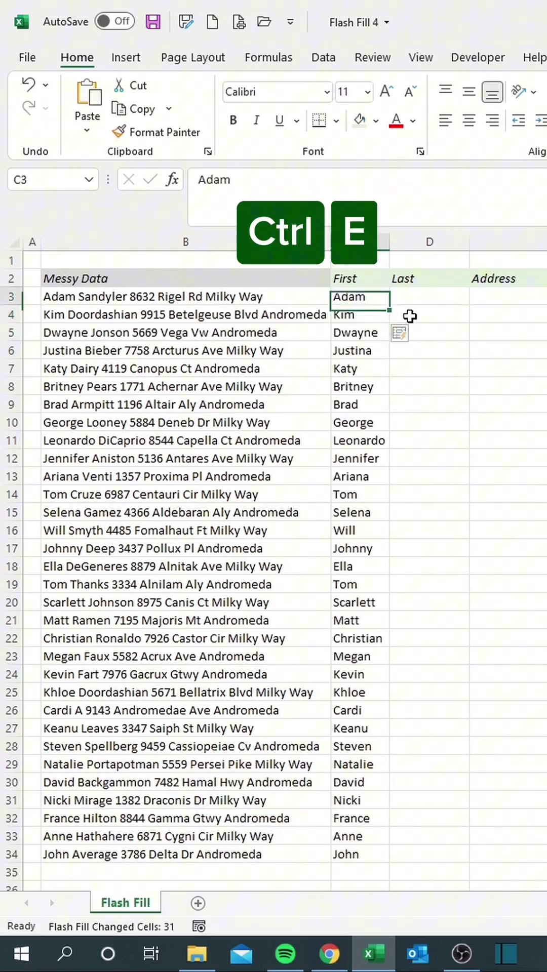
pyautogui.press('Right')
pyautogui.write('Sand')
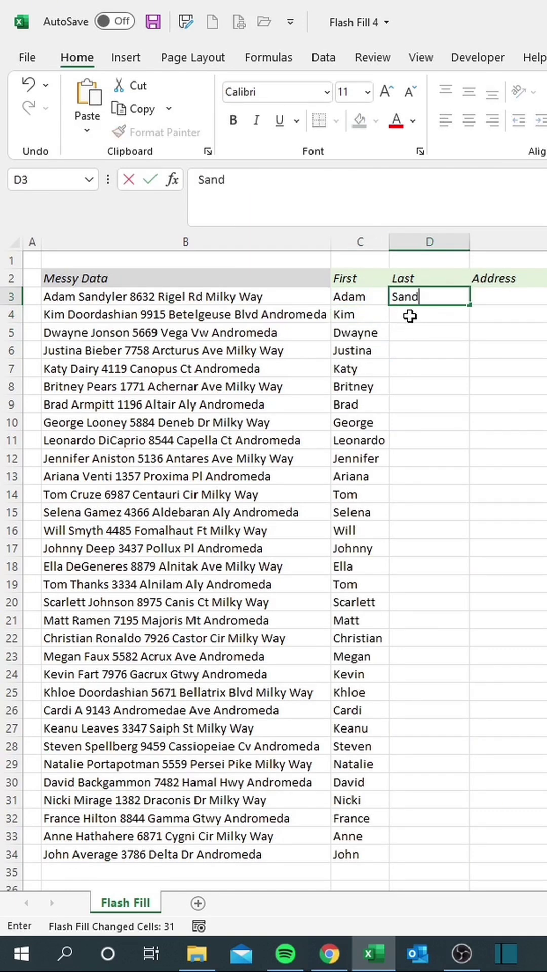
pyautogui.write('yler')
pyautogui.press('Return')
pyautogui.hotkey('ctrl', 'e')
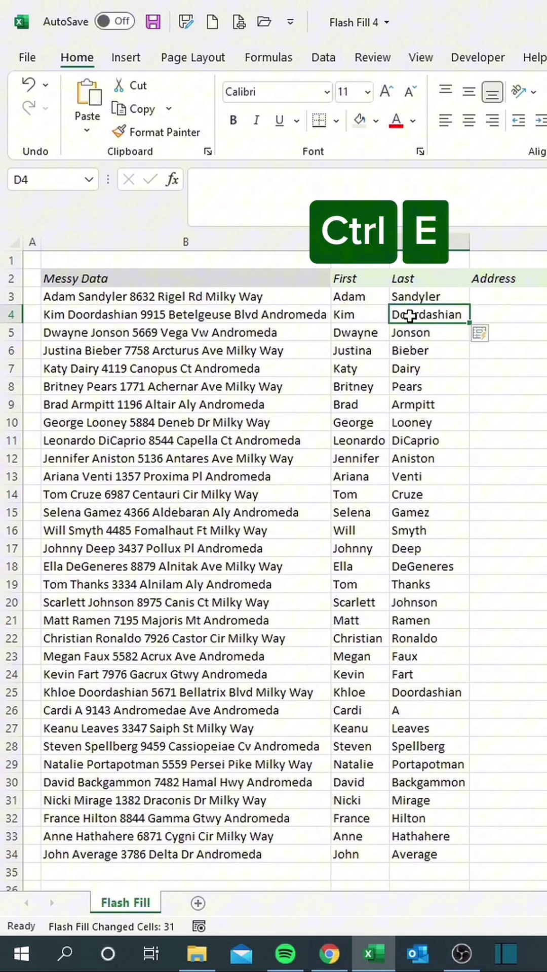
# - Enter the first person's address in E3 and Flash Fill the Address column
pyautogui.press('Up')
pyautogui.press('Right')
pyautogui.write('86')
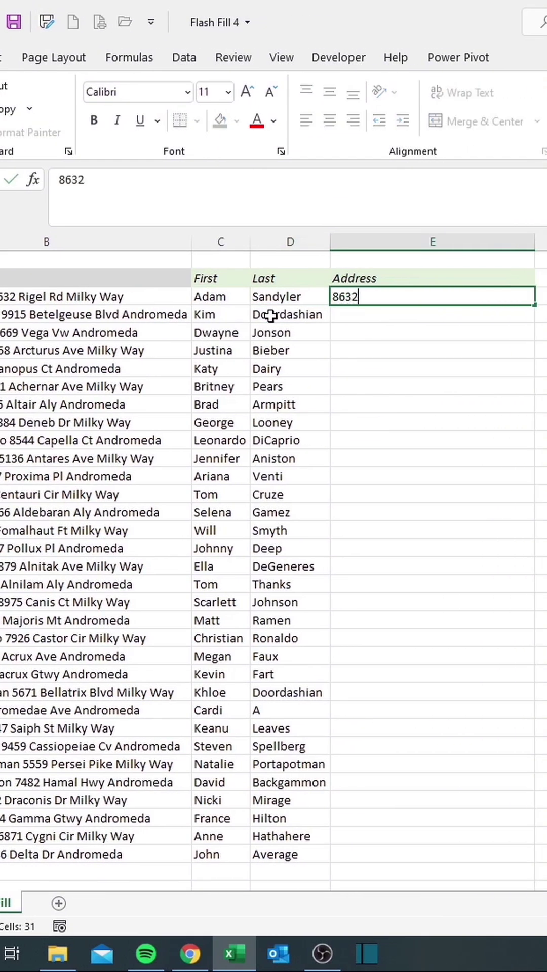
pyautogui.write('32 Rigel Rd ')
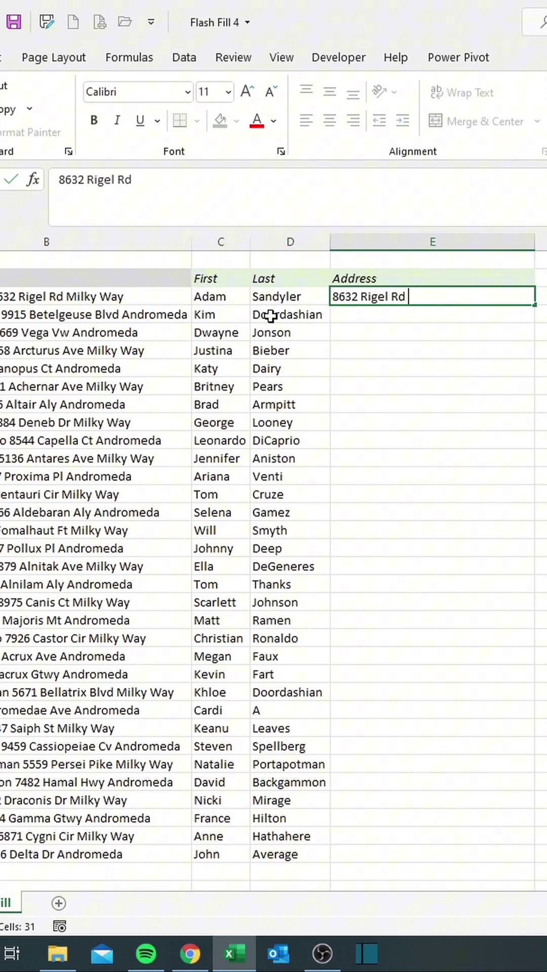
pyautogui.write('Milky Way')
pyautogui.press('Return')
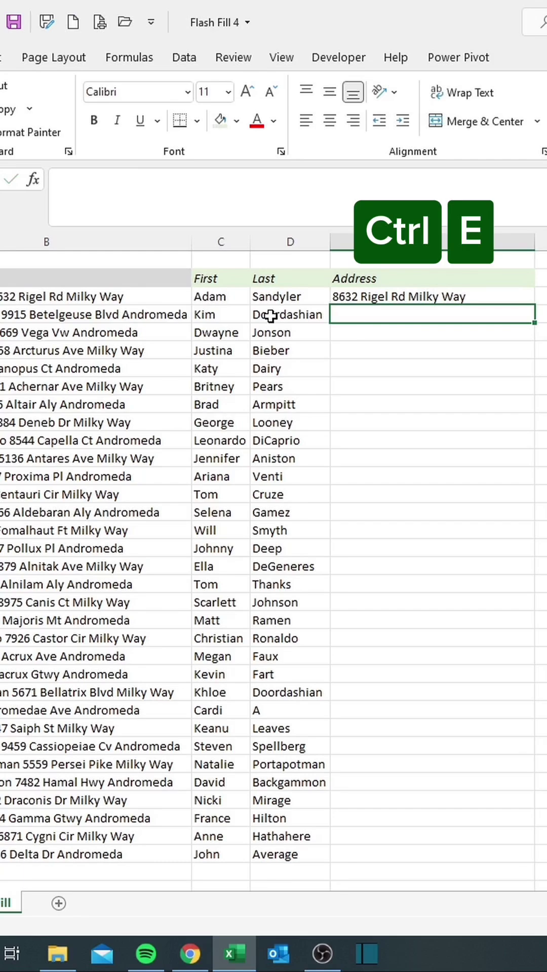
pyautogui.hotkey('ctrl', 'e')
pyautogui.press('Down')
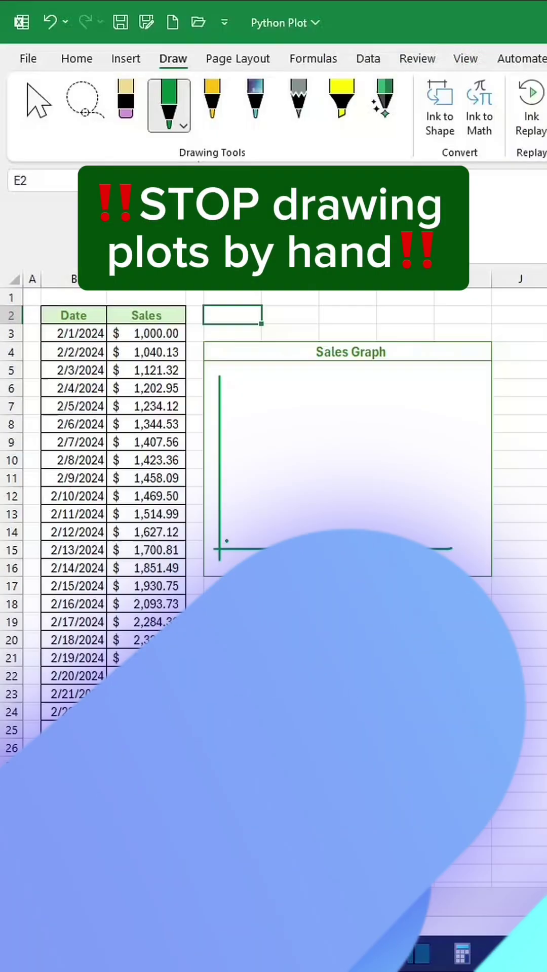
# - Sketch a sales curve in the Sales Graph box, then undo the ink stroke
pyautogui.moveTo(226, 541); pyautogui.dragTo(238, 527)
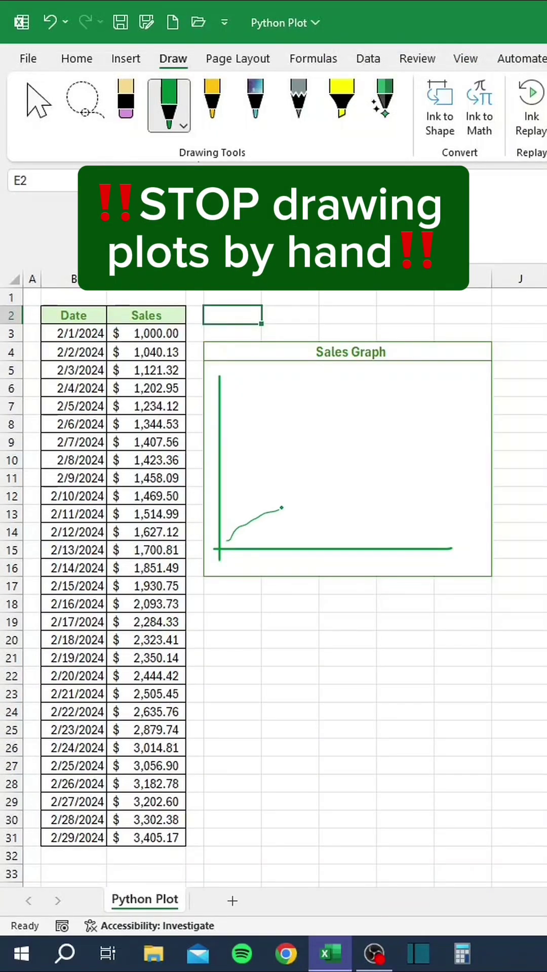
pyautogui.moveTo(417, 410); pyautogui.dragTo(459, 388)
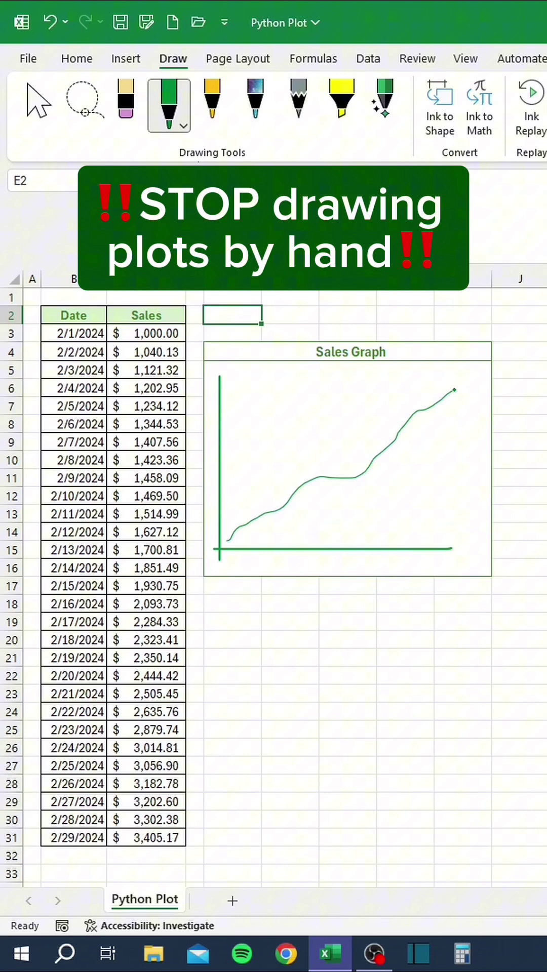
pyautogui.hotkey('ctrl', 'z')
pyautogui.hotkey('ctrl', 'z')
pyautogui.hotkey('ctrl', 'z')
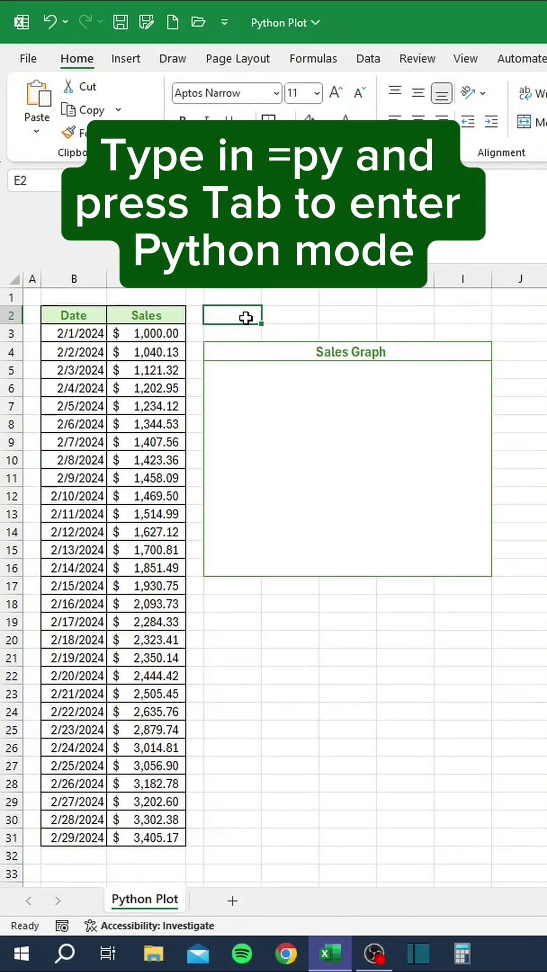
# - Enter the Python formula df_sales=xl("B2:C31", headers=True) in E2
pyautogui.doubleClick(246, 317)
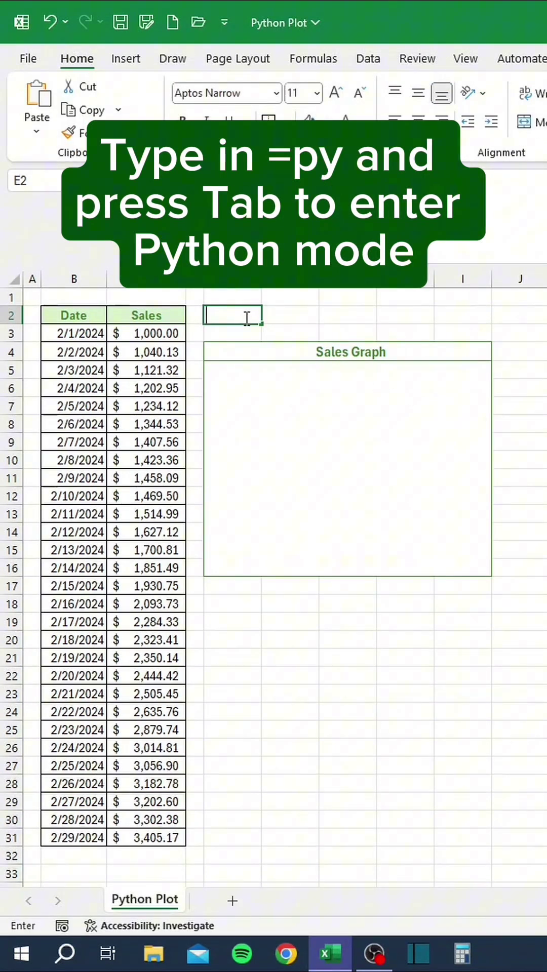
pyautogui.write('=py')
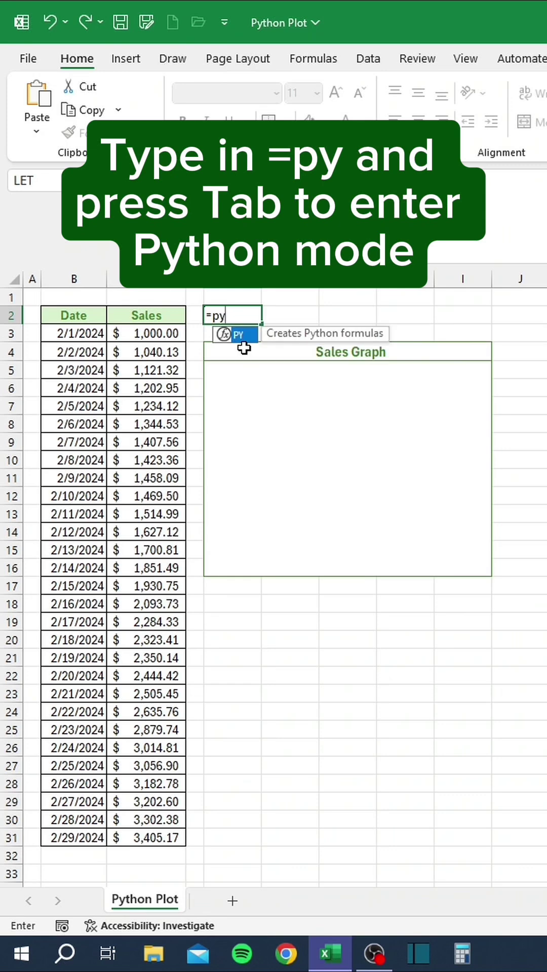
pyautogui.press('Tab')
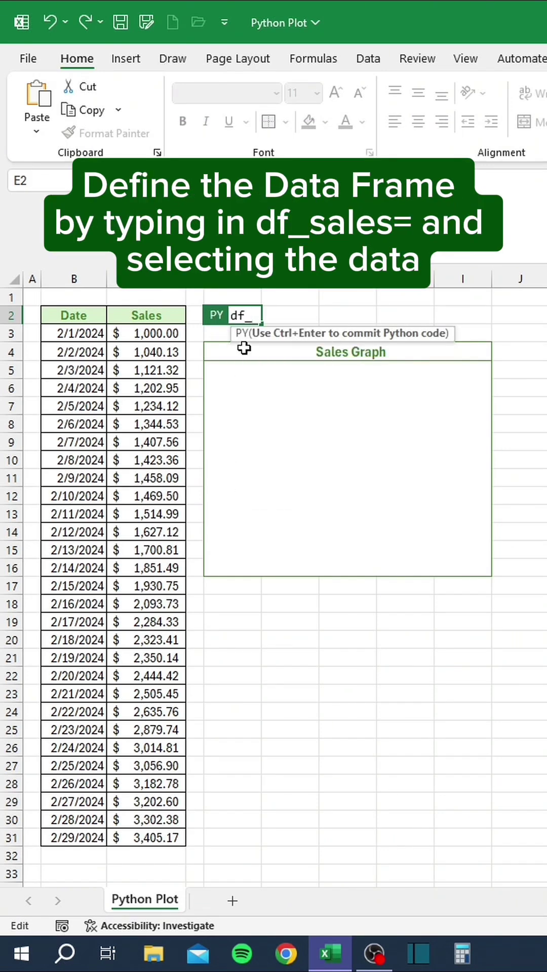
pyautogui.write('df_sales=')
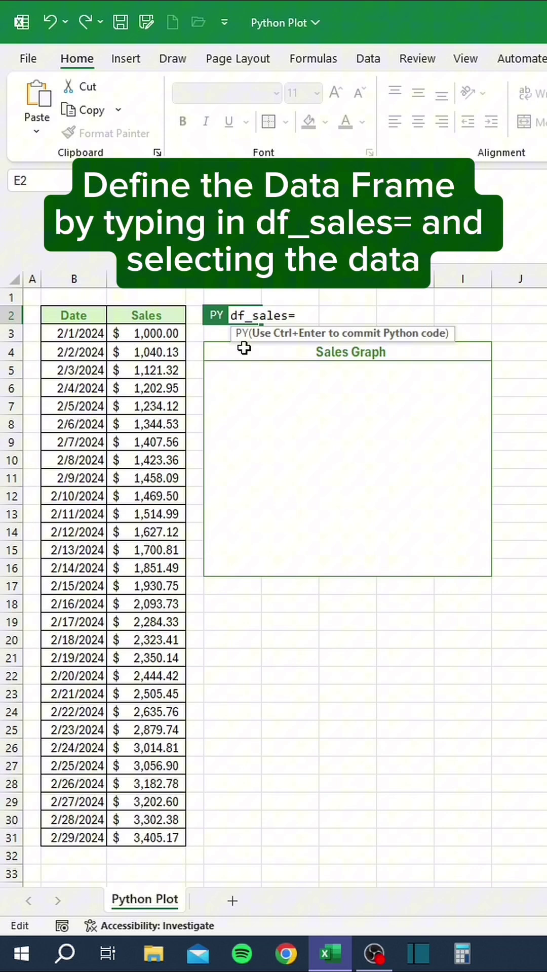
pyautogui.moveTo(85, 315); pyautogui.dragTo(162, 836)
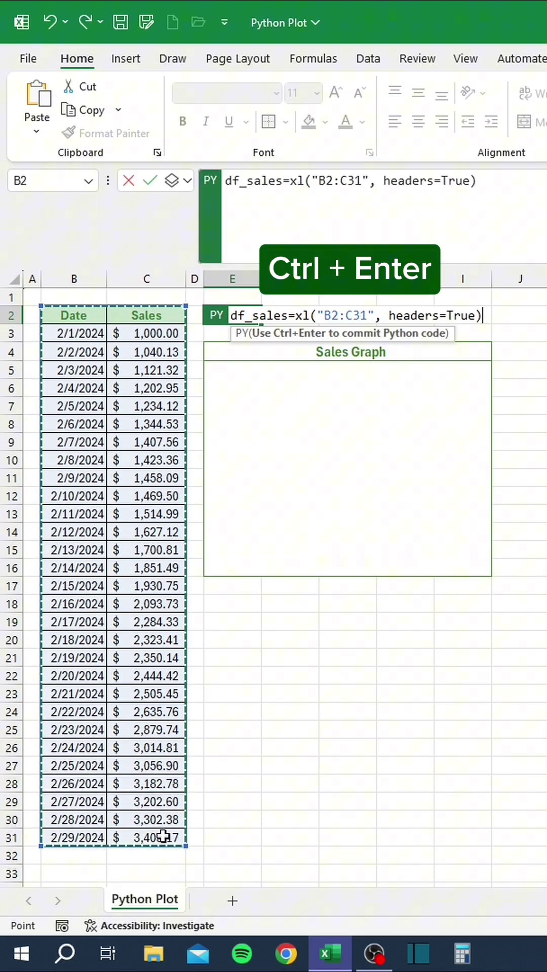
pyautogui.hotkey('ctrl', 'Return')
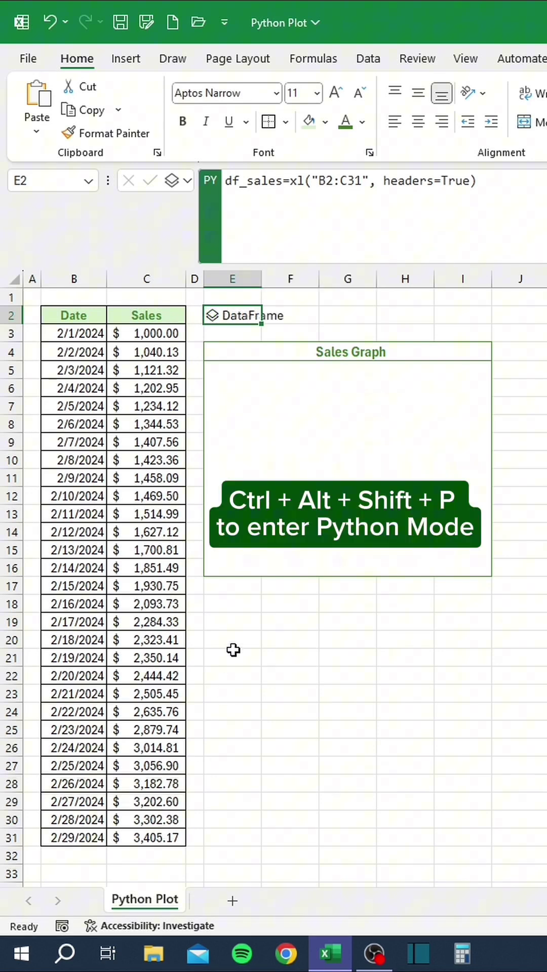
# - In E5, write Python code plotting df_sales["Sales"] as a green line titled 'February 2024'
pyautogui.click(267, 460)
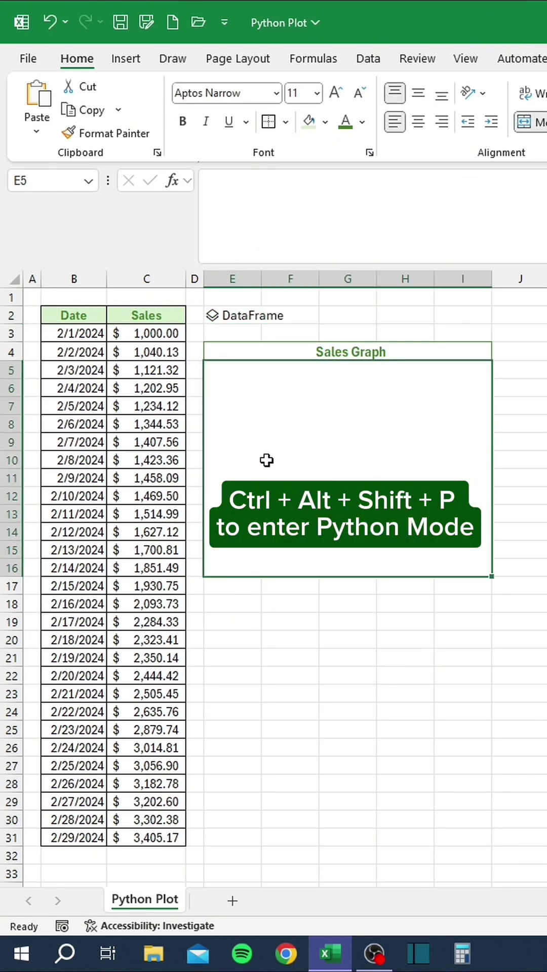
pyautogui.hotkey('ctrl', 'alt', 'shift', 'p')
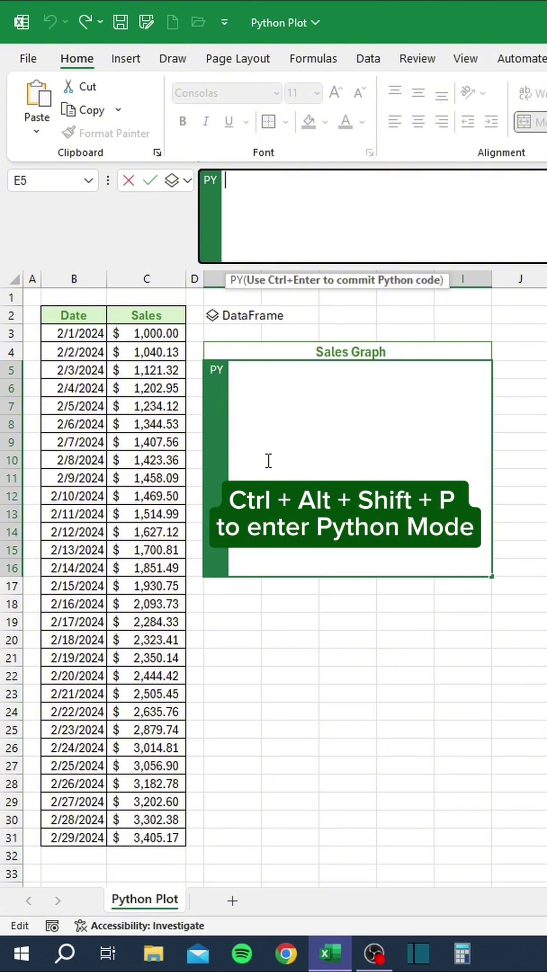
pyautogui.click(268, 461)
pyautogui.write('df_sales')
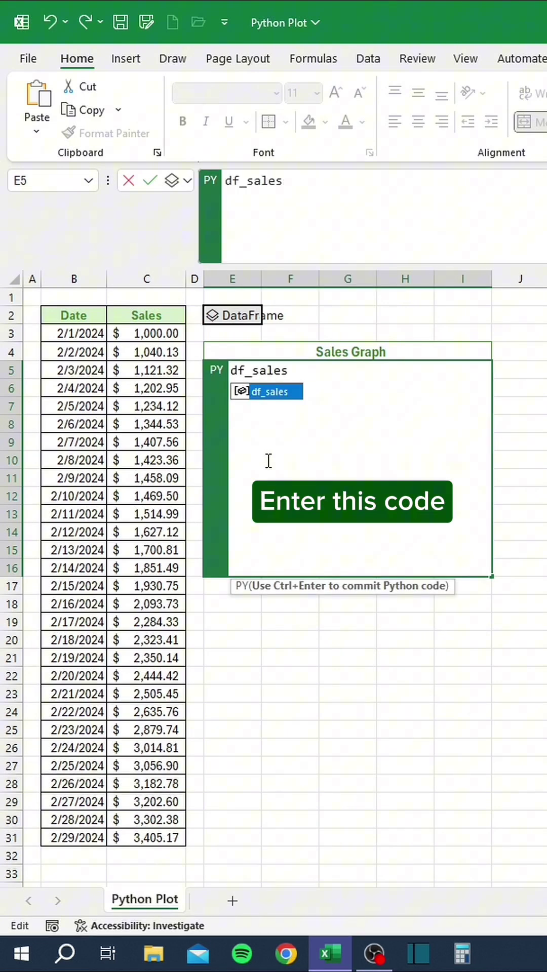
pyautogui.write('["Sales"')
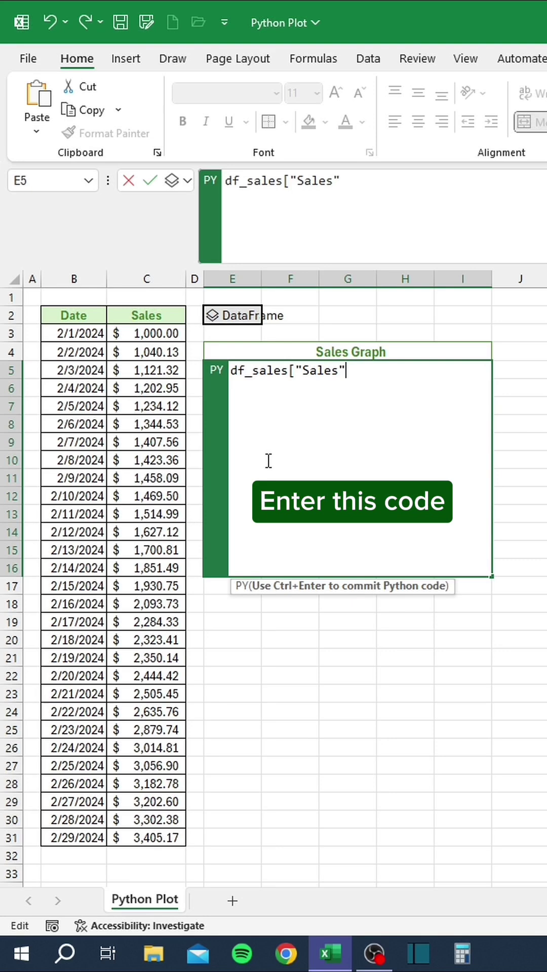
pyautogui.write('].plot')
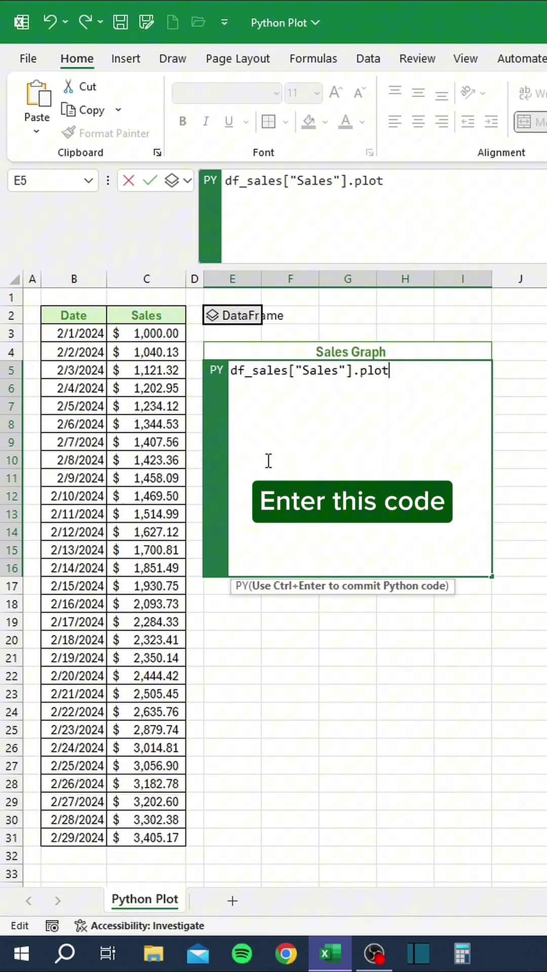
pyautogui.write('(')
pyautogui.press('Return')
pyautogui.write('kind')
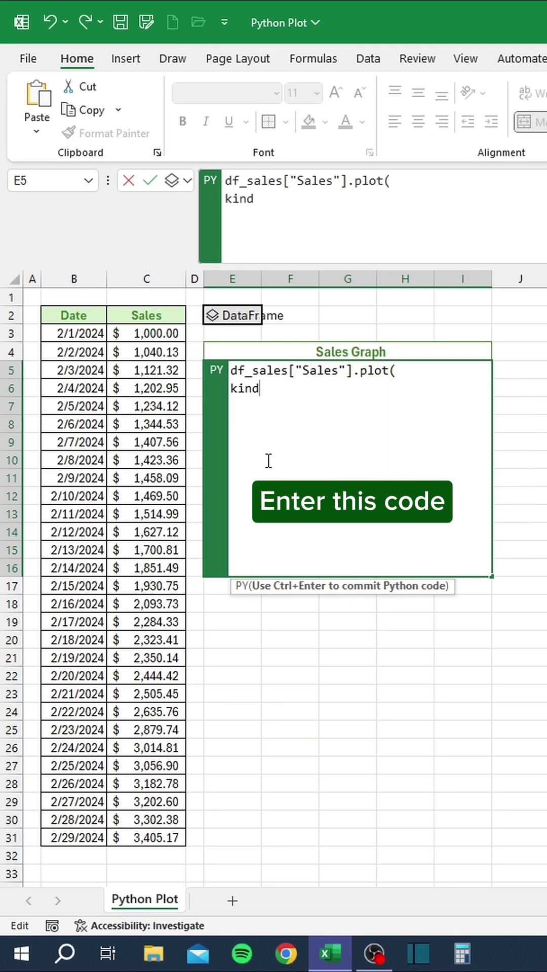
pyautogui.write('="line",')
pyautogui.press('Return')
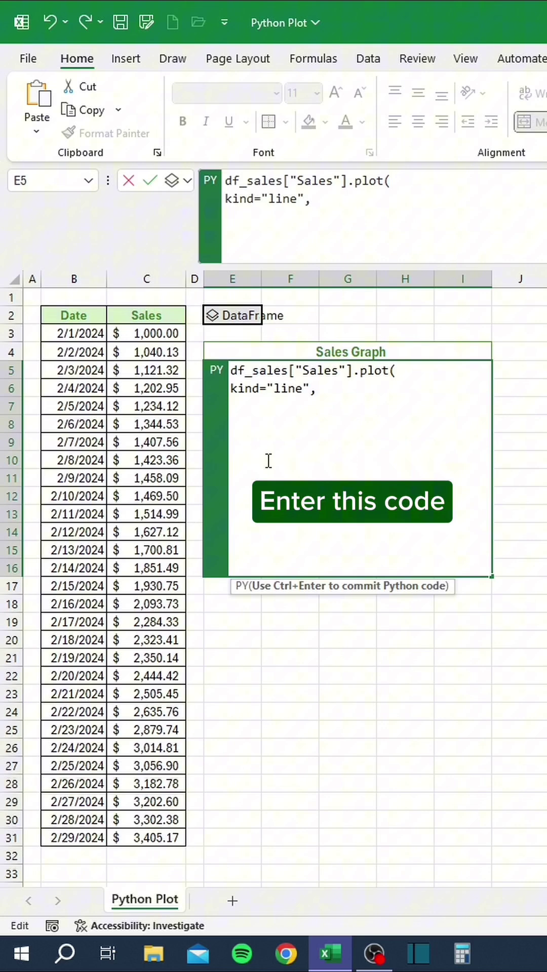
pyautogui.write('color="green", ')
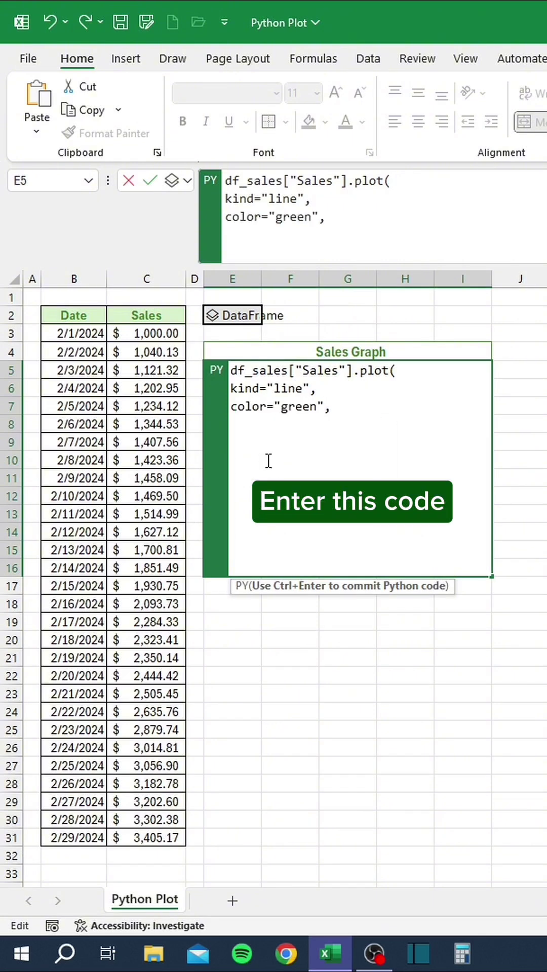
pyautogui.write('title="February 2024")')
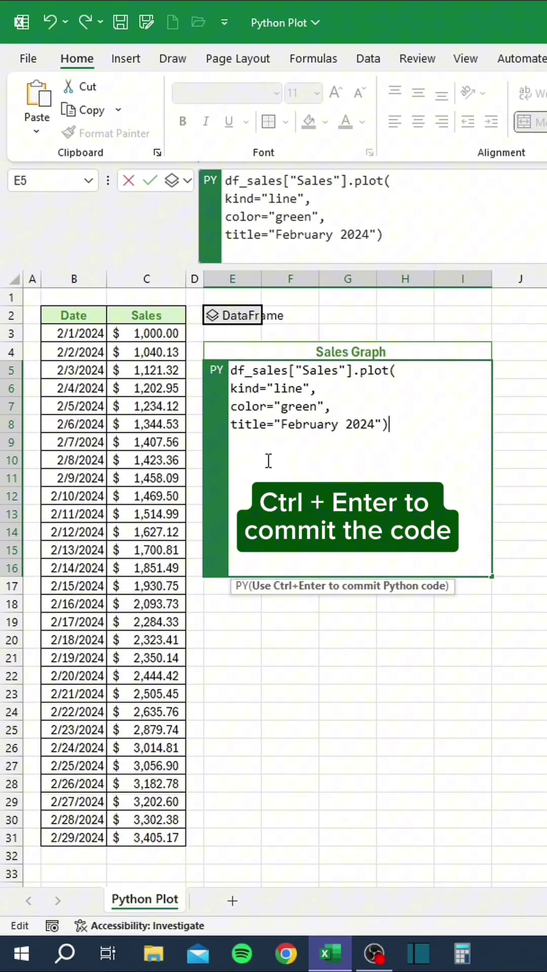
pyautogui.hotkey('ctrl', 'Return')
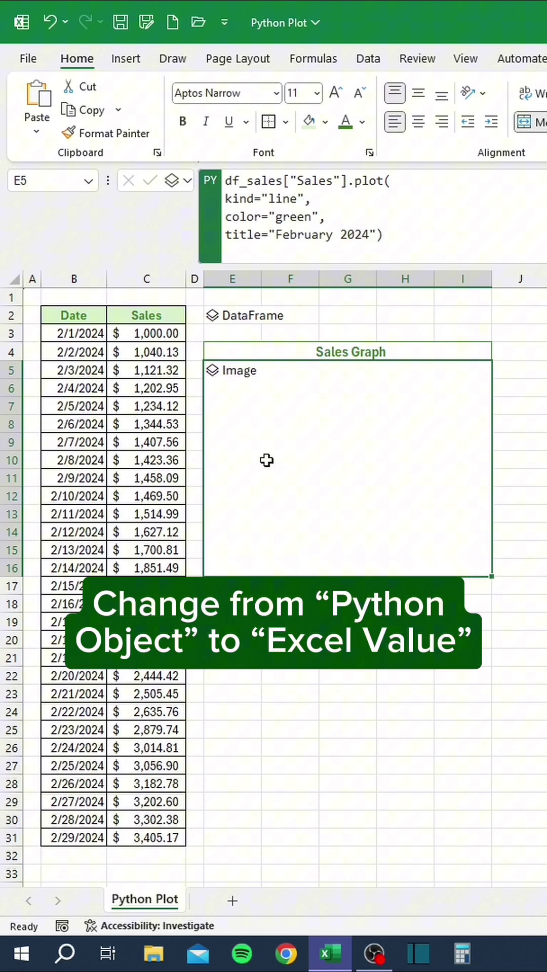
# - Set the E5 Python output to Excel Value so the chart displays
pyautogui.click(184, 179)
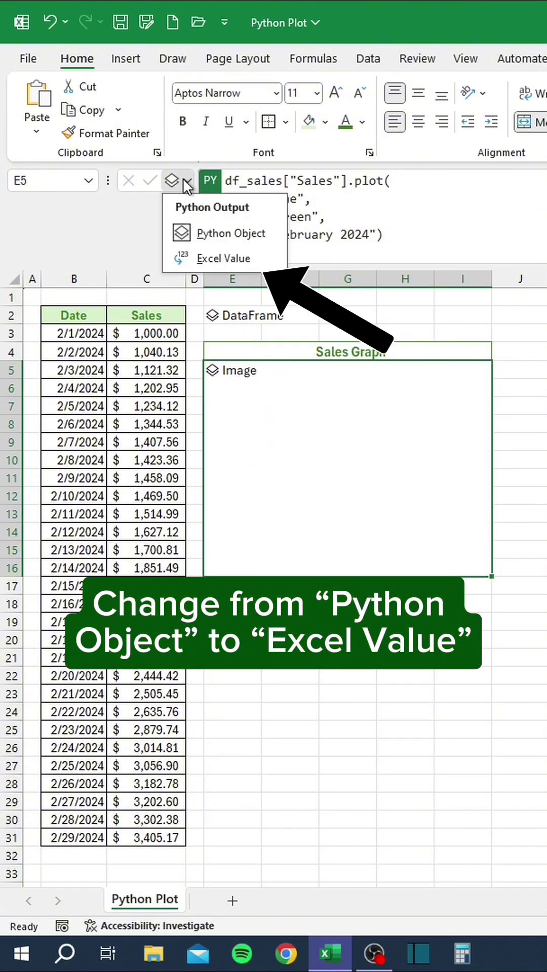
pyautogui.click(199, 260)
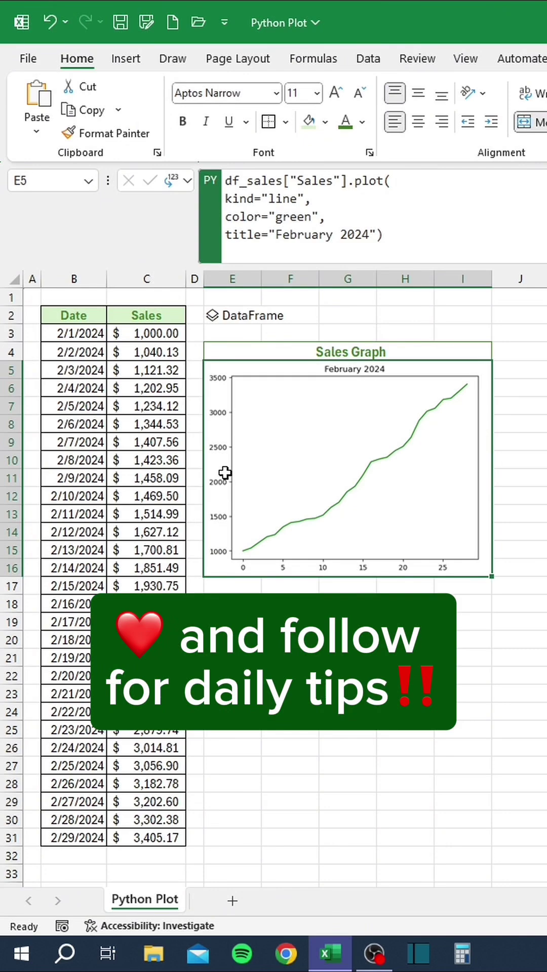
pyautogui.click(232, 604)
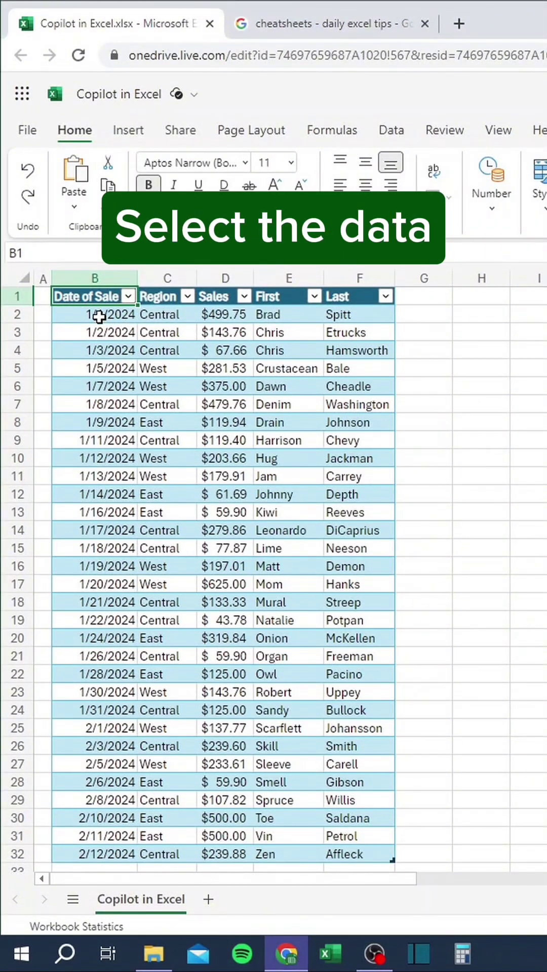
# - Ask Copilot to combine first and last names, insert the Full Name column, and highlight the top salesperson
pyautogui.moveTo(99, 301); pyautogui.dragTo(342, 846)
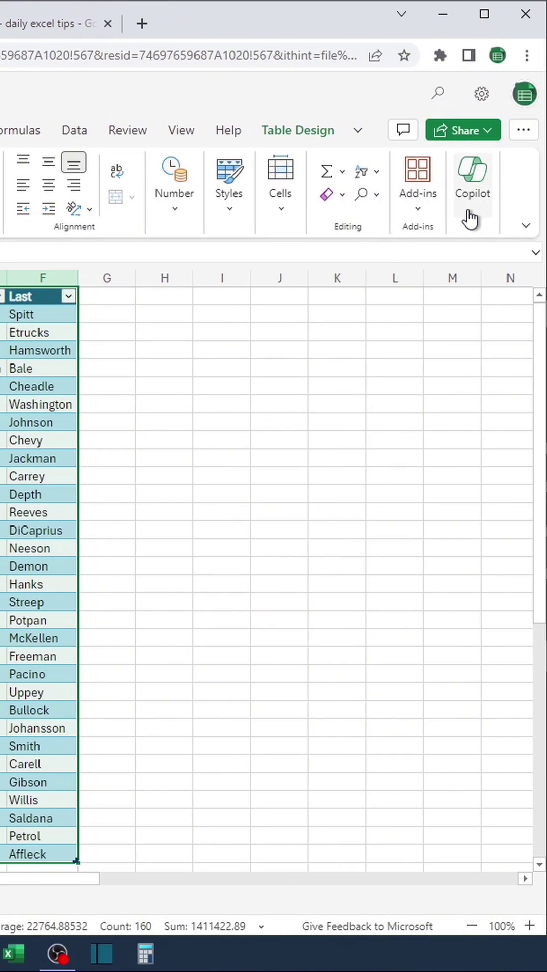
pyautogui.click(471, 219)
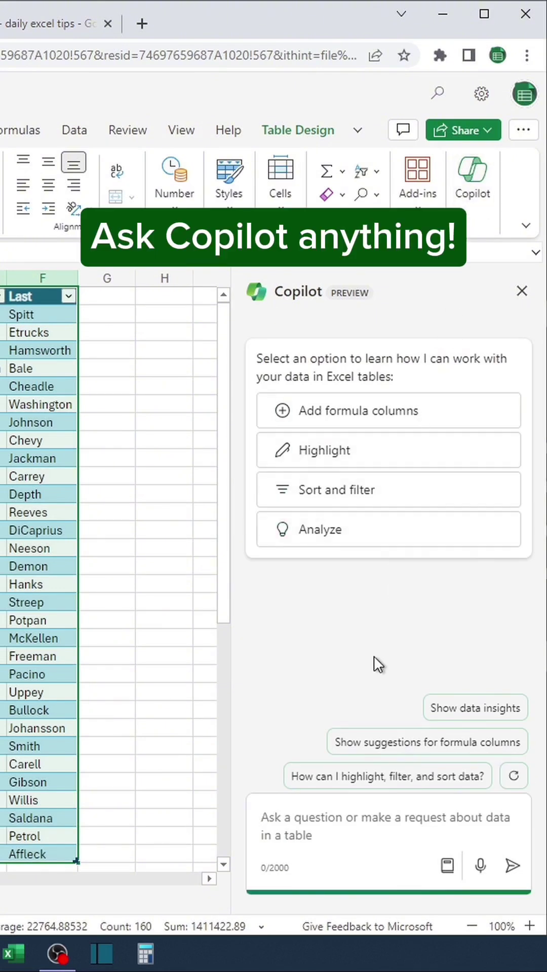
pyautogui.click(360, 855)
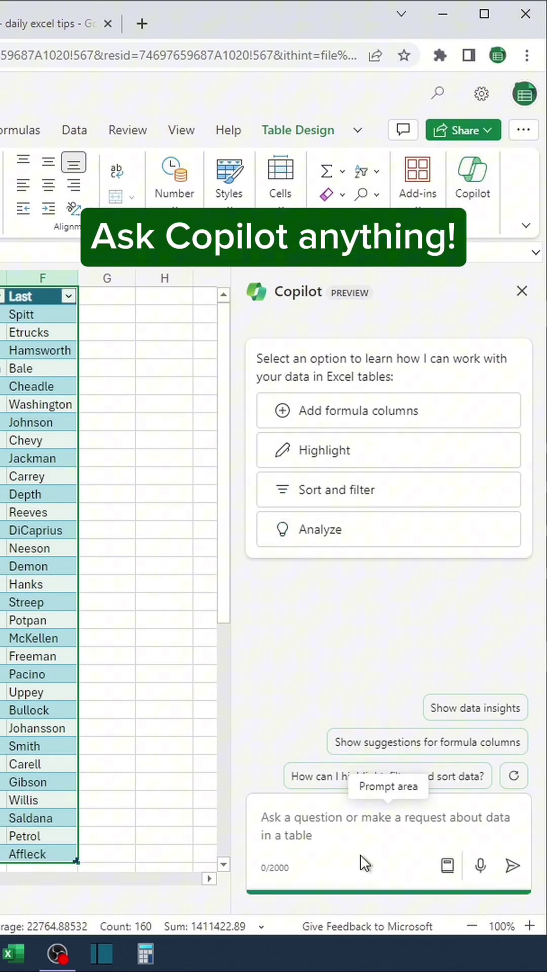
pyautogui.write('Combine the first ')
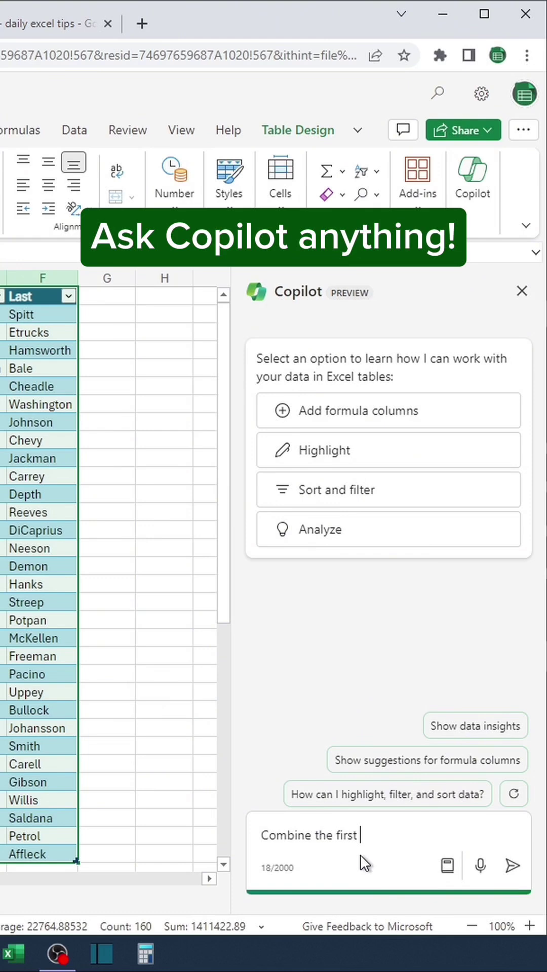
pyautogui.write('and last names')
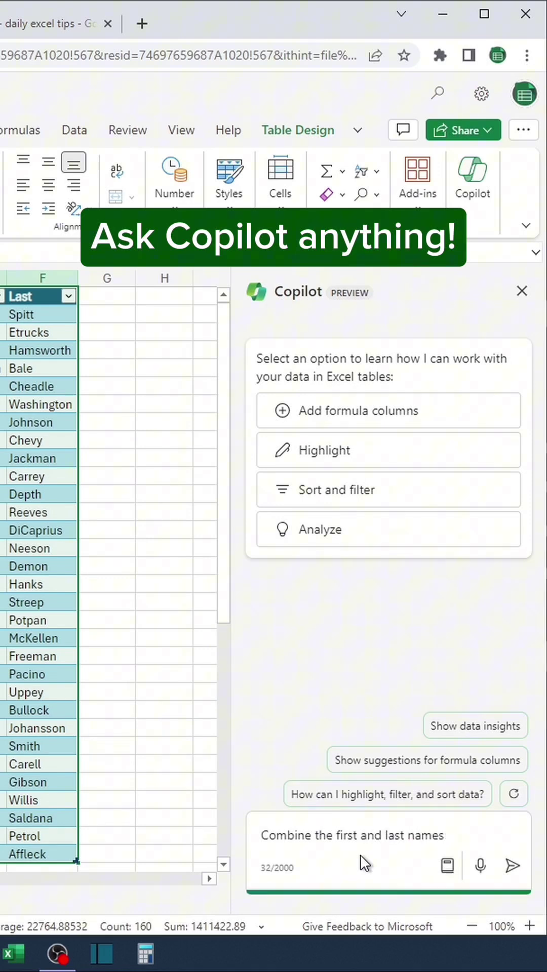
pyautogui.press('Return')
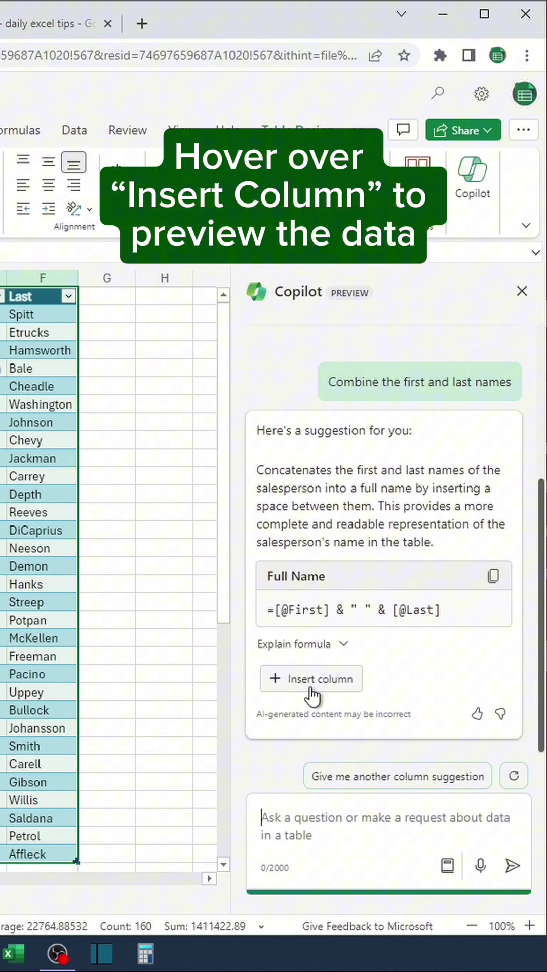
pyautogui.moveTo(313, 690)
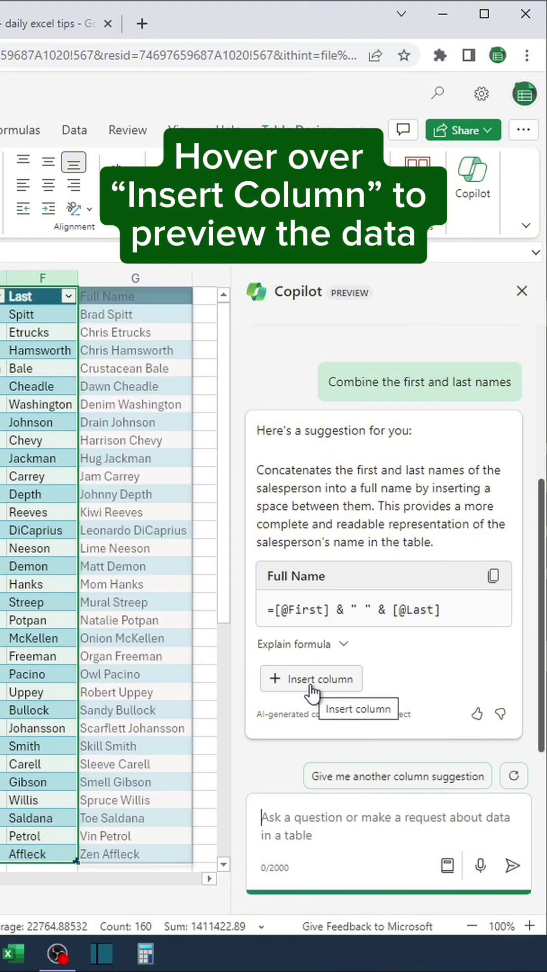
pyautogui.click(311, 683)
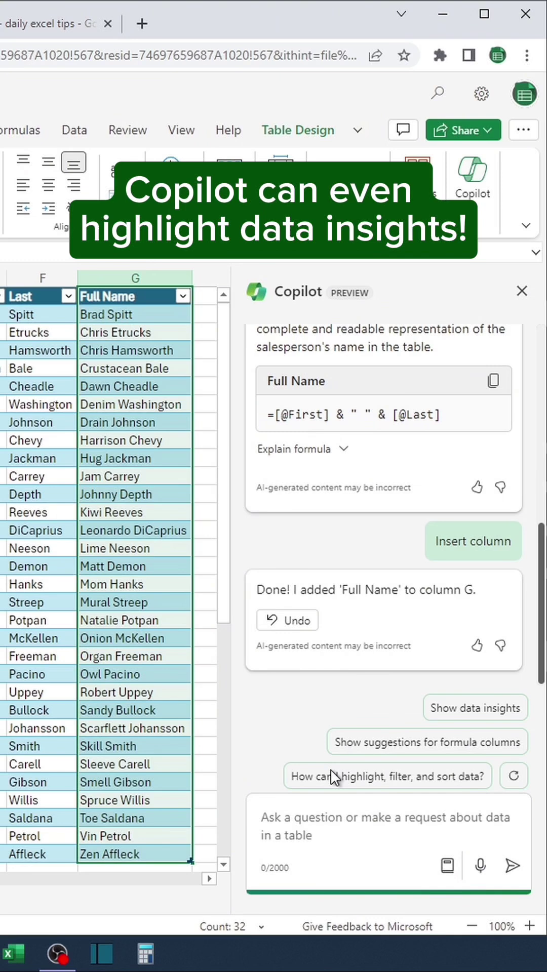
pyautogui.write('H')
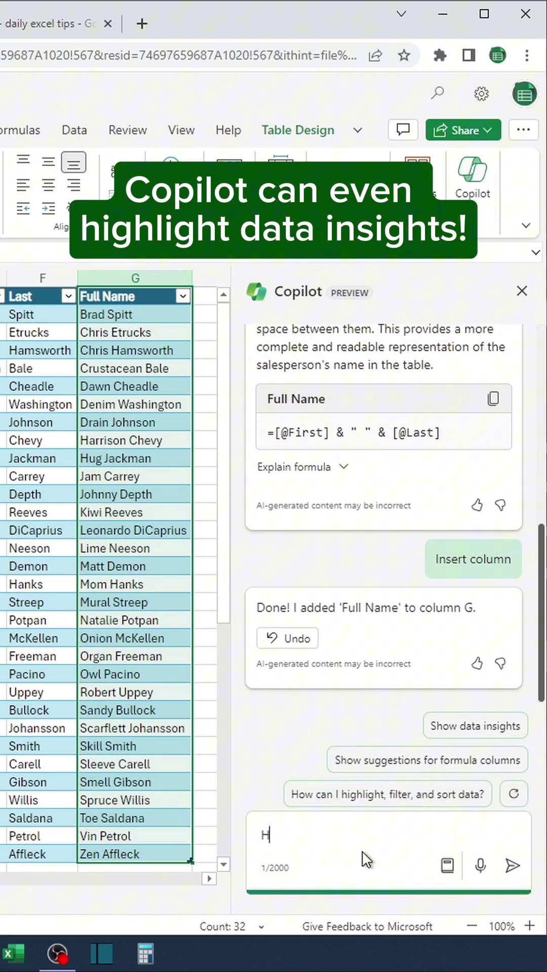
pyautogui.write('ighlight the salesperson with the highest sales')
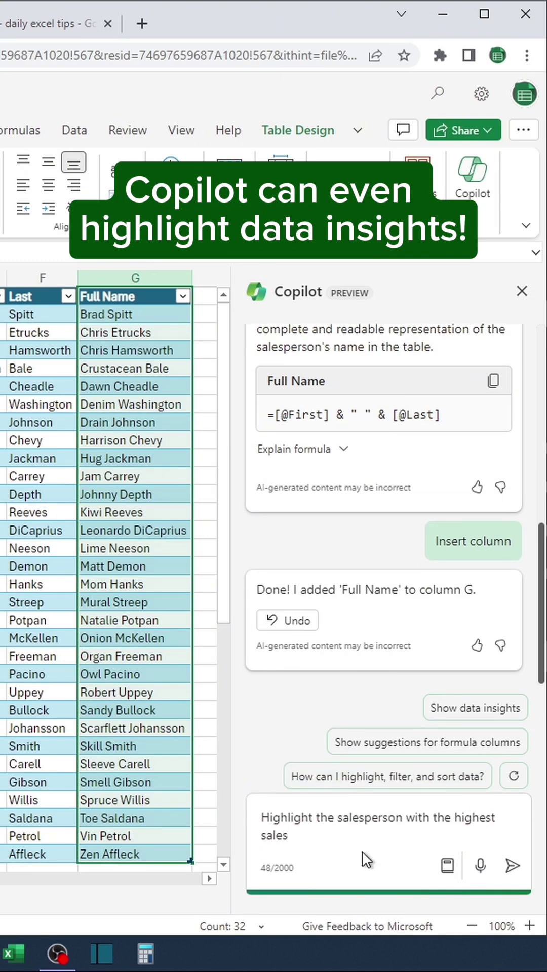
pyautogui.press('Return')
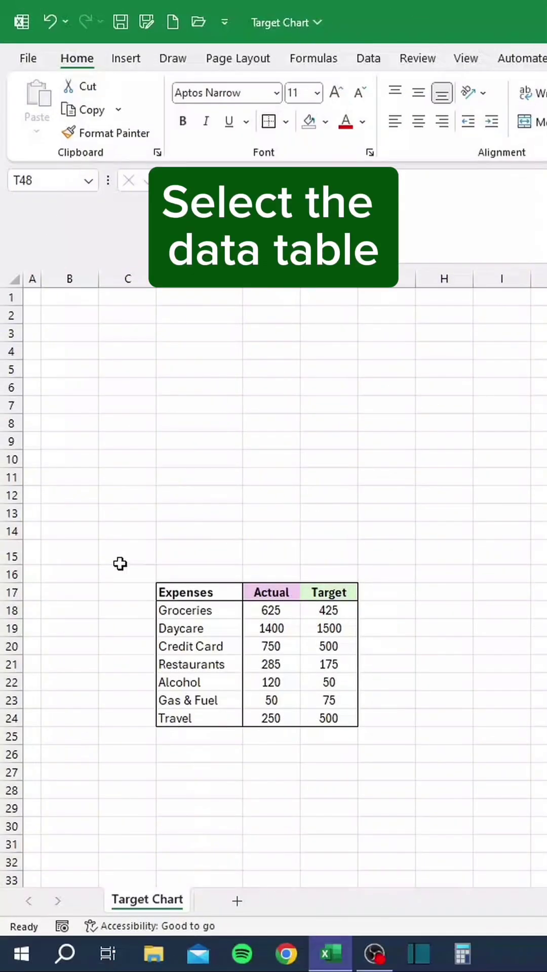
# - Chart the Expenses table with Alt+F1, move it above the table, and delete its title and gridlines
pyautogui.moveTo(196, 590); pyautogui.dragTo(324, 724)
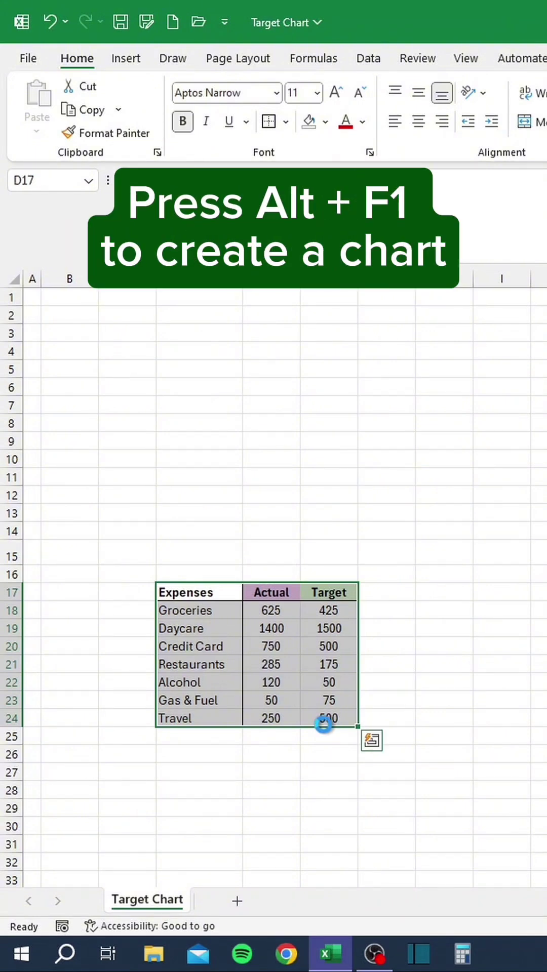
pyautogui.hotkey('alt', 'F1')
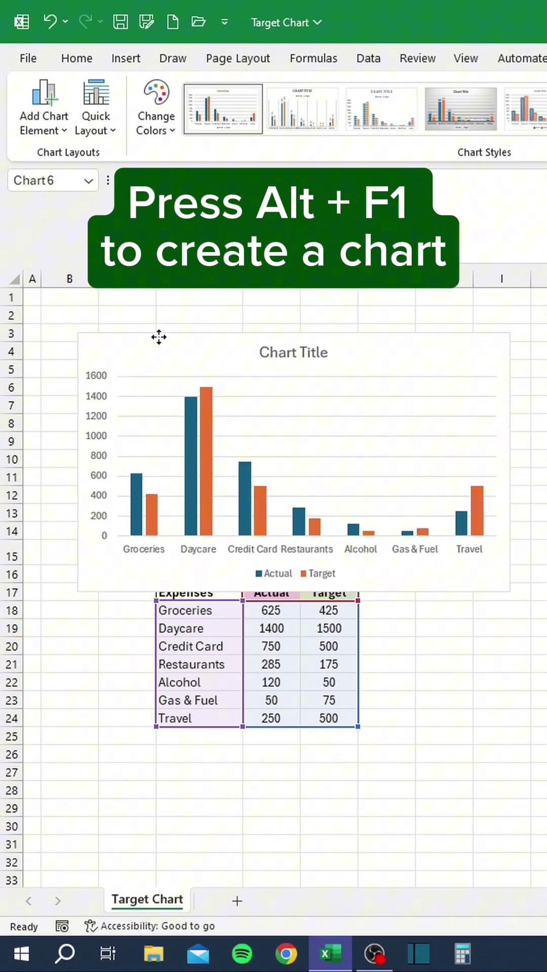
pyautogui.moveTo(157, 337); pyautogui.dragTo(130, 315)
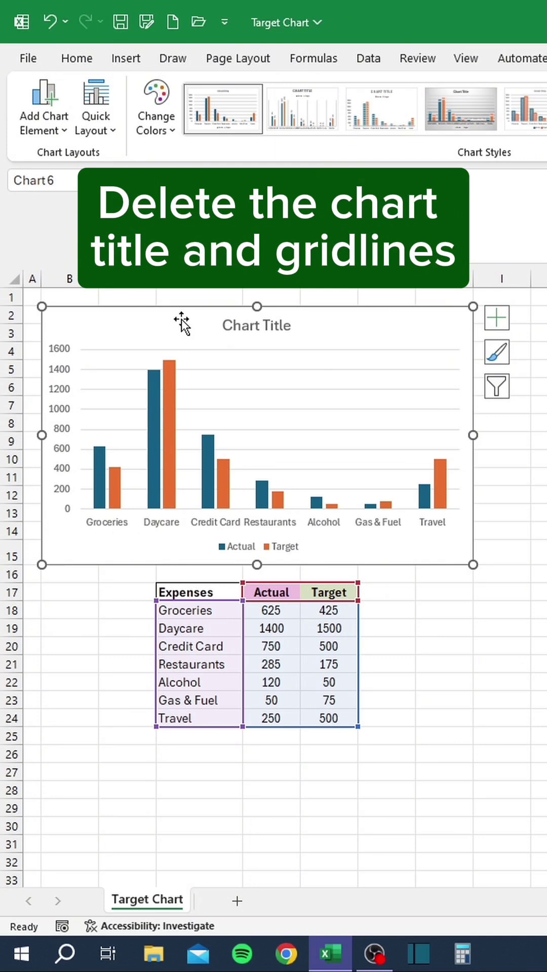
pyautogui.click(228, 325)
pyautogui.press('Delete')
pyautogui.press('Delete')
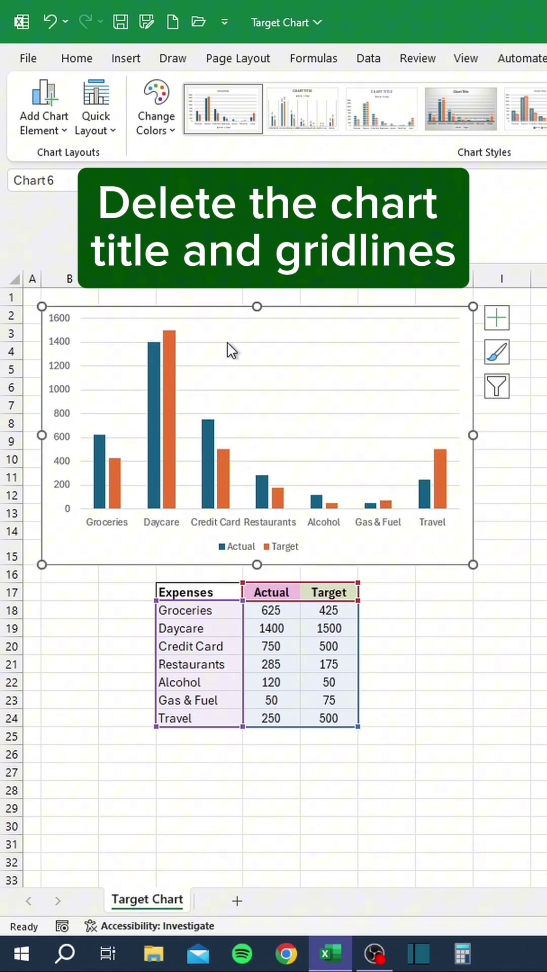
pyautogui.click(226, 345)
pyautogui.press('Delete')
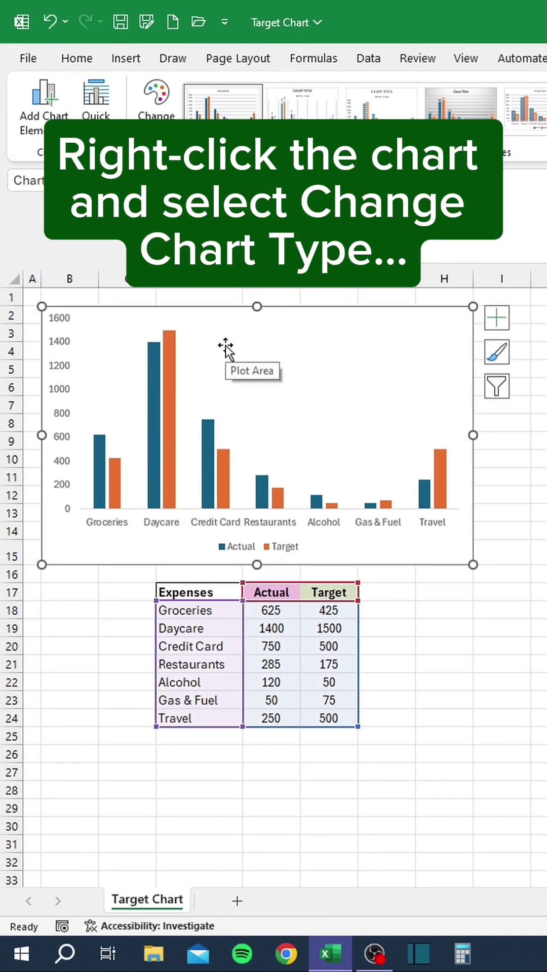
# - Change the chart to a Combo with Actual as Clustered Column and Target as Line
pyautogui.rightClick(226, 347)
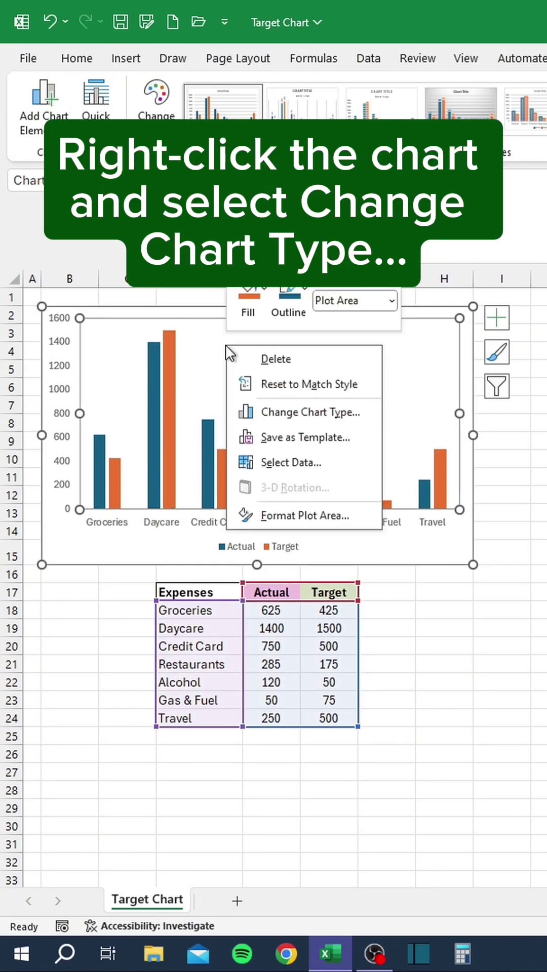
pyautogui.click(271, 412)
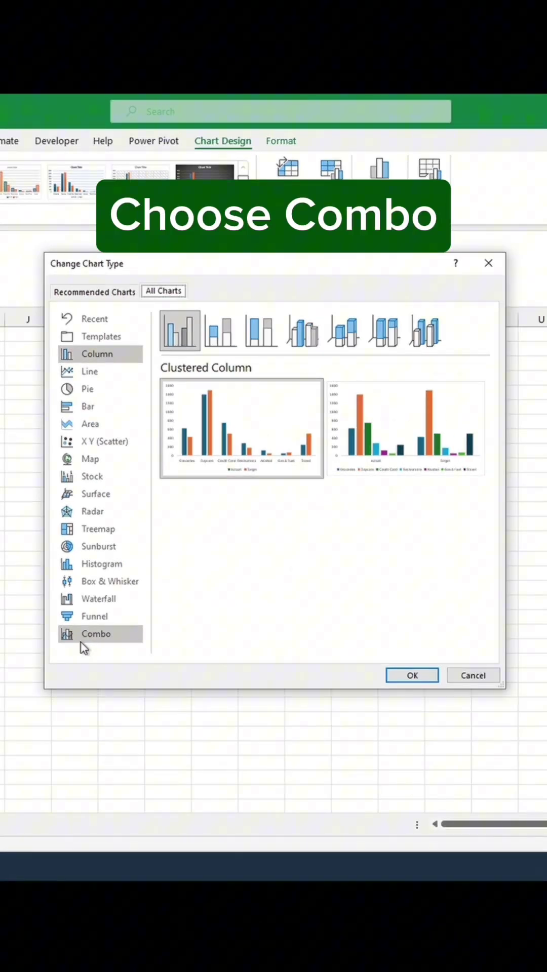
pyautogui.click(81, 642)
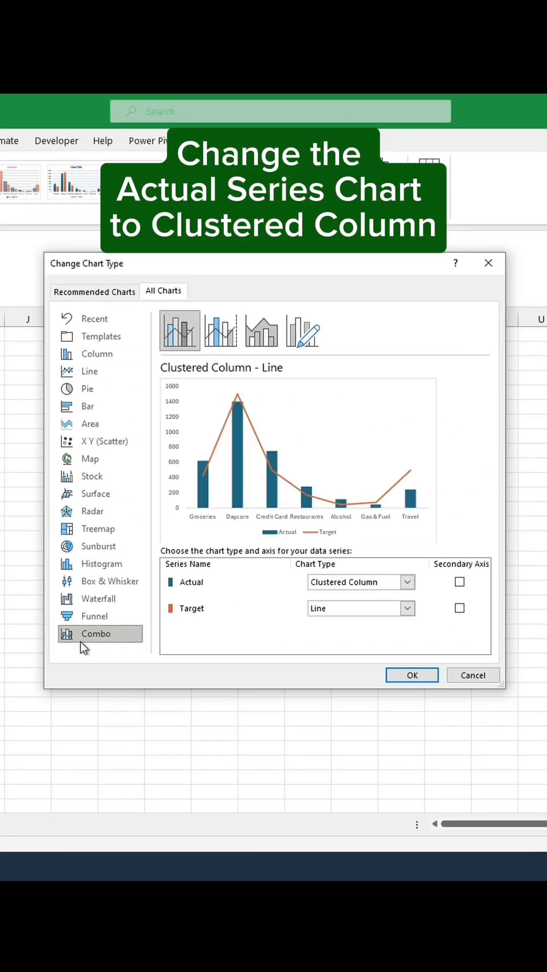
pyautogui.click(316, 595)
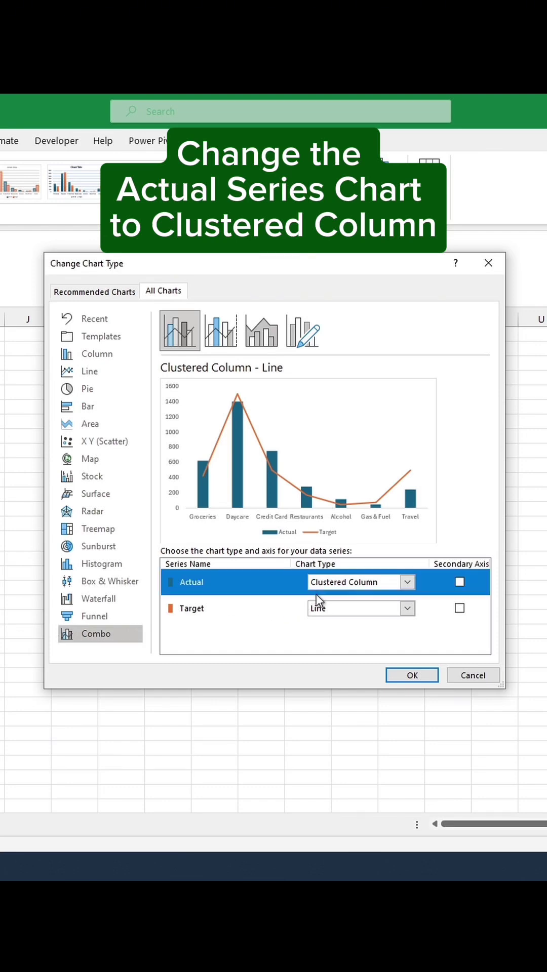
pyautogui.click(311, 620)
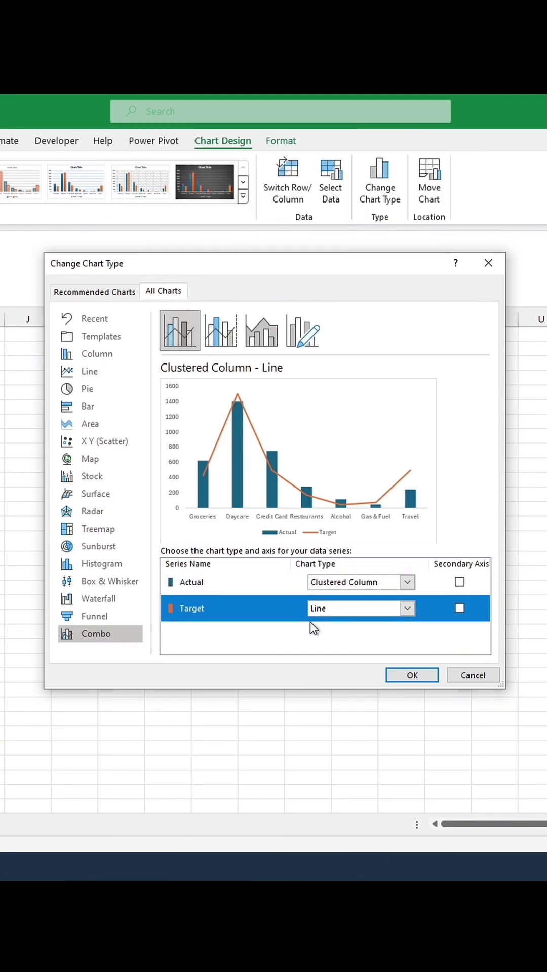
pyautogui.click(411, 675)
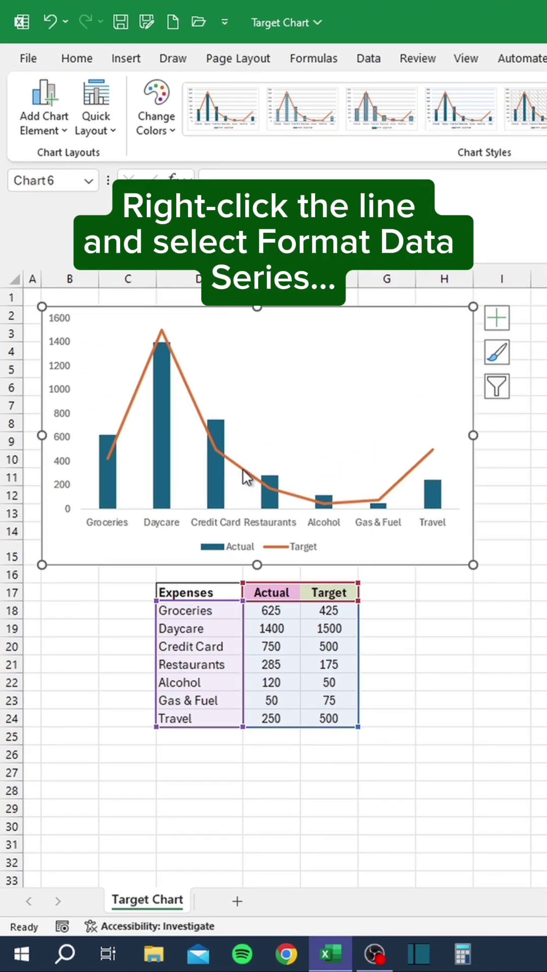
# - Set the Target series line to No line
pyautogui.rightClick(203, 470)
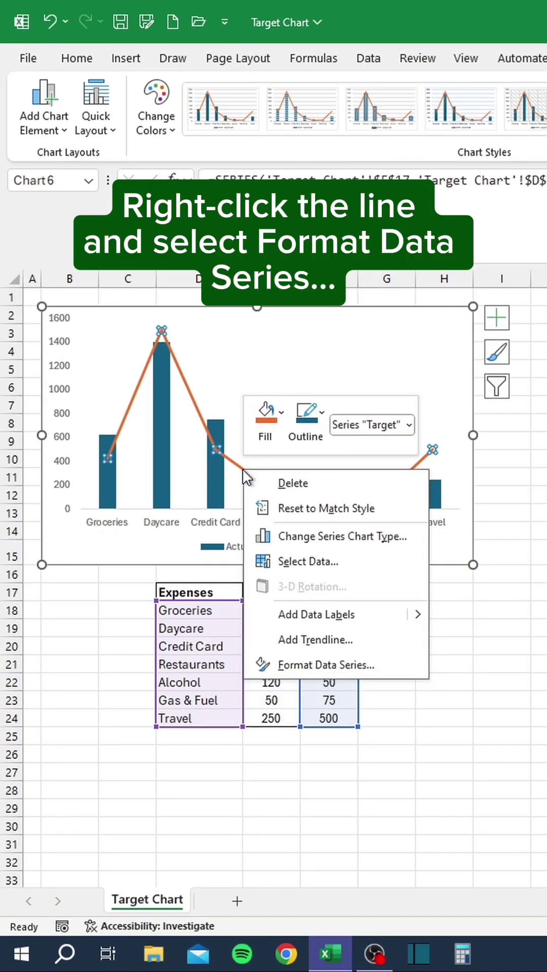
pyautogui.click(300, 667)
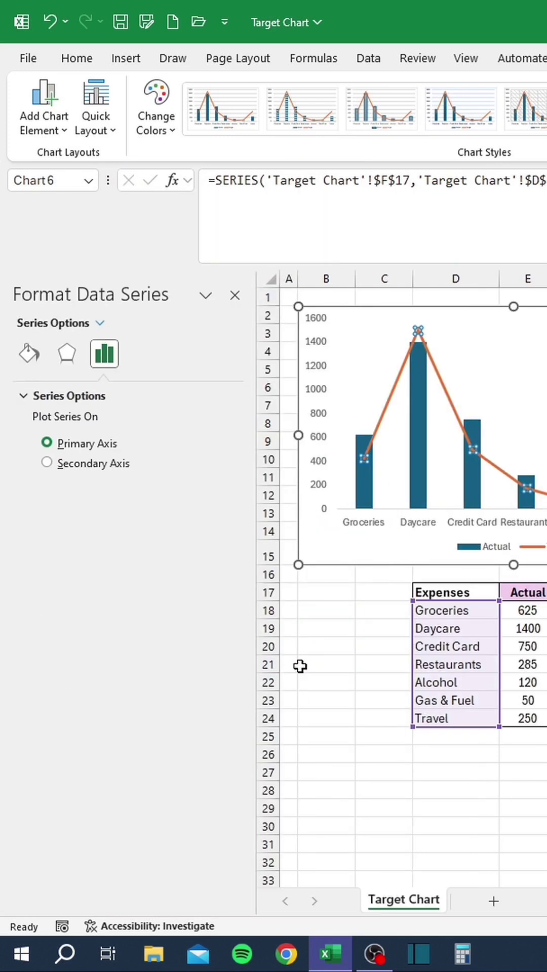
pyautogui.click(35, 362)
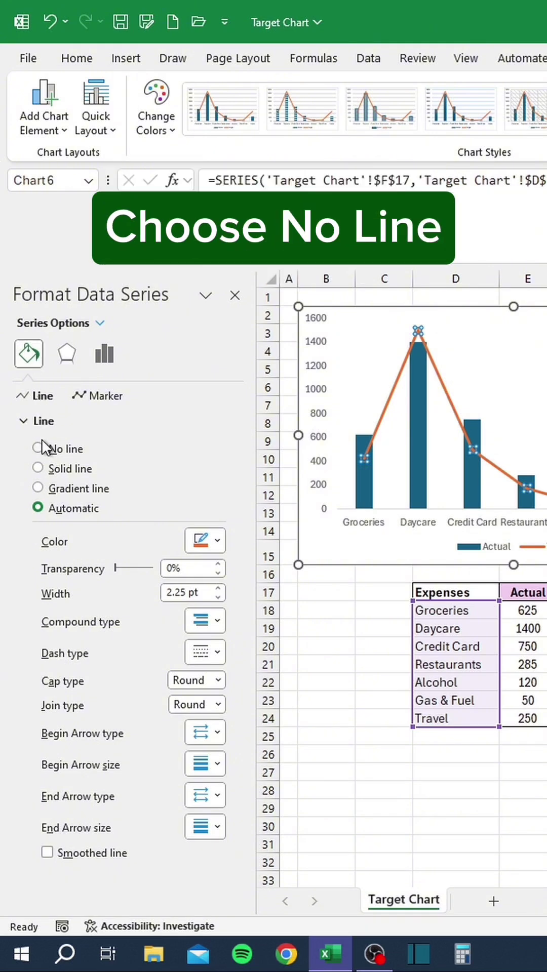
pyautogui.click(41, 446)
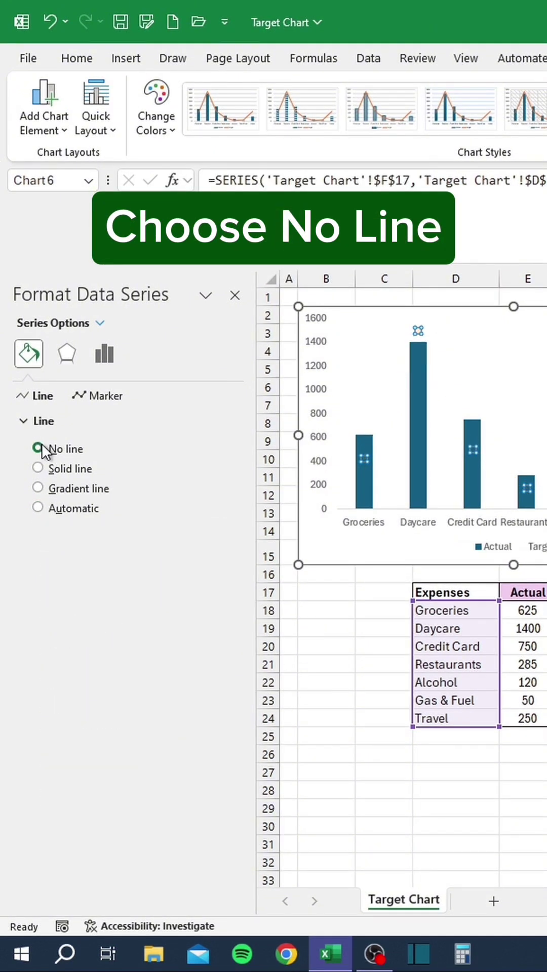
# - Give the Target series built-in dash markers at size 30
pyautogui.click(83, 393)
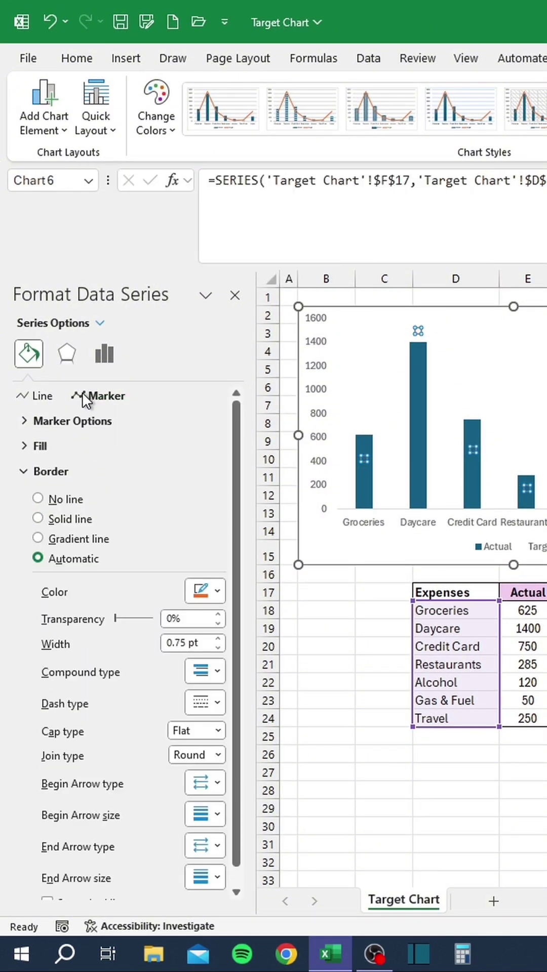
pyautogui.click(65, 422)
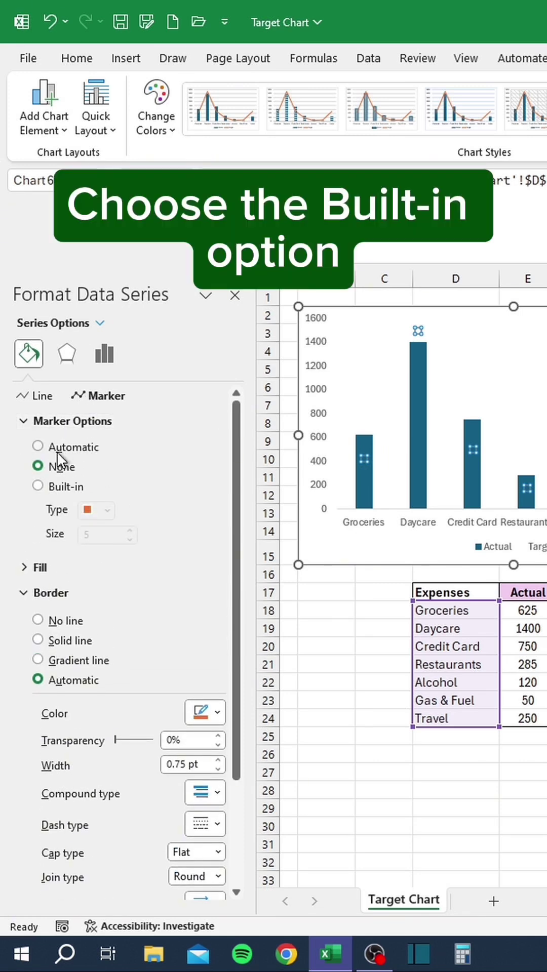
pyautogui.click(42, 488)
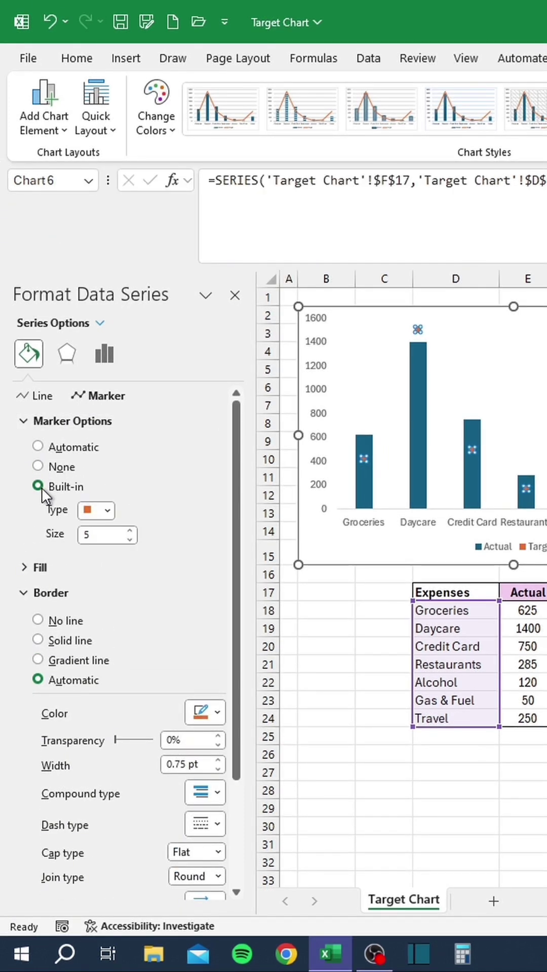
pyautogui.click(107, 511)
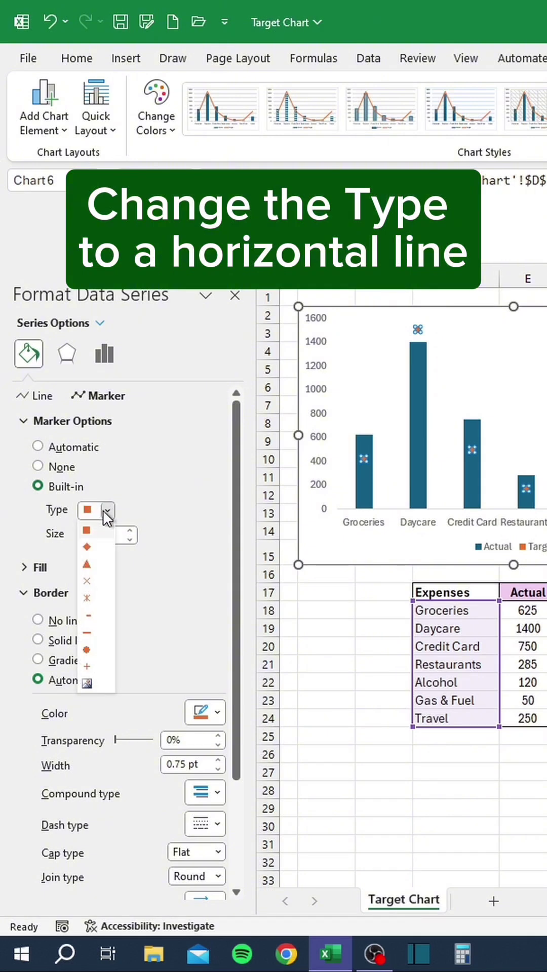
pyautogui.click(102, 631)
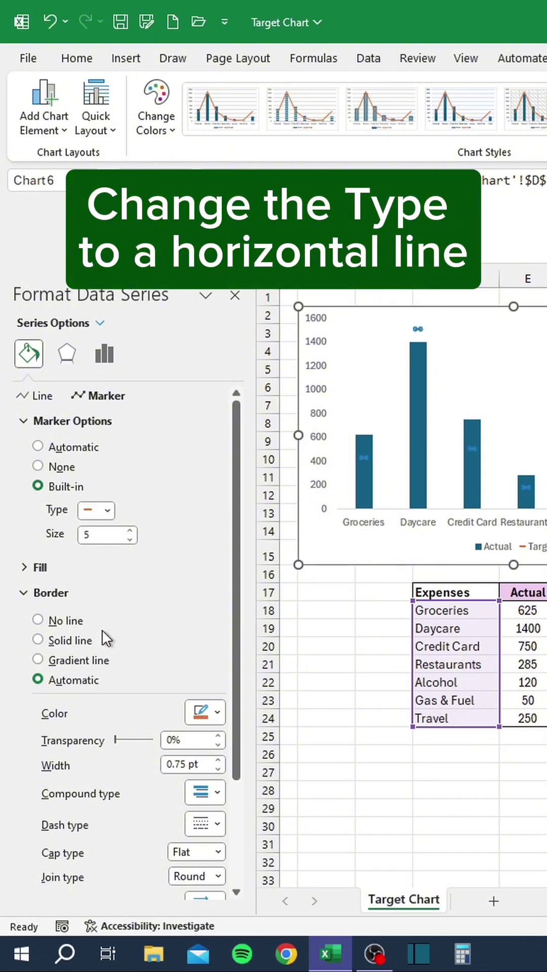
pyautogui.click(102, 534)
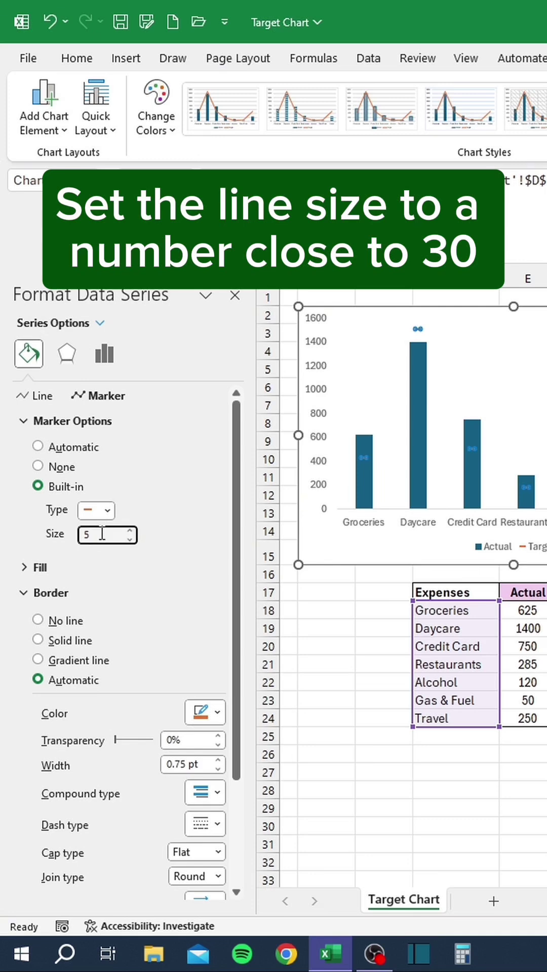
pyautogui.press('BackSpace')
pyautogui.write('30')
pyautogui.press('Return')
pyautogui.click(231, 296)
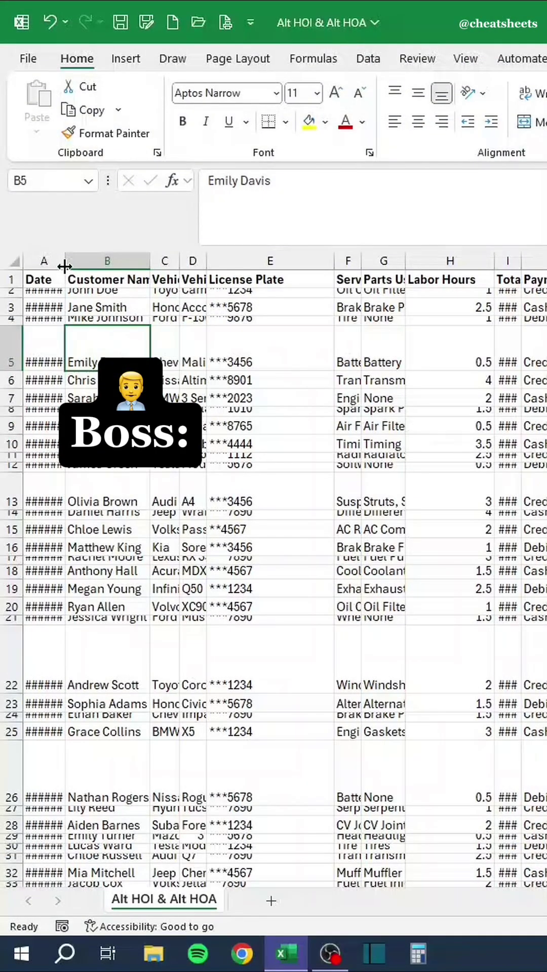
# - Manually widen the date and Customer Name columns and a row, then undo the changes
pyautogui.moveTo(61, 256); pyautogui.dragTo(102, 256)
pyautogui.moveTo(188, 261); pyautogui.dragTo(216, 260)
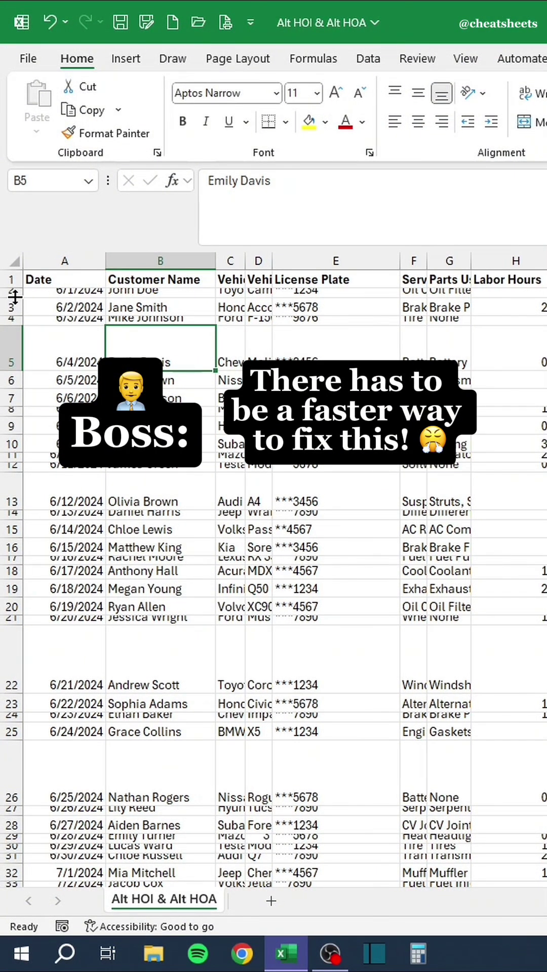
pyautogui.moveTo(12, 298); pyautogui.dragTo(13, 352)
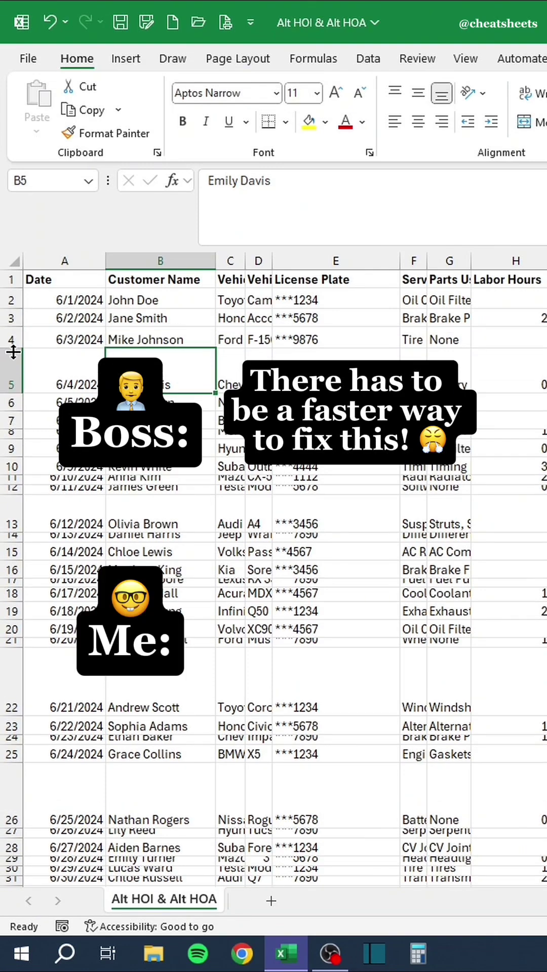
pyautogui.hotkey('ctrl', 'z')
pyautogui.hotkey('ctrl', 'z')
pyautogui.hotkey('ctrl', 'z')
pyautogui.hotkey('ctrl', 'z')
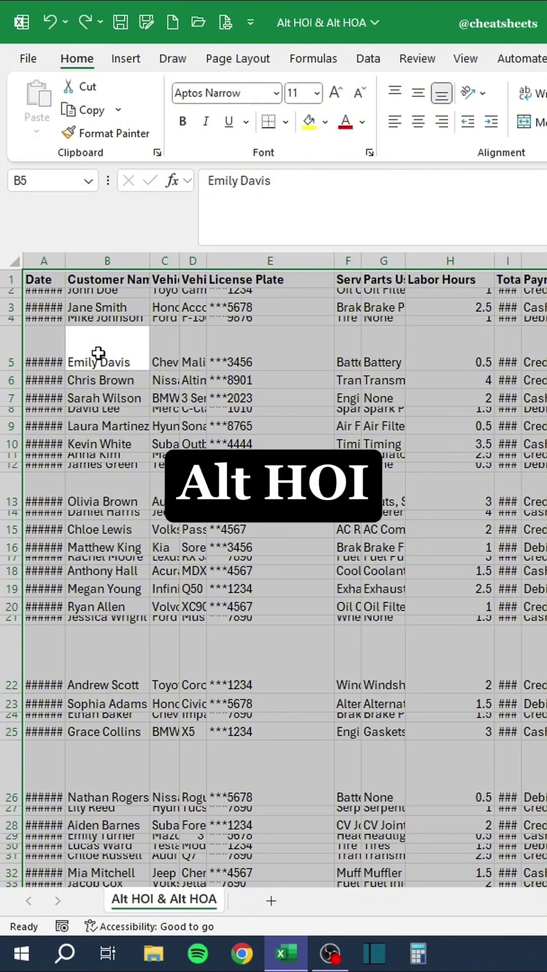
# - Auto-fit all column widths with Alt H O I and all row heights with Alt H O A
pyautogui.hotkey('alt', 'h')
pyautogui.press('o')
pyautogui.press('i')
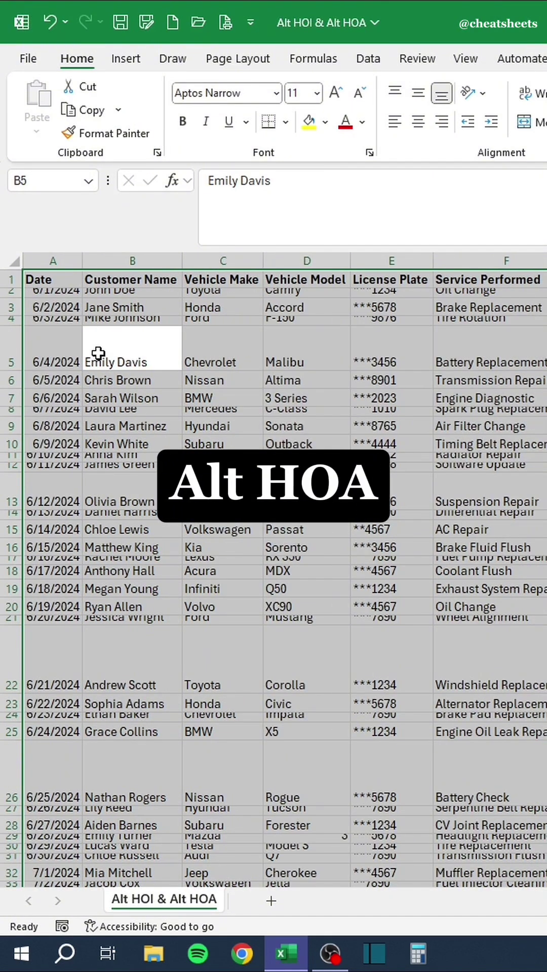
pyautogui.hotkey('alt', 'h')
pyautogui.press('o')
pyautogui.press('a')
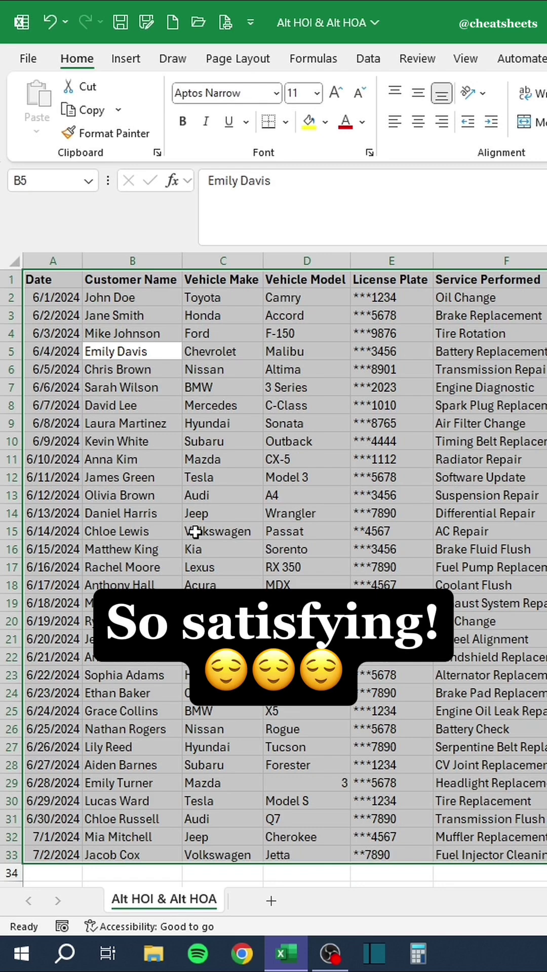
pyautogui.click(213, 603)
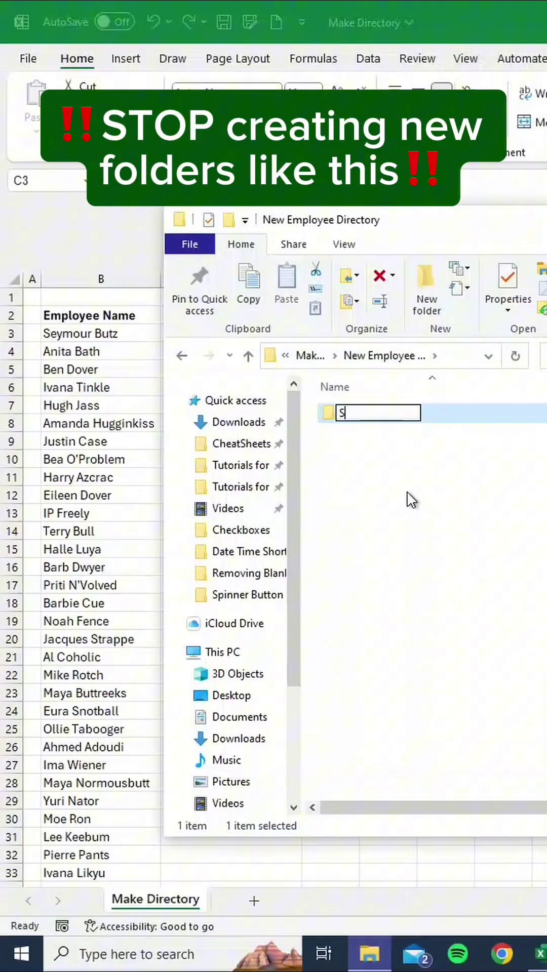
# - Create three new folders named after employees in File Explorer
pyautogui.write('eymour Butz')
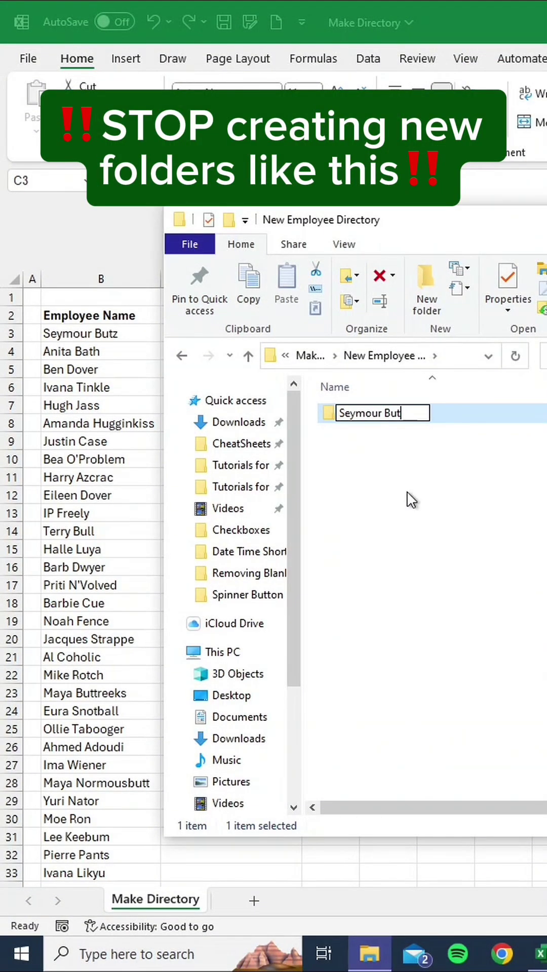
pyautogui.press('Return')
pyautogui.hotkey('ctrl', 'shift', 'n')
pyautogui.write('Anita Bath')
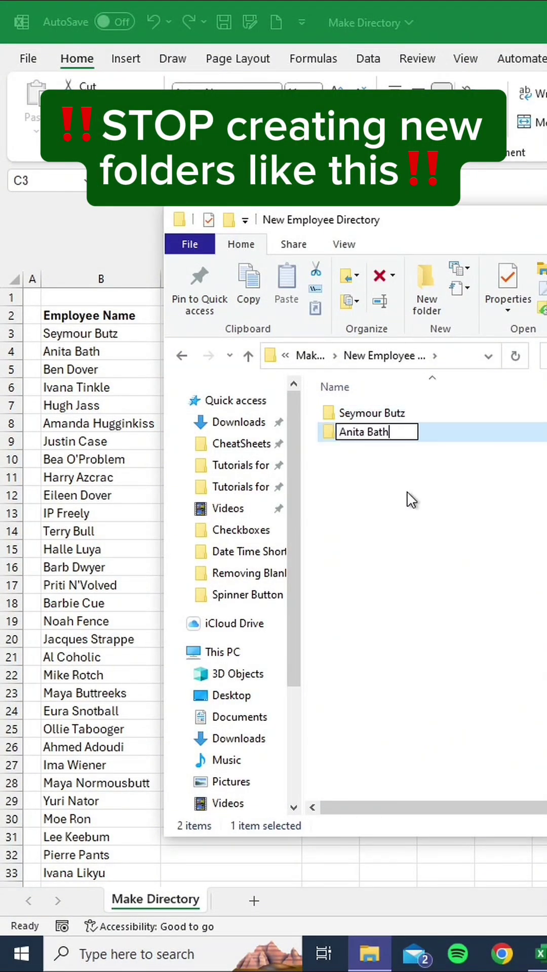
pyautogui.press('Return')
pyautogui.hotkey('ctrl', 'shift', 'n')
pyautogui.write('Ben Dover')
pyautogui.press('Return')
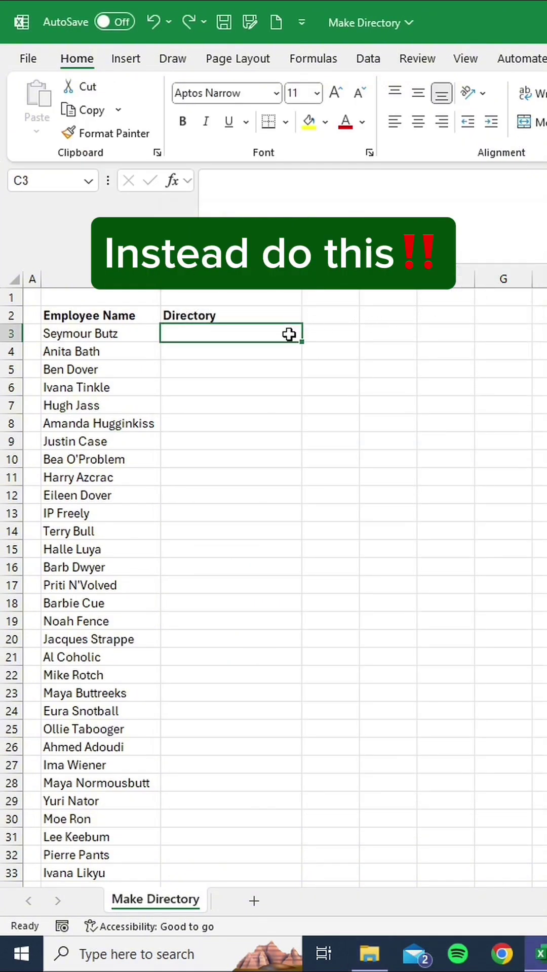
# - Enter the first MD First_Last command in C3, Flash Fill C3:C33, and copy it
pyautogui.write('MD Seymour')
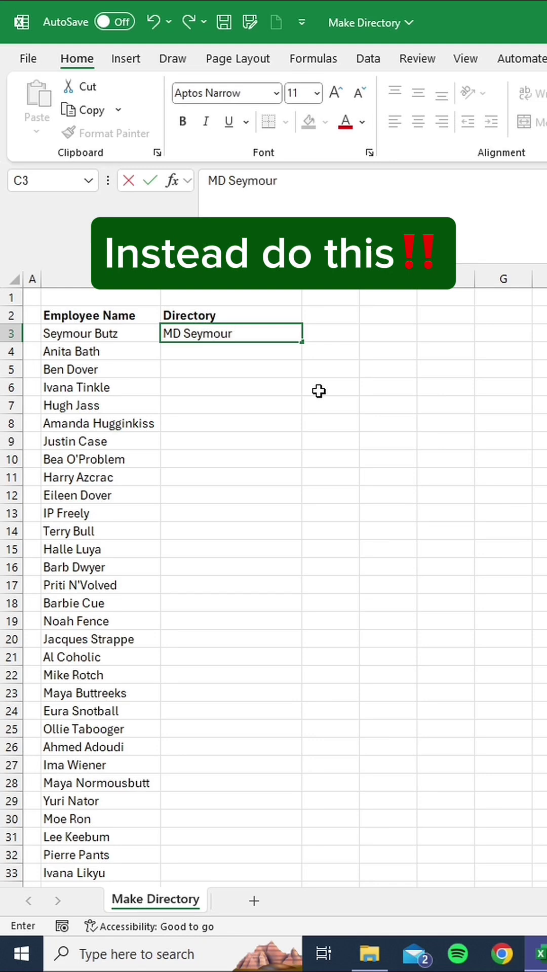
pyautogui.write('_Butz')
pyautogui.press('Return')
pyautogui.hotkey('ctrl', 'e')
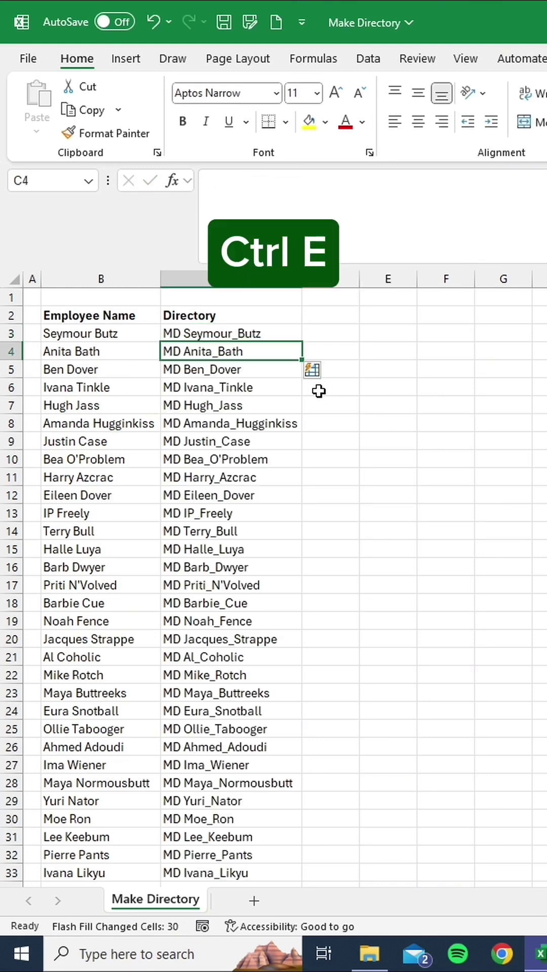
pyautogui.click(275, 333)
pyautogui.moveTo(274, 333); pyautogui.dragTo(255, 870)
pyautogui.hotkey('ctrl', 'c')
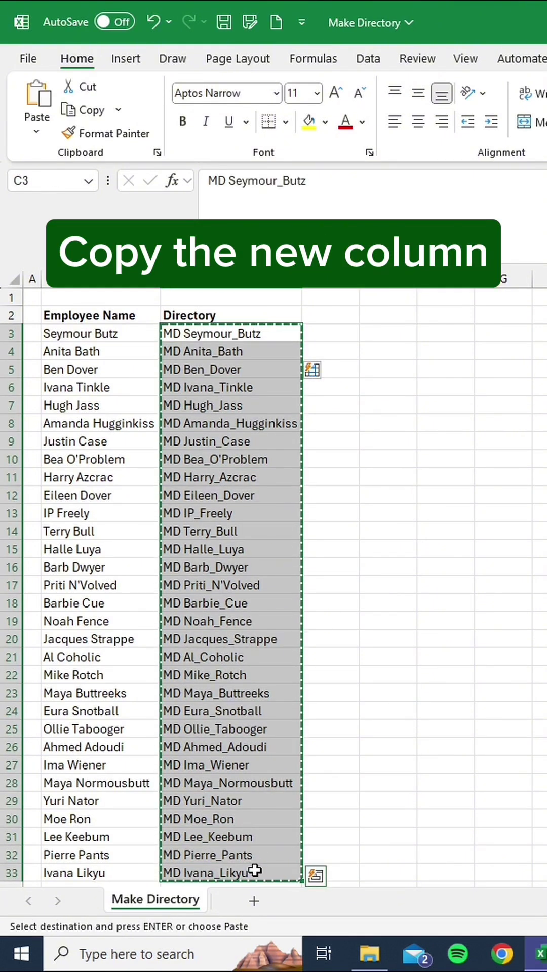
# - Open a new Notepad document and paste the copied MD commands
pyautogui.click(174, 955)
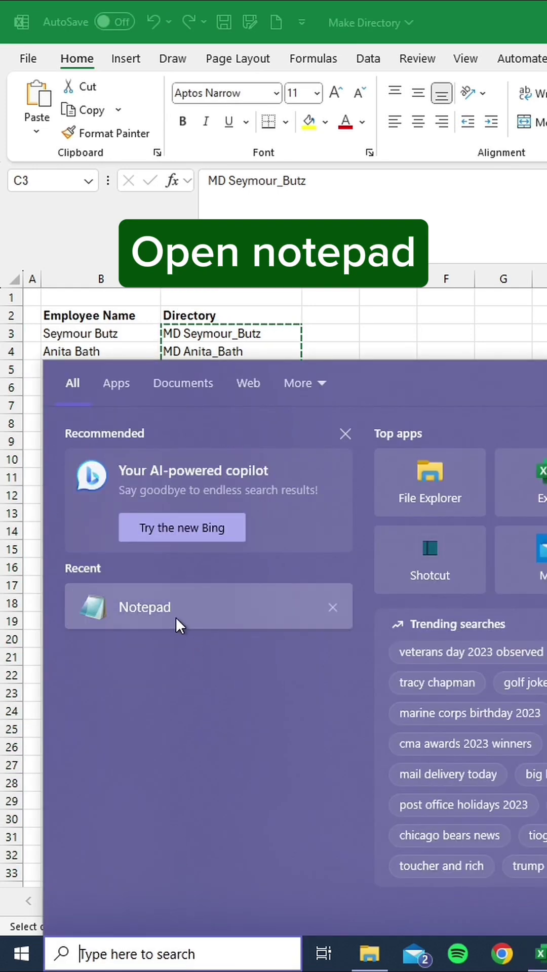
pyautogui.click(167, 613)
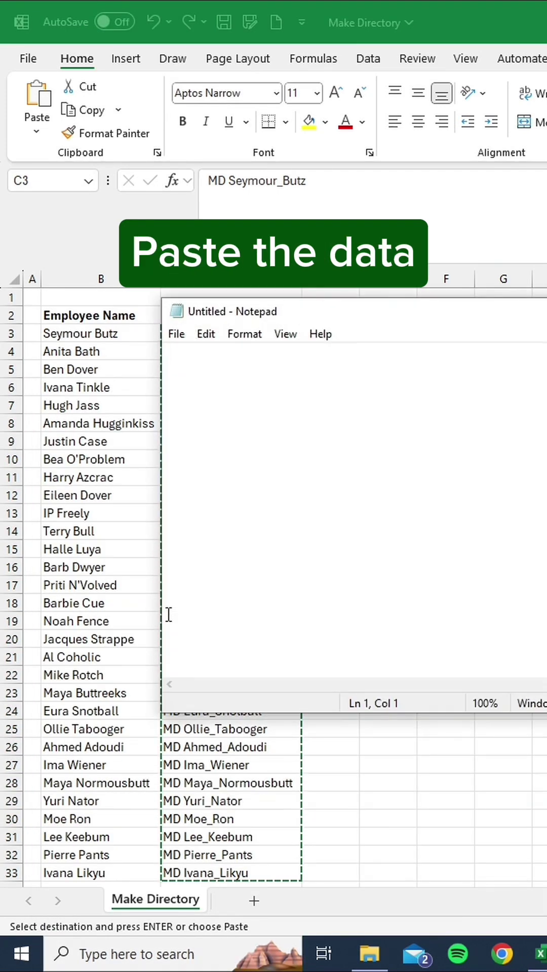
pyautogui.hotkey('ctrl', 'v')
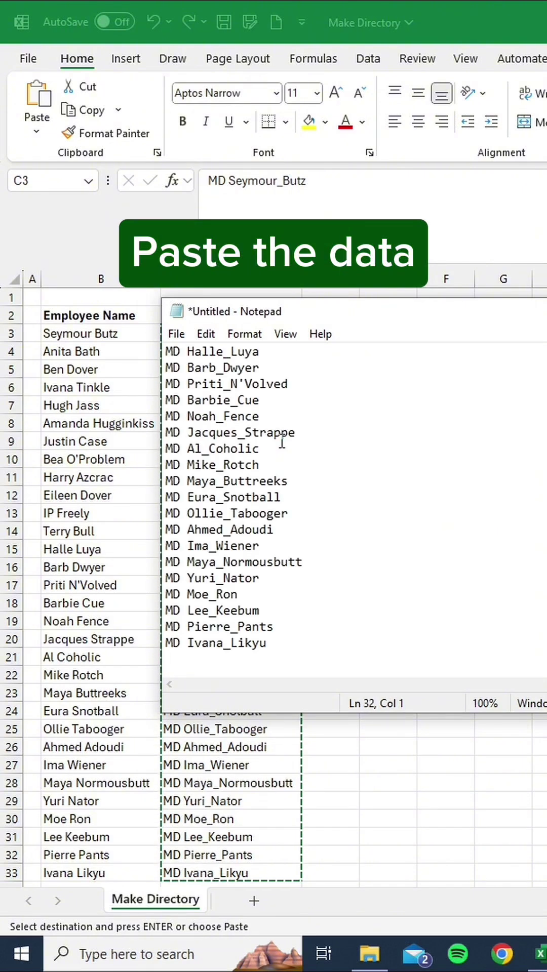
# - Save the Notepad file as 'New Employee Directory.bat'
pyautogui.click(176, 335)
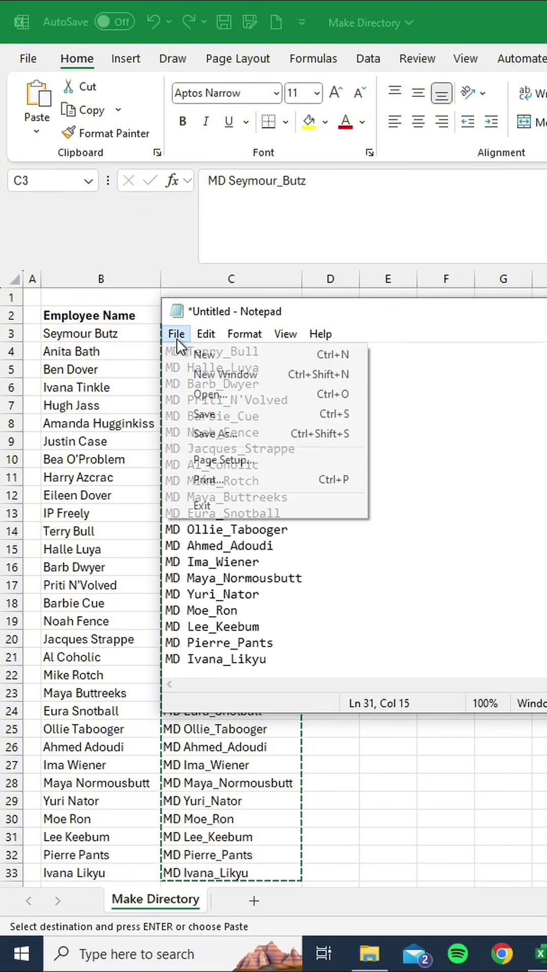
pyautogui.click(208, 429)
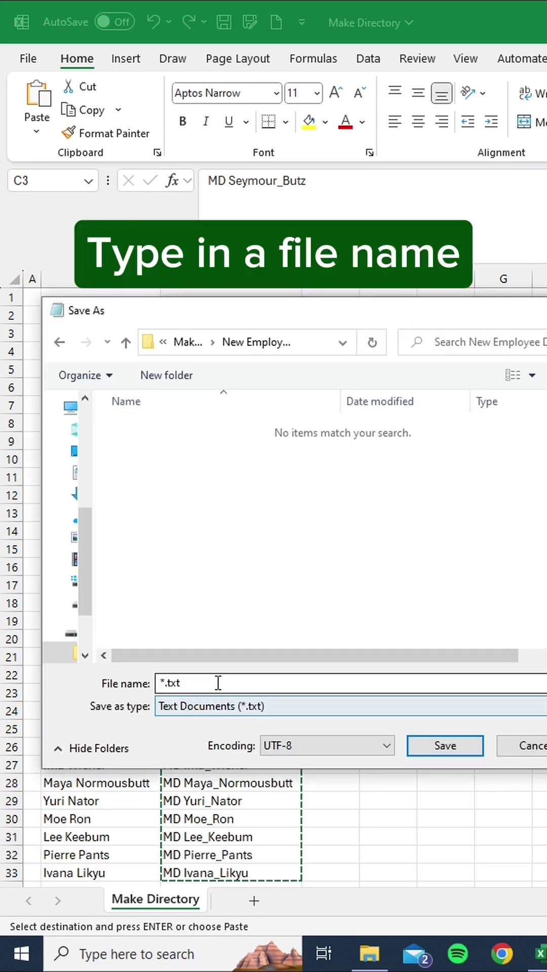
pyautogui.doubleClick(218, 683)
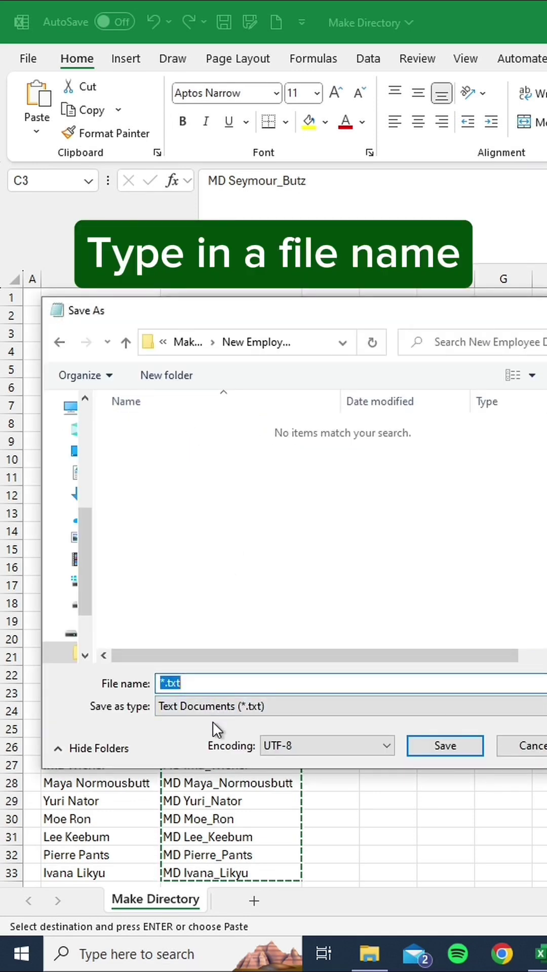
pyautogui.write('New Employe')
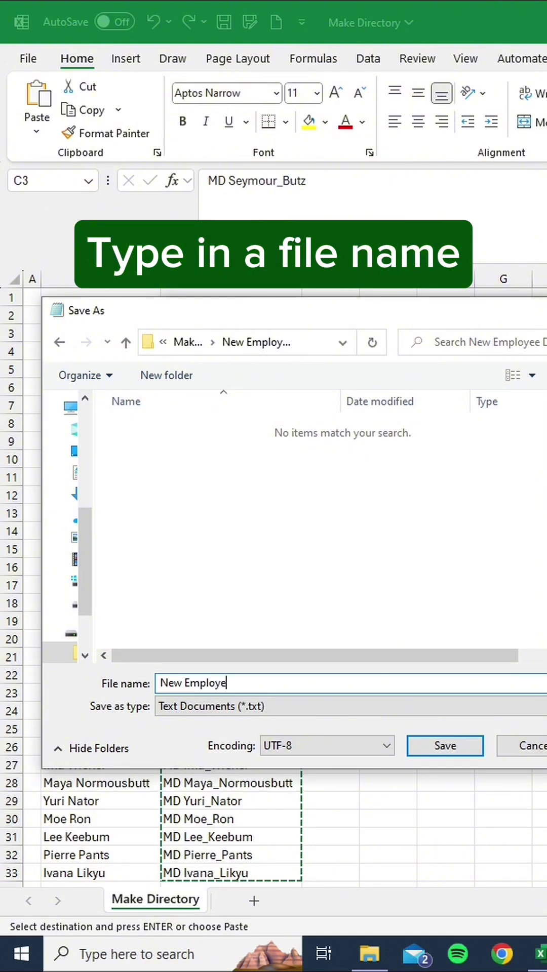
pyautogui.write('e Directo')
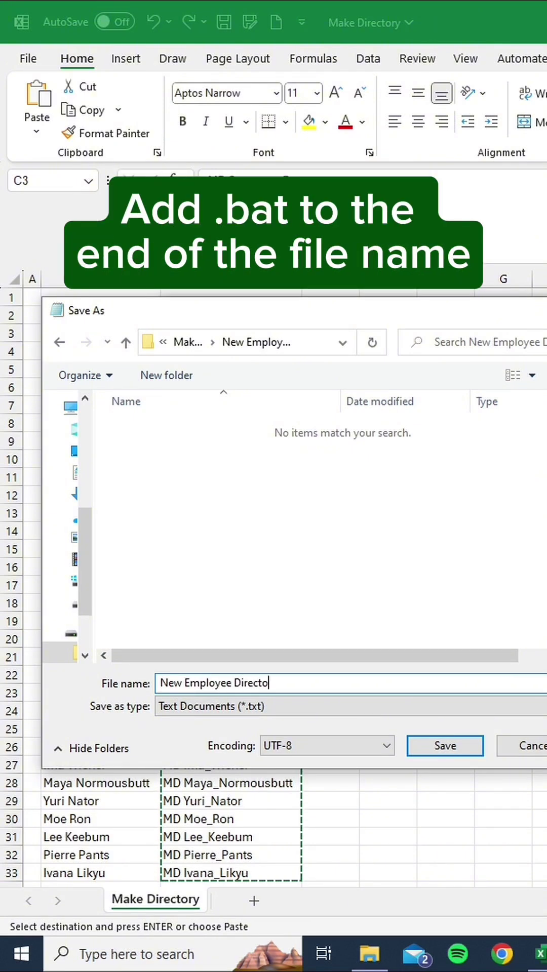
pyautogui.write('ry.bat')
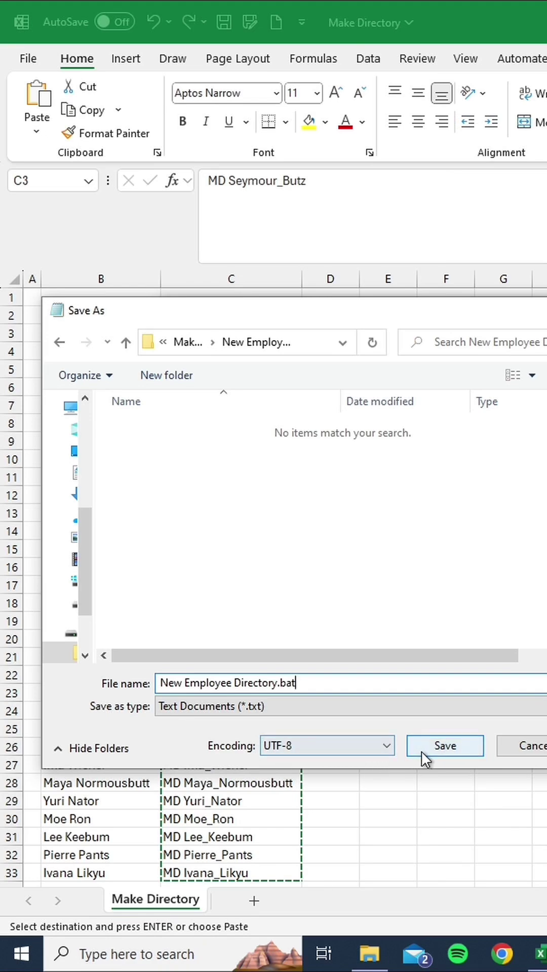
pyautogui.click(422, 752)
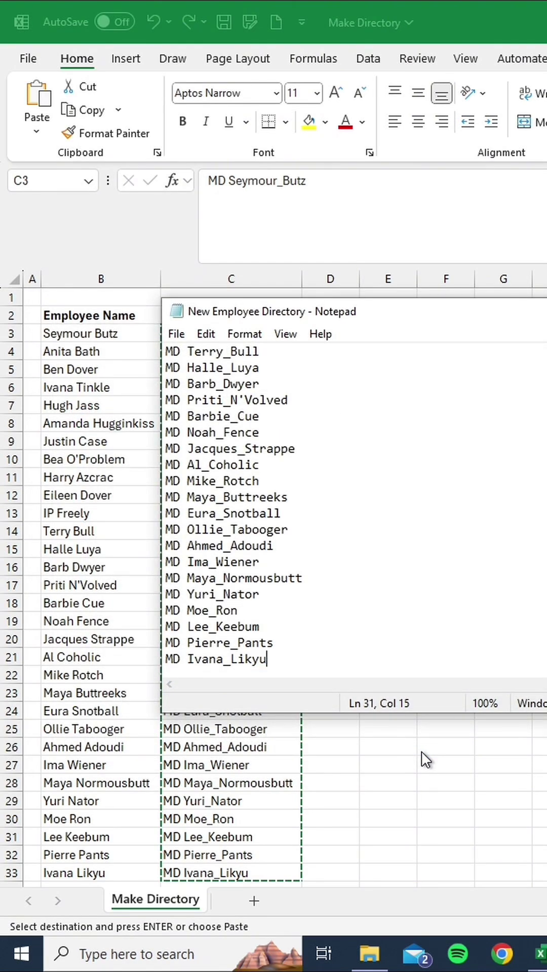
# - Run New Employee Directory.bat from File Explorer to generate a folder for each employee
pyautogui.click(380, 959)
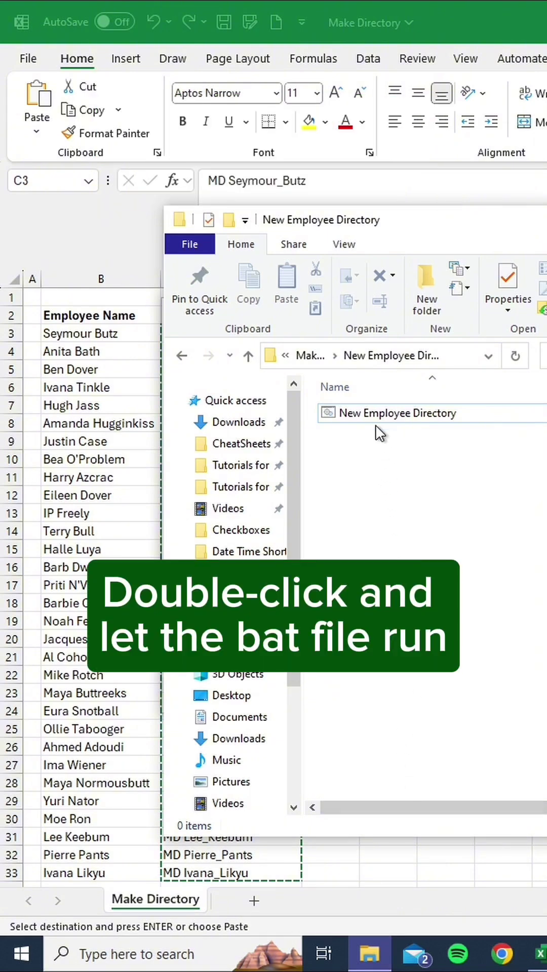
pyautogui.doubleClick(375, 415)
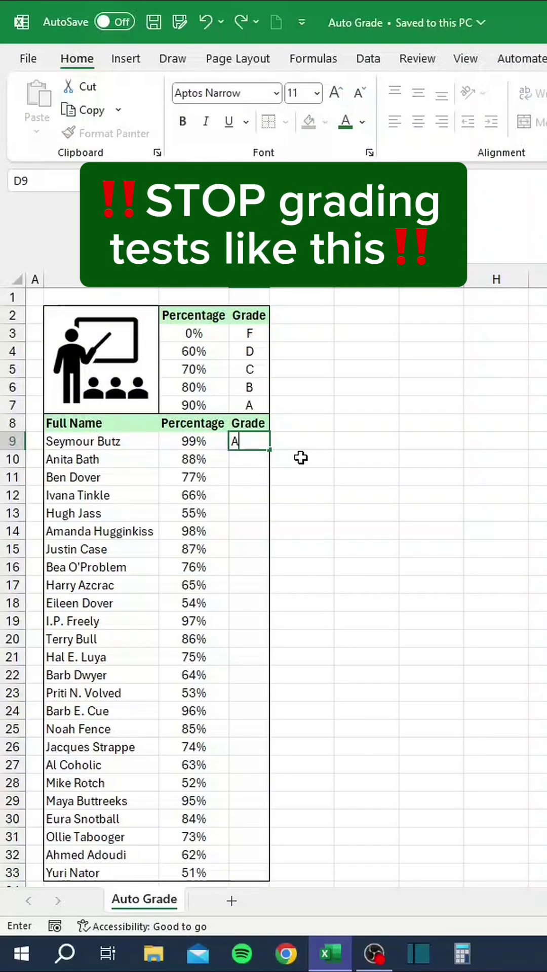
# - Type trial grades A, B, C, D, F, A down the Grade column, then undo them
pyautogui.press('Return')
pyautogui.write('B')
pyautogui.press('Return')
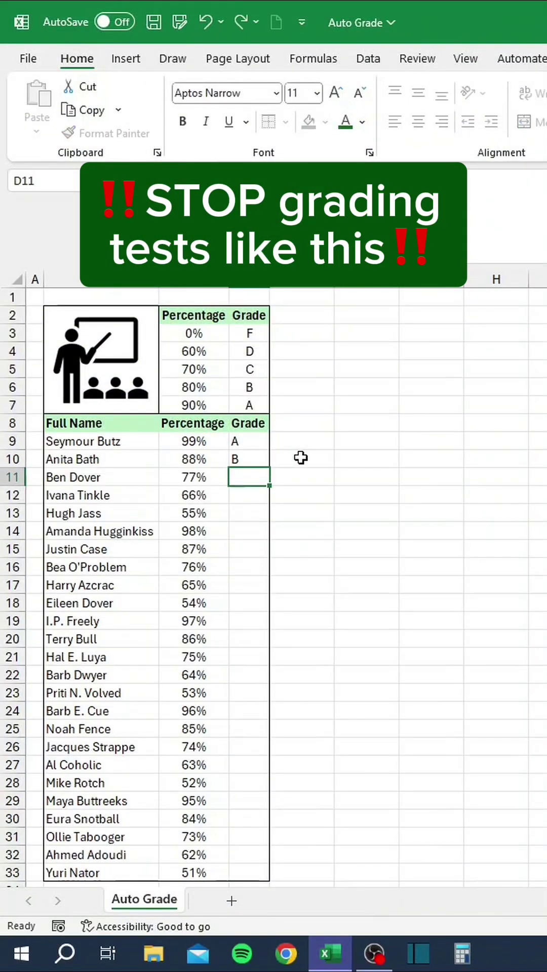
pyautogui.write('C')
pyautogui.press('Return')
pyautogui.write('D')
pyautogui.press('Return')
pyautogui.write('F')
pyautogui.press('Return')
pyautogui.write('A')
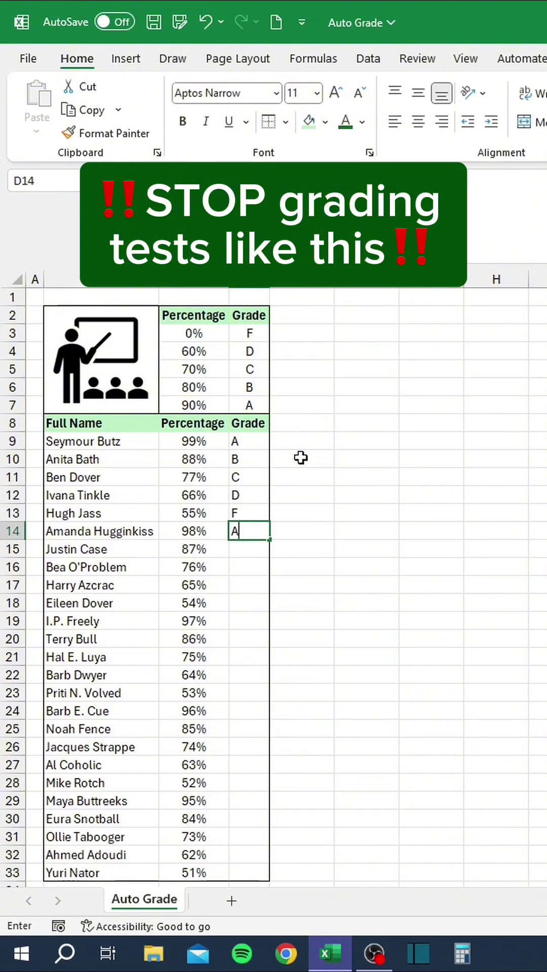
pyautogui.press('Return')
pyautogui.hotkey('ctrl', 'z')
pyautogui.hotkey('ctrl', 'z')
pyautogui.hotkey('ctrl', 'z')
pyautogui.hotkey('ctrl', 'z')
pyautogui.hotkey('ctrl', 'z')
pyautogui.hotkey('ctrl', 'z')
# - Enter a LOOKUP formula in D9 using C9 against absolute thresholds C3:C7 and letters D3:D7
pyautogui.write('=')
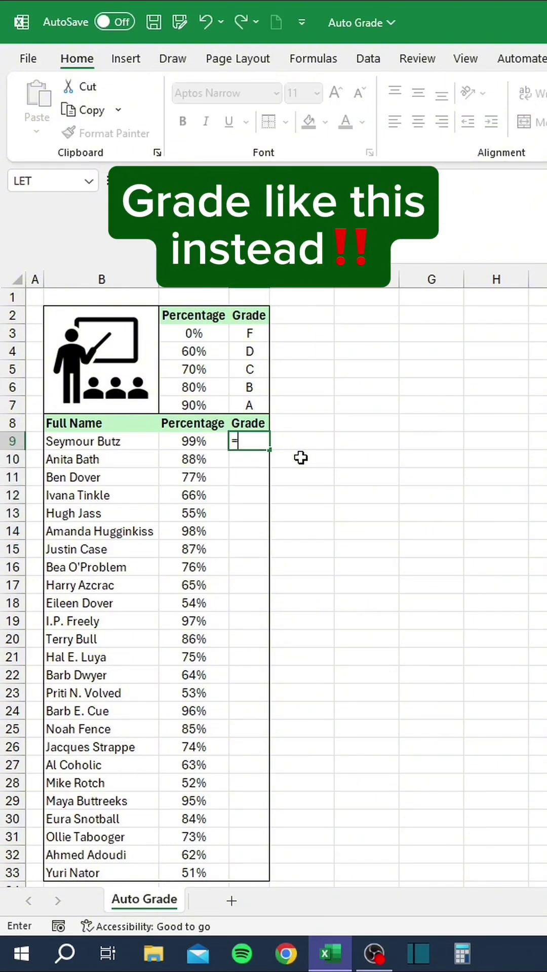
pyautogui.write('lookup')
pyautogui.press('Tab')
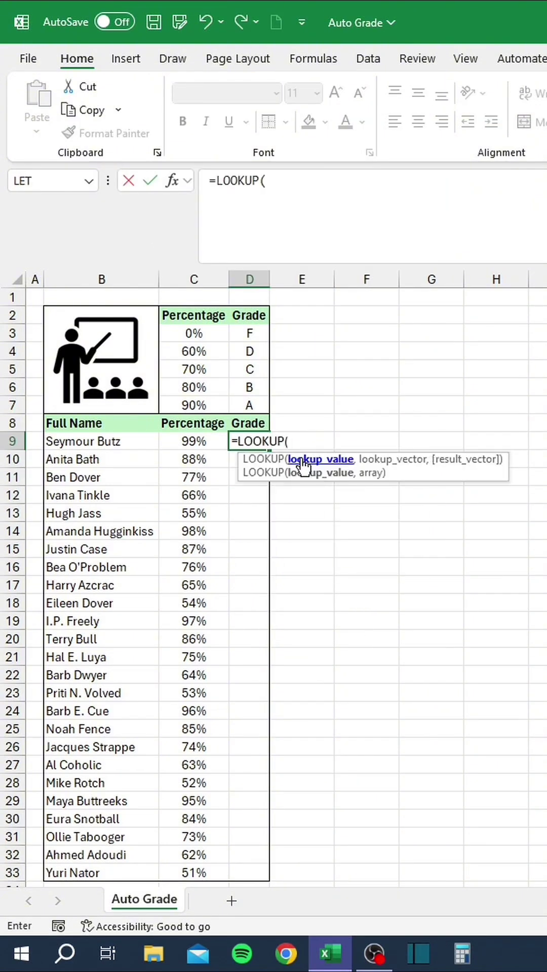
pyautogui.click(200, 440)
pyautogui.write(',')
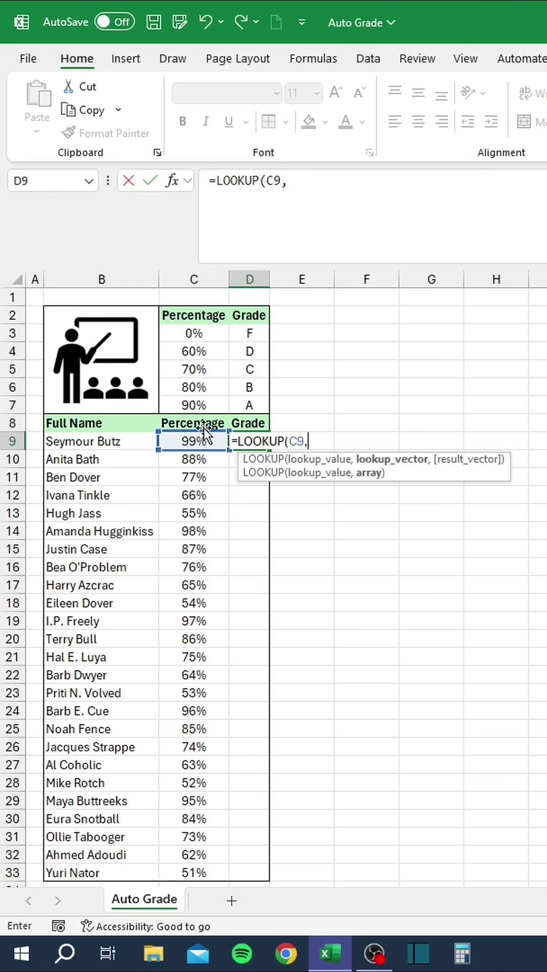
pyautogui.moveTo(195, 333); pyautogui.dragTo(203, 413)
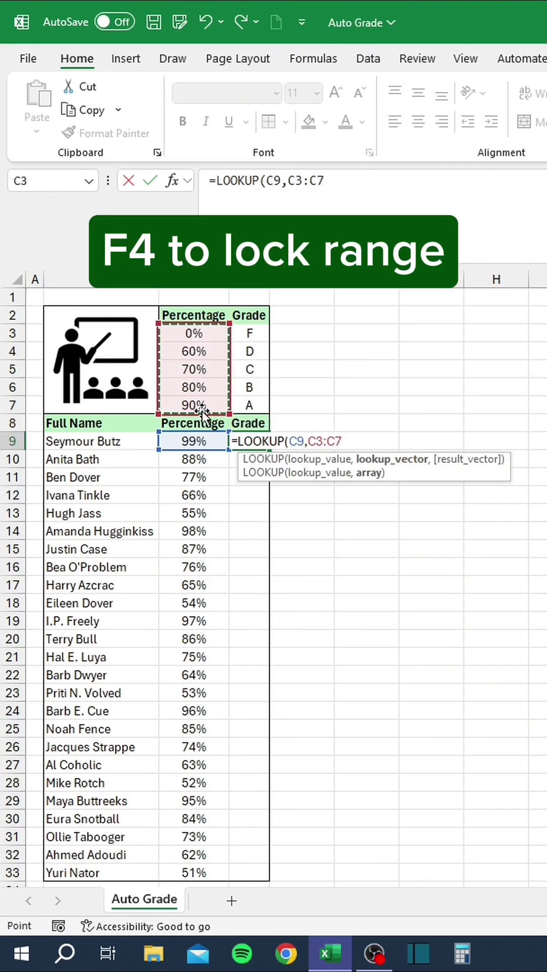
pyautogui.press('F4')
pyautogui.write(',')
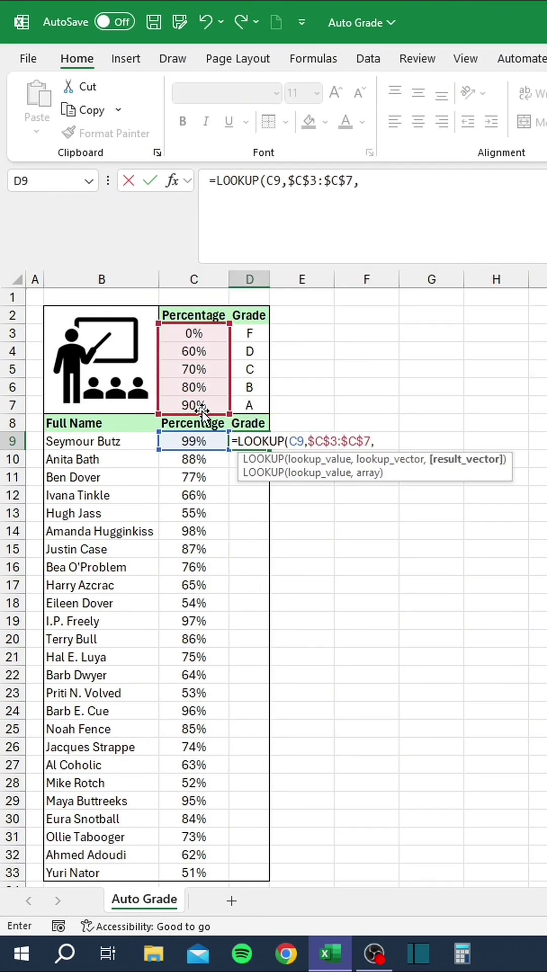
pyautogui.moveTo(250, 332); pyautogui.dragTo(248, 405)
pyautogui.press('F4')
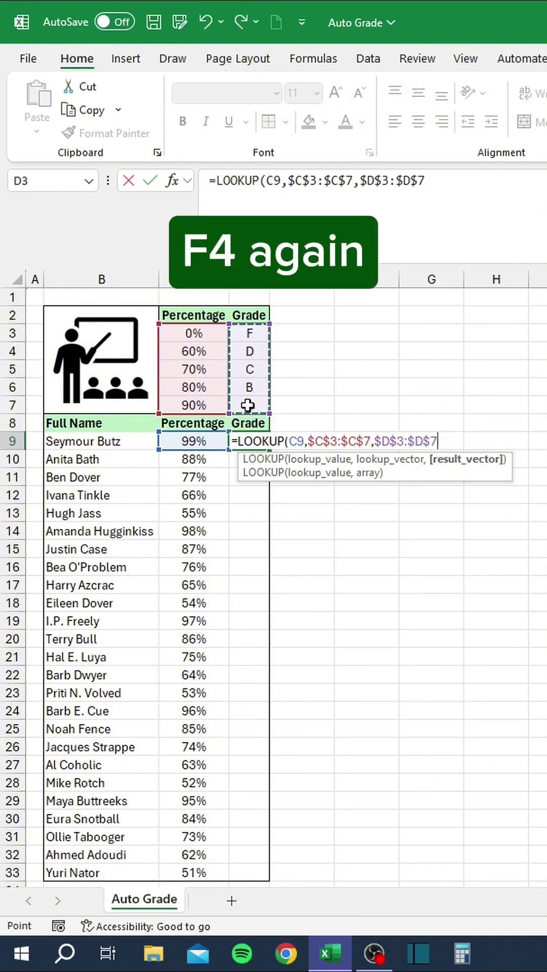
pyautogui.press('Return')
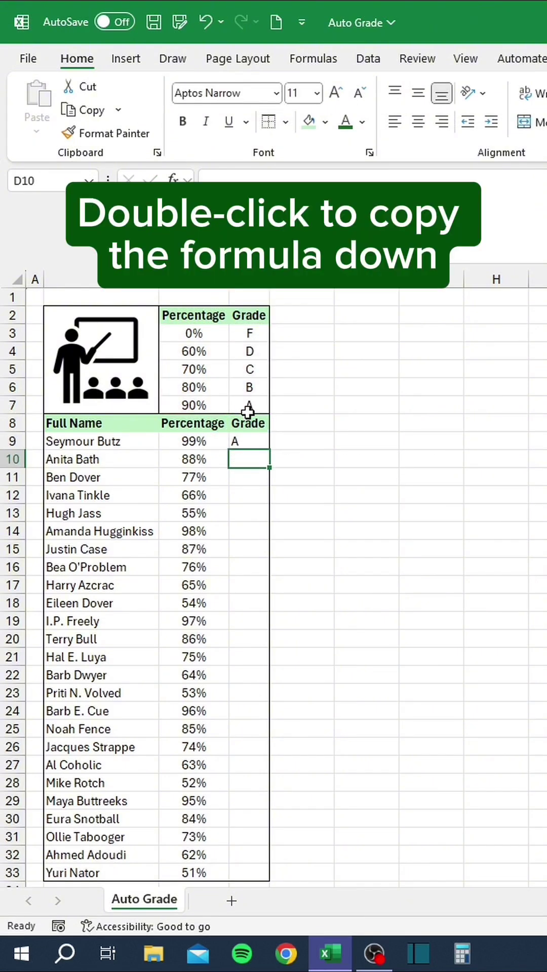
# - Copy the D9 grade formula down to row 33 and center the letter grades
pyautogui.click(253, 439)
pyautogui.doubleClick(268, 449)
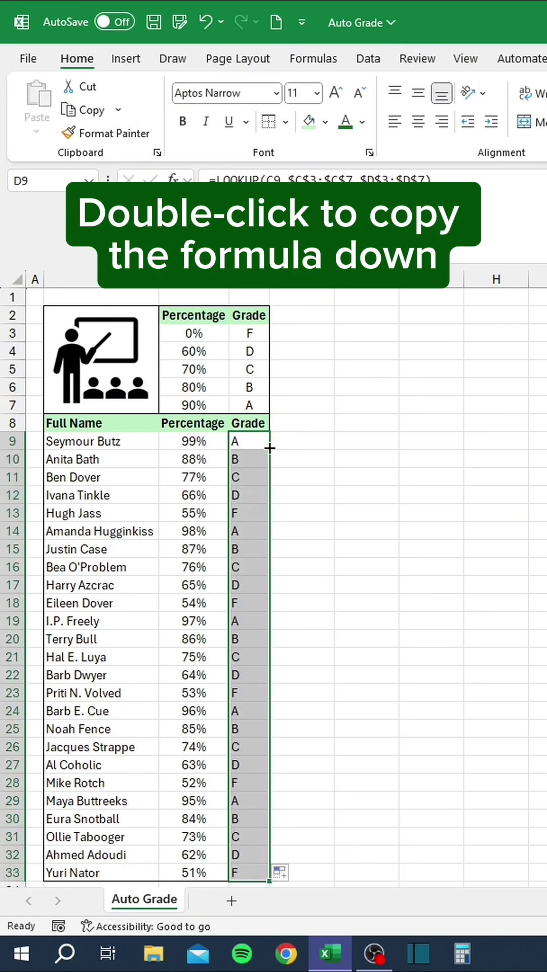
pyautogui.click(418, 121)
pyautogui.click(312, 589)
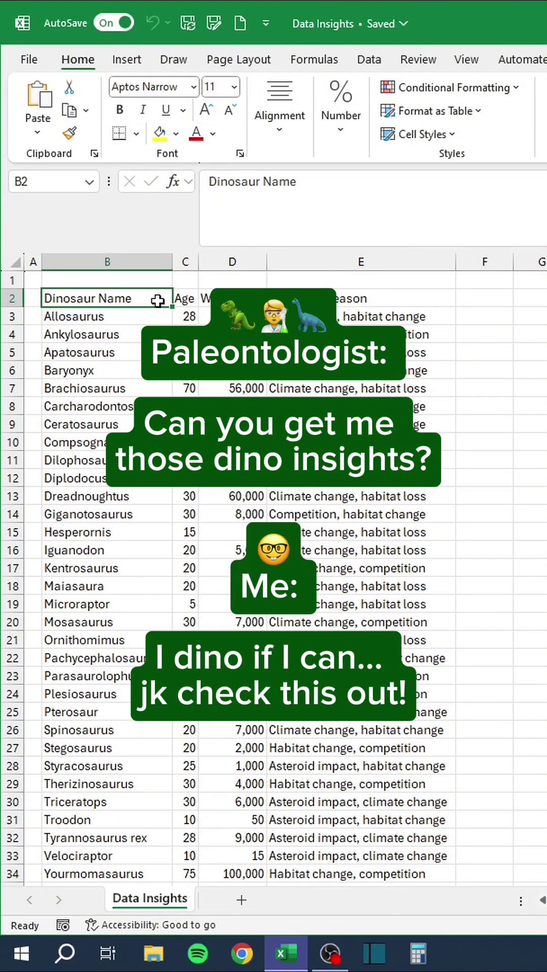
# - Open Copilot with Alt+H+F+X and add all its dinosaur data insights to the grid
pyautogui.press('alt')
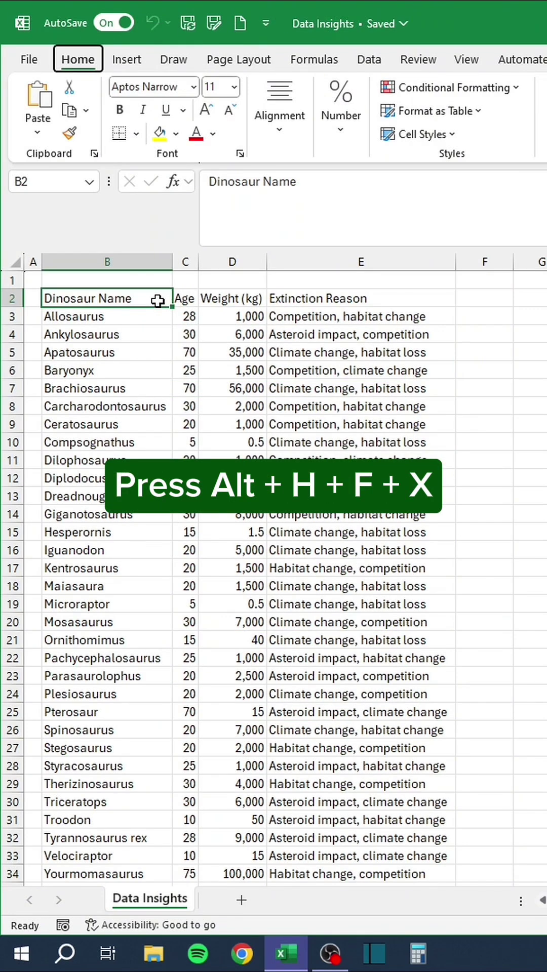
pyautogui.press('h')
pyautogui.press('f')
pyautogui.press('x')
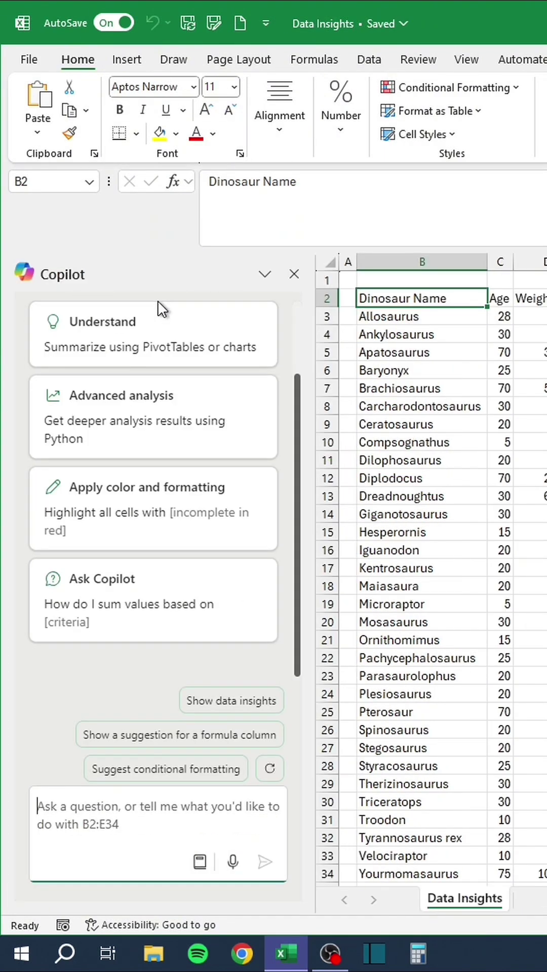
pyautogui.click(245, 702)
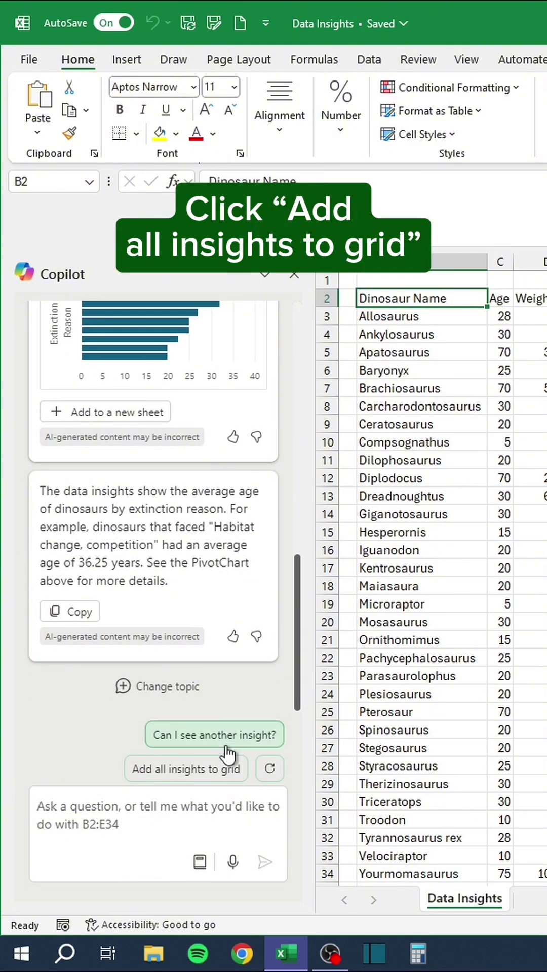
pyautogui.click(204, 786)
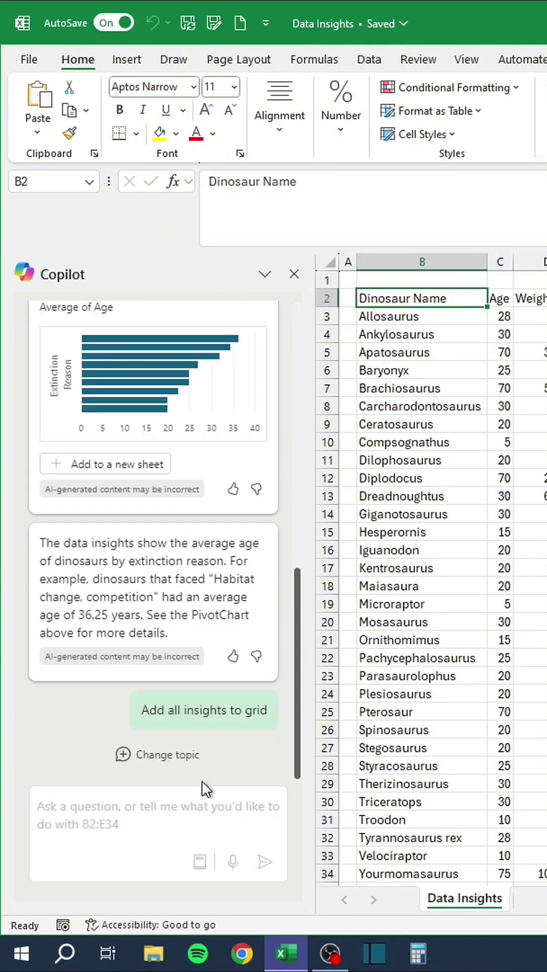
pyautogui.scroll(-8, 308, 465)
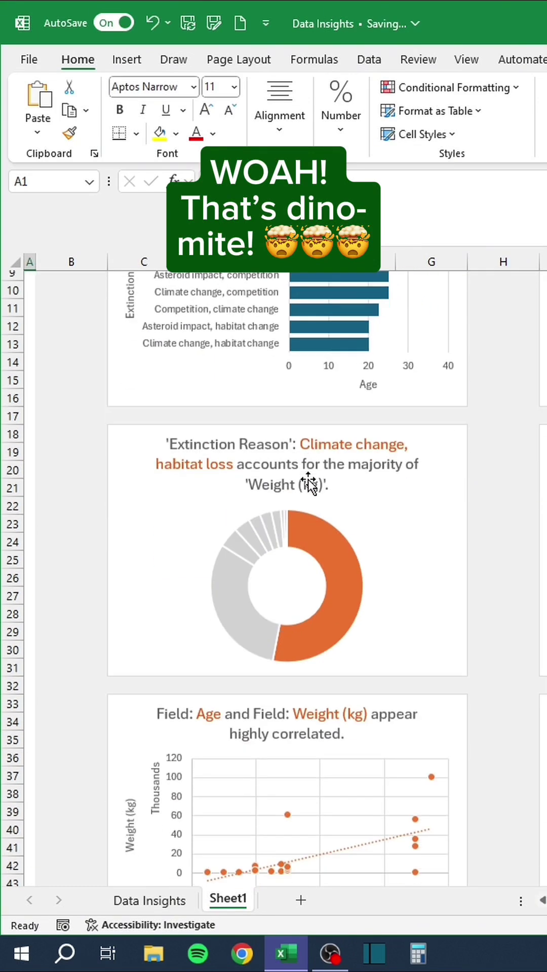
pyautogui.scroll(8, 312, 481)
pyautogui.hscroll(4, 314, 487)
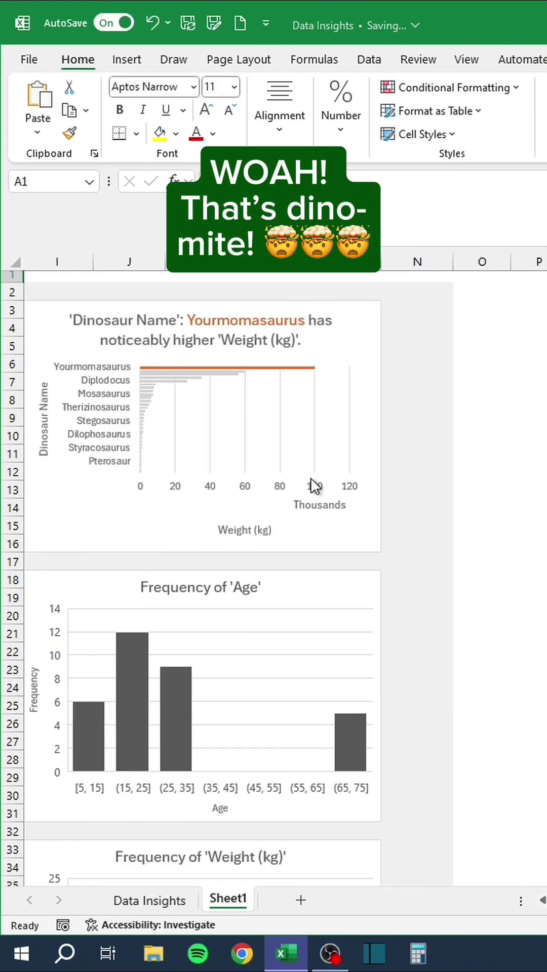
pyautogui.scroll(-7, 314, 486)
pyautogui.scroll(-4, 310, 480)
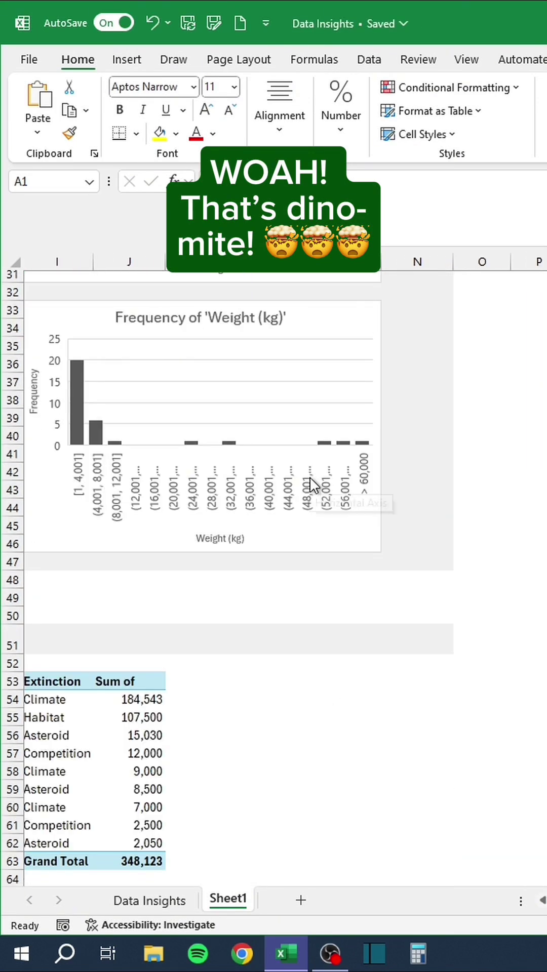
pyautogui.scroll(7, 310, 421)
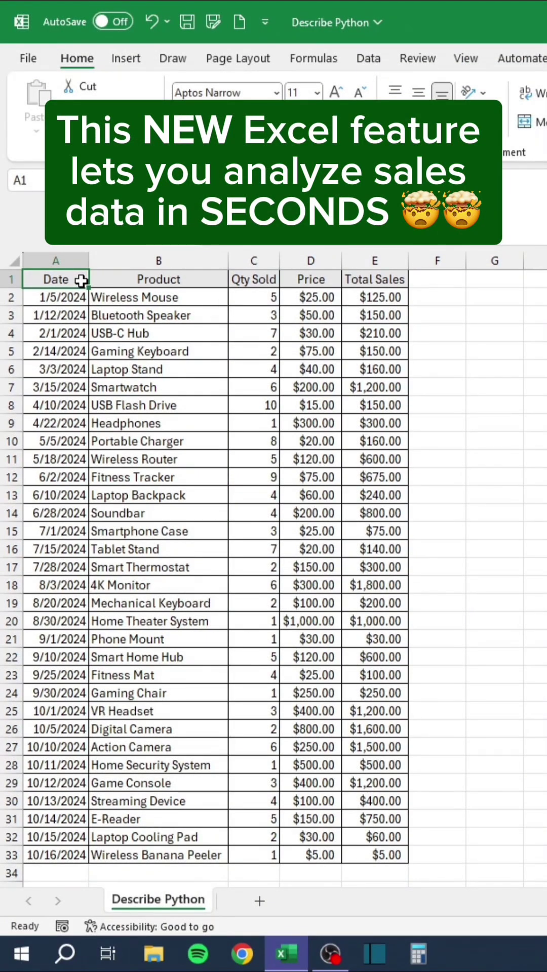
# - Make G1 a Python cell running .describe() on A1:E33 and output it as Excel values
pyautogui.click(501, 282)
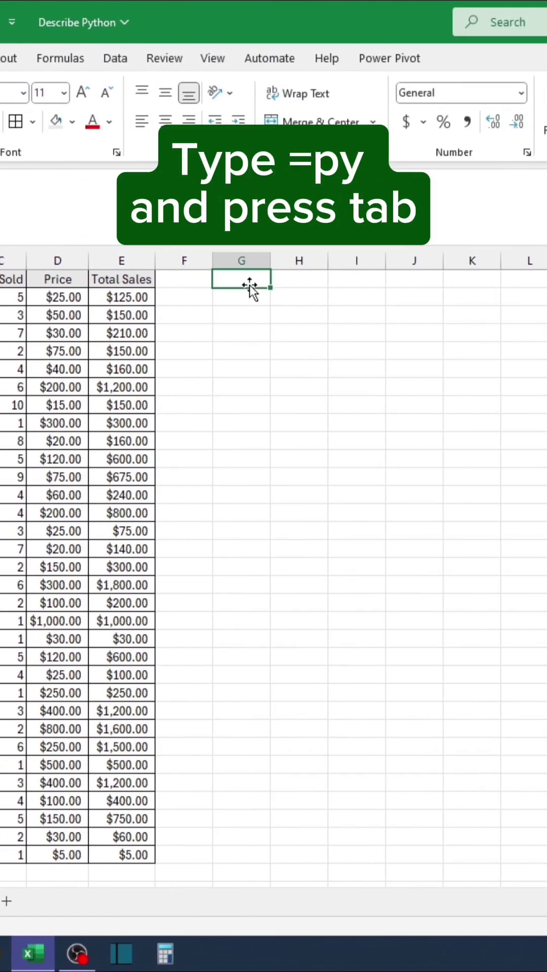
pyautogui.write('=py')
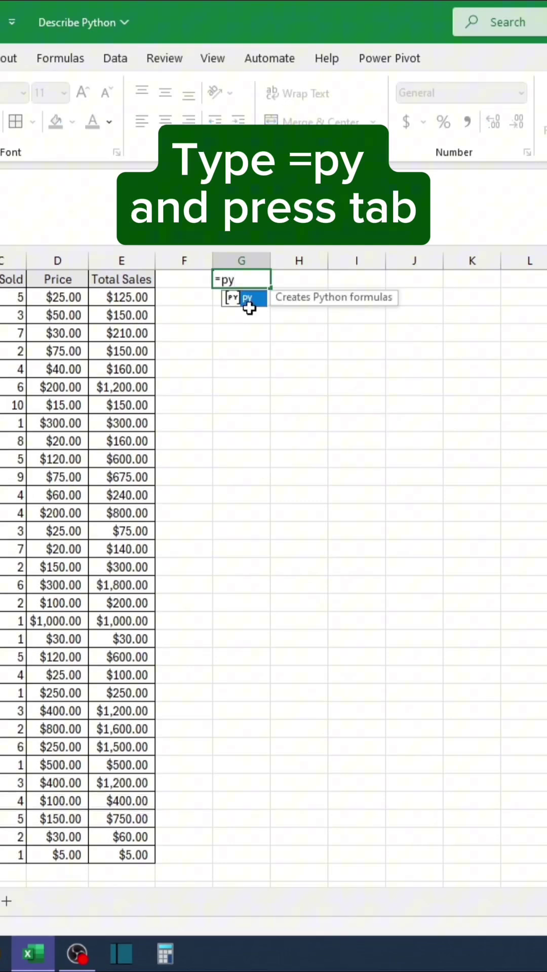
pyautogui.press('Tab')
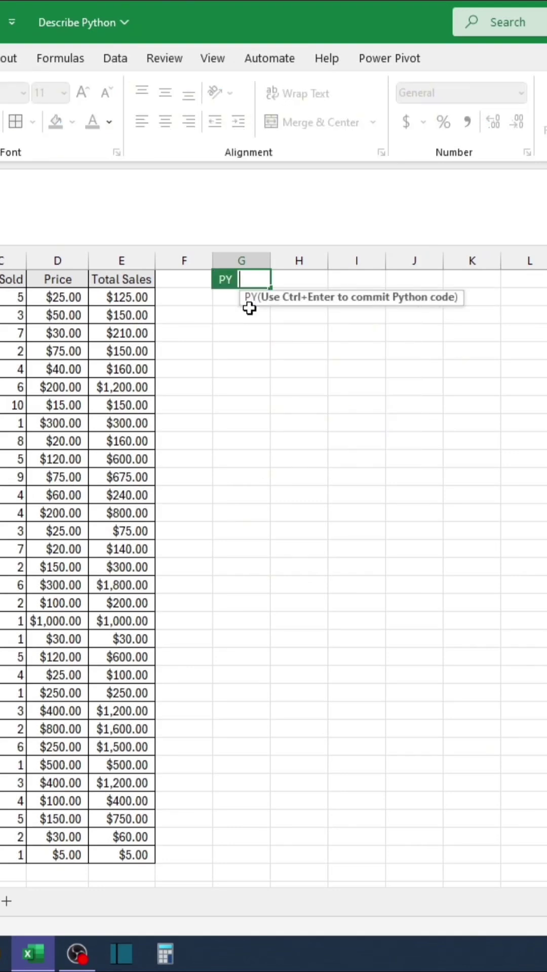
pyautogui.moveTo(52, 282); pyautogui.dragTo(357, 852)
pyautogui.click(473, 190)
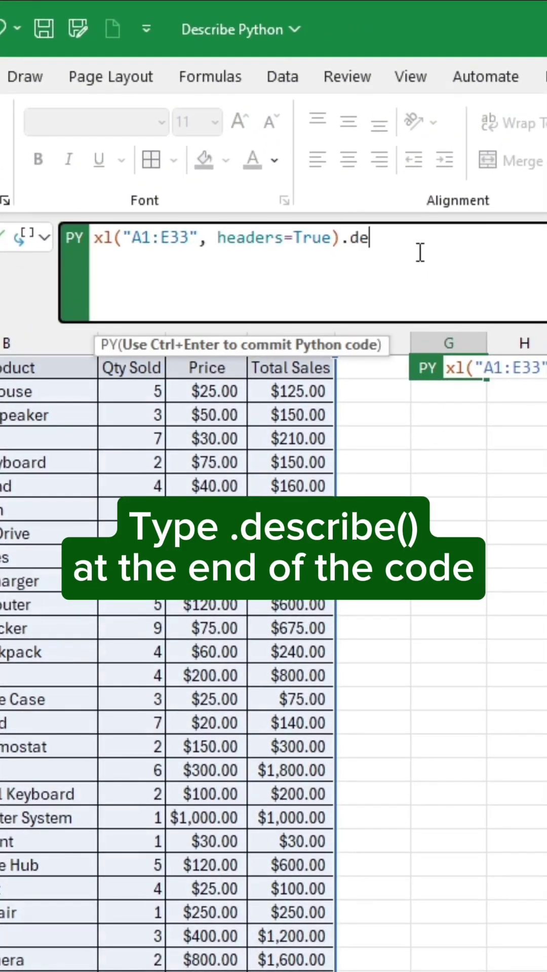
pyautogui.write('.describe()')
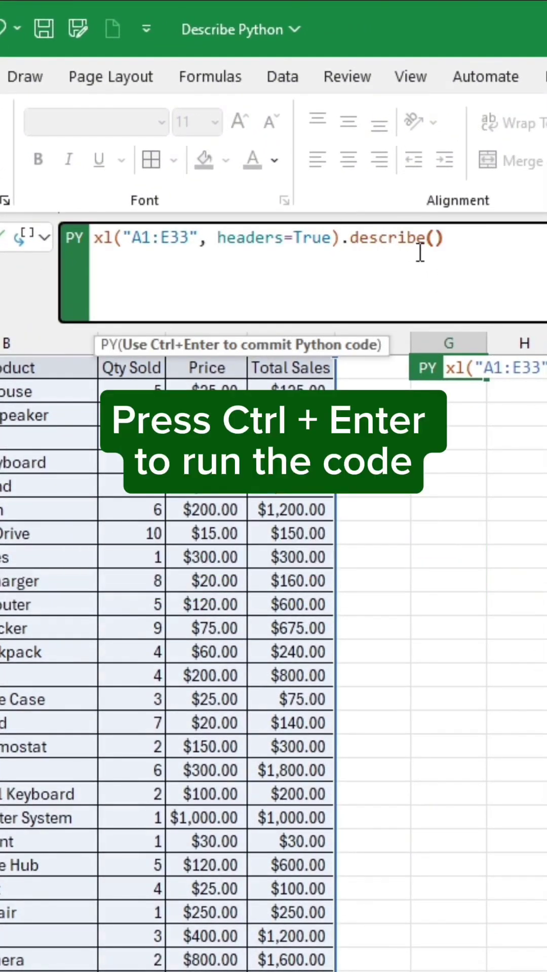
pyautogui.hotkey('ctrl', 'Return')
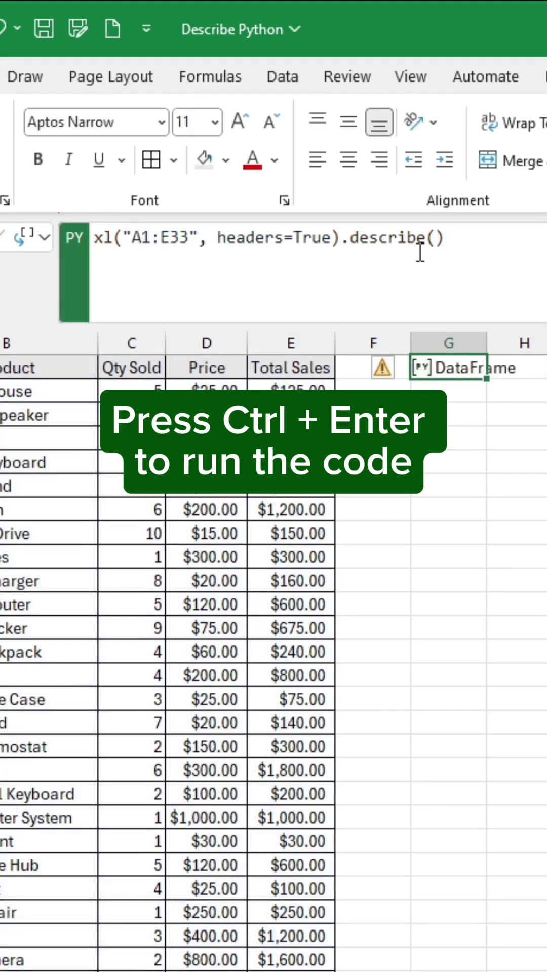
pyautogui.rightClick(424, 378)
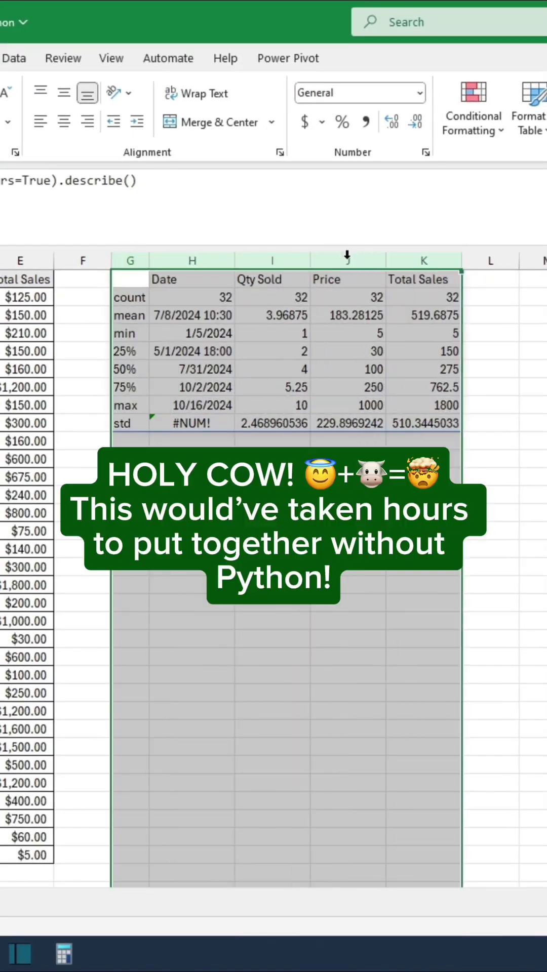
pyautogui.click(284, 481)
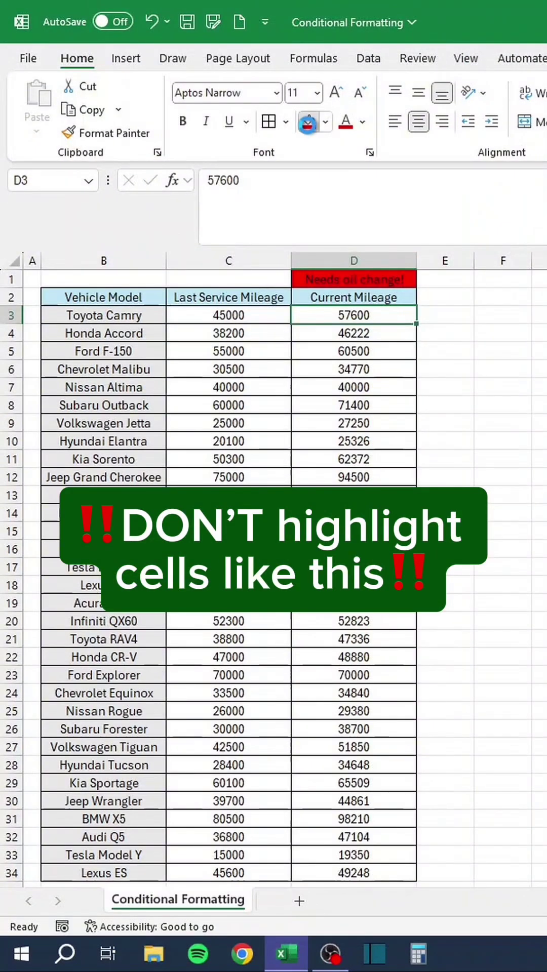
# - Fill D3, D8 and D11 red by hand, undo the fills, and select the Current Mileage cells
pyautogui.click(309, 121)
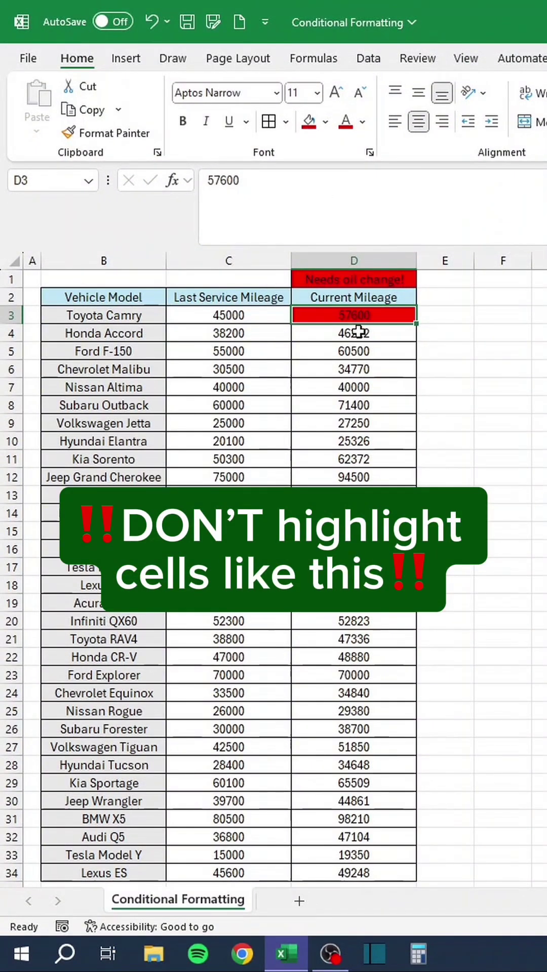
pyautogui.click(383, 405)
pyautogui.click(309, 122)
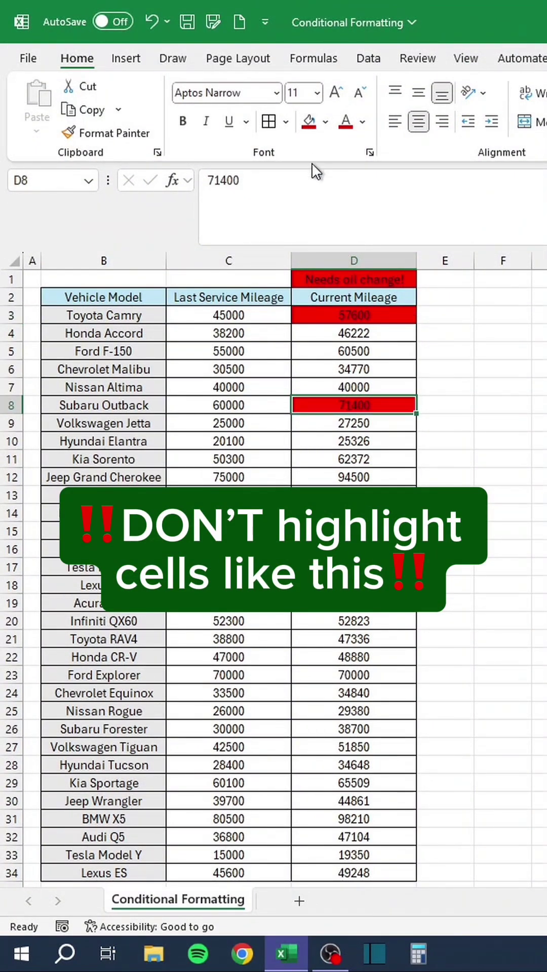
pyautogui.click(389, 451)
pyautogui.click(310, 124)
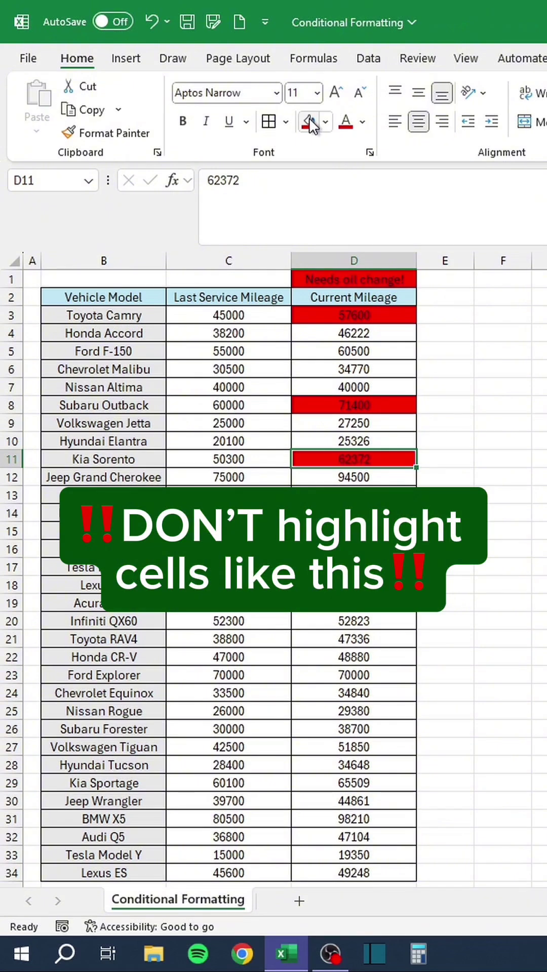
pyautogui.hotkey('ctrl', 'z')
pyautogui.hotkey('ctrl', 'z')
pyautogui.hotkey('ctrl', 'z')
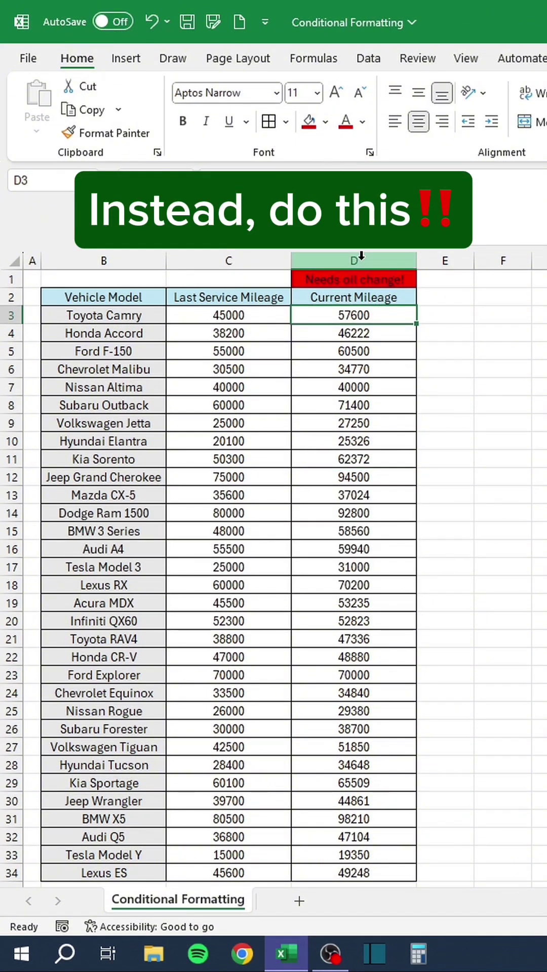
pyautogui.moveTo(384, 321); pyautogui.dragTo(380, 864)
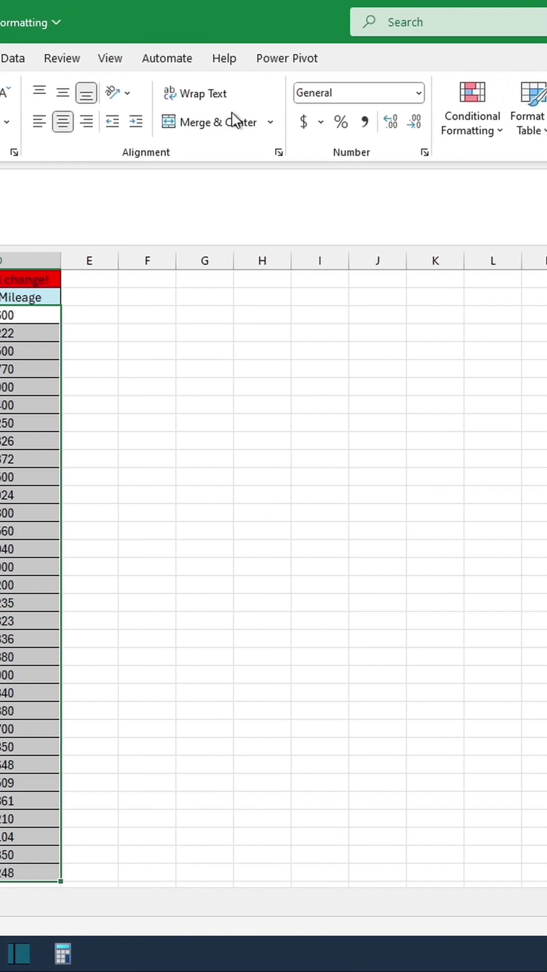
# - Start a new formula-based conditional formatting rule =D3-C3>10000 for the mileage cells
pyautogui.click(474, 126)
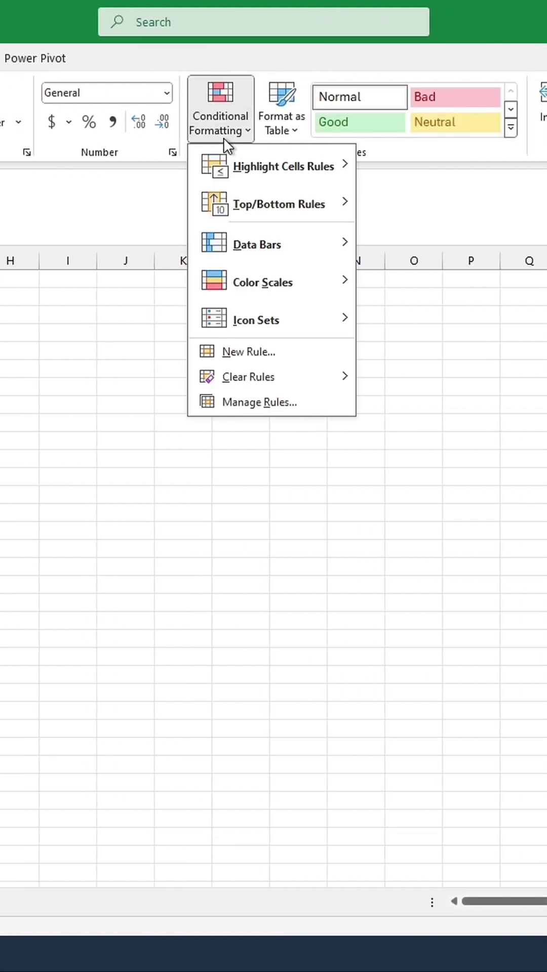
pyautogui.click(236, 361)
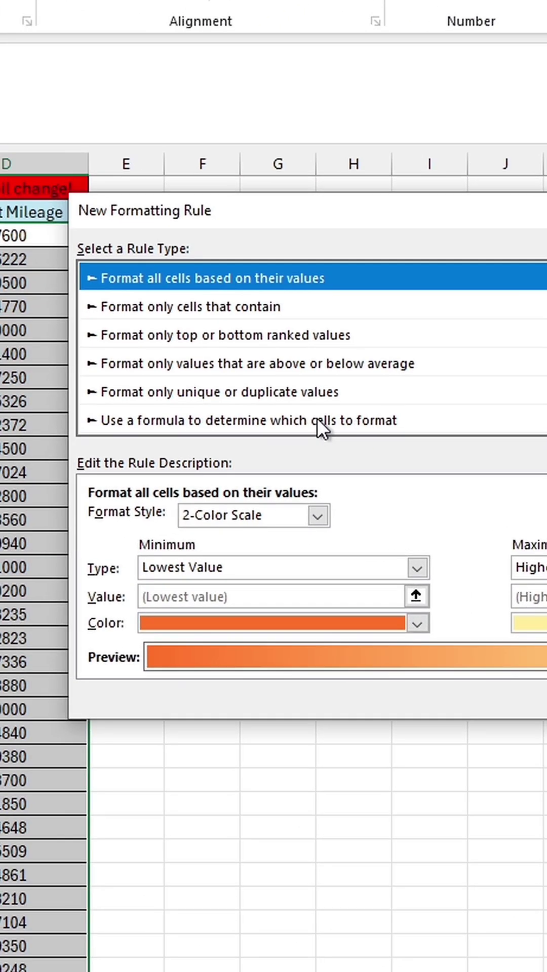
pyautogui.click(5, 455)
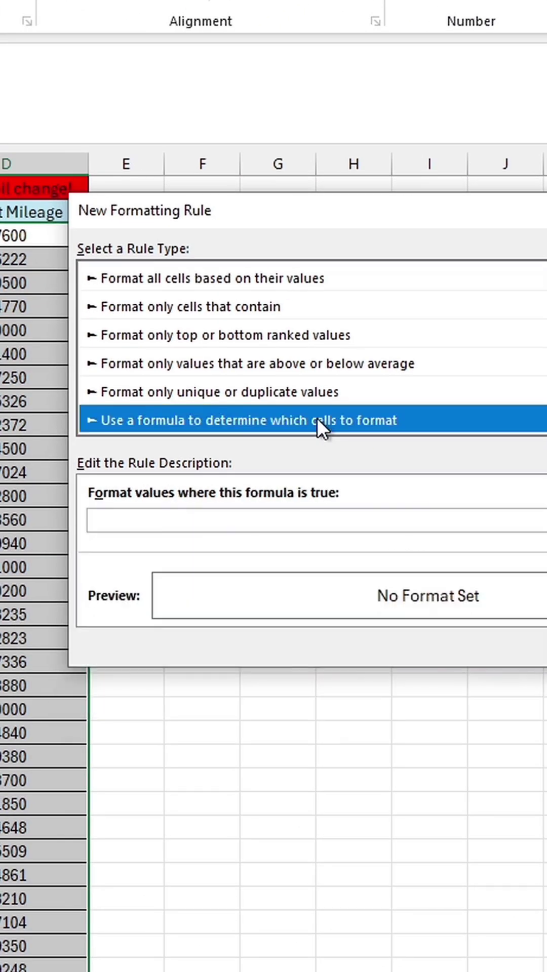
pyautogui.click(254, 527)
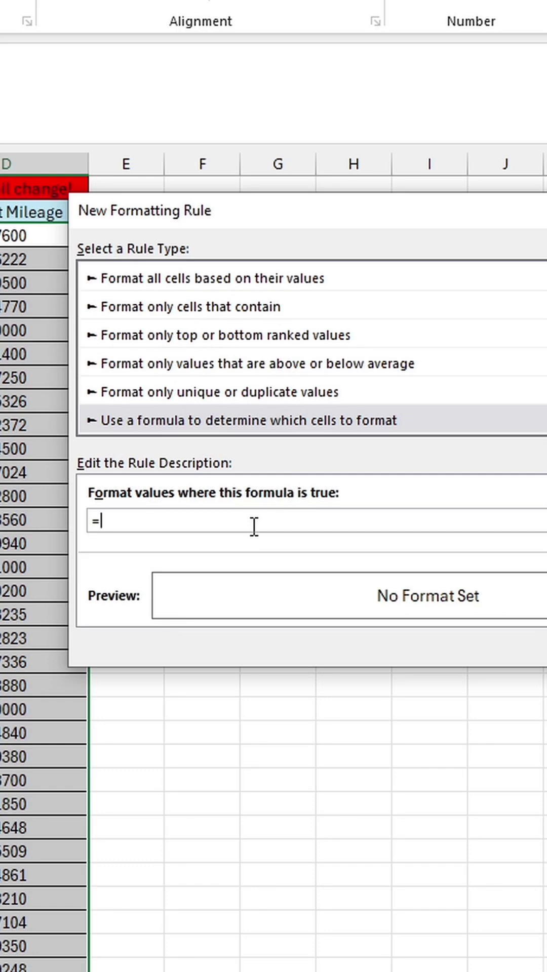
pyautogui.write('=')
pyautogui.click(11, 235)
pyautogui.press('F4')
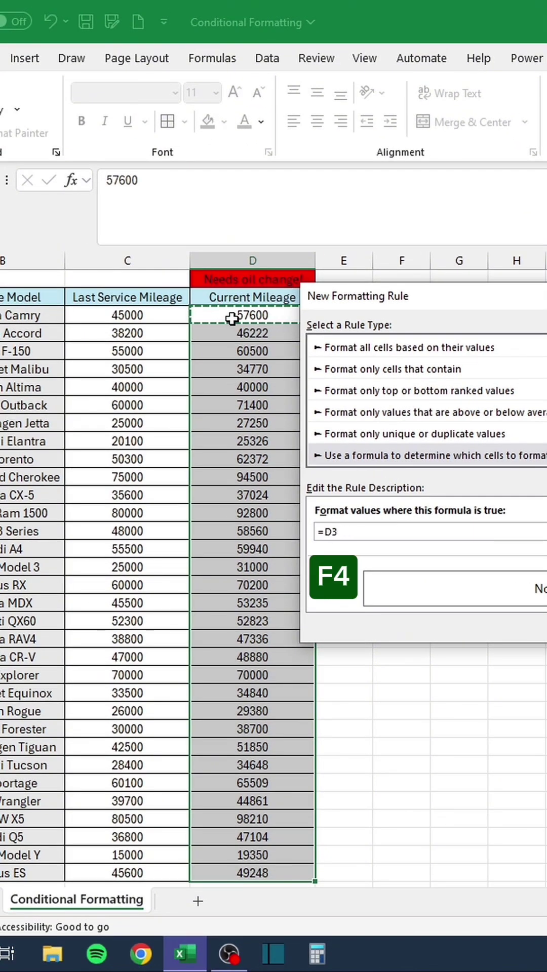
pyautogui.write('-')
pyautogui.click(158, 318)
pyautogui.press('F4')
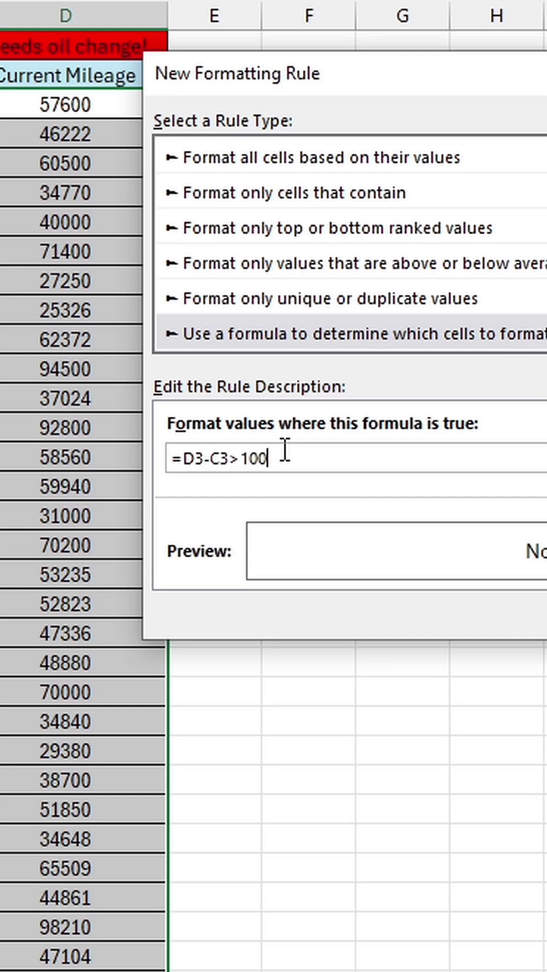
pyautogui.write('>10000')
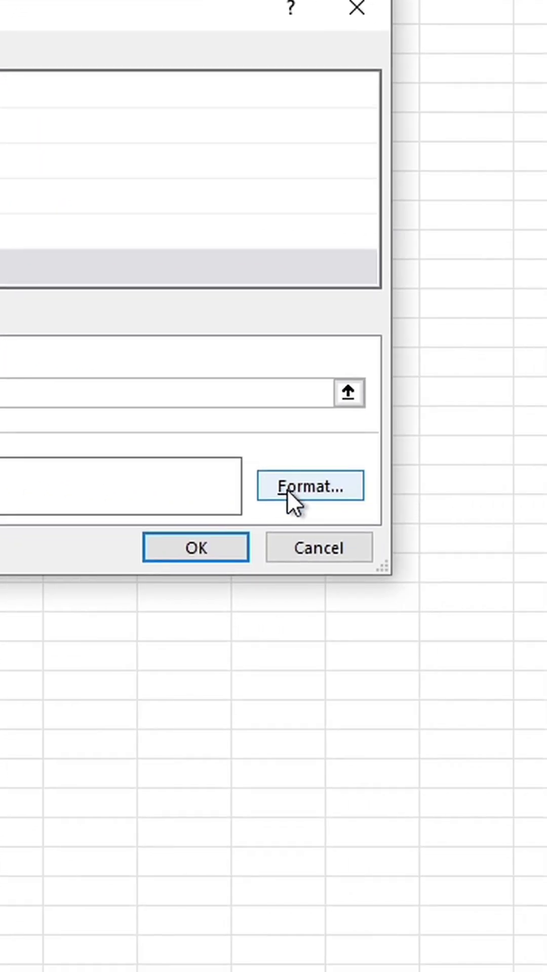
# - Give the rule a red fill and apply it to the Current Mileage column
pyautogui.click(287, 490)
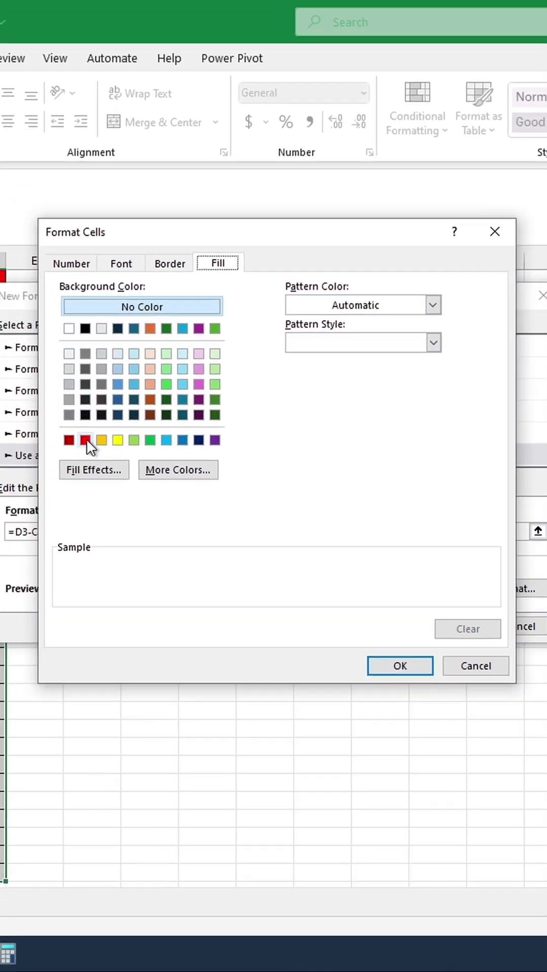
pyautogui.click(86, 440)
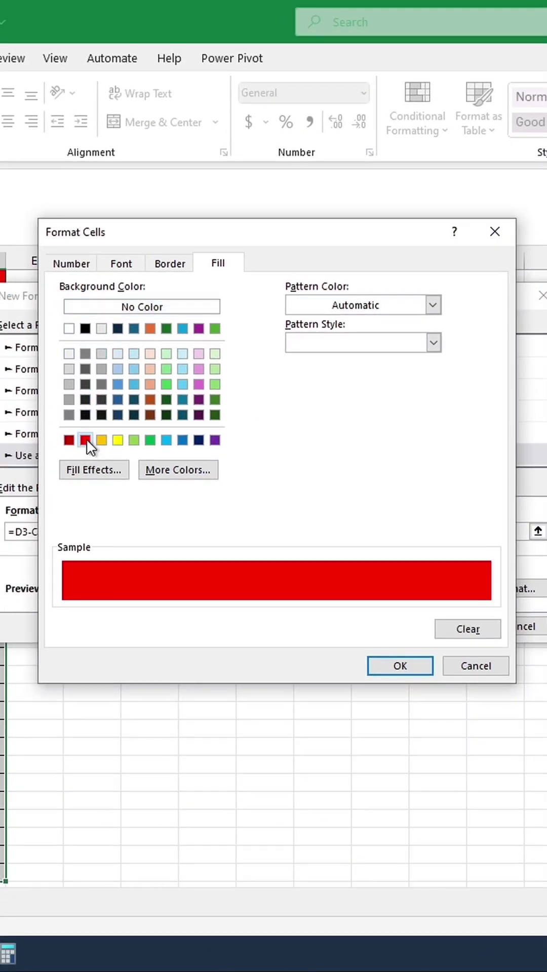
pyautogui.click(408, 667)
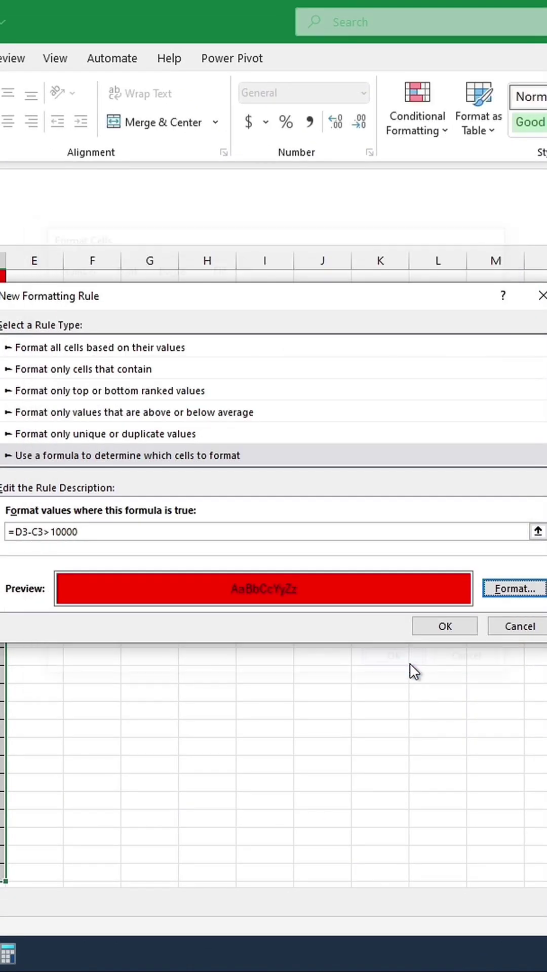
pyautogui.click(434, 630)
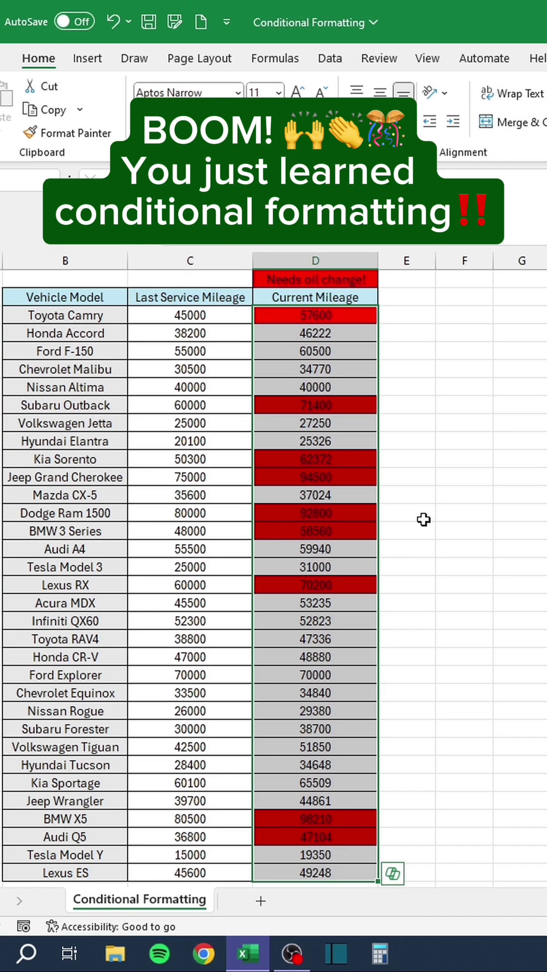
pyautogui.click(226, 516)
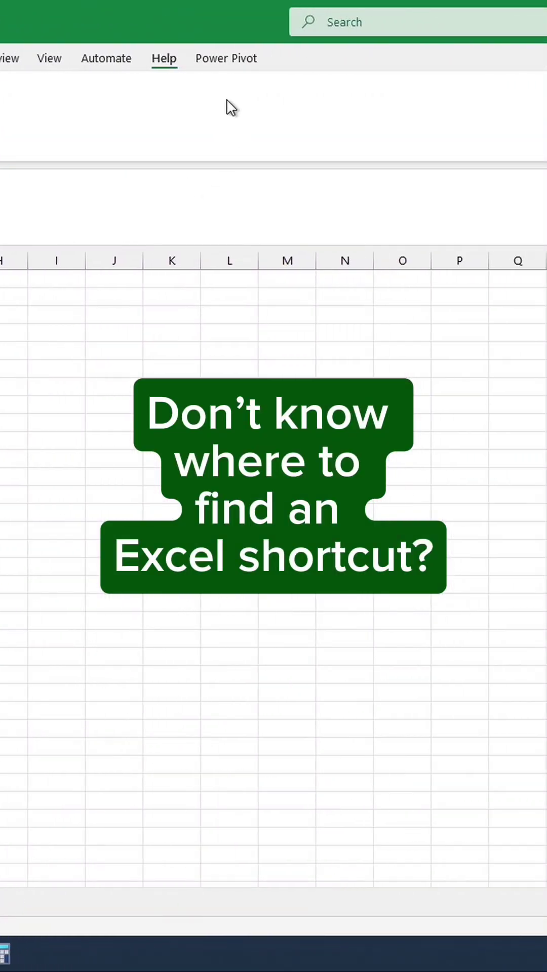
# - Search for 'Keyboard Shortcuts in Excel' and open the Microsoft Support article in the Help pane
pyautogui.click(193, 24)
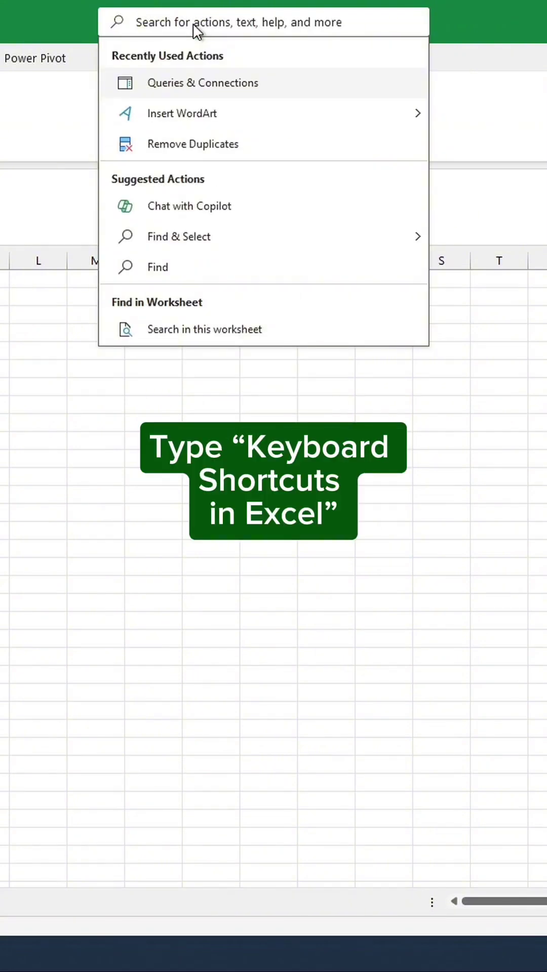
pyautogui.write('Keyboard Shortcuts in Excel')
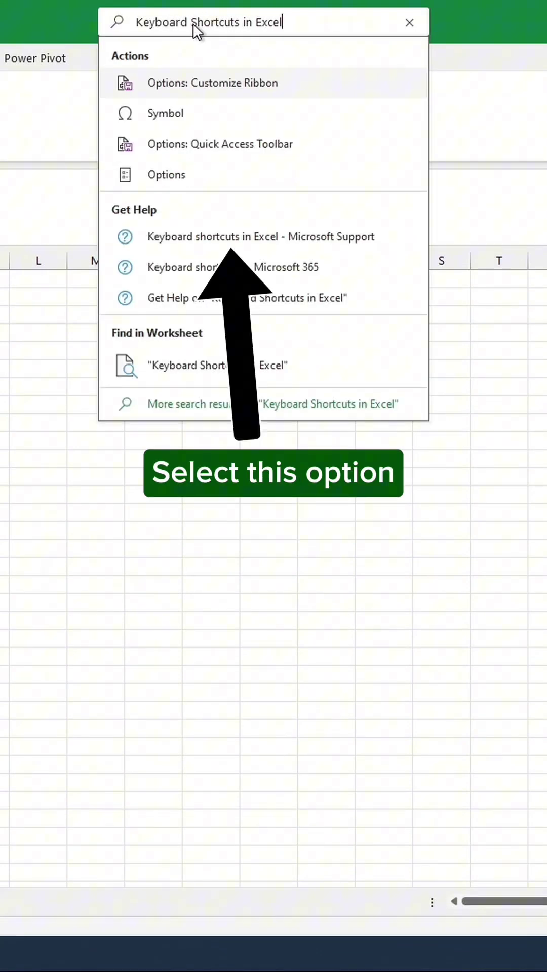
pyautogui.click(213, 238)
pyautogui.scroll(-20, 381, 408)
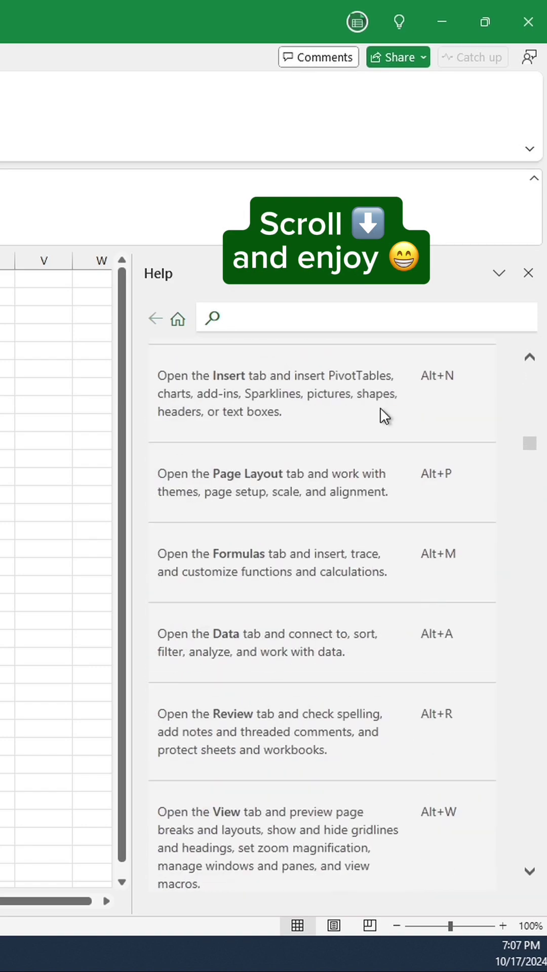
# - Hand-draw pen checkmarks in row 3, then undo them
pyautogui.moveTo(172, 310)
pyautogui.mouseDown()
pyautogui.moveTo(177, 319)
pyautogui.moveTo(190, 299)
pyautogui.mouseUp()
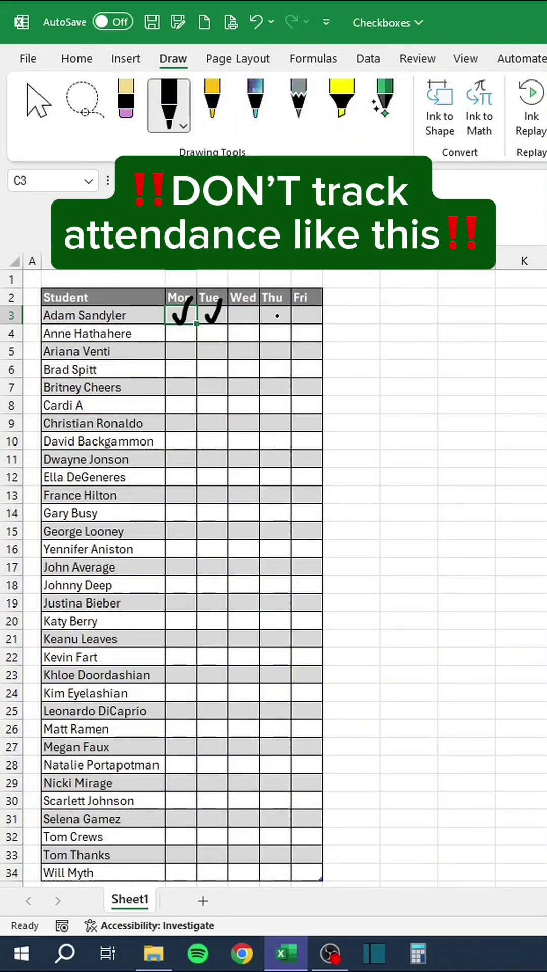
pyautogui.moveTo(277, 316)
pyautogui.mouseDown()
pyautogui.moveTo(280, 324)
pyautogui.moveTo(289, 291)
pyautogui.moveTo(320, 295)
pyautogui.mouseUp()
pyautogui.hotkey('ctrl', 'z')
pyautogui.hotkey('ctrl', 'z')
pyautogui.press('Escape')
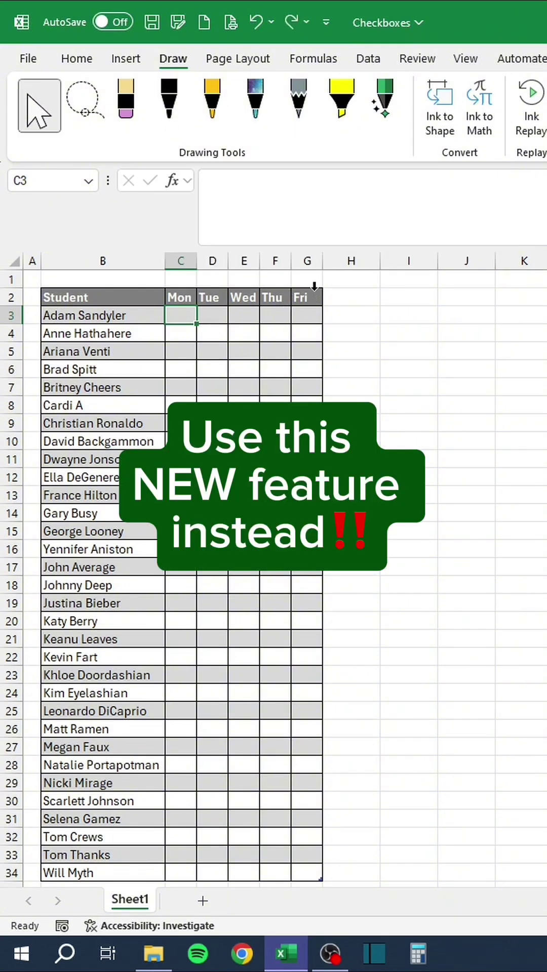
# - Insert checkboxes into the Mon–Fri cells C3:G34 with Alt+N, C, B
pyautogui.moveTo(178, 315); pyautogui.dragTo(307, 868)
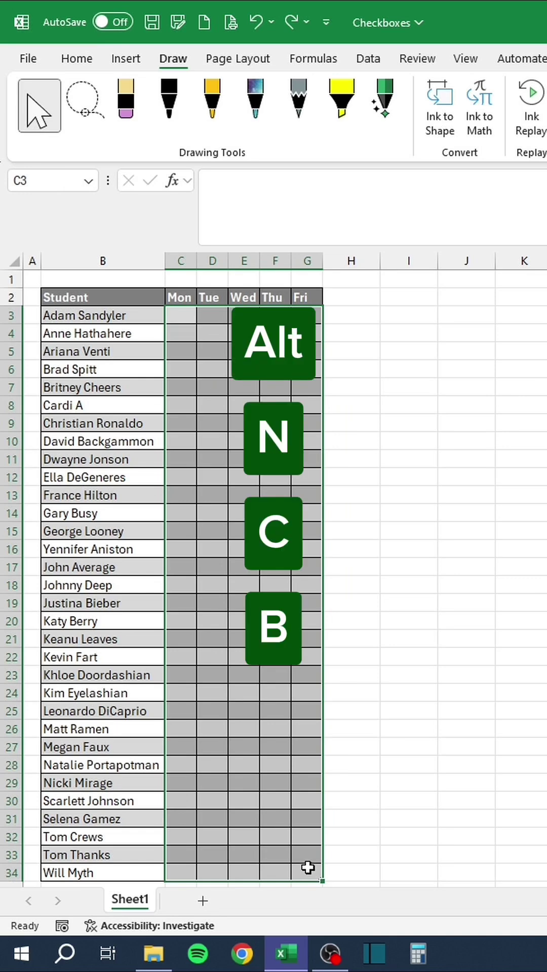
pyautogui.press('alt')
pyautogui.press('n')
pyautogui.press('c')
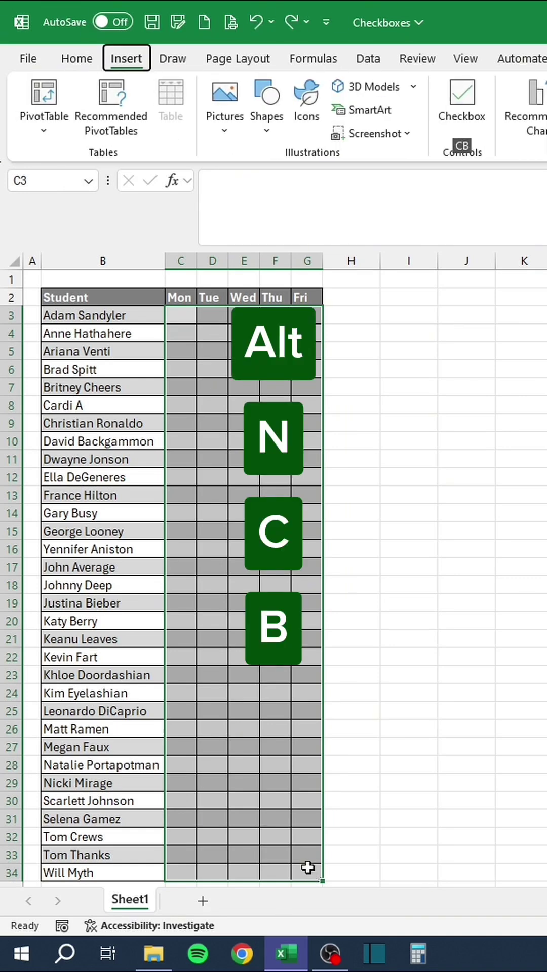
pyautogui.press('b')
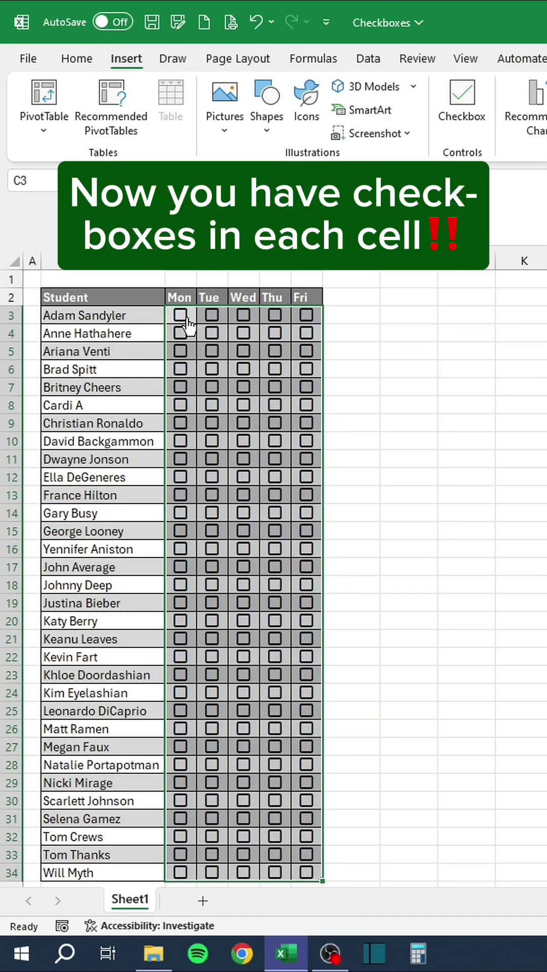
# - Tick the attendance checkboxes in rows 3, 4 and 34
pyautogui.click(182, 316)
pyautogui.click(211, 314)
pyautogui.click(275, 315)
pyautogui.click(306, 315)
pyautogui.click(180, 332)
pyautogui.click(211, 333)
pyautogui.click(244, 334)
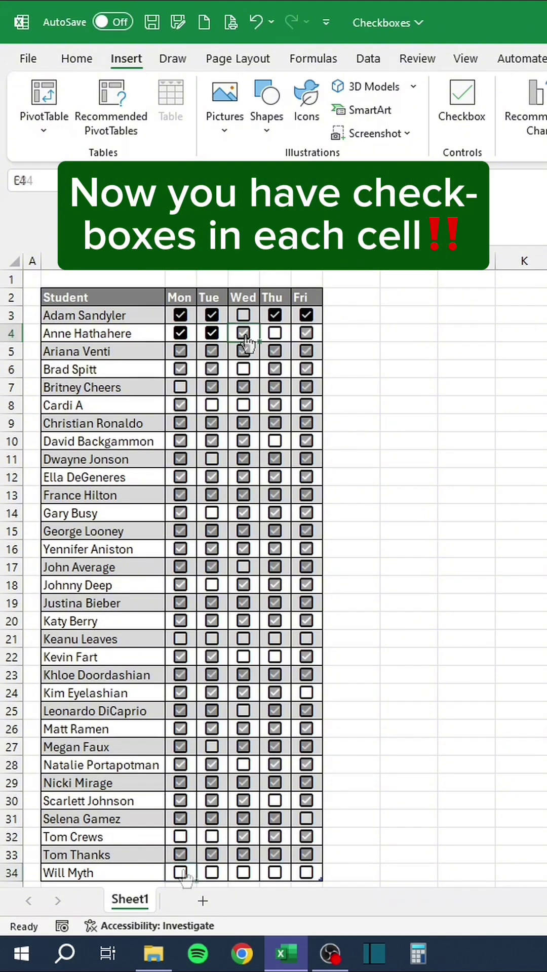
pyautogui.click(180, 872)
pyautogui.click(212, 872)
pyautogui.click(274, 872)
pyautogui.click(305, 872)
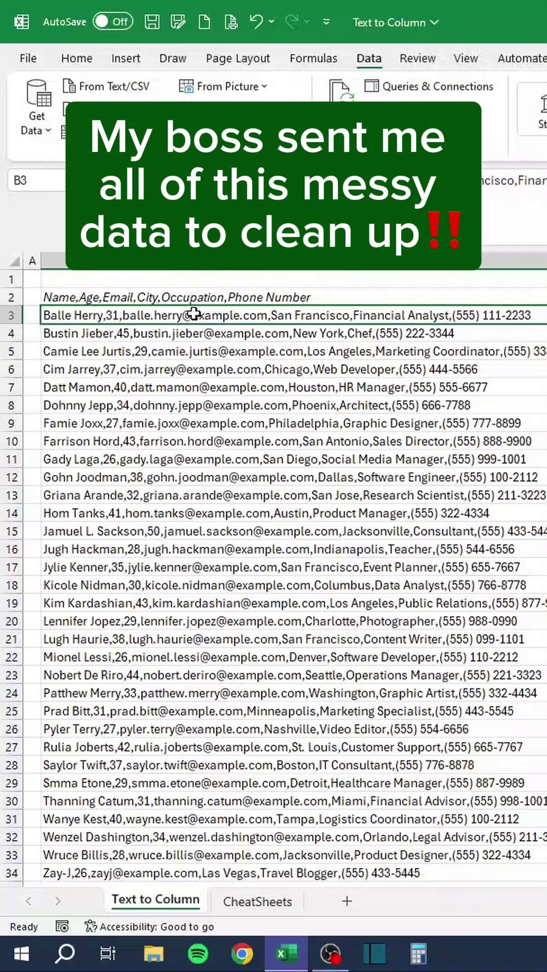
# - Split the column B records at commas with Text to Columns, outputting from C3
pyautogui.moveTo(194, 315); pyautogui.dragTo(173, 873)
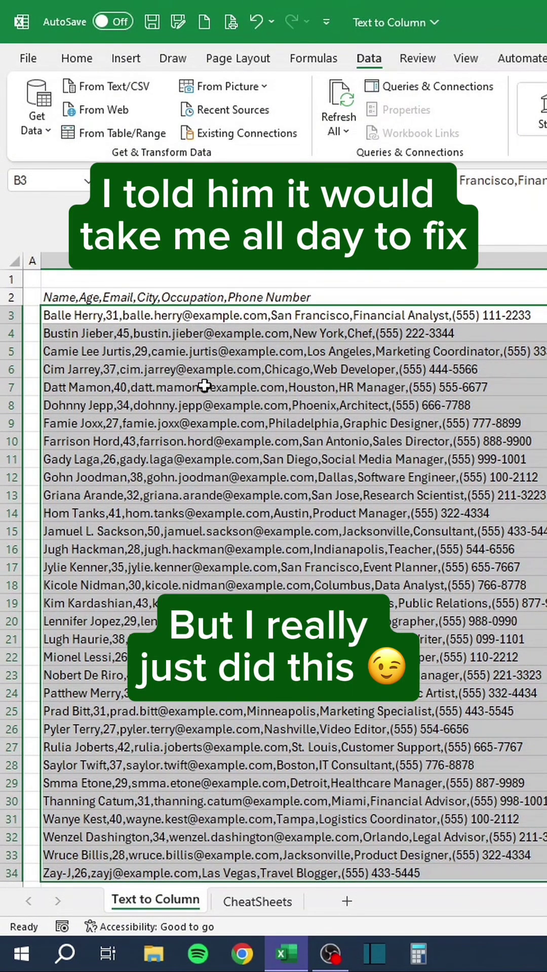
pyautogui.press('alt')
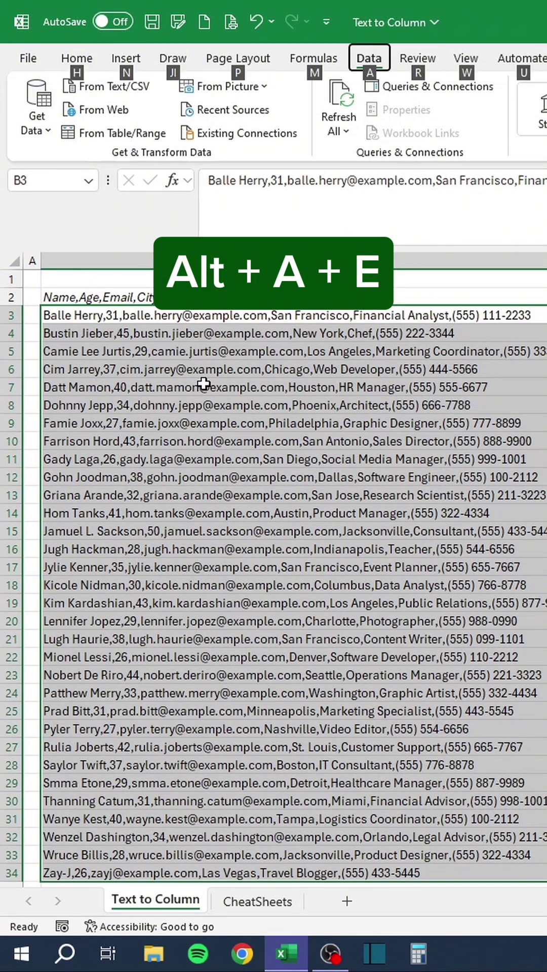
pyautogui.press('a')
pyautogui.press('e')
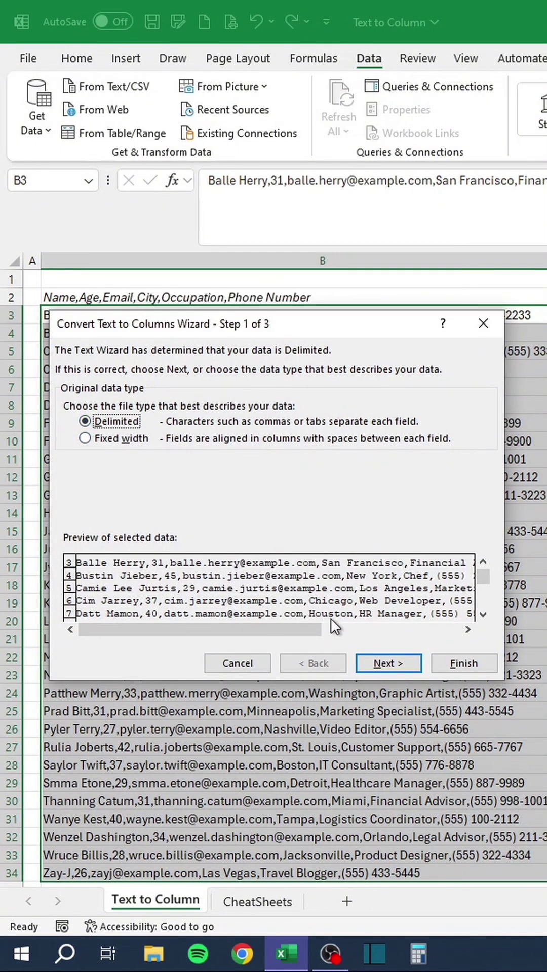
pyautogui.click(376, 656)
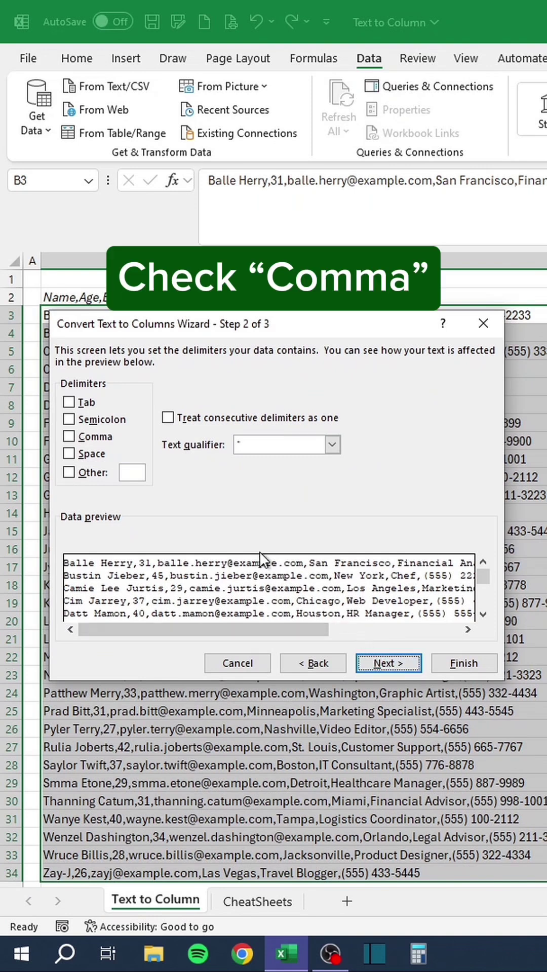
pyautogui.click(69, 440)
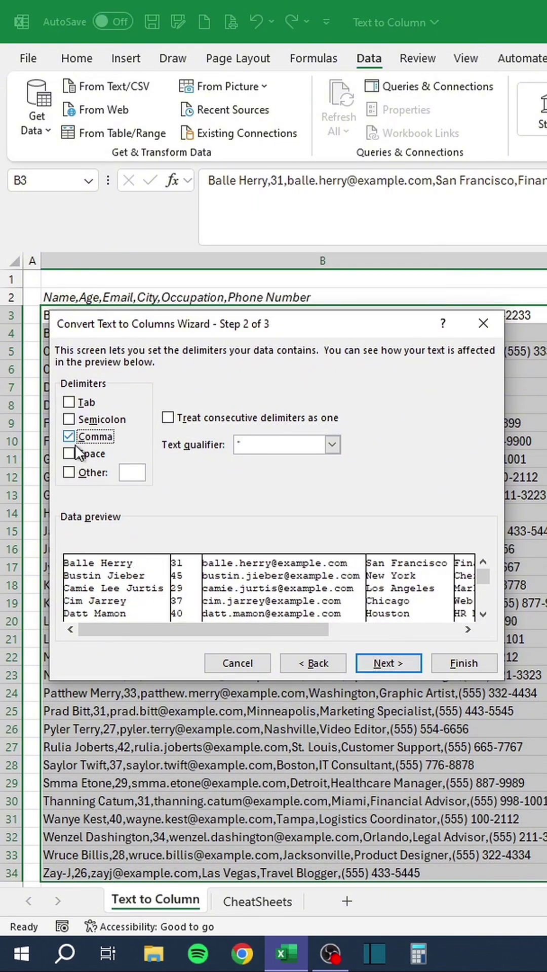
pyautogui.click(403, 664)
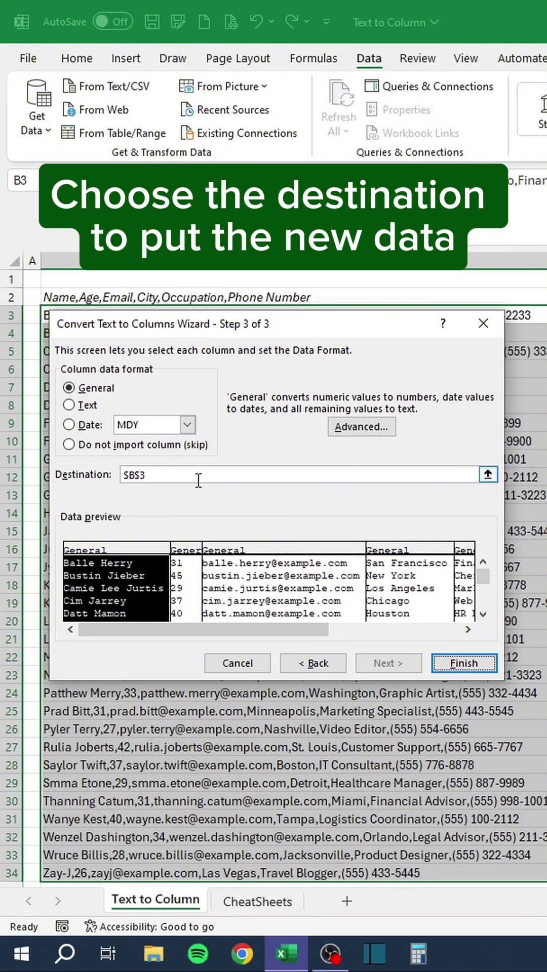
pyautogui.moveTo(198, 480); pyautogui.dragTo(96, 476)
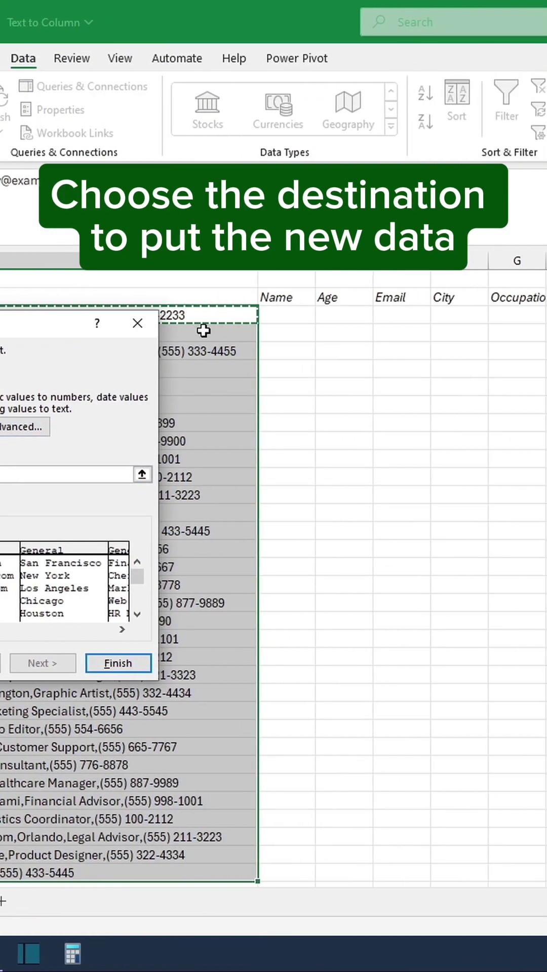
pyautogui.click(288, 315)
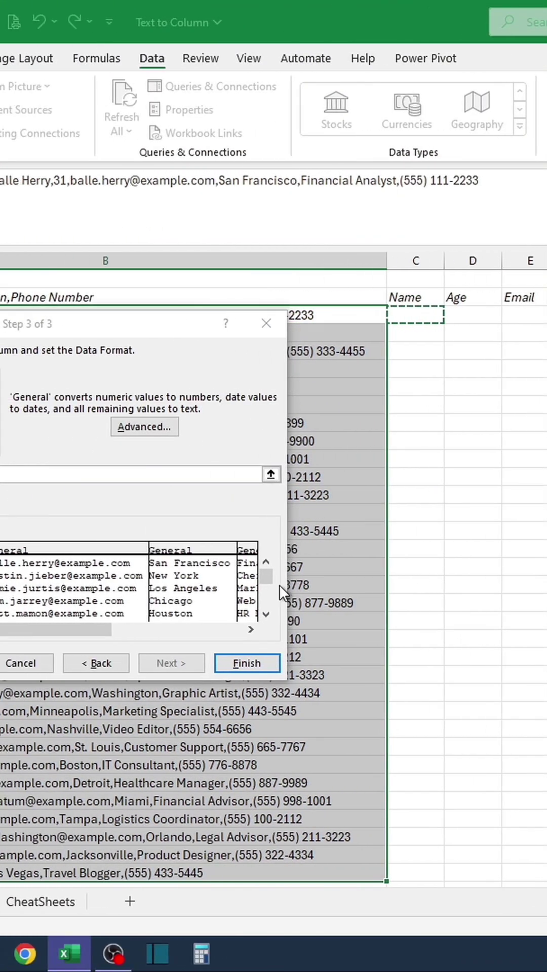
pyautogui.click(247, 663)
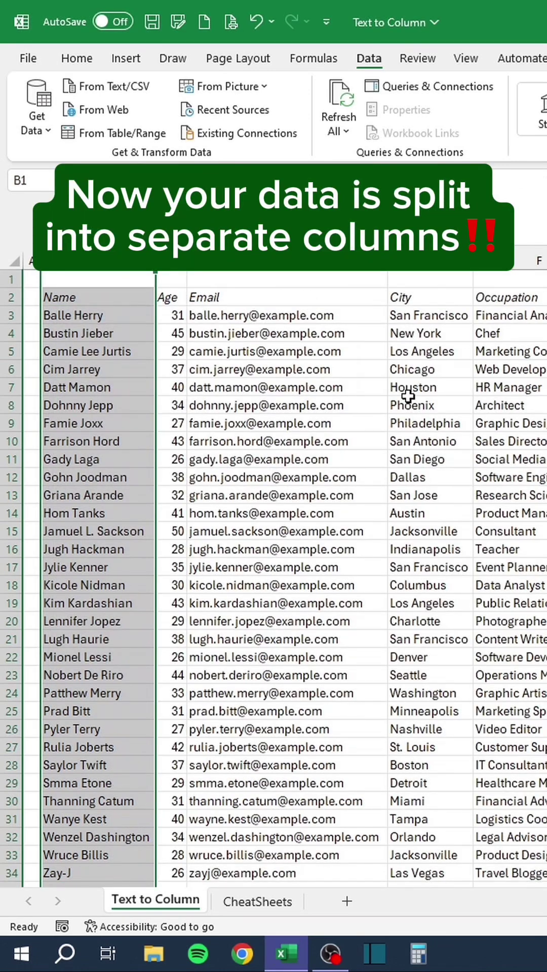
pyautogui.click(283, 512)
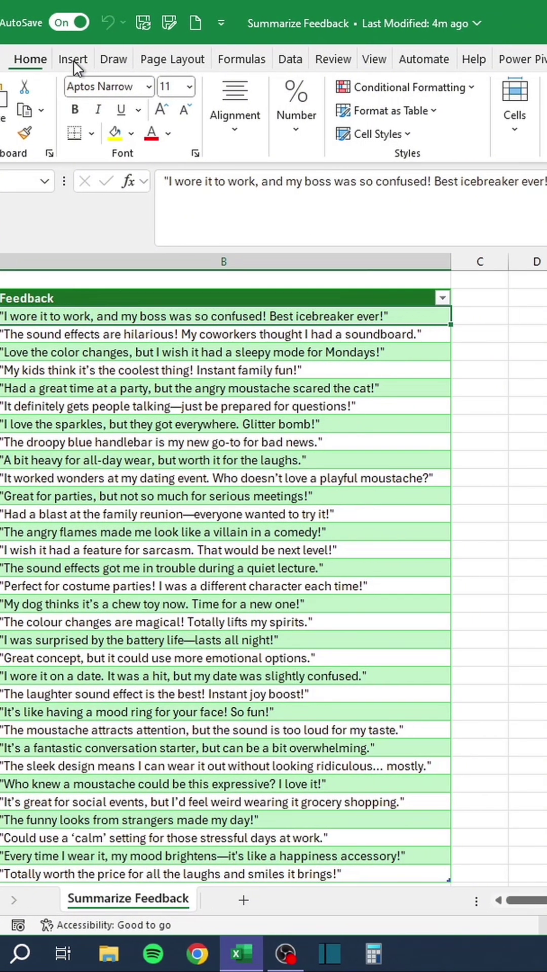
# - Ask Copilot to 'Summarize the feedback' and scroll through its themed reply
pyautogui.click(448, 121)
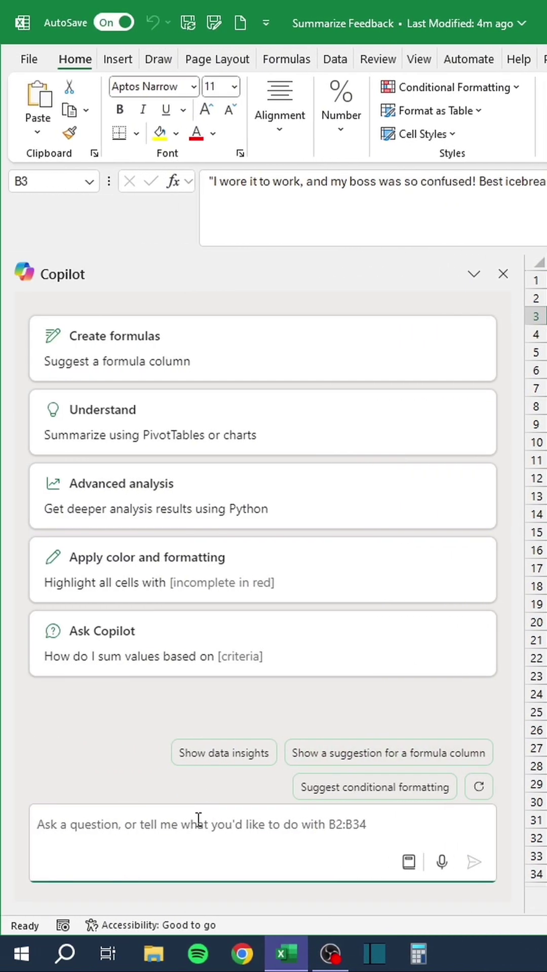
pyautogui.write('Summarize the feedback')
pyautogui.press('Return')
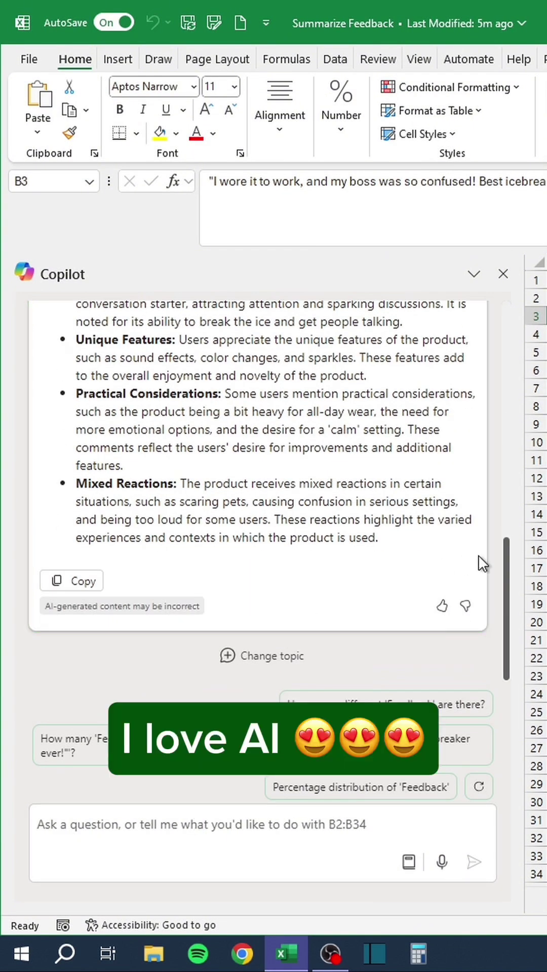
pyautogui.scroll(5, 512, 475)
pyautogui.moveTo(512, 475); pyautogui.dragTo(512, 512)
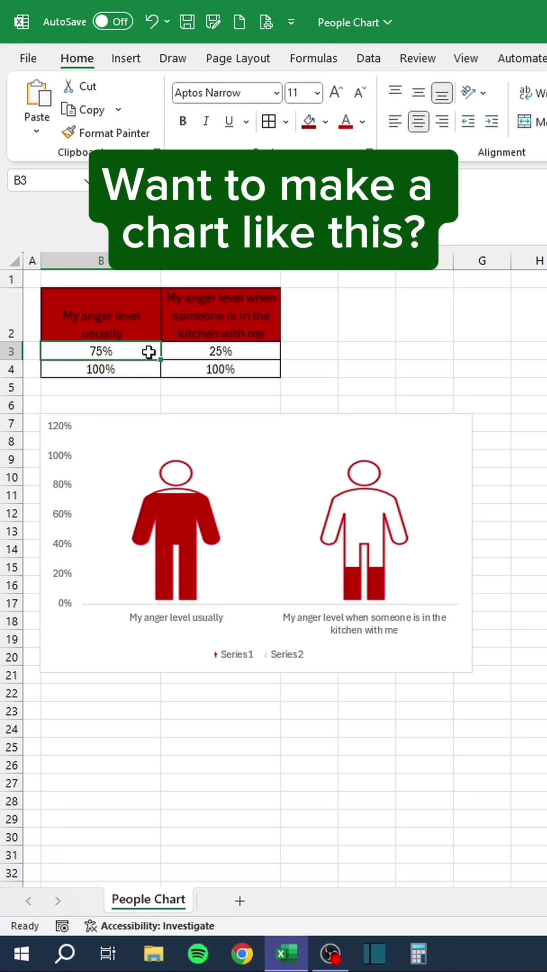
# - Commit the value 1, then insert a 2-D clustered column chart of the anger-level table B2:C4
pyautogui.write('1')
pyautogui.press('Return')
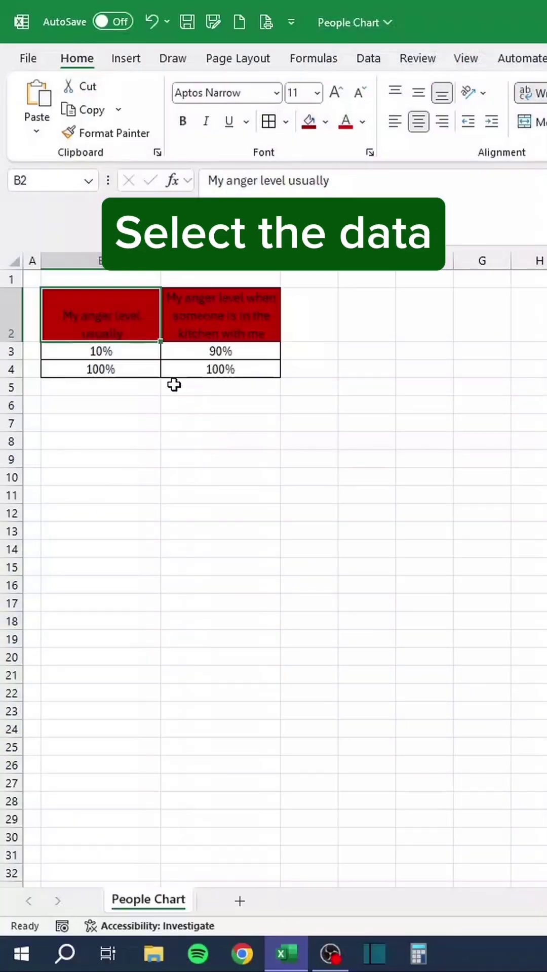
pyautogui.moveTo(119, 315); pyautogui.dragTo(196, 369)
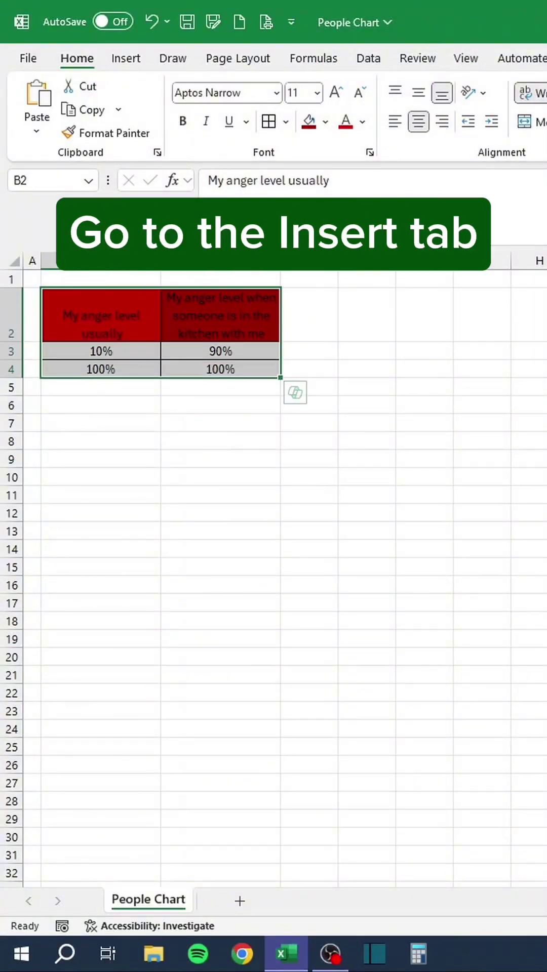
pyautogui.click(137, 59)
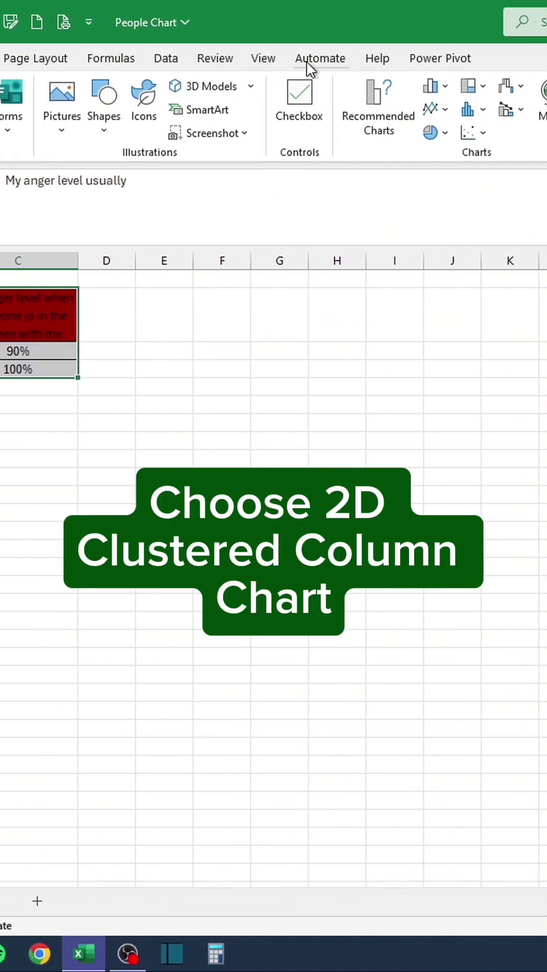
pyautogui.click(251, 87)
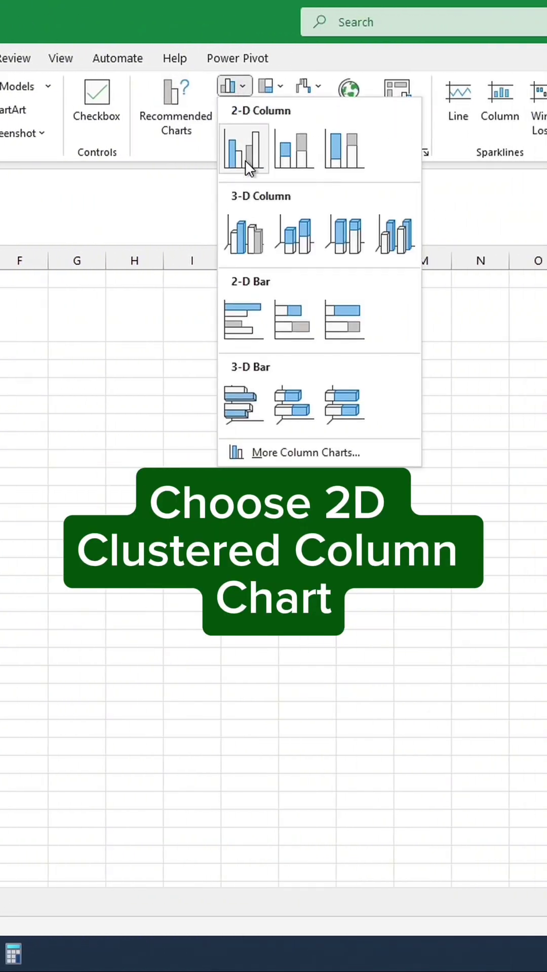
pyautogui.click(245, 160)
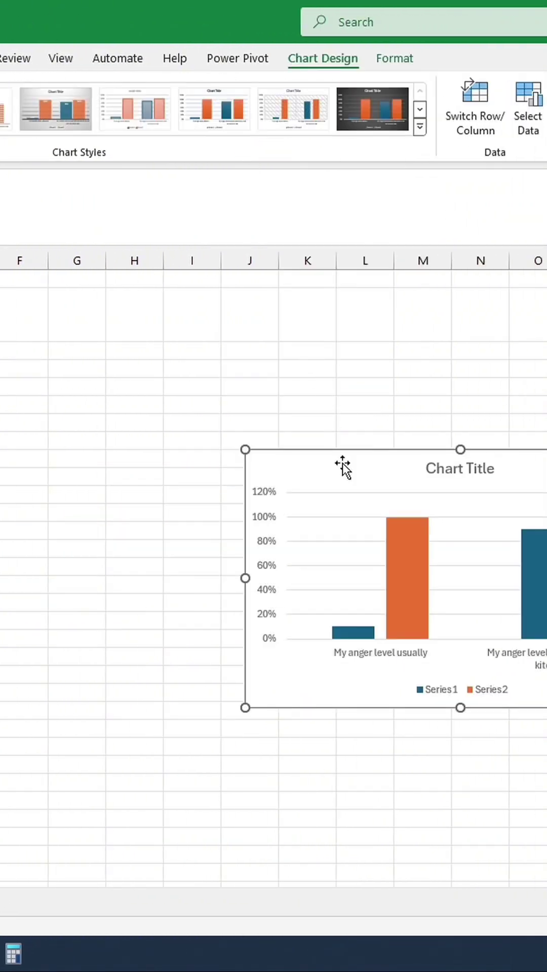
# - Move the chart just below the data table and delete its title and gridlines
pyautogui.moveTo(341, 466); pyautogui.dragTo(0, 427)
pyautogui.moveTo(42, 426); pyautogui.dragTo(0, 429)
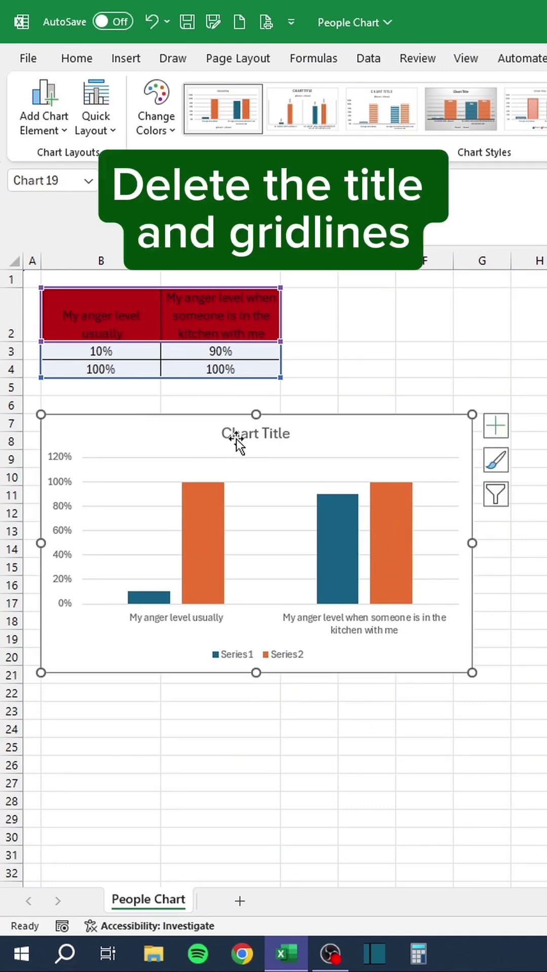
pyautogui.press('Delete')
pyautogui.click(251, 457)
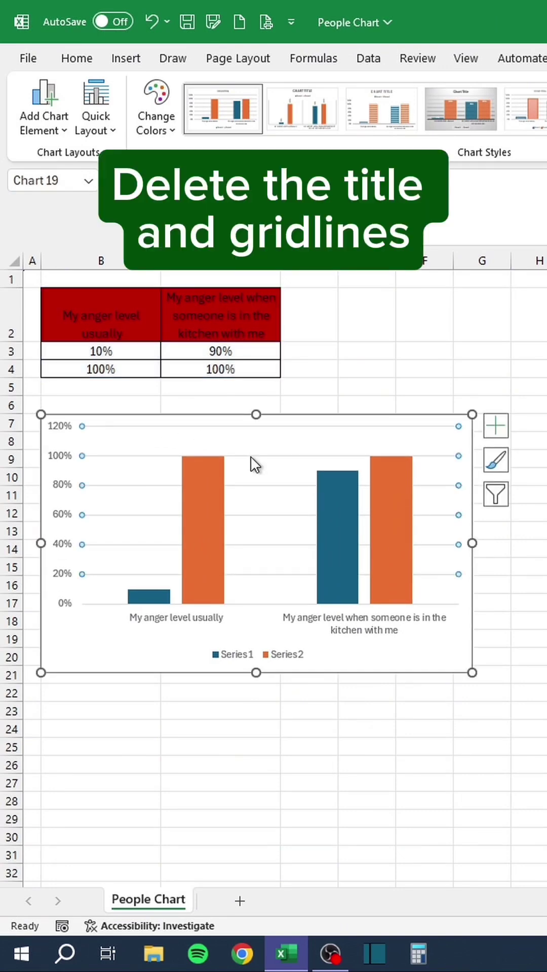
pyautogui.press('Delete')
pyautogui.click(255, 709)
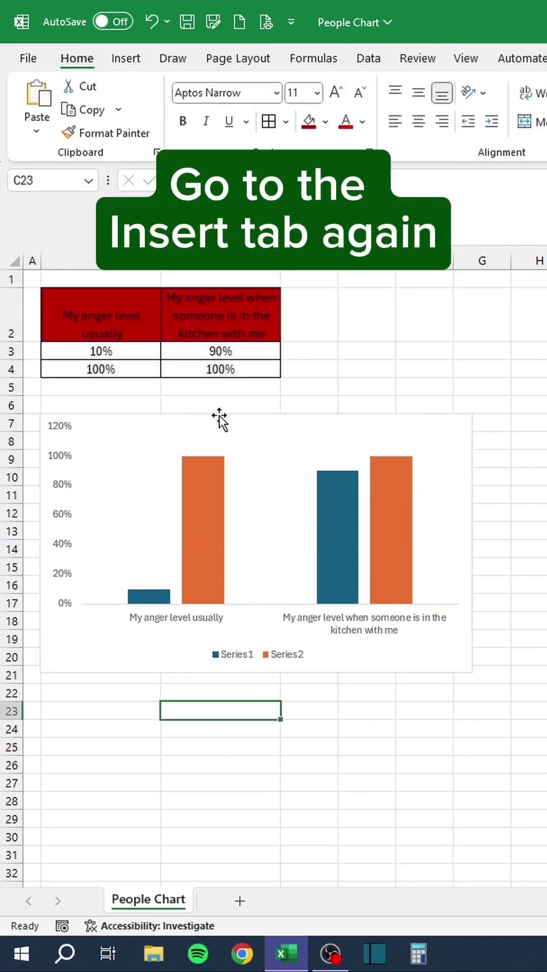
# - Insert the standing-person stock icon found by searching icons for 'people'
pyautogui.click(126, 60)
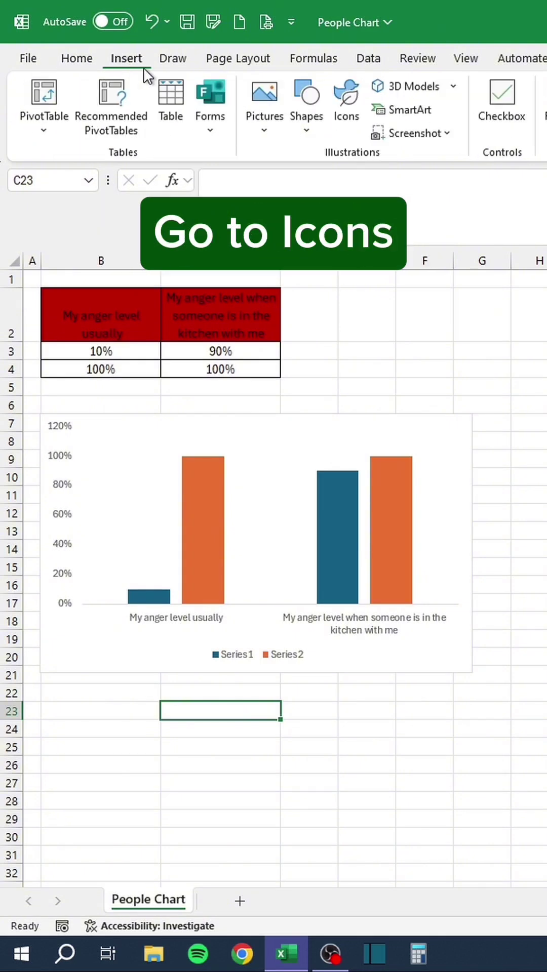
pyautogui.click(344, 111)
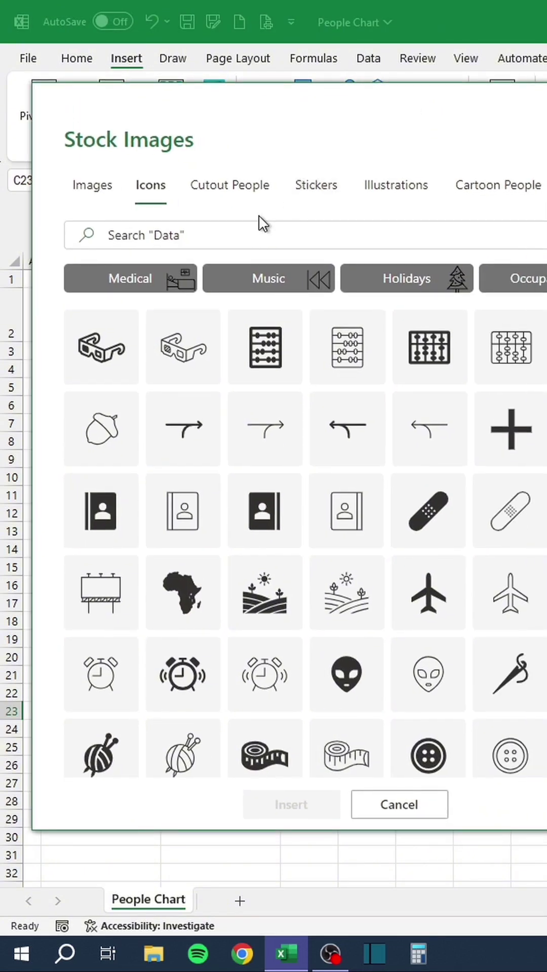
pyautogui.click(223, 233)
pyautogui.write('people')
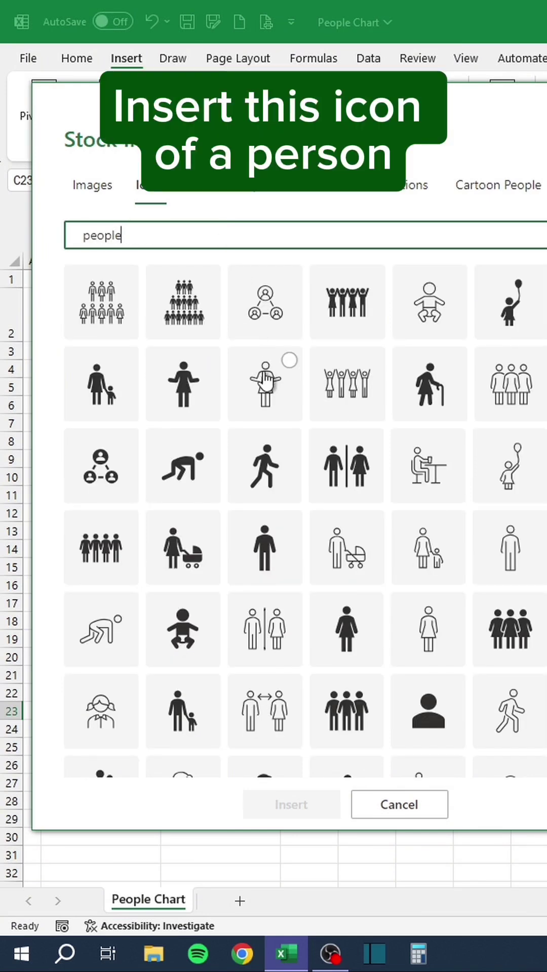
pyautogui.click(277, 548)
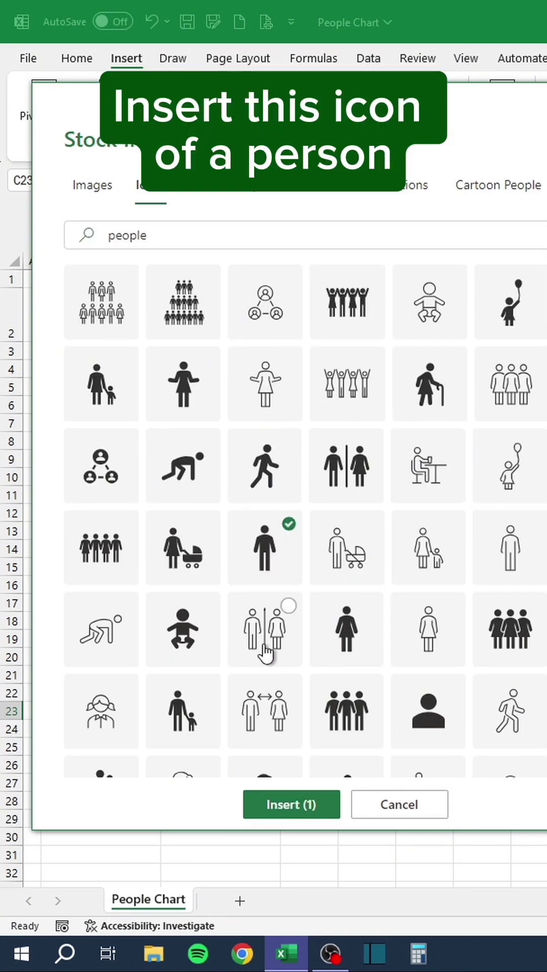
pyautogui.click(278, 809)
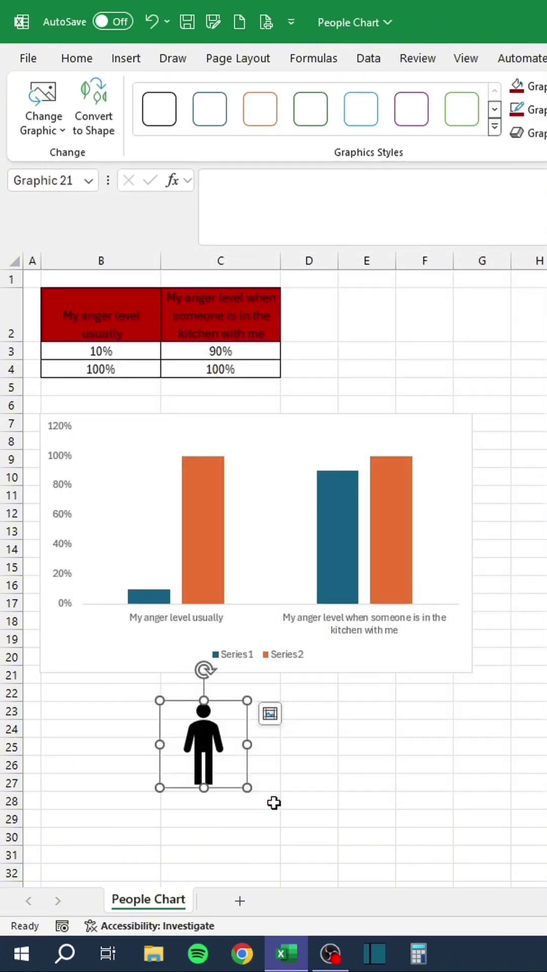
# - Duplicate the person icon beside itself and give the copy no fill with a dark red outline
pyautogui.hotkey('ctrl', 'c')
pyautogui.hotkey('ctrl', 'v')
pyautogui.moveTo(215, 752); pyautogui.dragTo(272, 752)
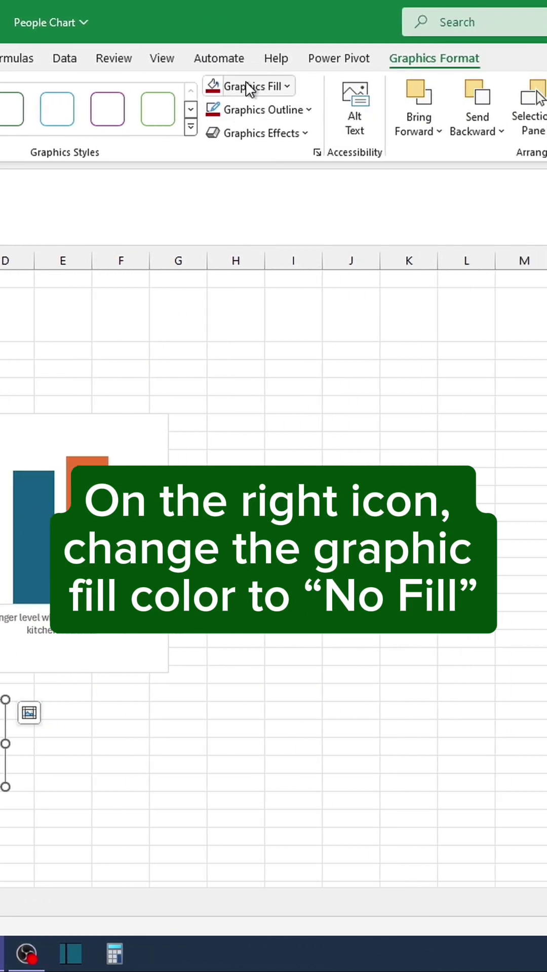
pyautogui.click(440, 83)
pyautogui.click(269, 420)
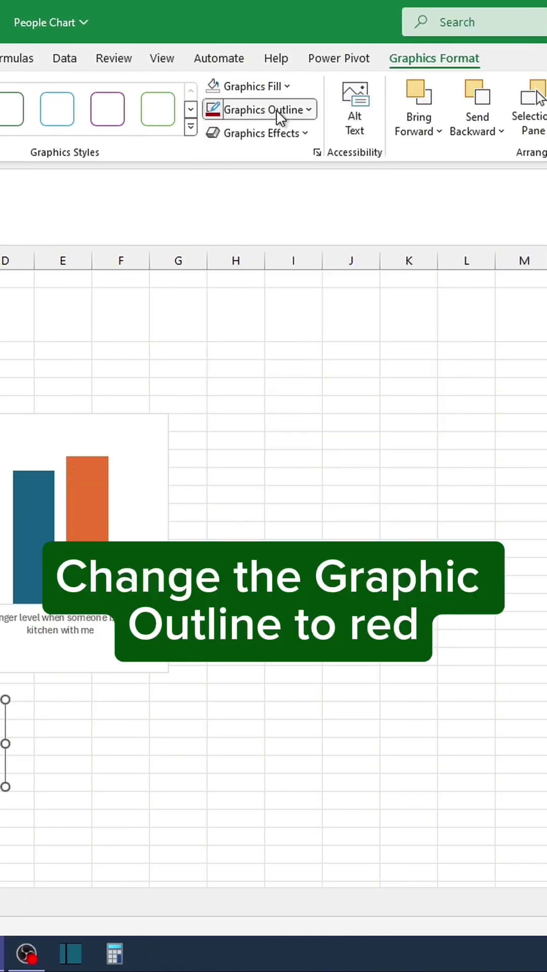
pyautogui.click(276, 110)
pyautogui.click(219, 416)
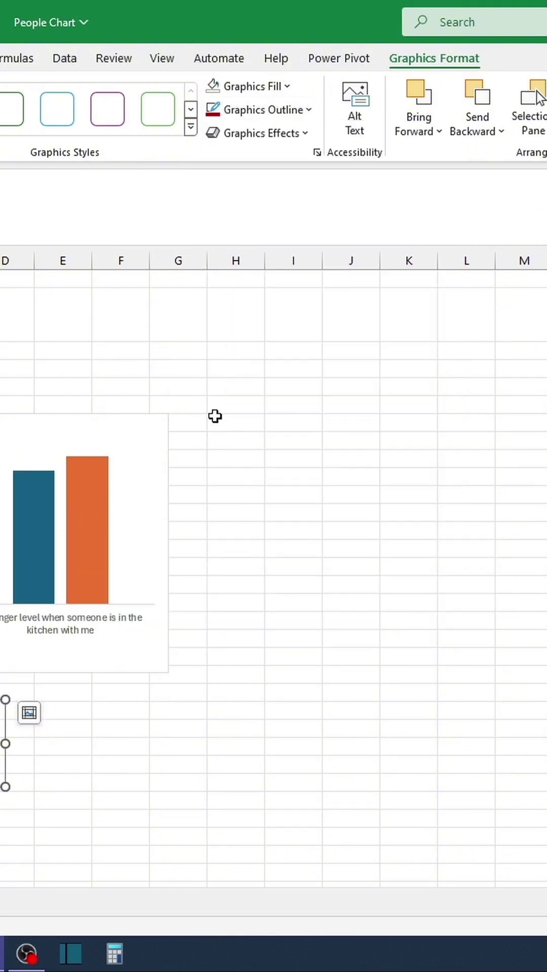
# - Fill the left person icon with dark red
pyautogui.click(209, 729)
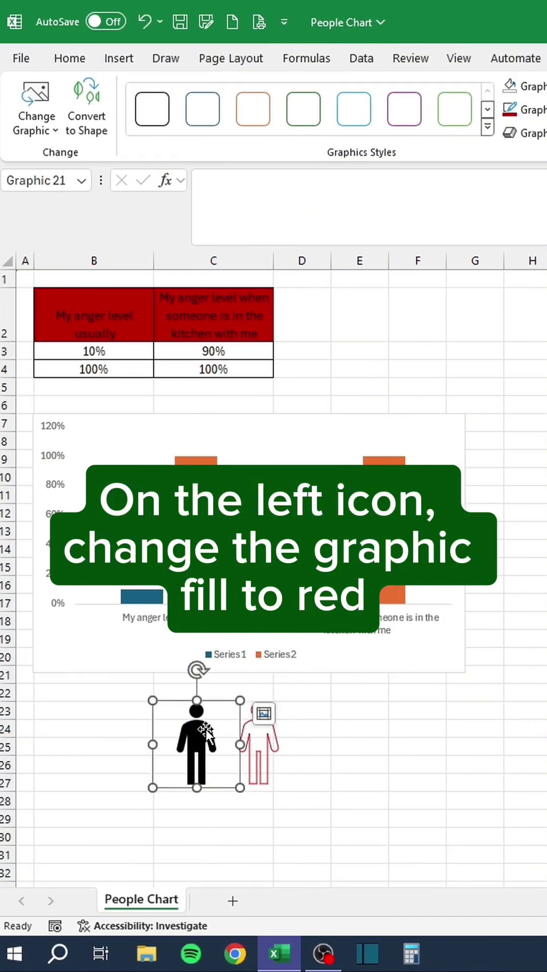
pyautogui.click(258, 86)
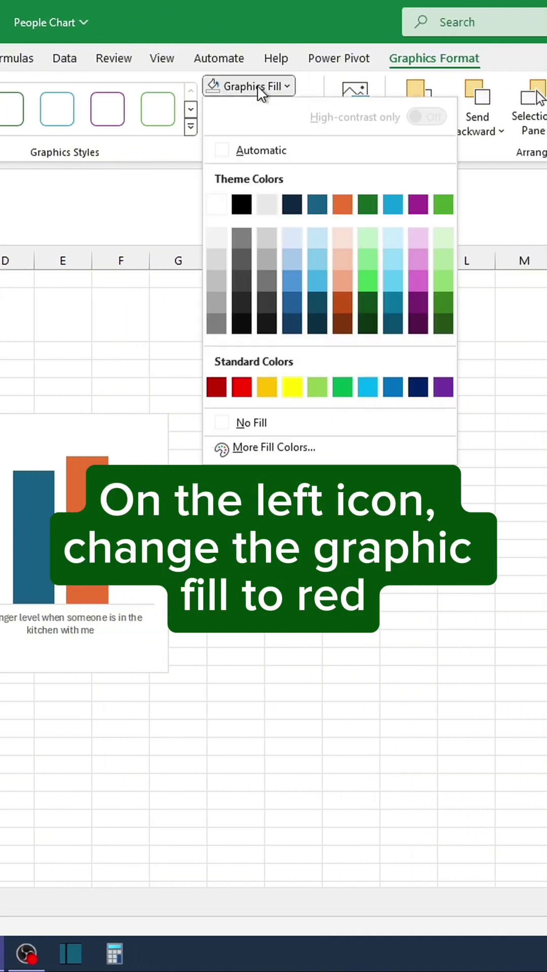
pyautogui.click(217, 384)
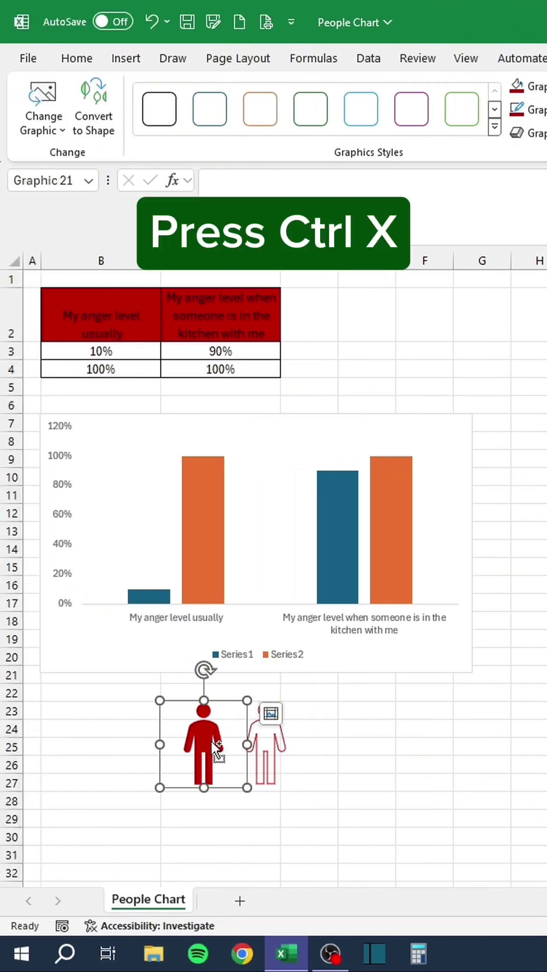
# - Paste the solid red person into the blue Series1 bars and the outlined person into the orange Series2 bars
pyautogui.hotkey('ctrl', 'x')
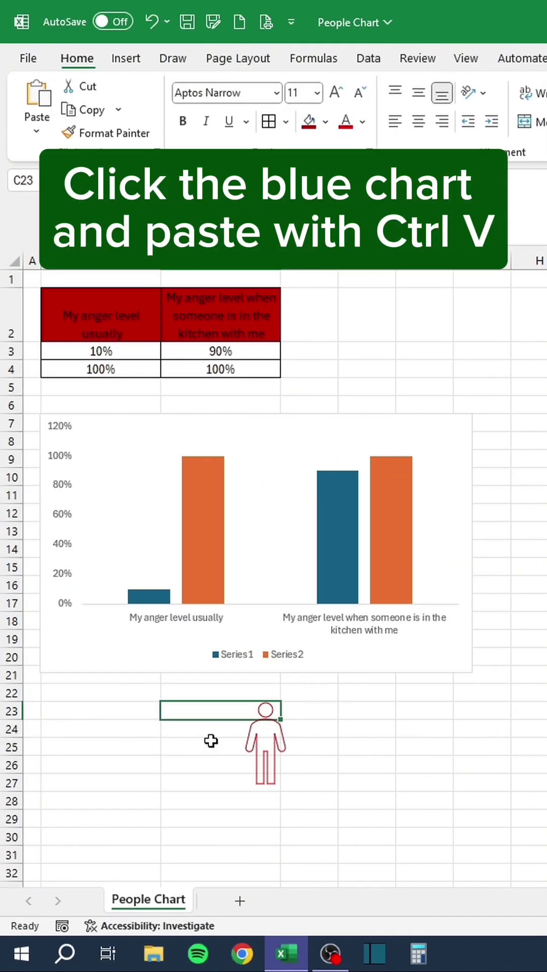
pyautogui.click(138, 594)
pyautogui.hotkey('ctrl', 'v')
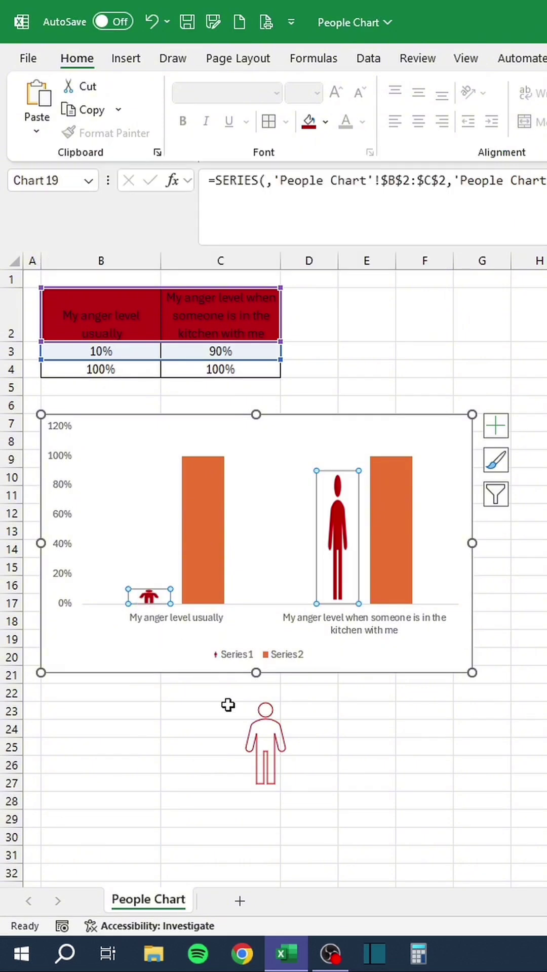
pyautogui.click(259, 744)
pyautogui.hotkey('ctrl', 'x')
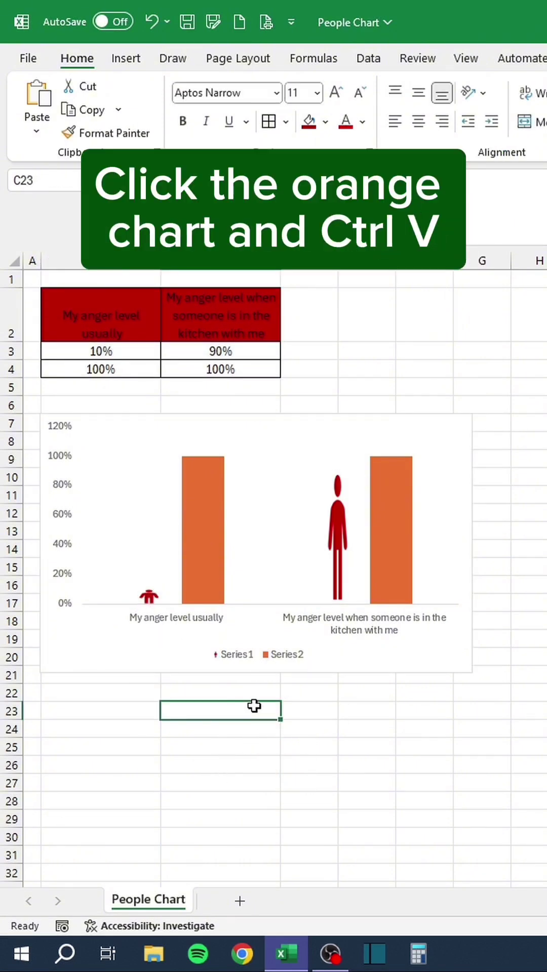
pyautogui.click(196, 560)
pyautogui.hotkey('ctrl', 'v')
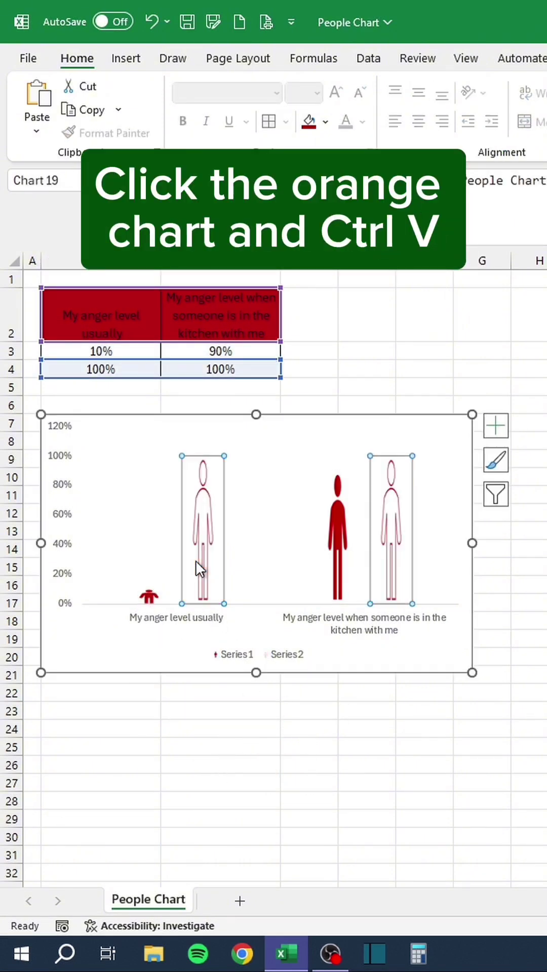
# - Set the data series overlap to 100% and make the picture fill stack and scale with values
pyautogui.rightClick(150, 597)
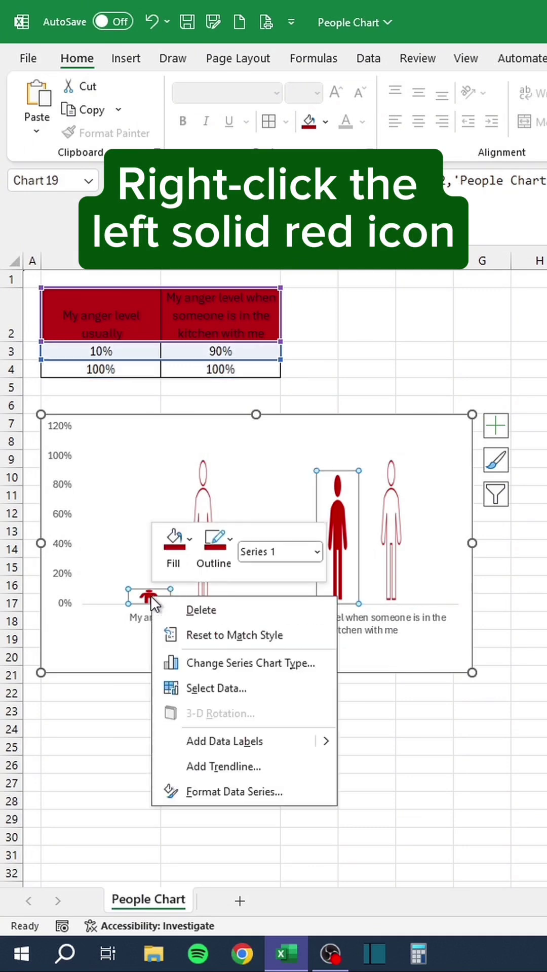
pyautogui.click(217, 793)
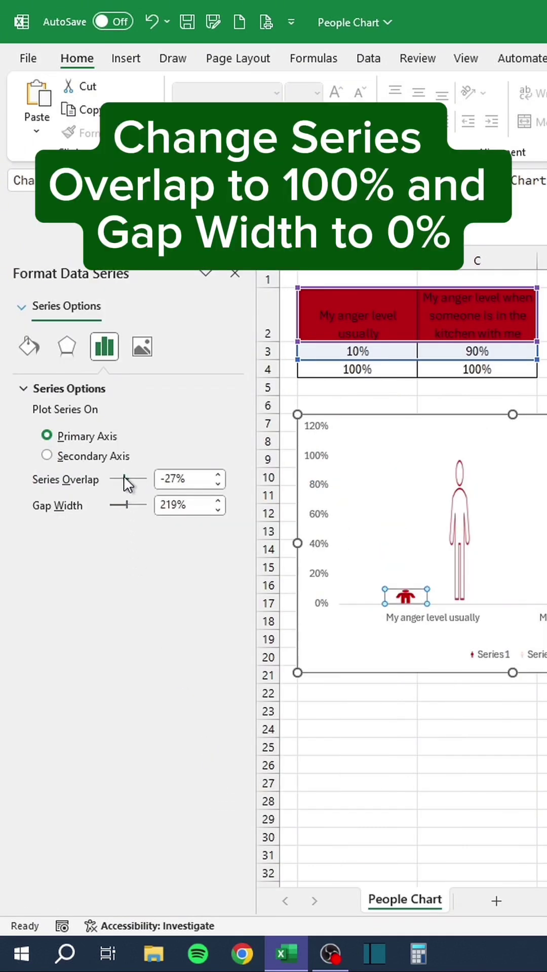
pyautogui.moveTo(123, 478); pyautogui.dragTo(100, 505)
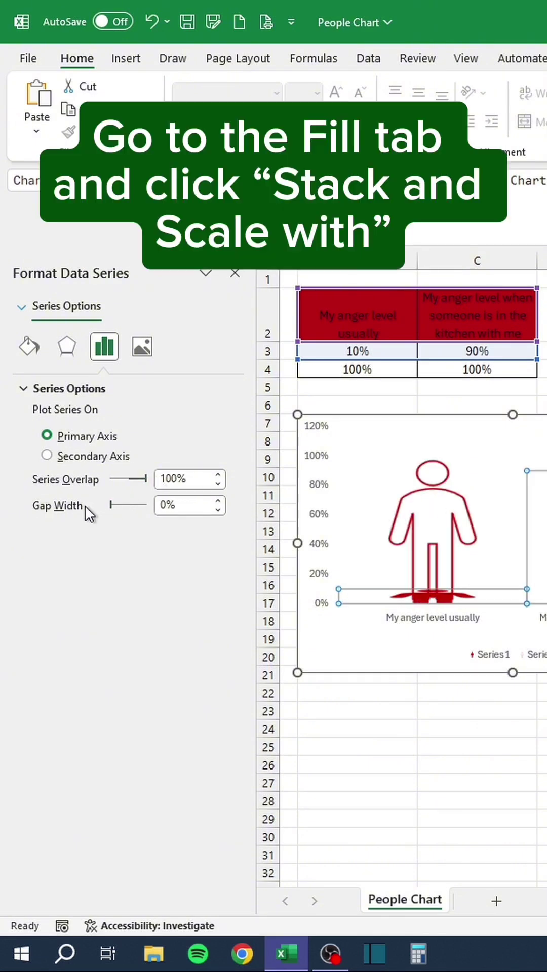
pyautogui.click(28, 346)
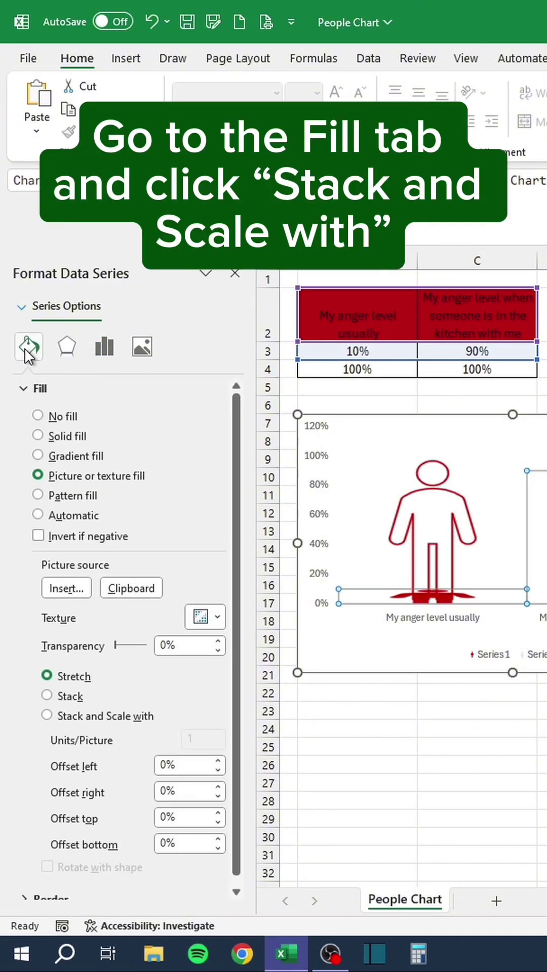
pyautogui.click(48, 721)
pyautogui.click(234, 274)
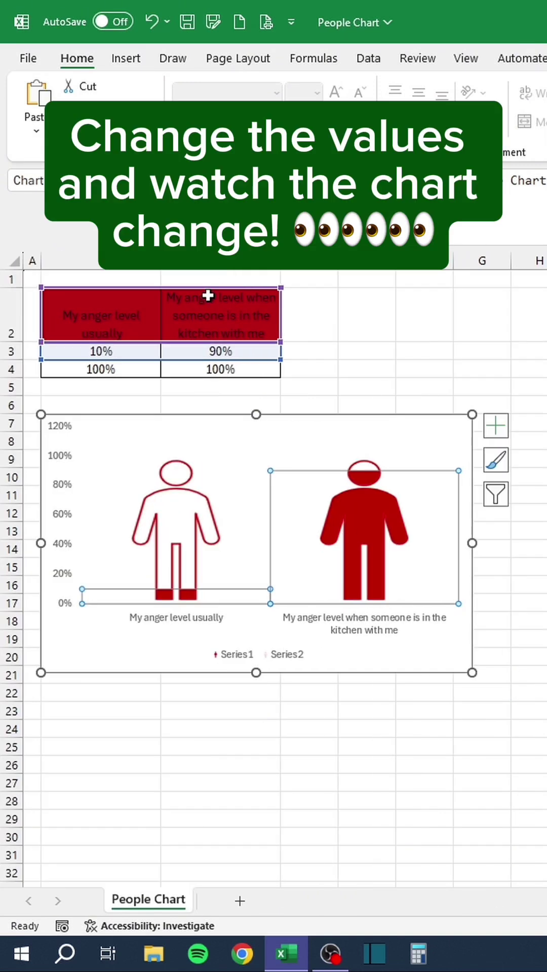
# - Test the person fill by entering 25, 50 and 75 in B3
pyautogui.click(148, 352)
pyautogui.write('25')
pyautogui.press('Return')
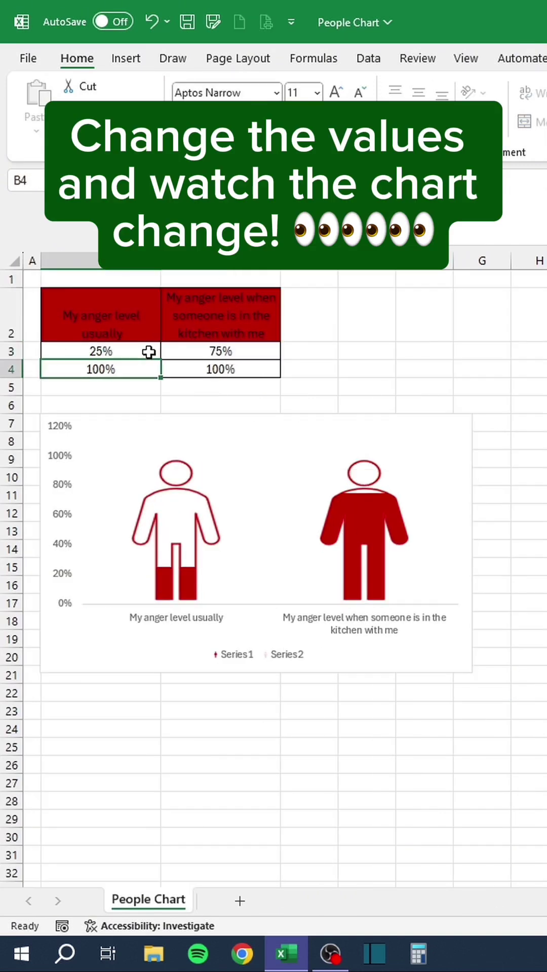
pyautogui.click(148, 352)
pyautogui.write('50')
pyautogui.press('Return')
pyautogui.click(149, 351)
pyautogui.write('75')
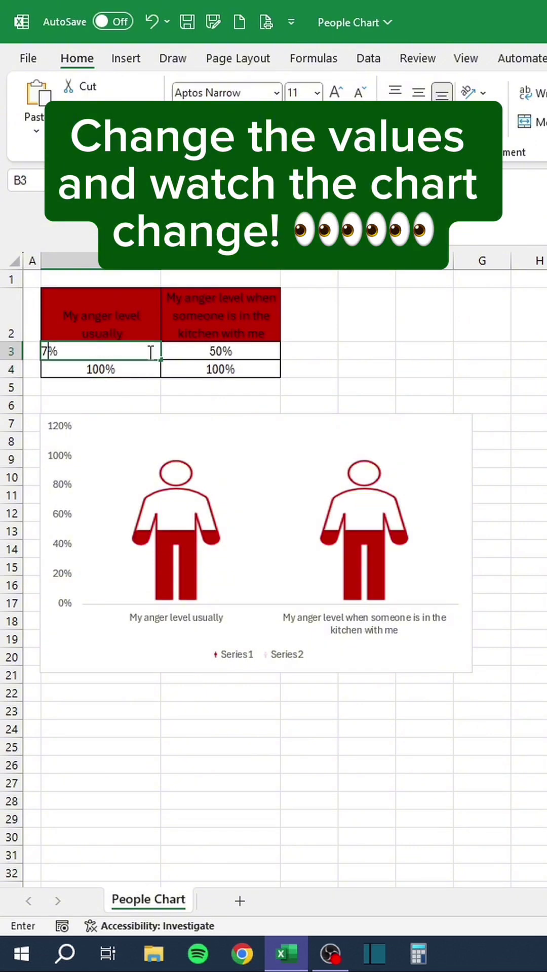
pyautogui.press('Return')
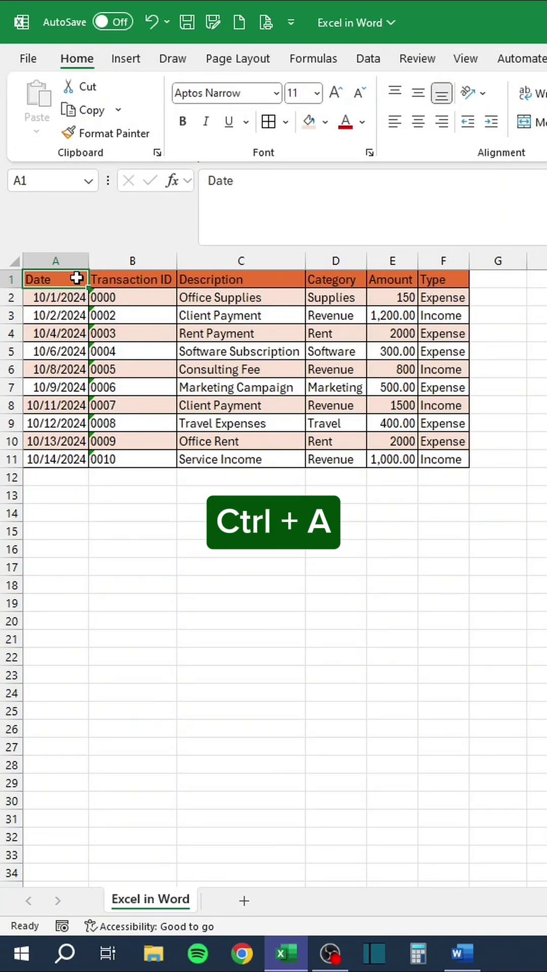
# - Copy the whole transaction table and switch to the Word report
pyautogui.hotkey('ctrl', 'a')
pyautogui.hotkey('ctrl', 'c')
pyautogui.hotkey('ctrl', 'c')
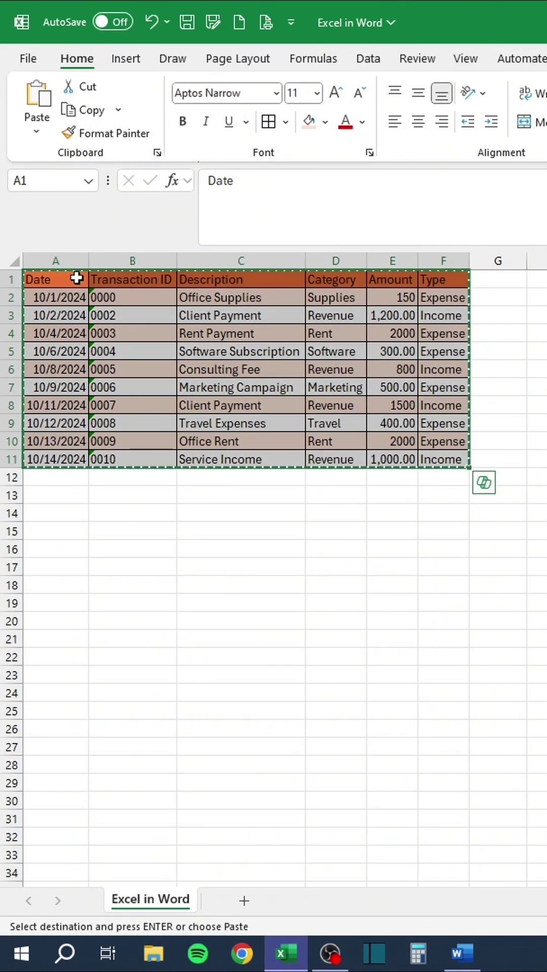
pyautogui.click(460, 952)
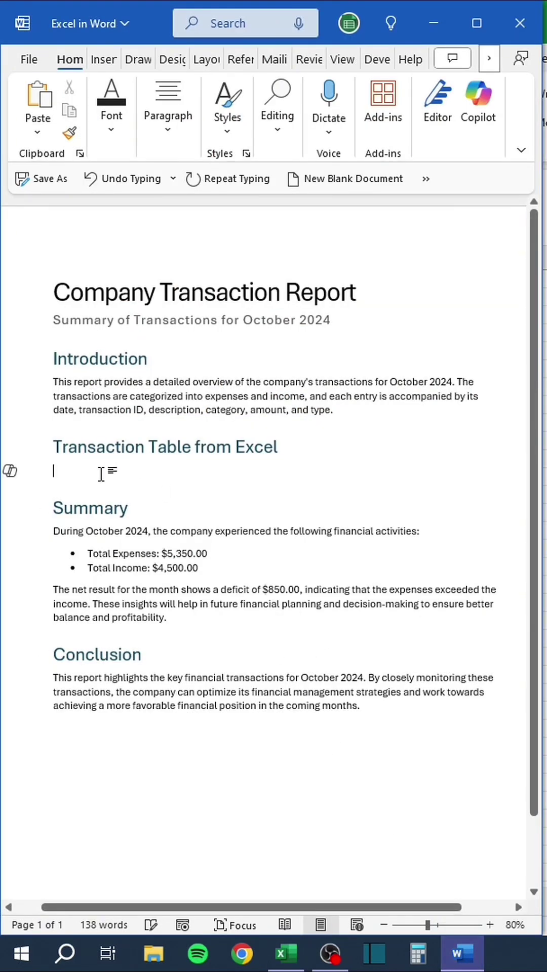
# - Paste the table into the report as a Microsoft Excel Worksheet Object
pyautogui.click(39, 132)
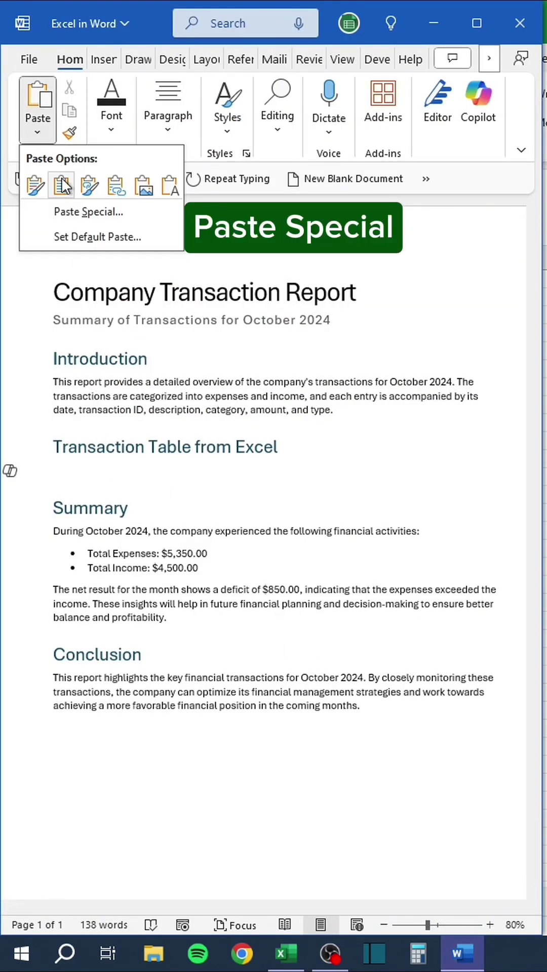
pyautogui.click(76, 212)
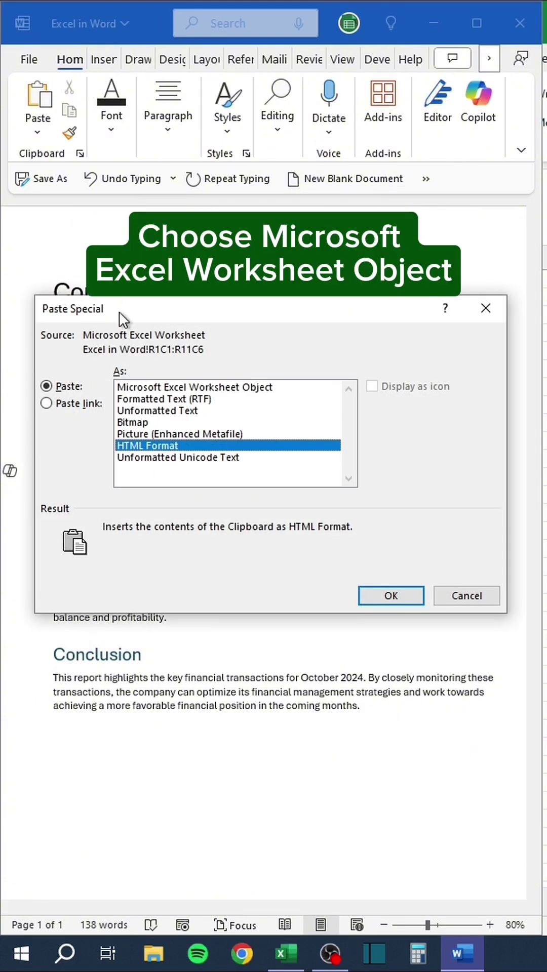
pyautogui.click(159, 387)
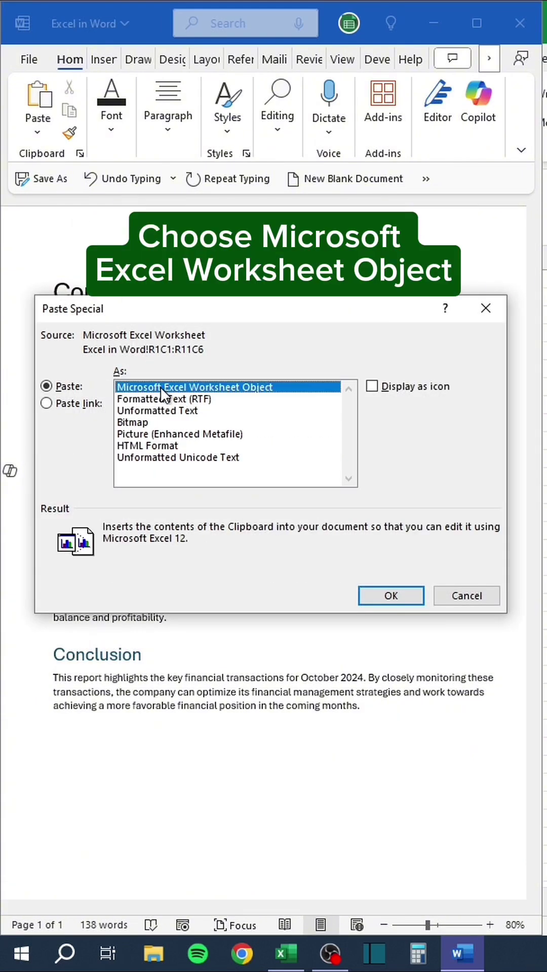
pyautogui.click(387, 595)
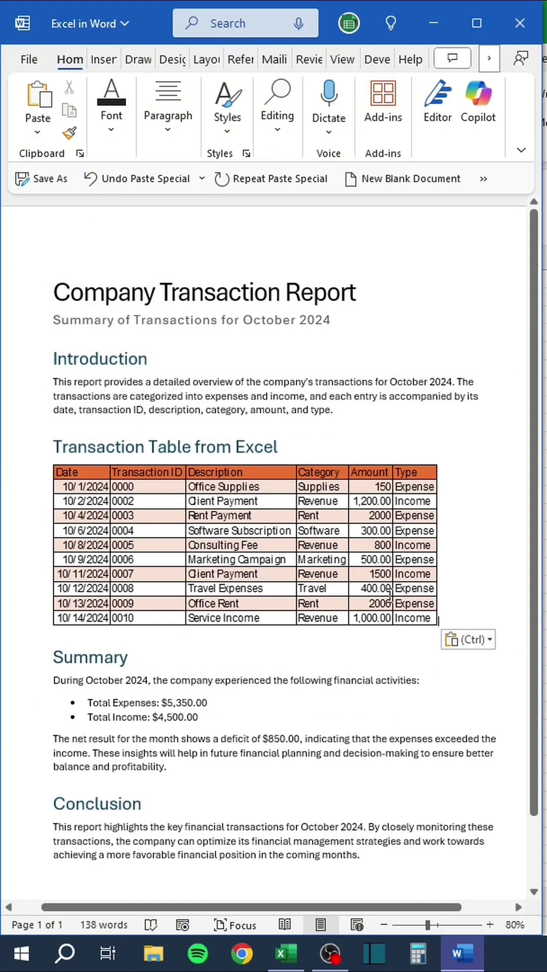
# - Edit the embedded table in place, commit the Transaction ID entry, and return to the report
pyautogui.doubleClick(153, 487)
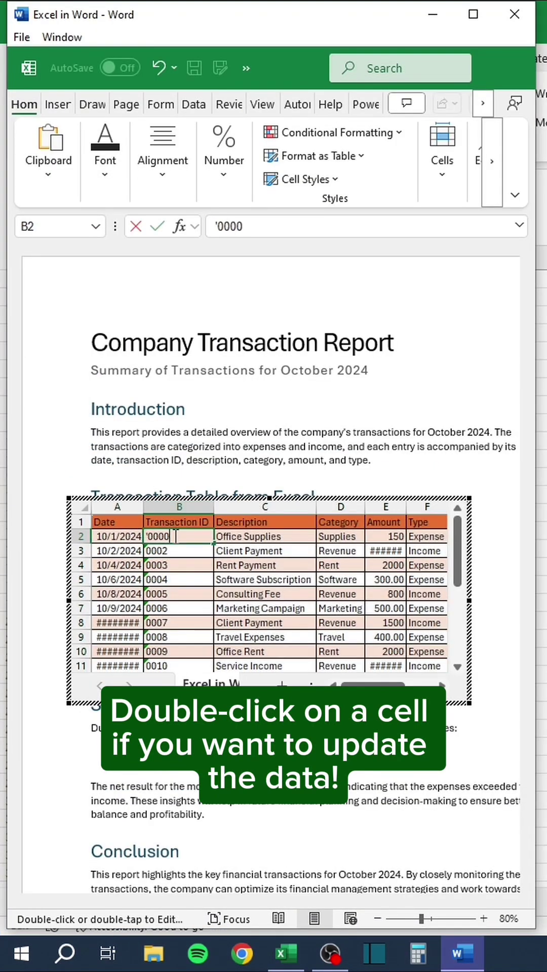
pyautogui.press('Return')
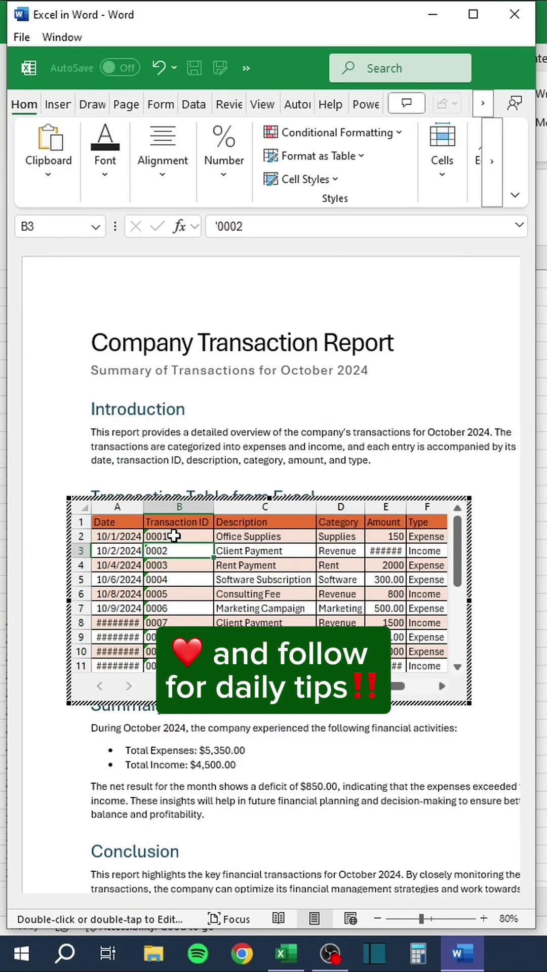
pyautogui.click(247, 753)
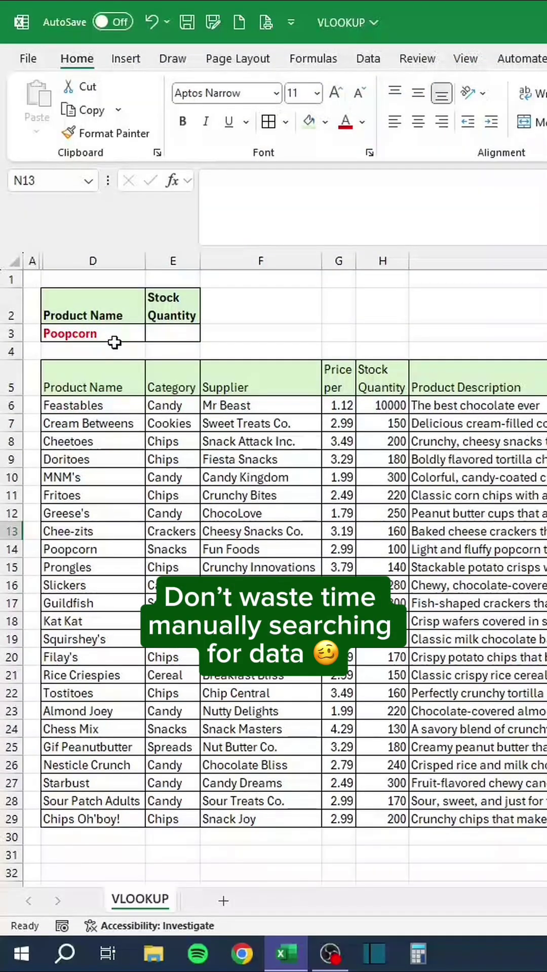
pyautogui.click(111, 333)
pyautogui.click(130, 549)
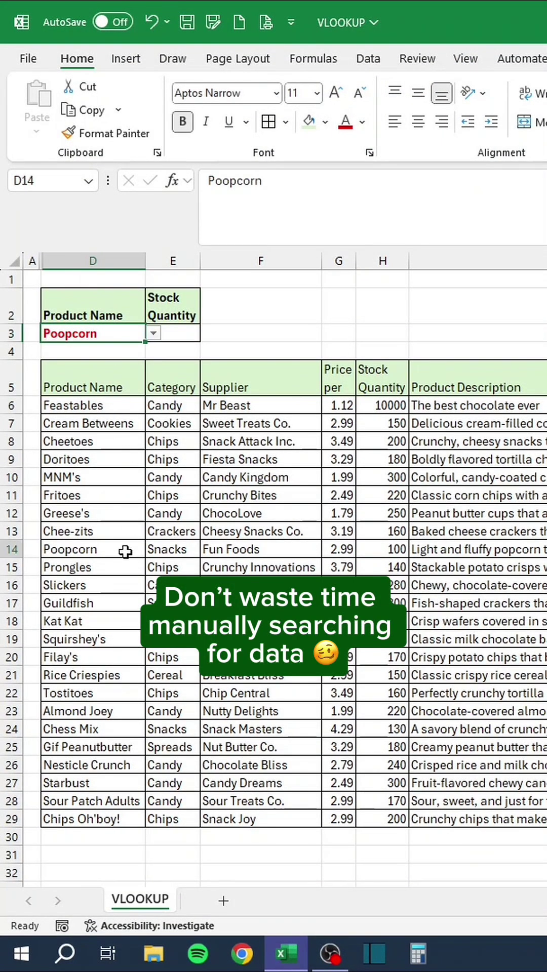
pyautogui.click(378, 552)
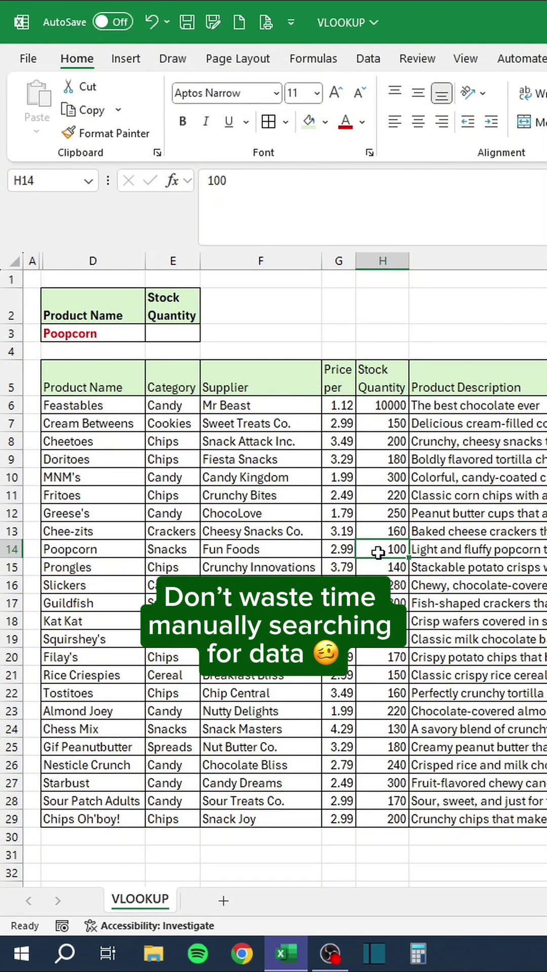
pyautogui.hotkey('ctrl', 'c')
pyautogui.click(181, 336)
pyautogui.hotkey('ctrl', 'v')
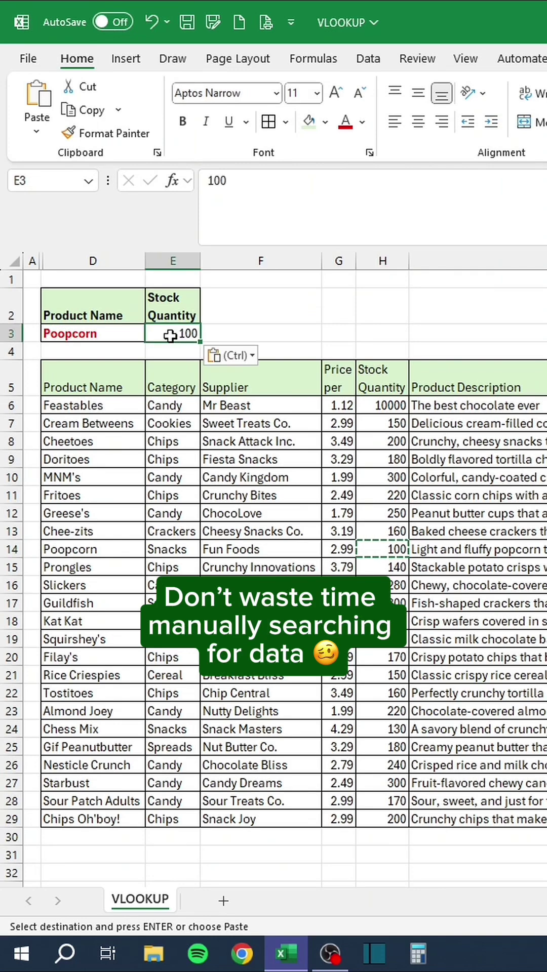
pyautogui.hotkey('ctrl', 'z')
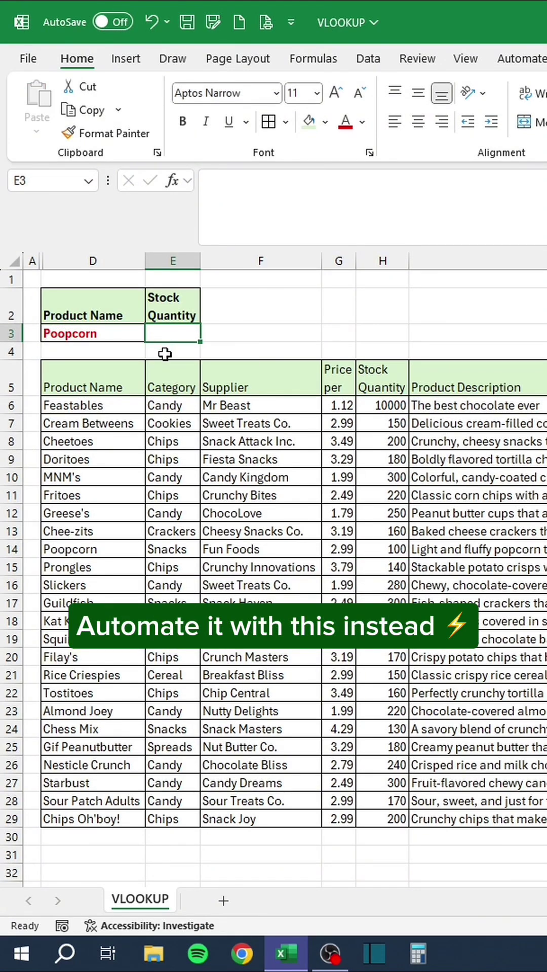
# - Enter =VLOOKUP(D3,D5:J29,5,FALSE) in E3 to return Poopcorn's stock quantity of 100
pyautogui.write('=VLOOKUP')
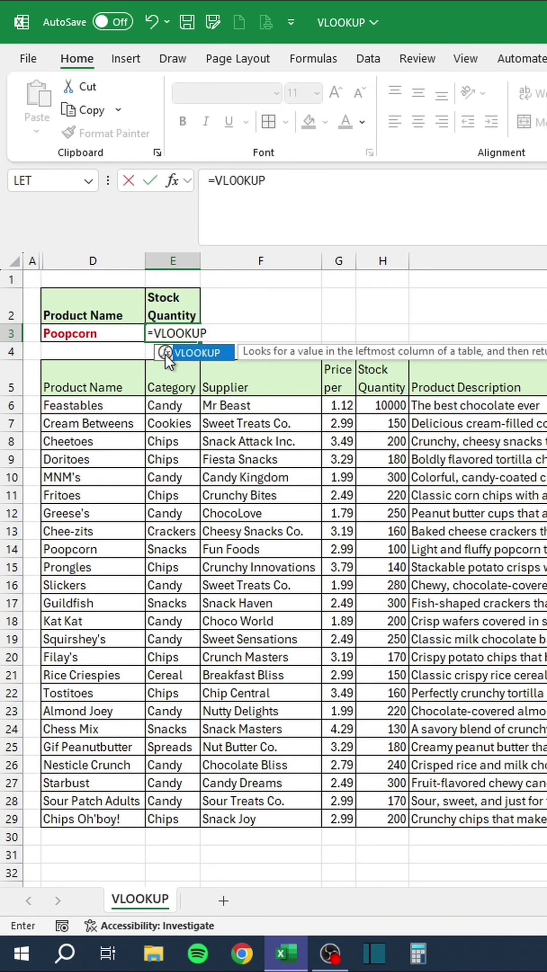
pyautogui.write('(')
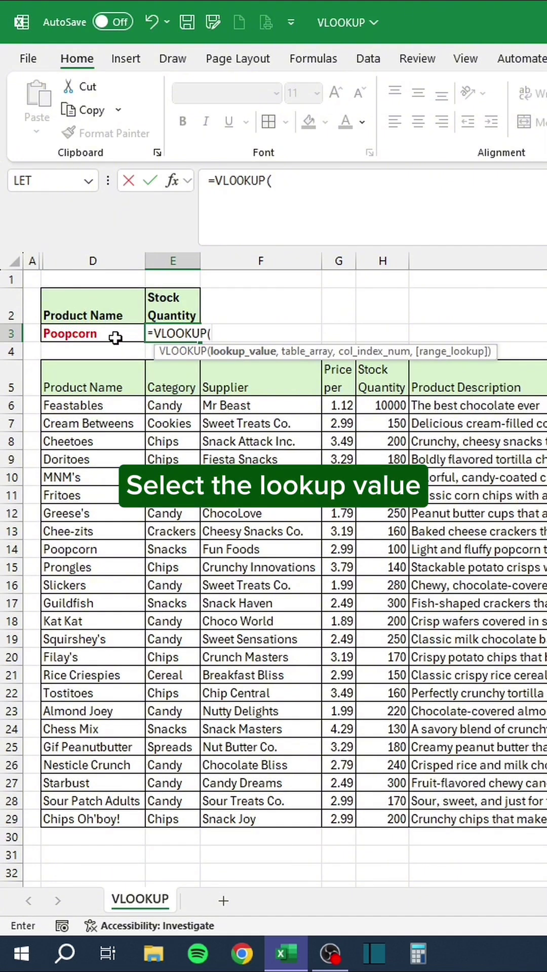
pyautogui.click(115, 338)
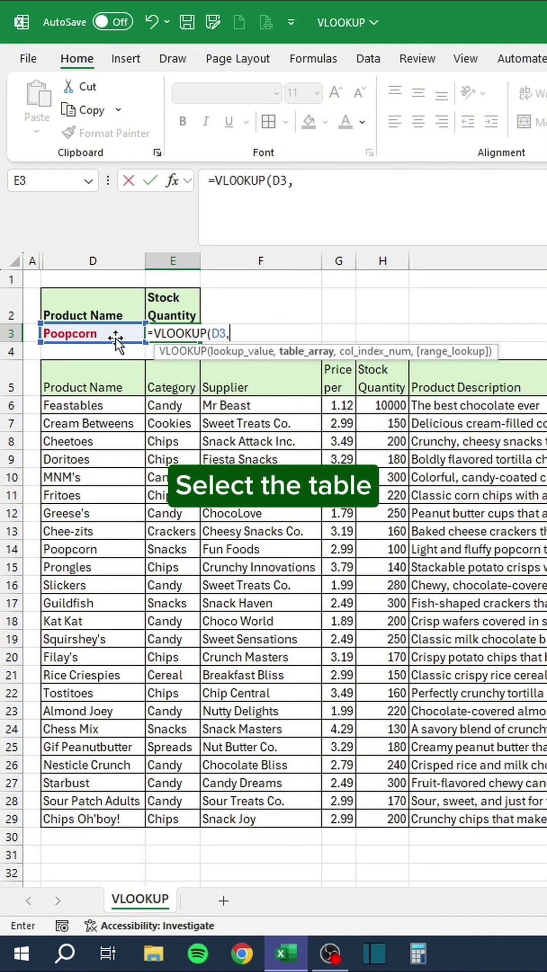
pyautogui.write(',')
pyautogui.click(122, 381)
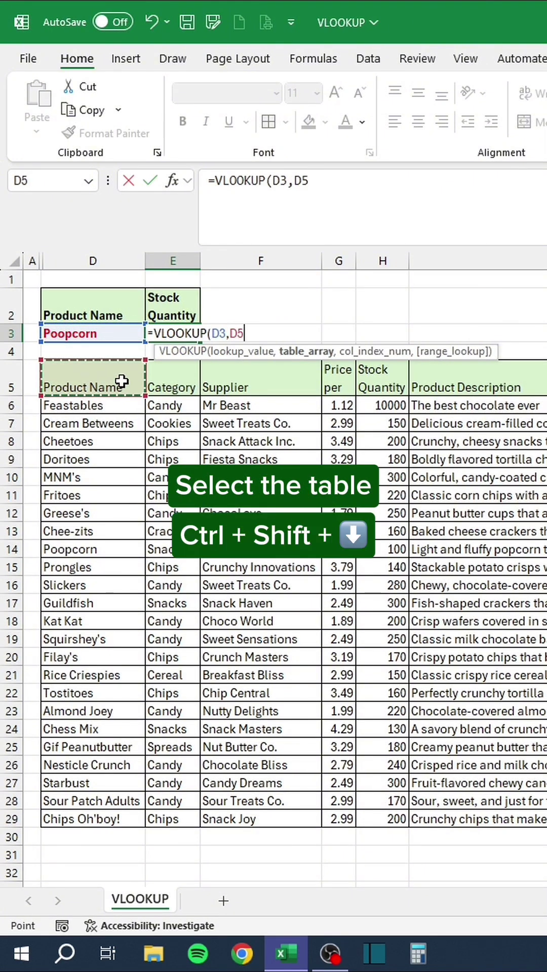
pyautogui.hotkey('ctrl', 'shift', 'Down')
pyautogui.hotkey('ctrl', 'shift', 'Right')
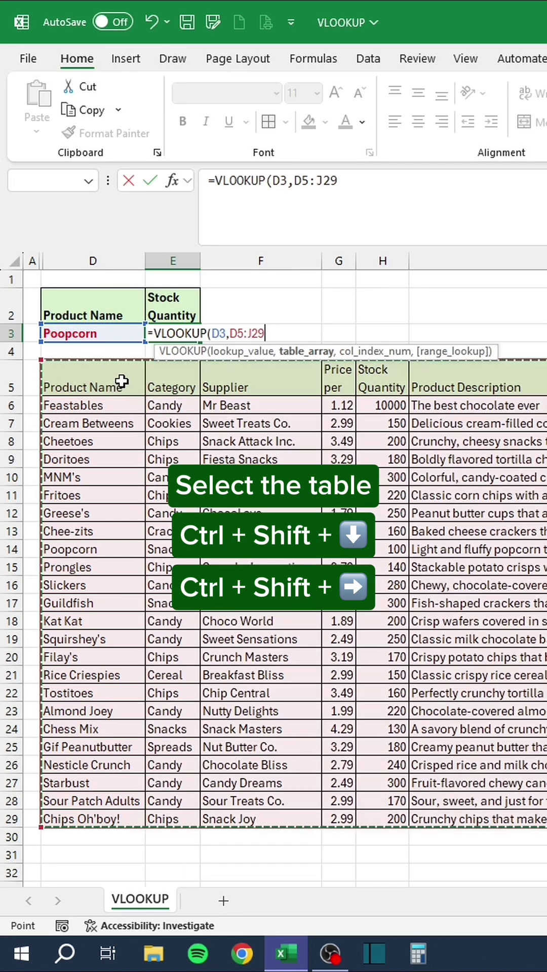
pyautogui.write(',')
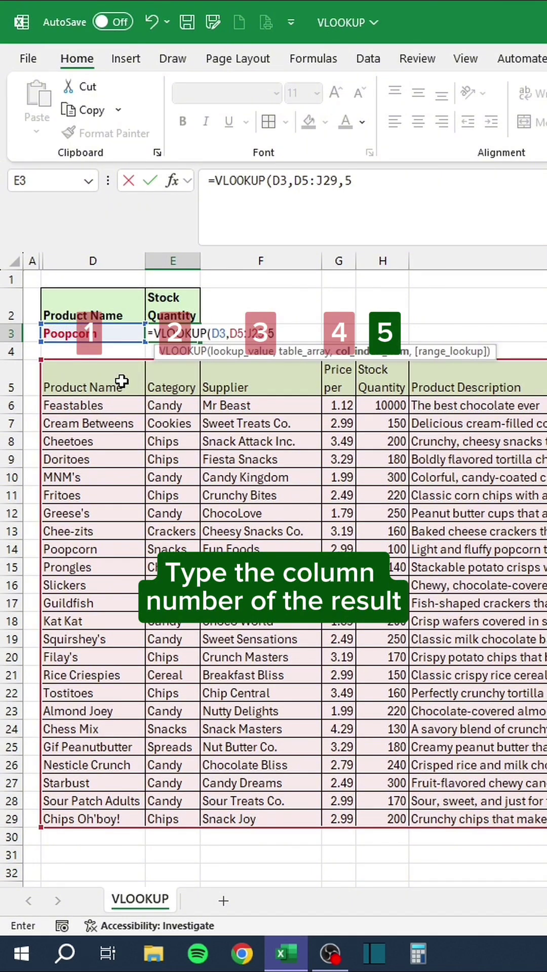
pyautogui.write('5,')
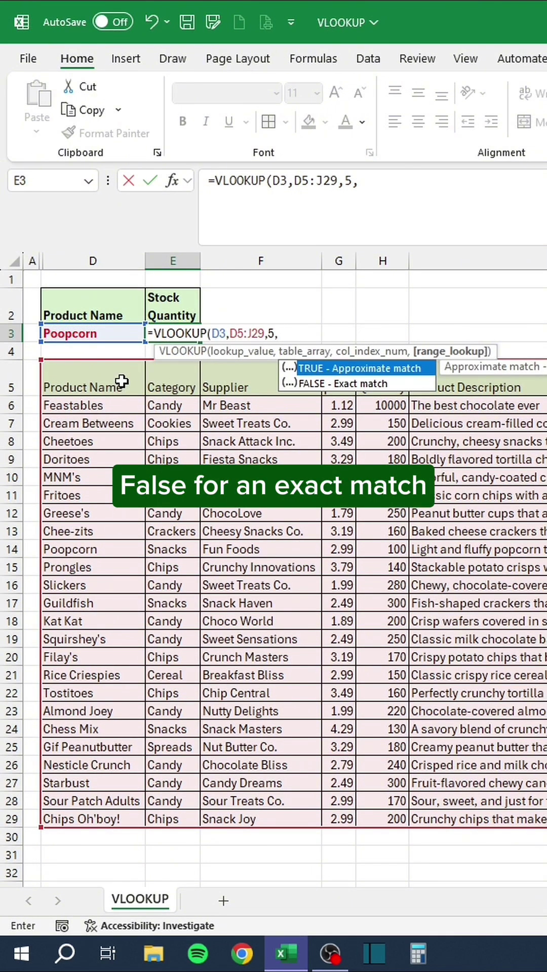
pyautogui.write('FALSE)')
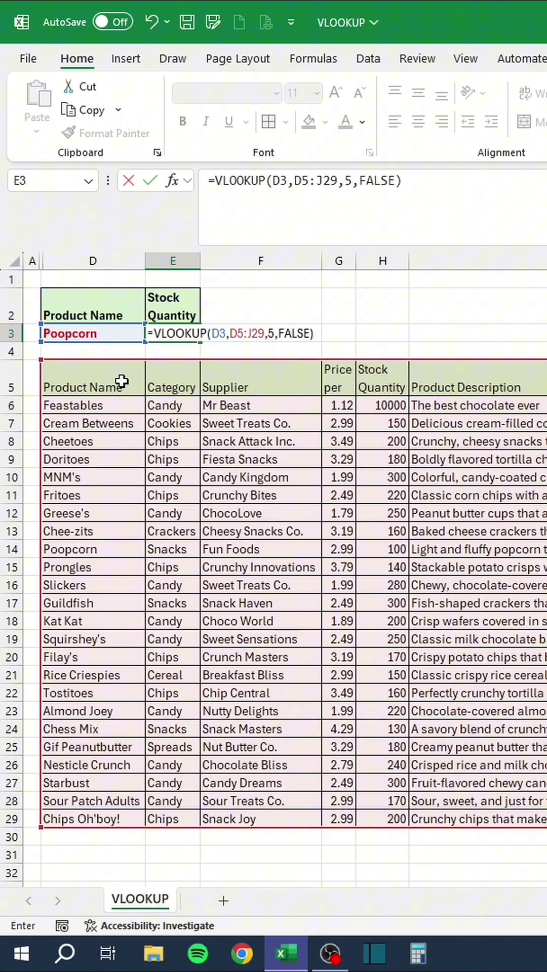
pyautogui.press('Return')
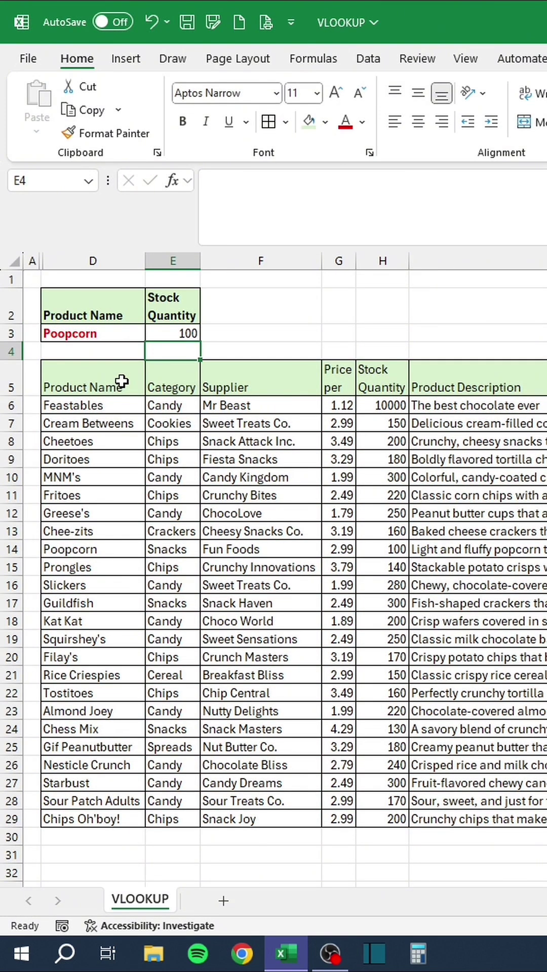
# - Switch D3's product to Cream Betweens, then Gif Peanutbutter, then Slickers (stock 280)
pyautogui.click(117, 335)
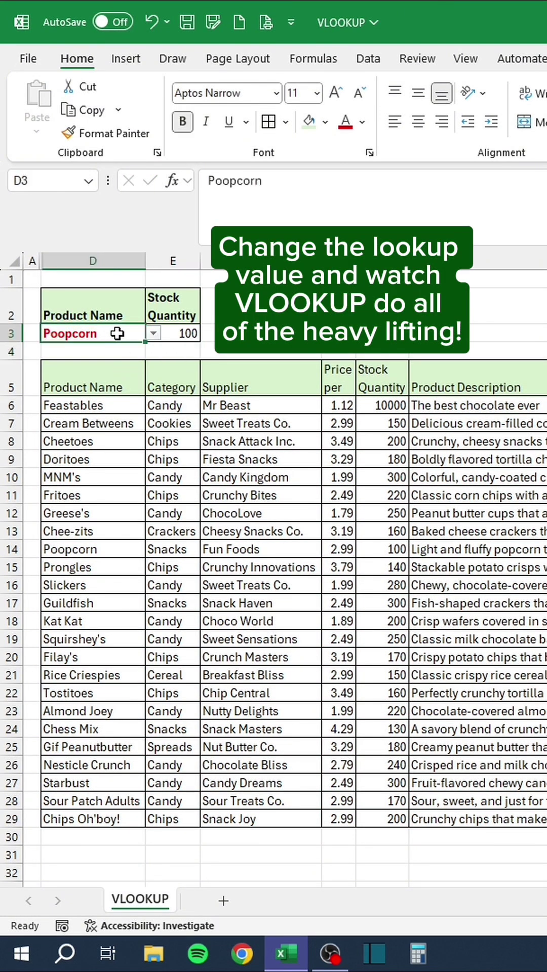
pyautogui.click(150, 335)
pyautogui.click(109, 373)
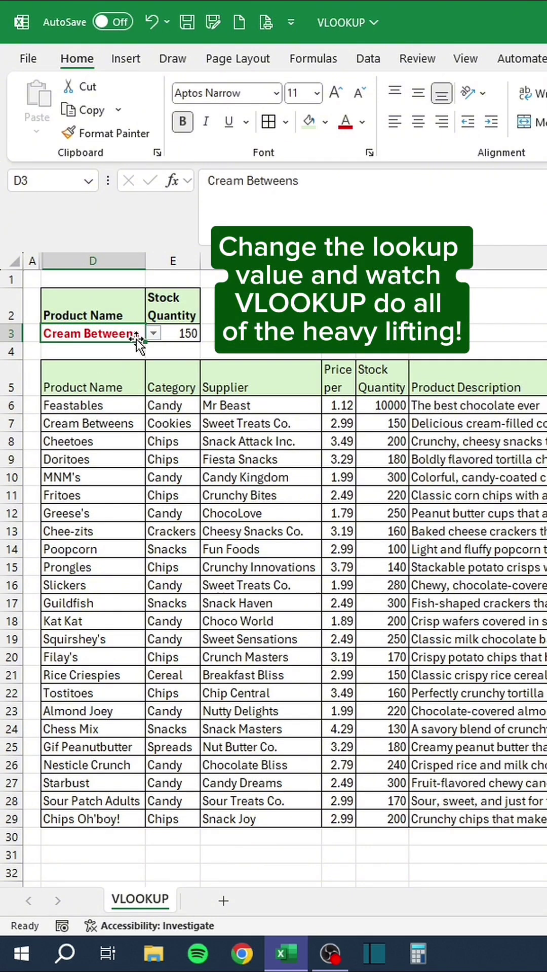
pyautogui.click(153, 333)
pyautogui.click(99, 487)
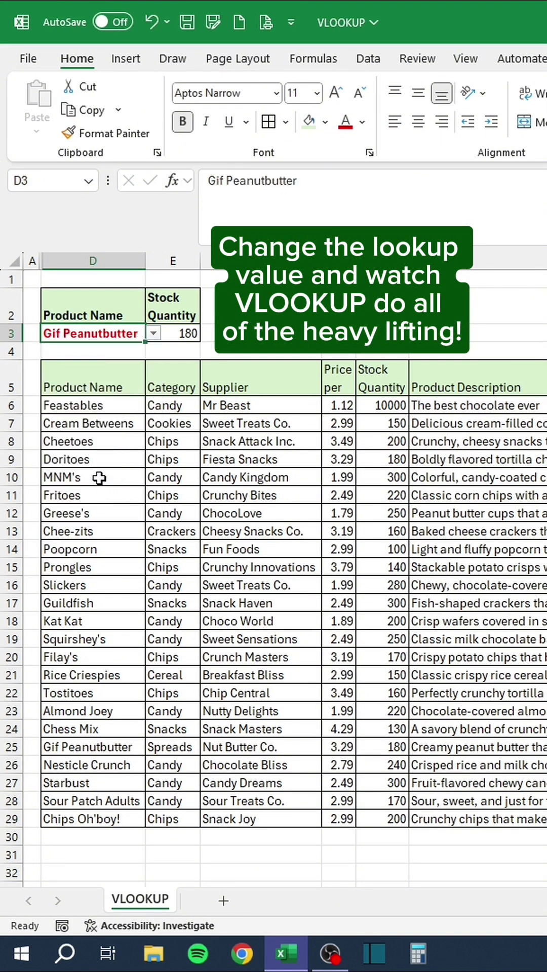
pyautogui.click(153, 333)
pyautogui.scroll(-4, 111, 421)
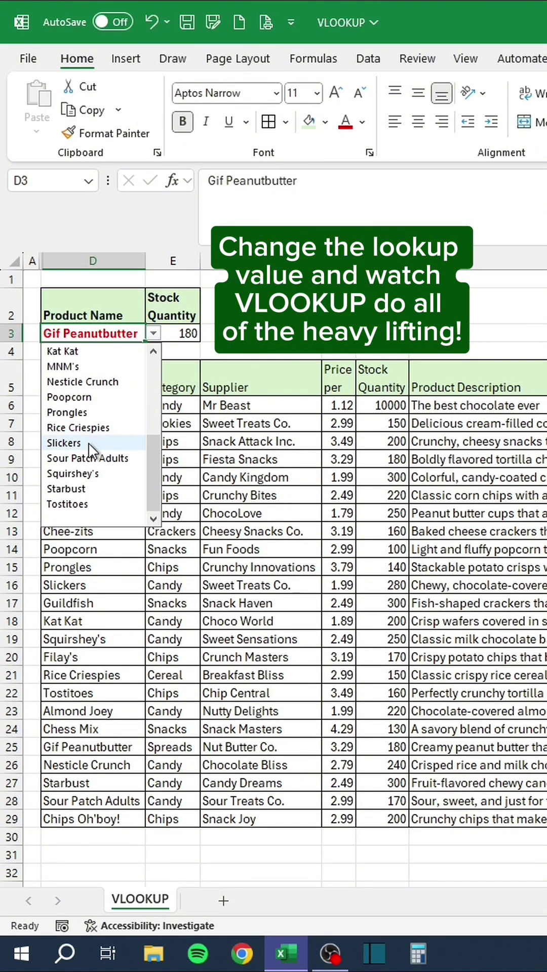
pyautogui.click(89, 444)
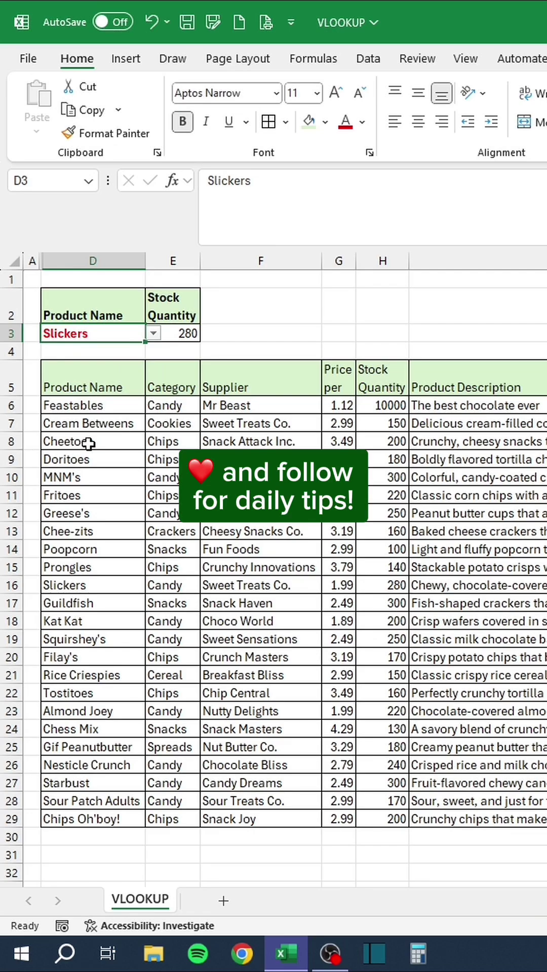
# - Enter =(C3-B3)*24 in D3, giving a negative elapsed time of -9.29
pyautogui.write('=(')
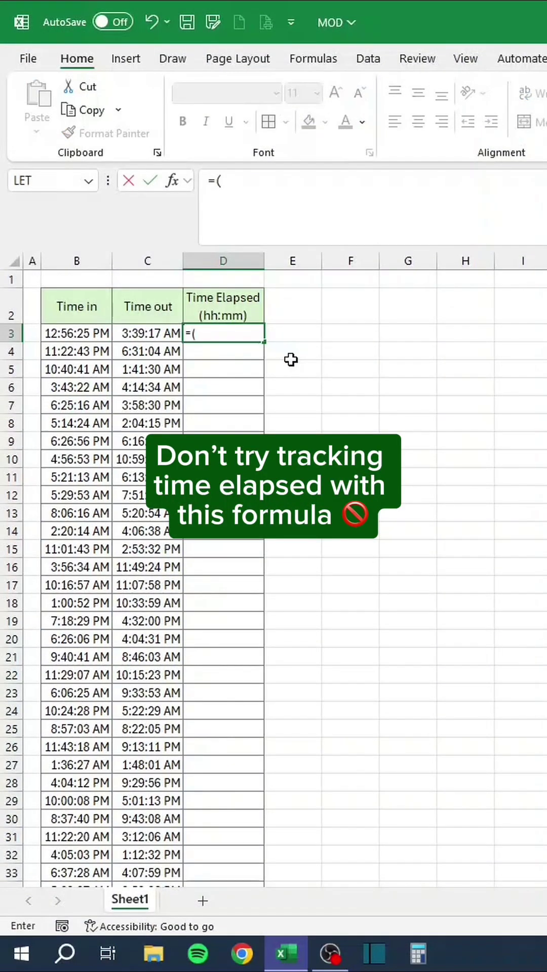
pyautogui.press('Left')
pyautogui.write('-')
pyautogui.press('Left')
pyautogui.press('Left')
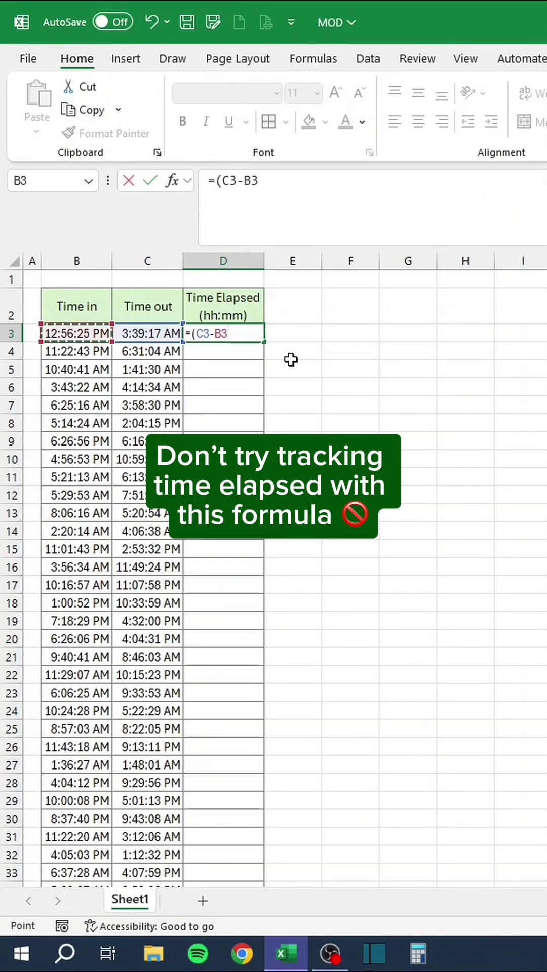
pyautogui.write(')*24')
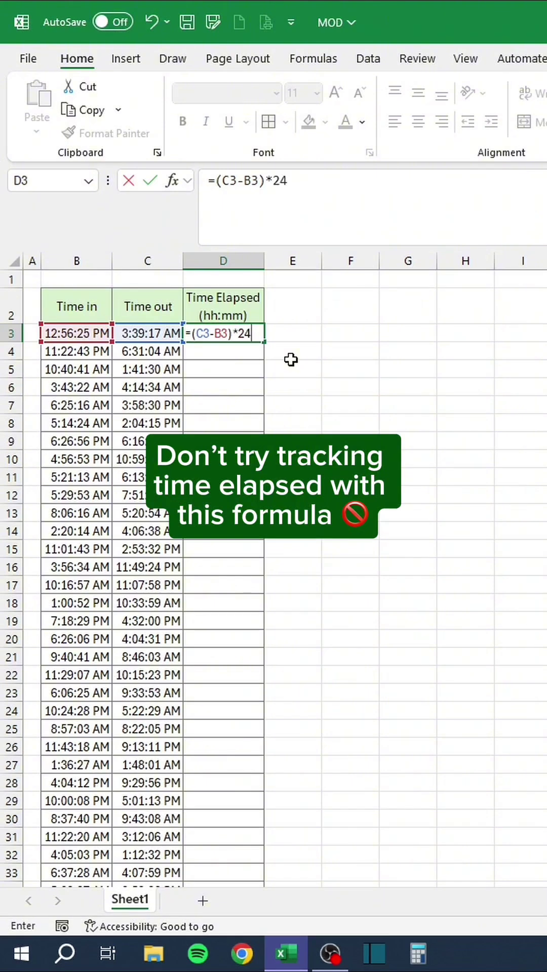
pyautogui.press('Return')
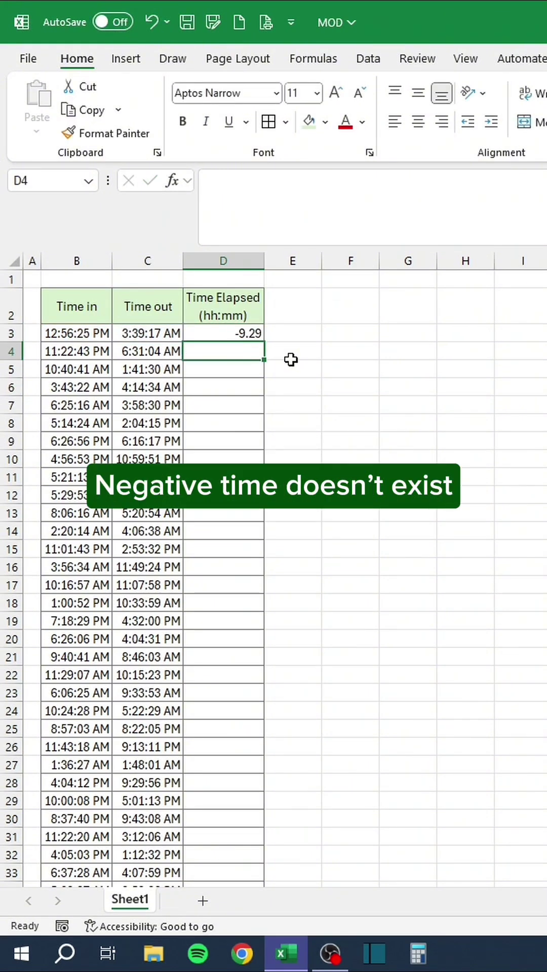
# - Replace D3 with =MOD(C3-B3,1)*24 to get a positive 14.71 elapsed hours
pyautogui.hotkey('ctrl', 'z')
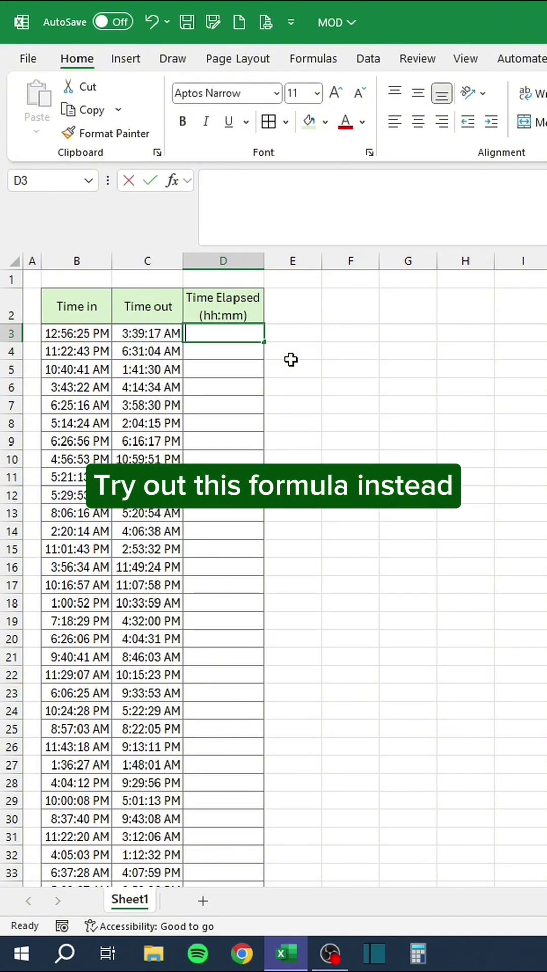
pyautogui.write('=MOD(')
pyautogui.press('Left')
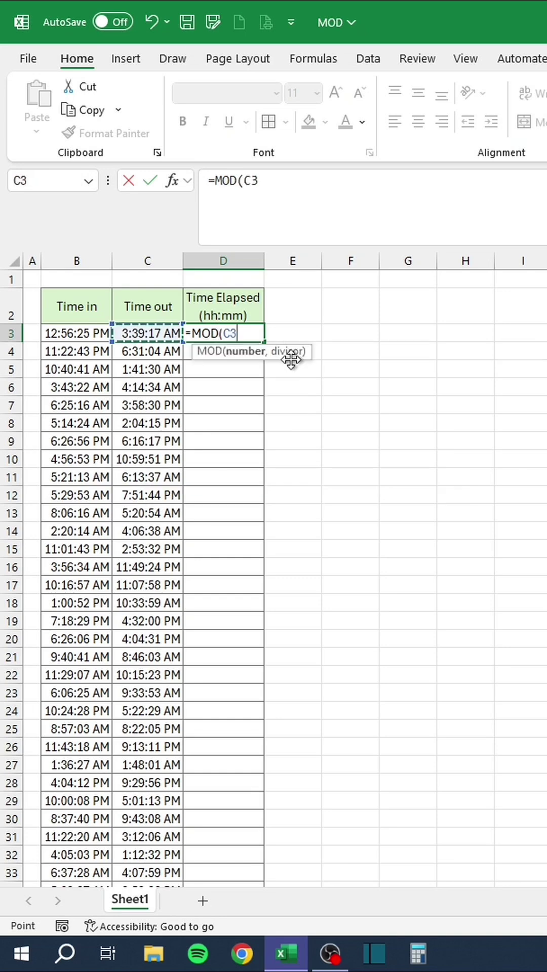
pyautogui.write('-')
pyautogui.press('Left')
pyautogui.press('Left')
pyautogui.write(',')
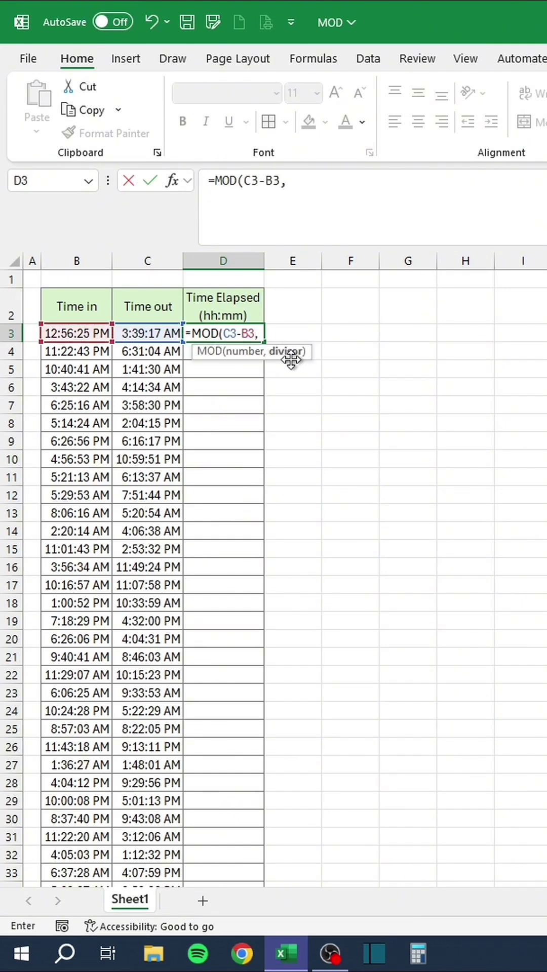
pyautogui.write('1)*')
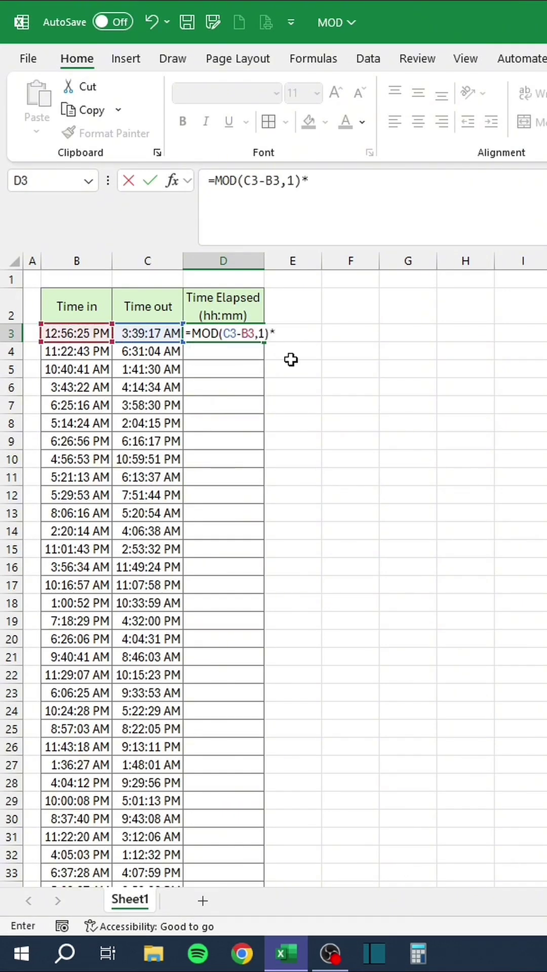
pyautogui.write('24')
pyautogui.press('Return')
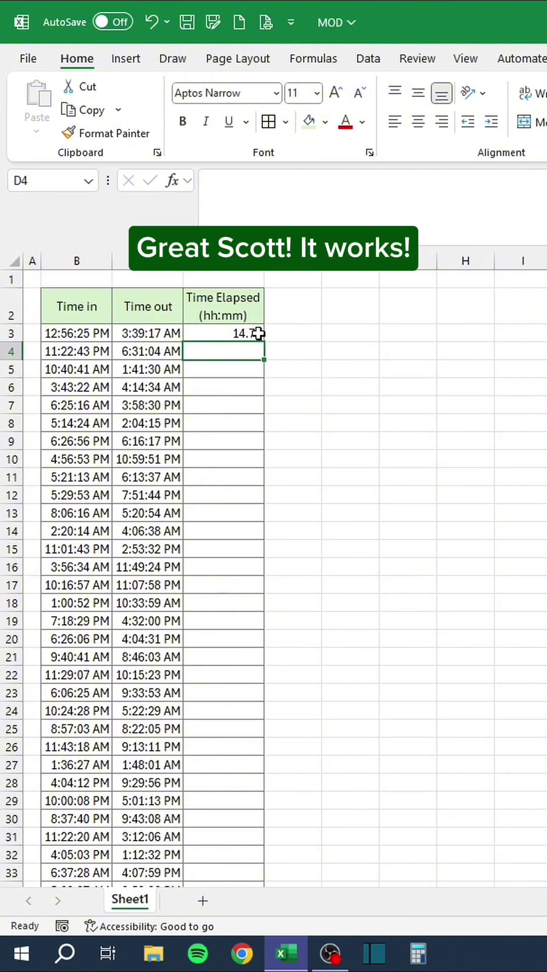